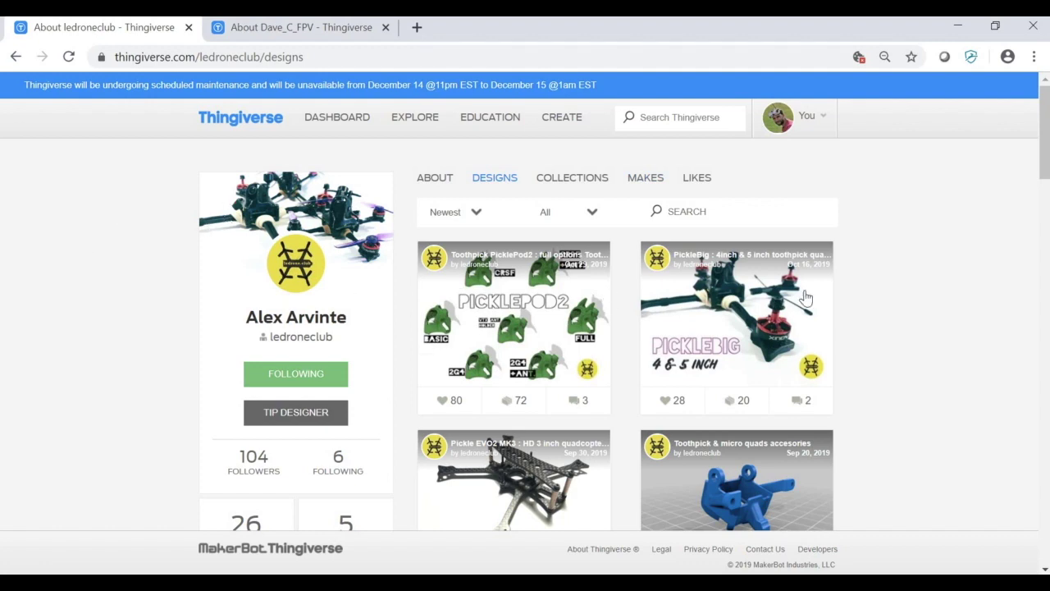
Step: Look over the drone designs on the ledroneclub Thingiverse page and open the other designer's profile for comparison
scroll(886, 298, "down", 5)
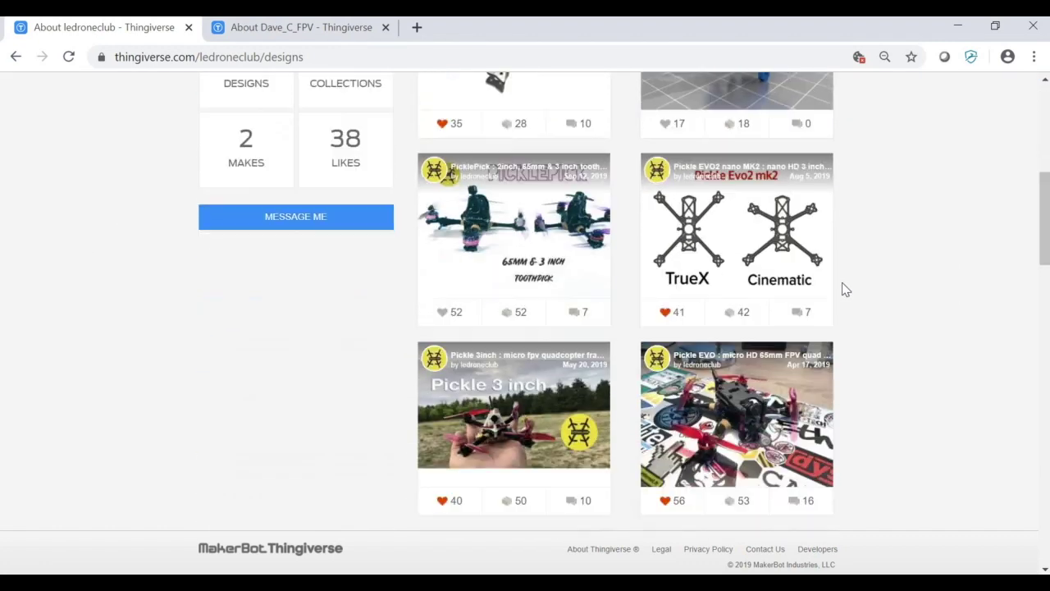
scroll(845, 295, "down", 7)
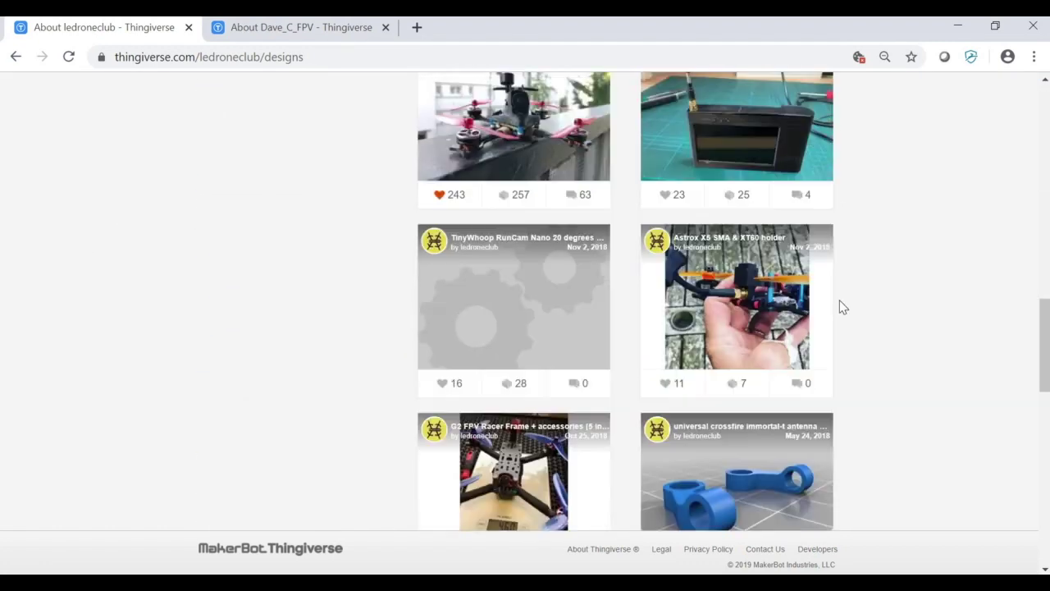
scroll(839, 302, "down", 1)
scroll(841, 305, "up", 15)
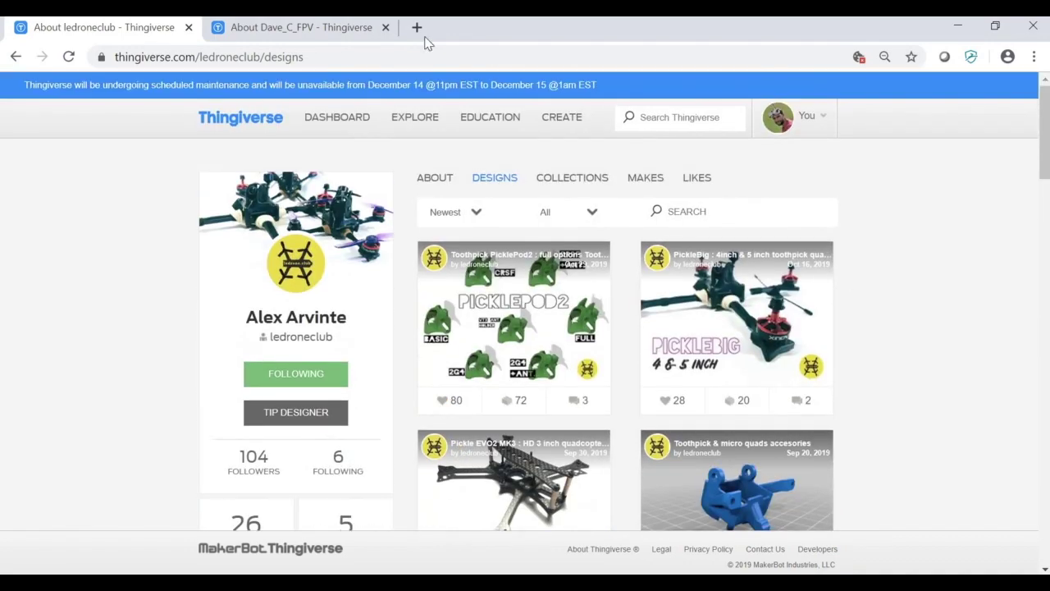
left_click(339, 29)
scroll(734, 312, "down", 2)
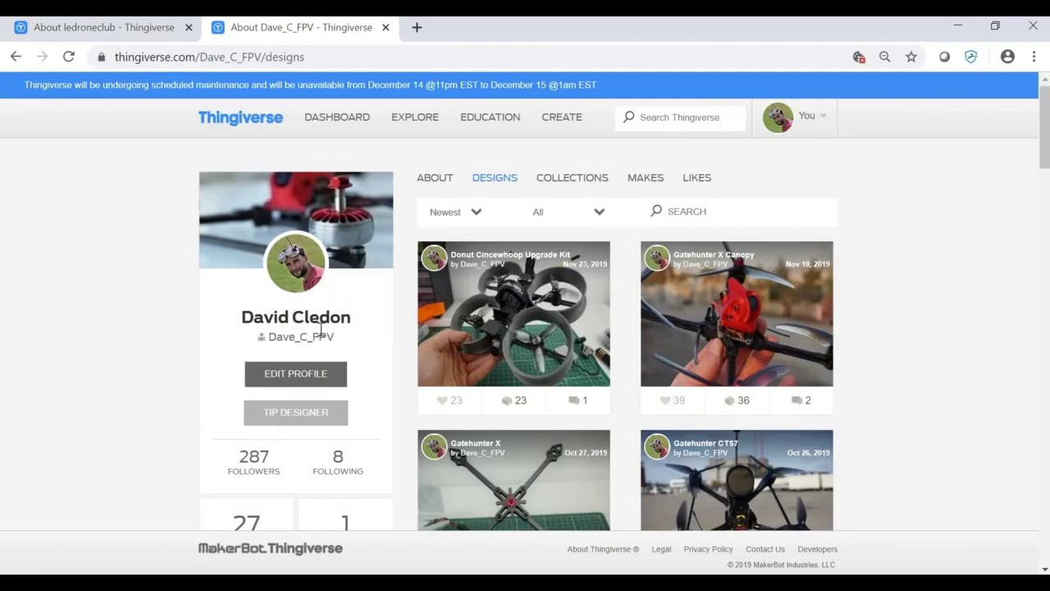
Step: Return to the ledroneclub profile and examine its published quadcopter frames, canopies and accessories
left_click(141, 27)
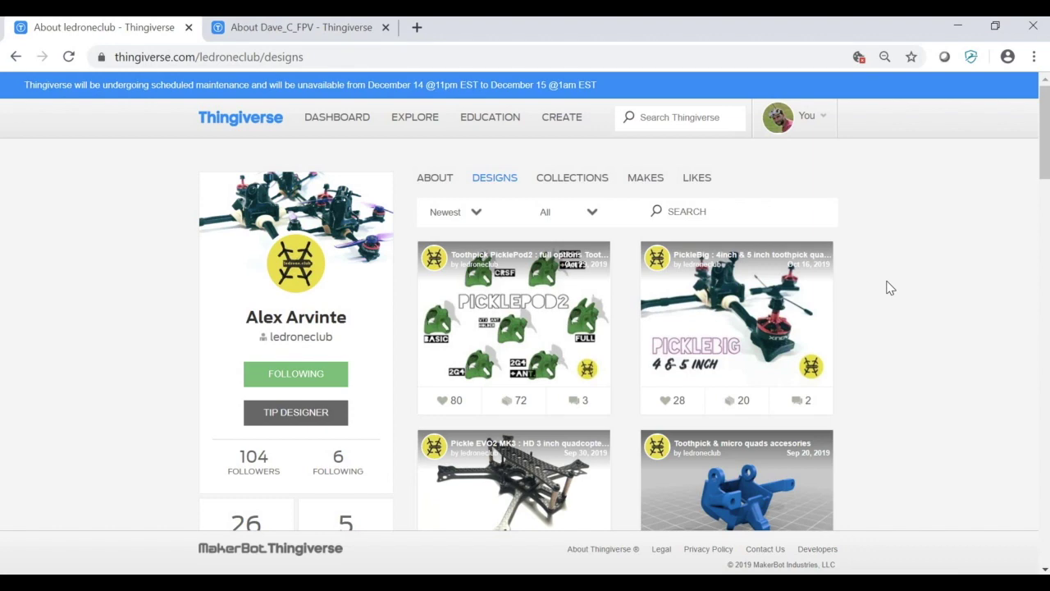
scroll(890, 287, "down", 4)
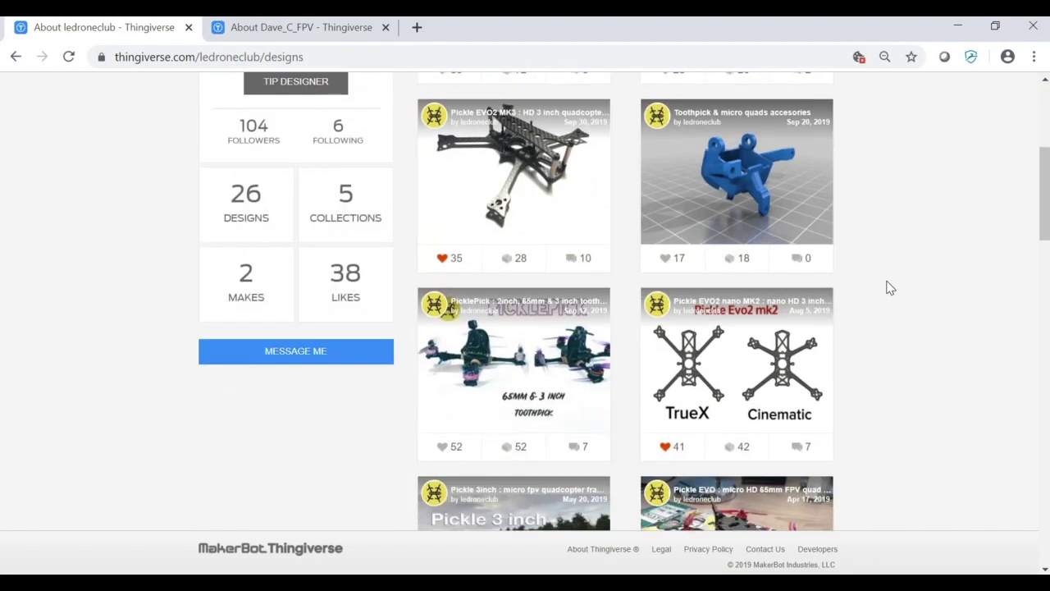
scroll(890, 287, "down", 5)
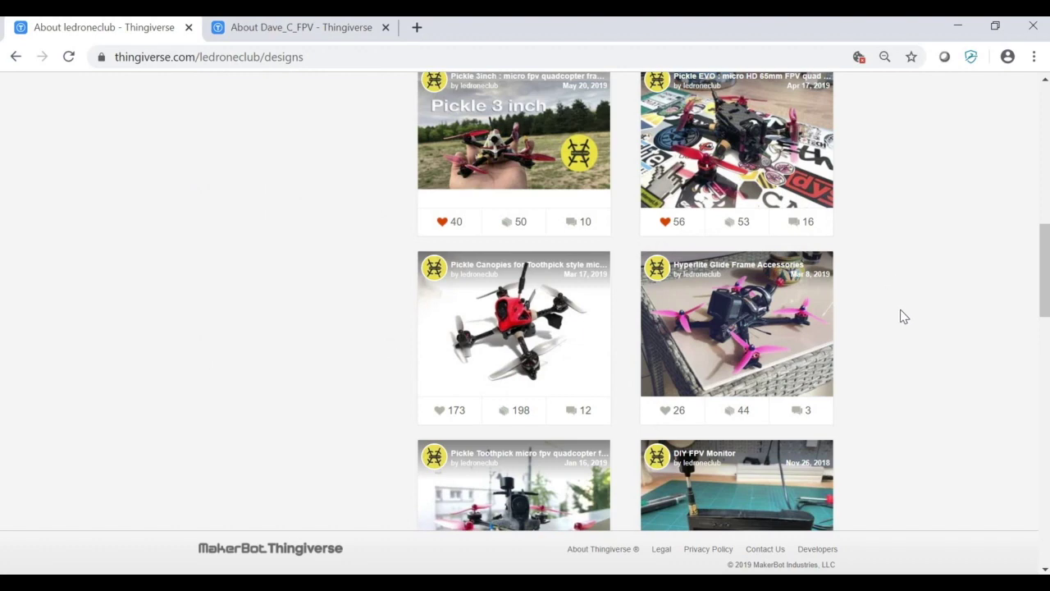
scroll(499, 231, "down", 2)
scroll(281, 291, "down", 7)
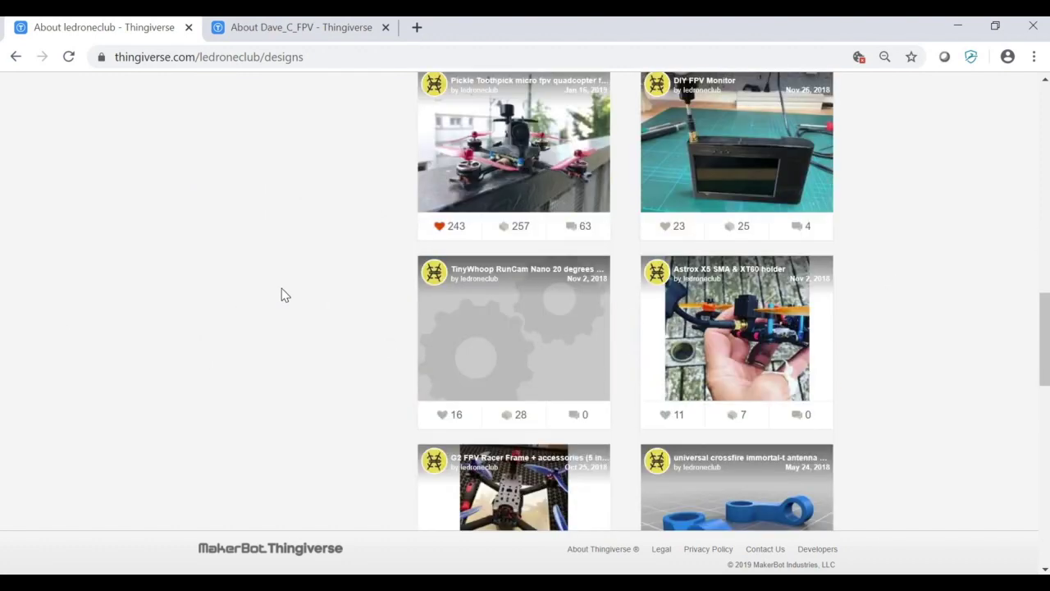
scroll(281, 294, "up", 7)
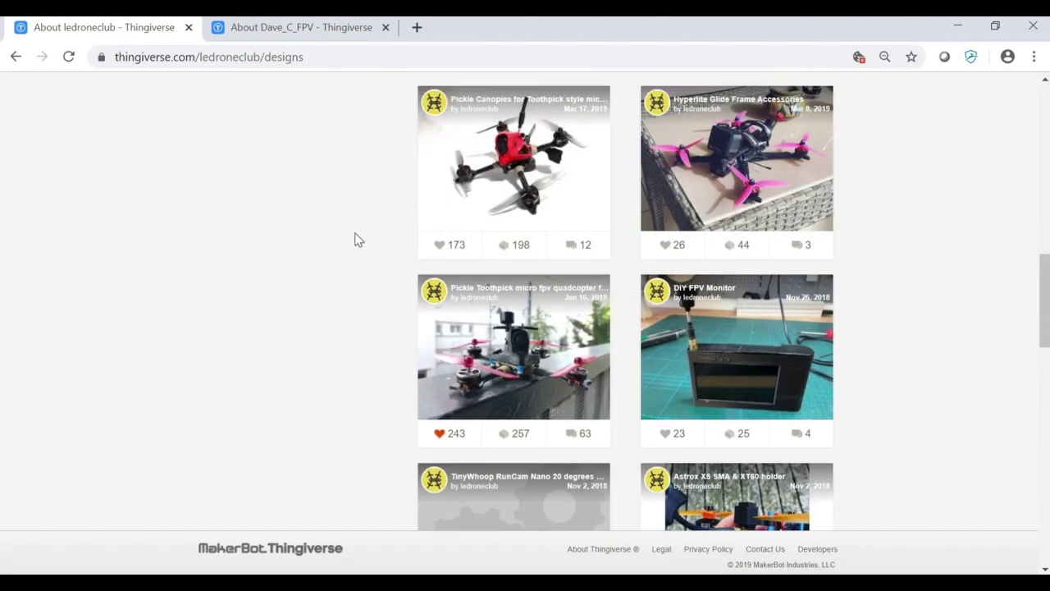
scroll(293, 350, "up", 2)
scroll(290, 355, "up", 8)
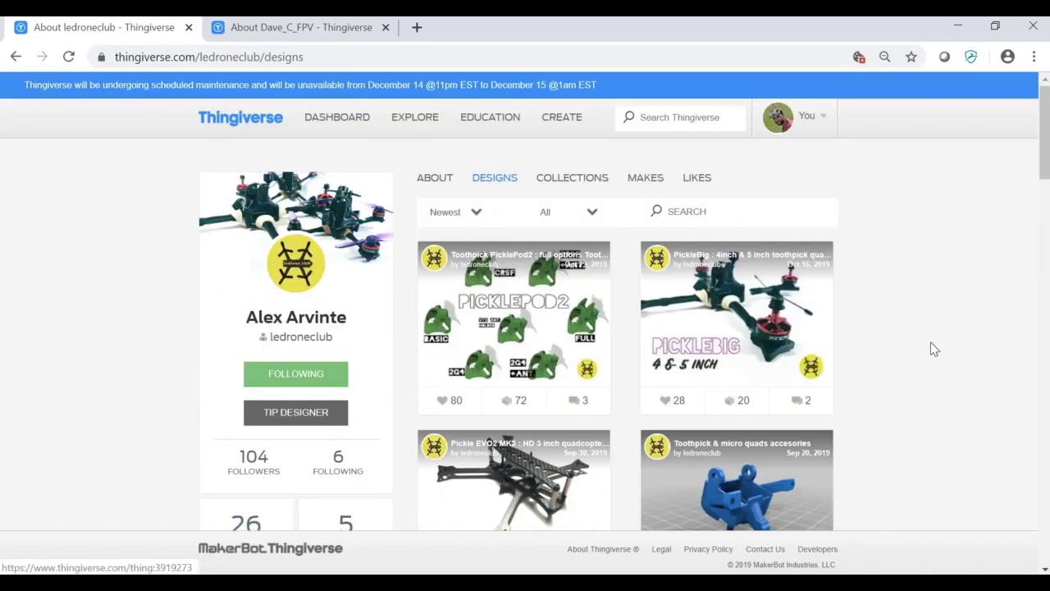
Step: Examine the other designer's published drone frames, and review the frame geometry table in Frame Tutorial.pdf
left_click(276, 27)
scroll(997, 276, "down", 15)
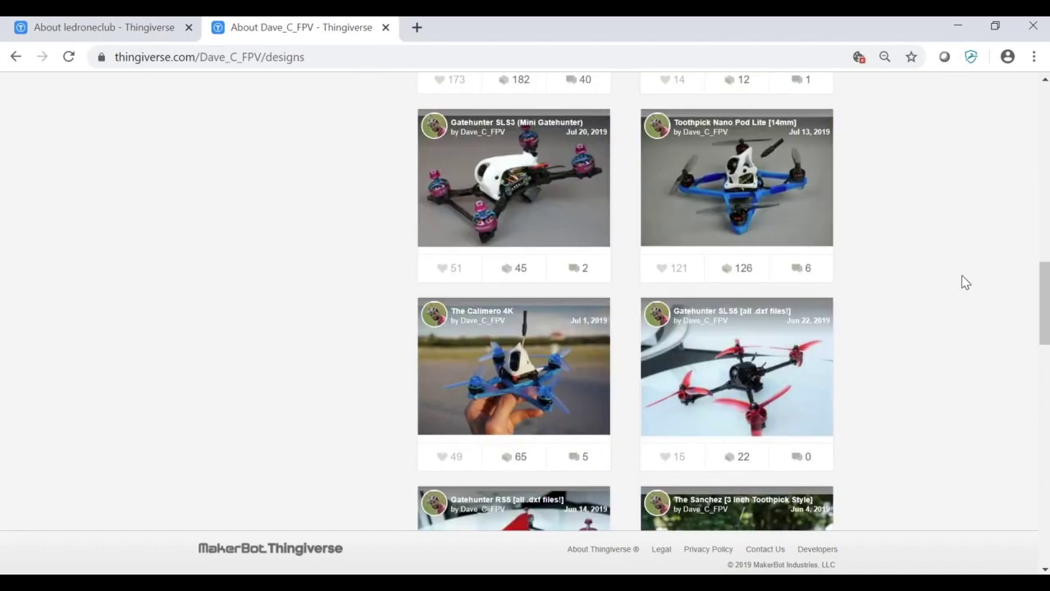
scroll(974, 282, "down", 5)
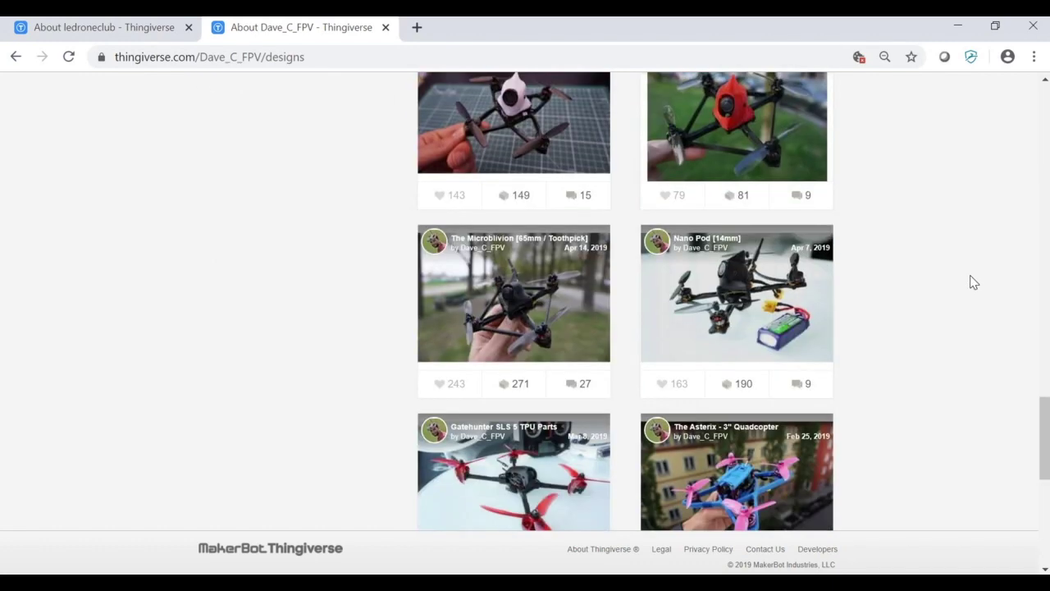
scroll(974, 282, "down", 2)
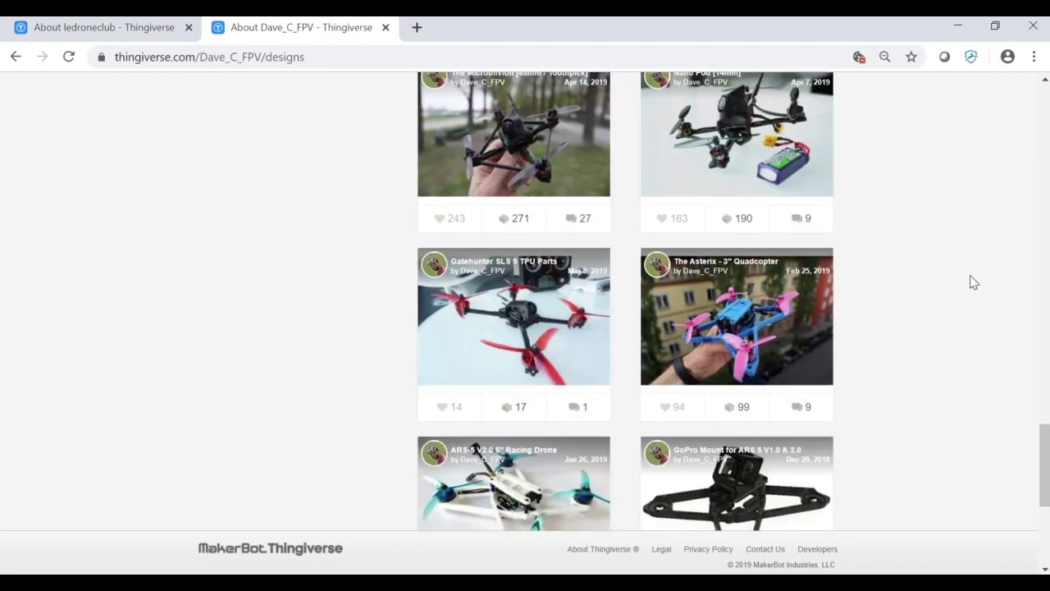
scroll(263, 305, "down", 4)
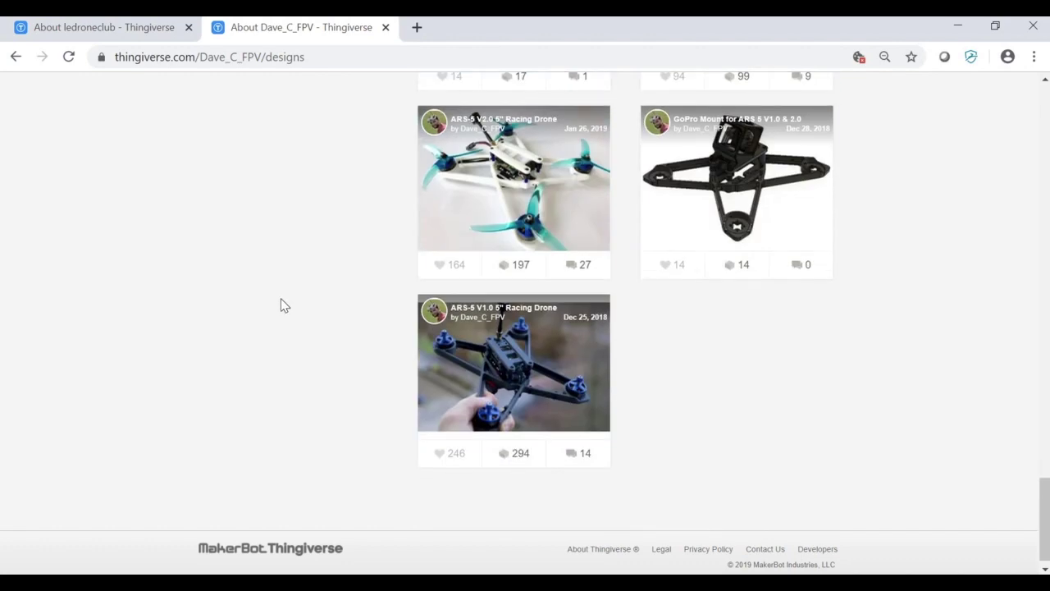
scroll(943, 361, "up", 7)
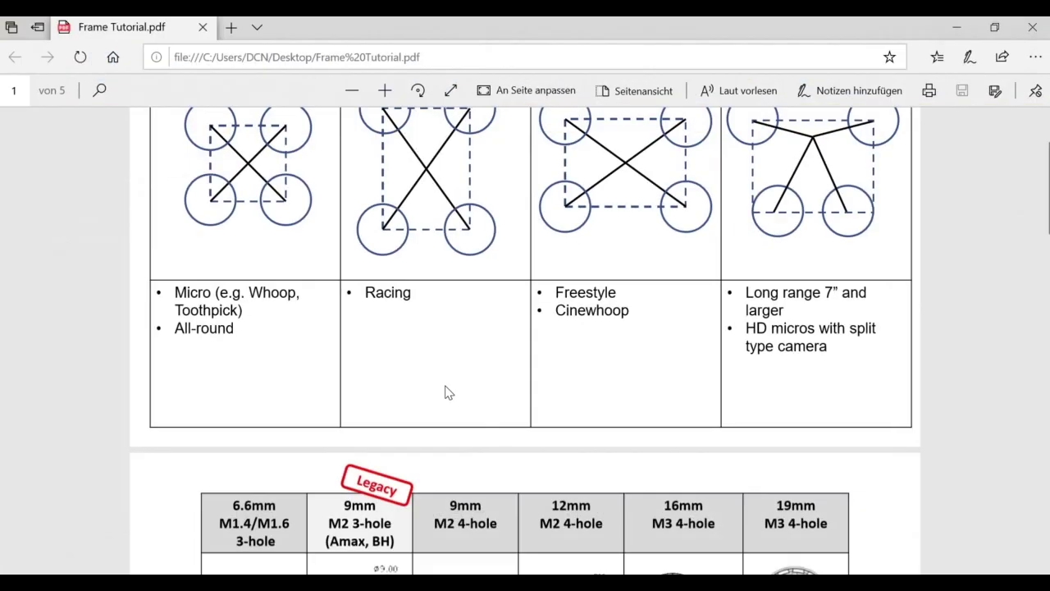
scroll(445, 392, "up", 2)
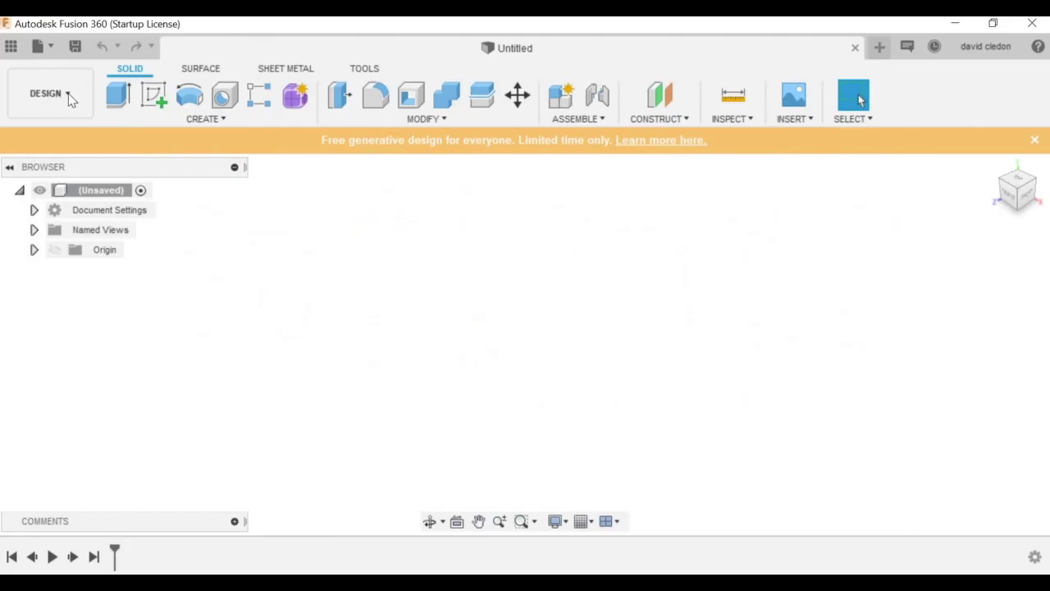
Step: Start a sketch on the front plane in Fusion 360 and draw a center rectangle from the origin, slightly taller than wide
left_click(159, 99)
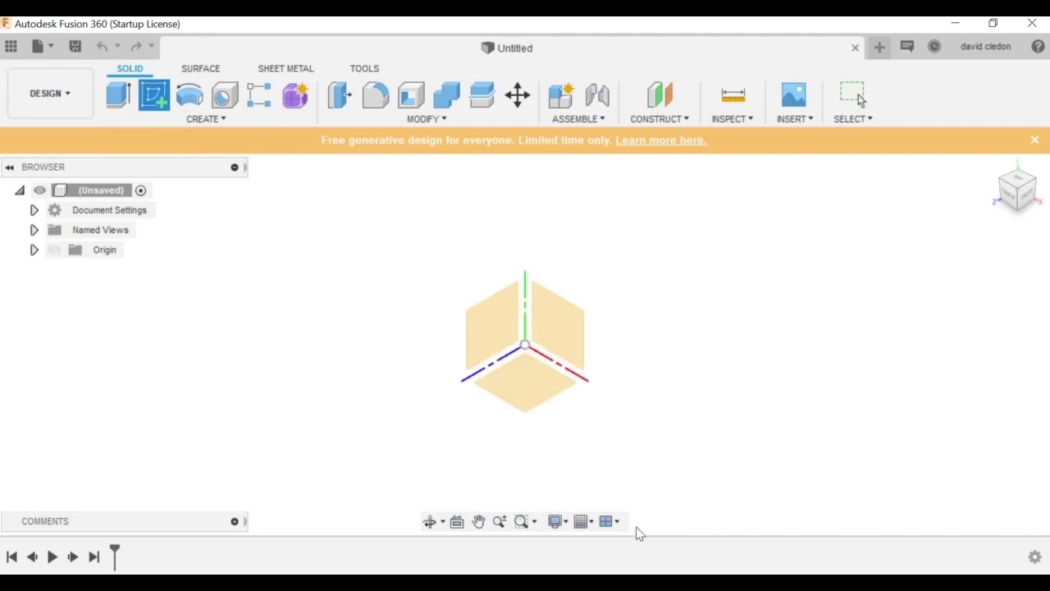
left_click(575, 332)
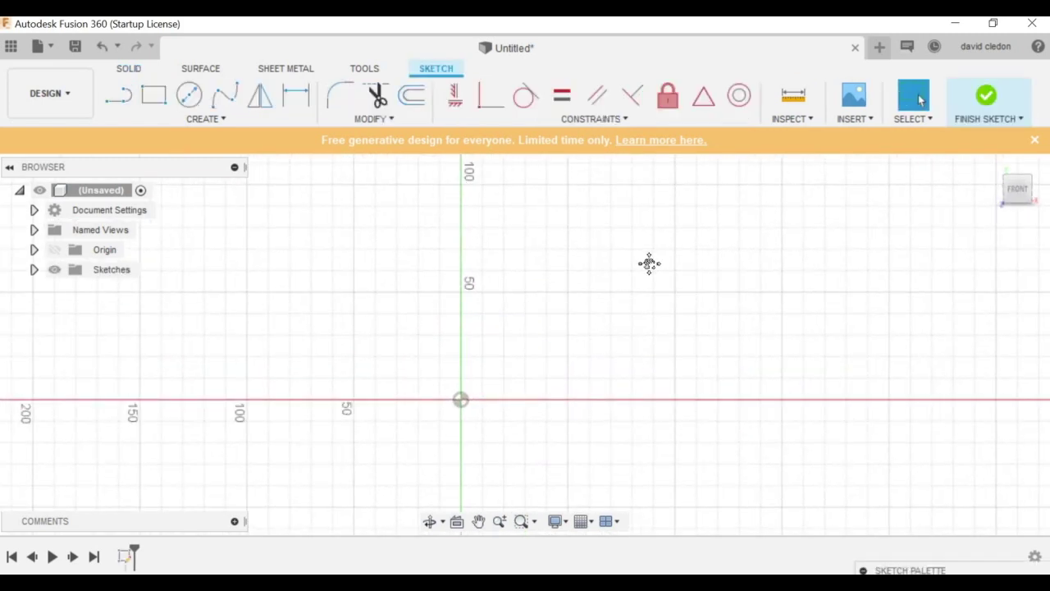
left_click(218, 119)
mouse_move(244, 157)
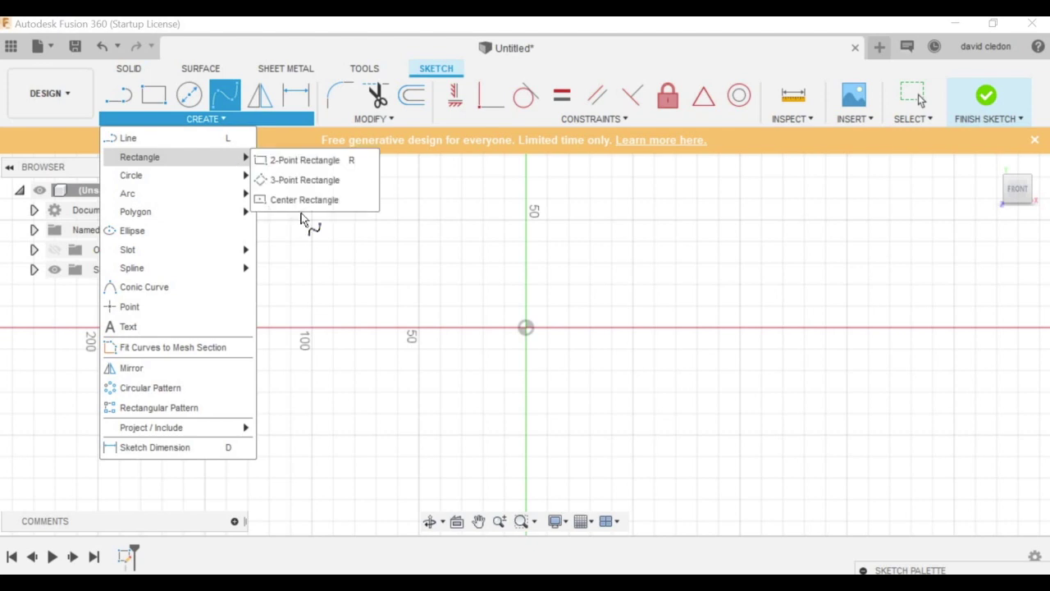
left_click(302, 200)
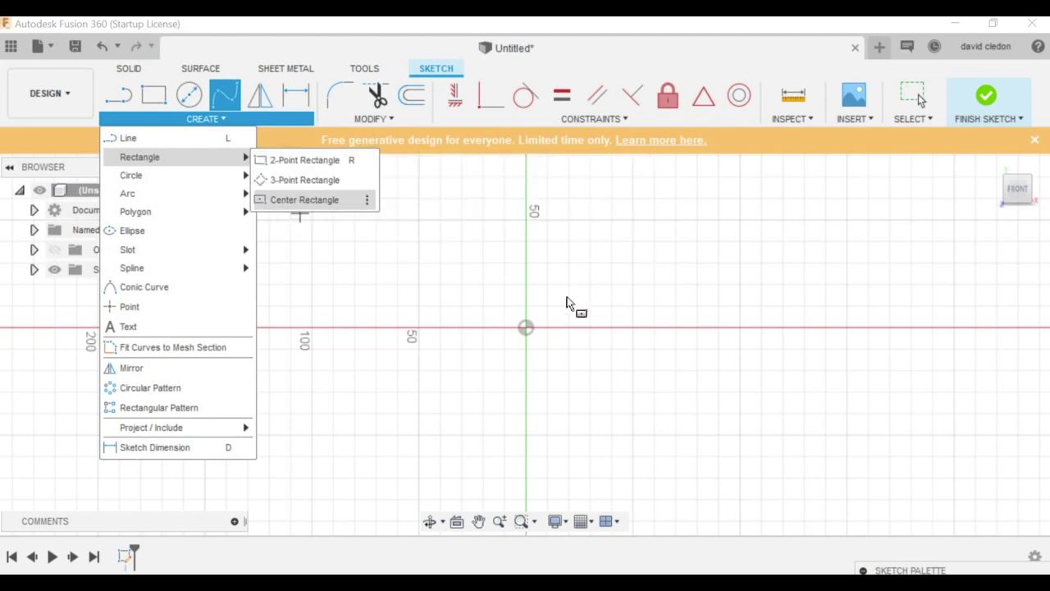
left_click(526, 329)
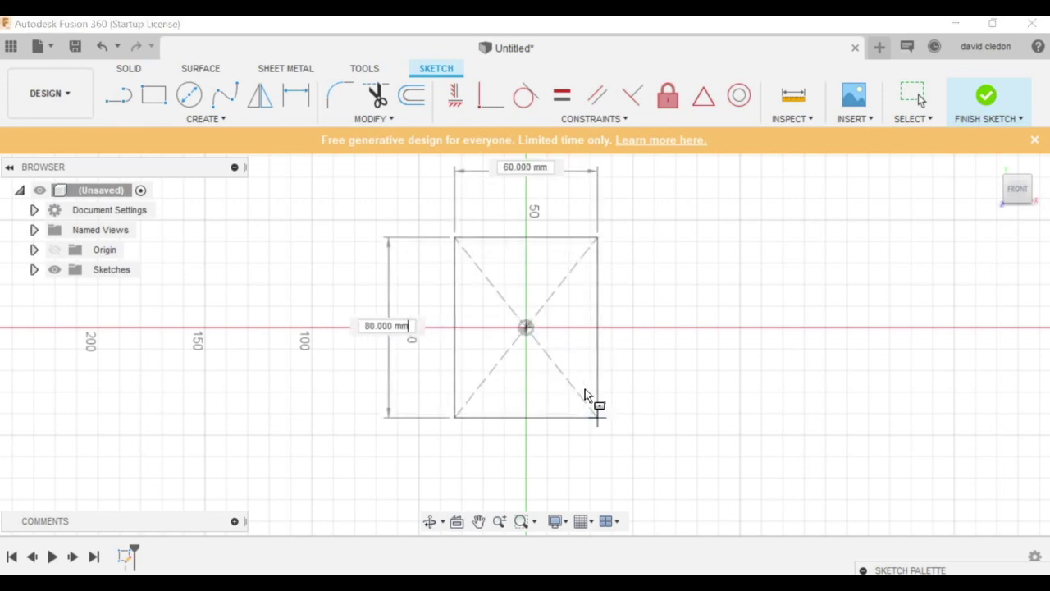
left_click(624, 439)
scroll(632, 303, "down", 1)
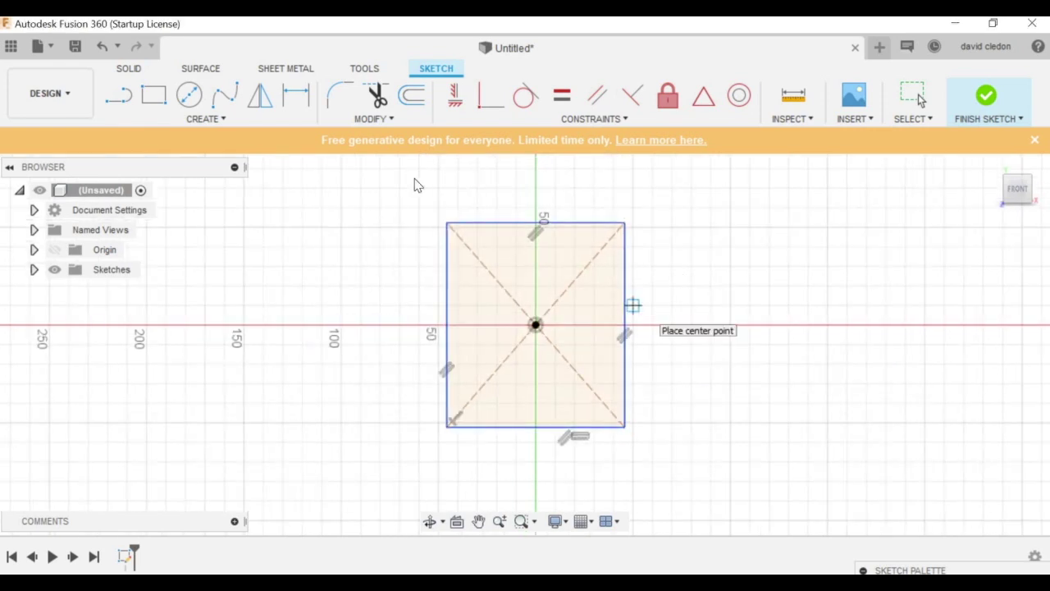
key("Escape")
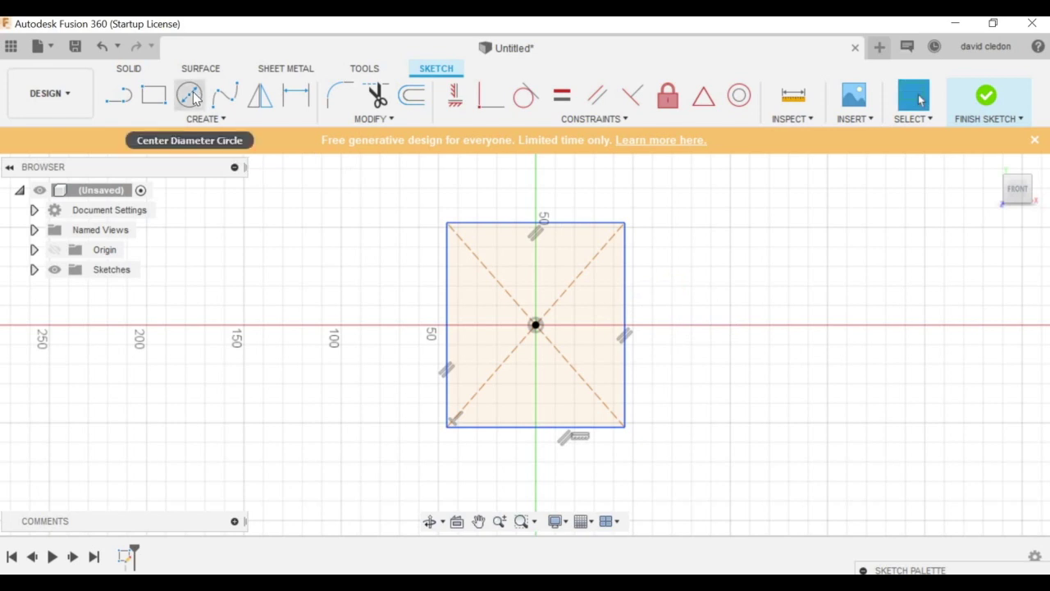
Step: Draw a 65 mm diameter circle centered on the rectangle's upper-right corner and move its dimension label outside the circle
key("c")
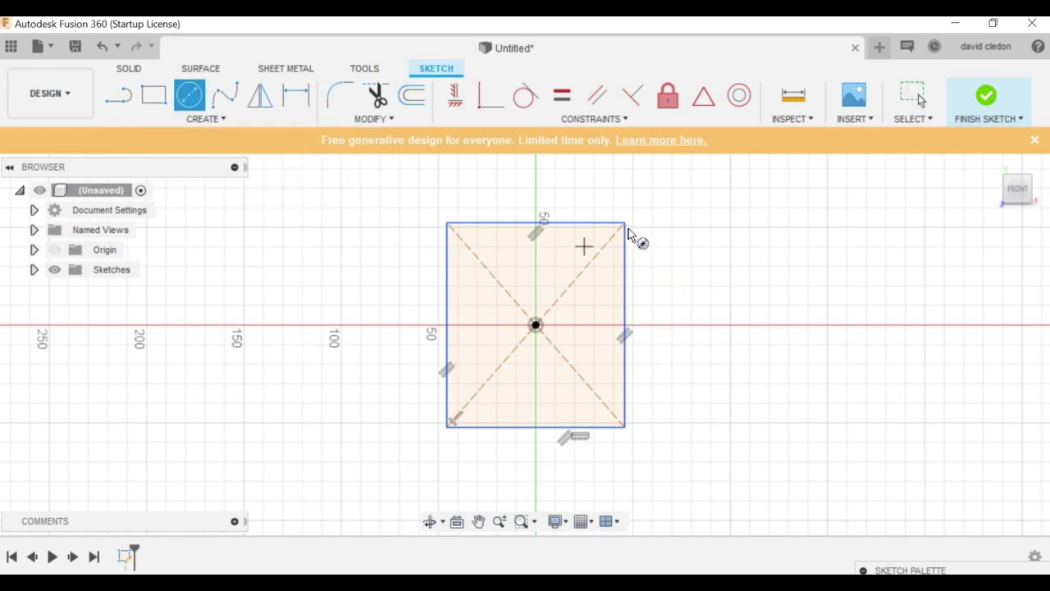
left_click(624, 222)
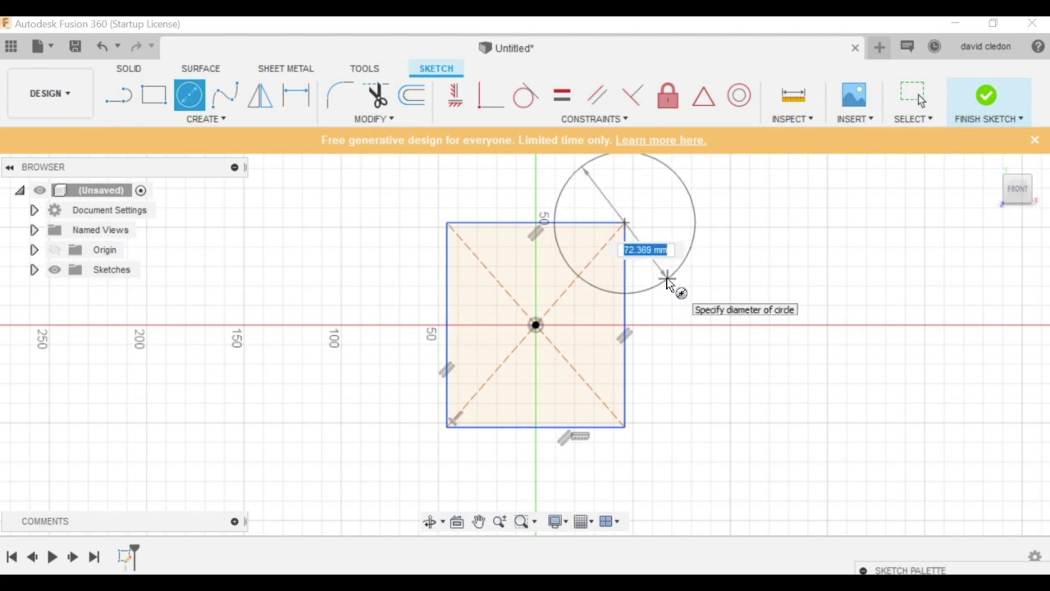
type("65")
key("Return")
key("Escape")
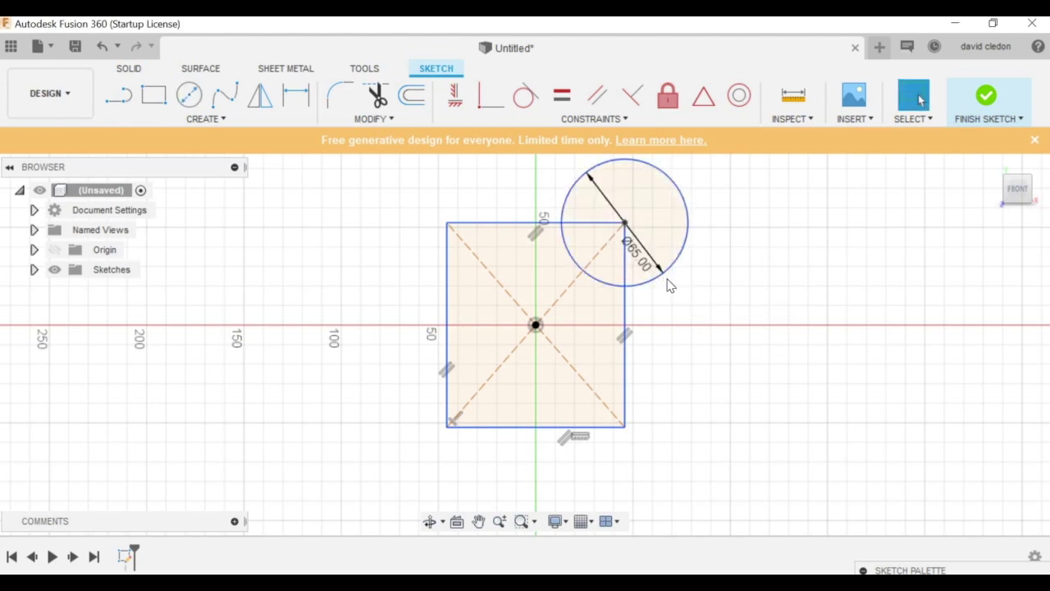
left_click_drag(639, 275, 722, 279)
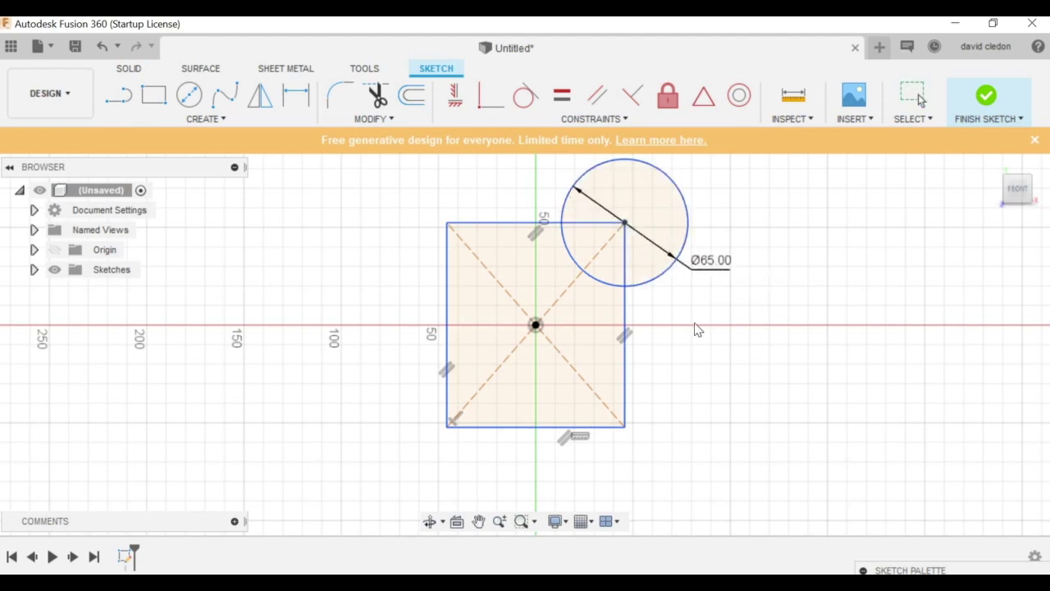
Step: Add a 65 mm diameter circle centered on the rectangle's lower-right corner
key("c")
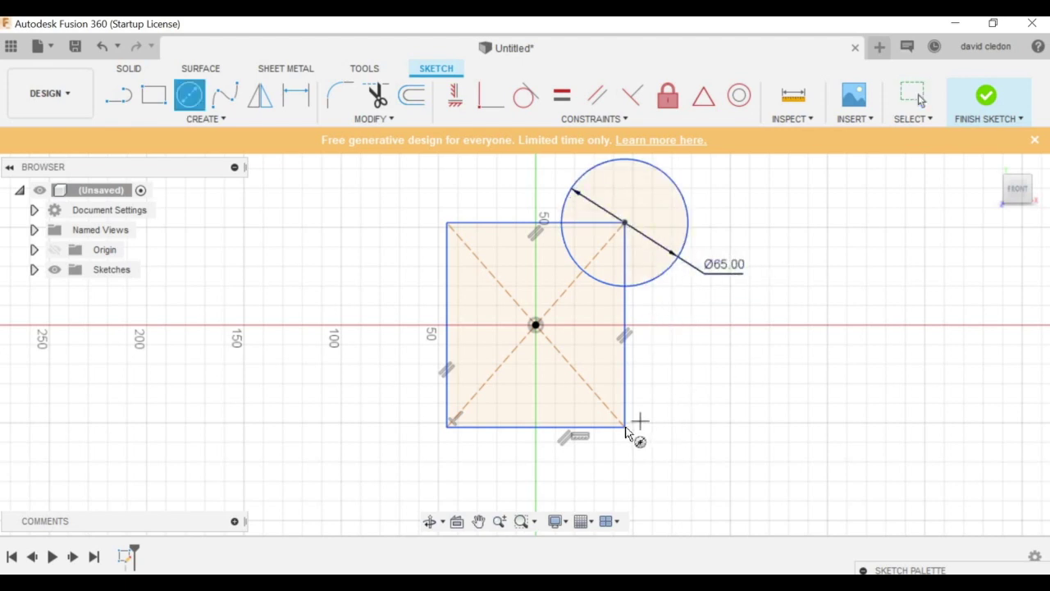
left_click(625, 426)
type("65")
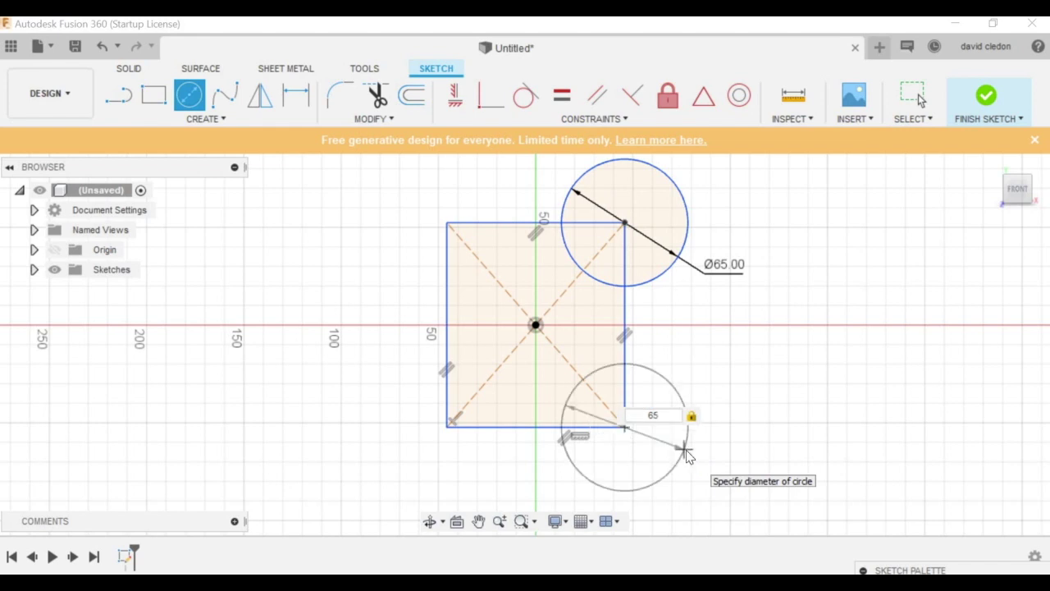
key("Return")
key("Escape")
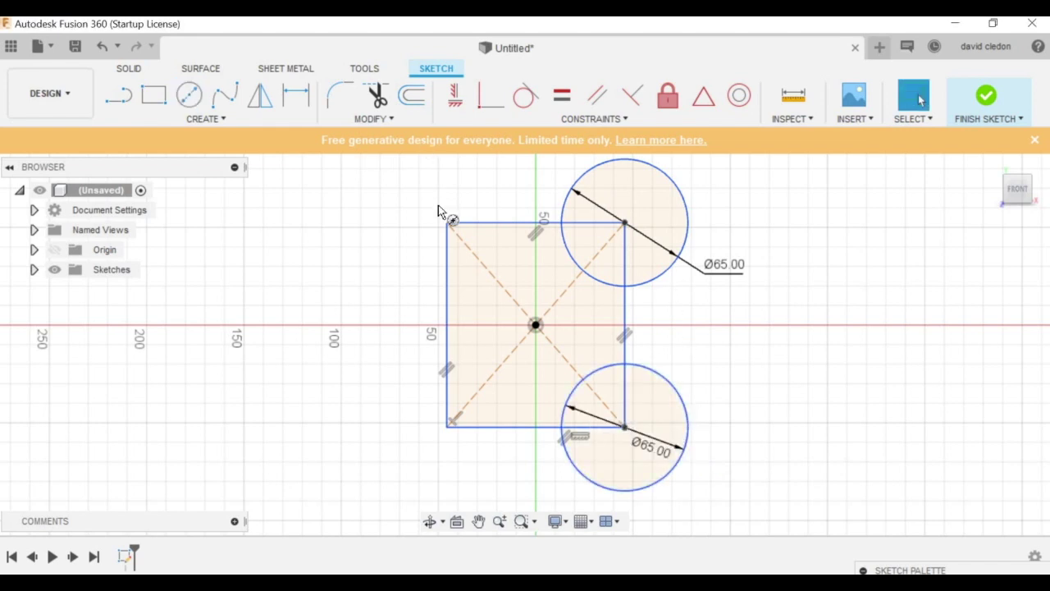
Step: Add a 65 mm diameter circle centered on the rectangle's upper-left corner
key("c")
left_click(447, 222)
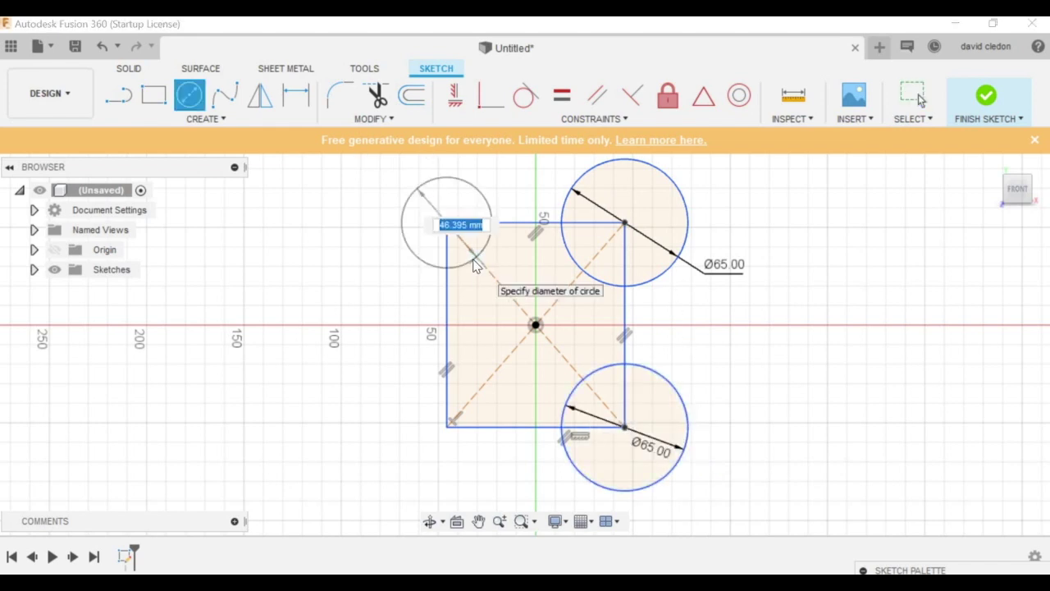
type("65")
key("Return")
key("Escape")
Step: Add a 65 mm diameter circle centered on the rectangle's lower-left corner
key("c")
left_click(448, 427)
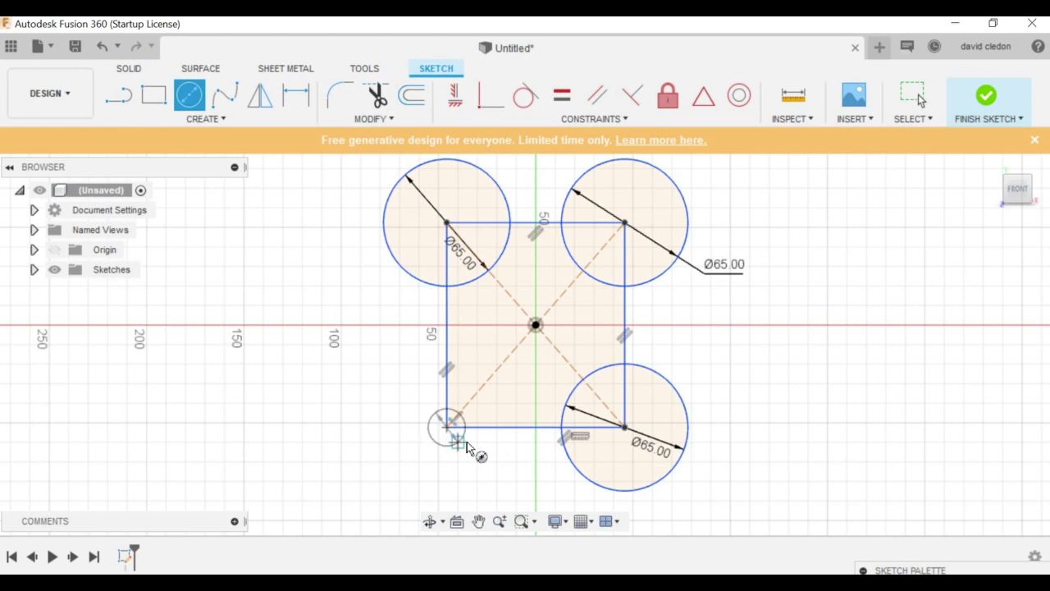
type("65")
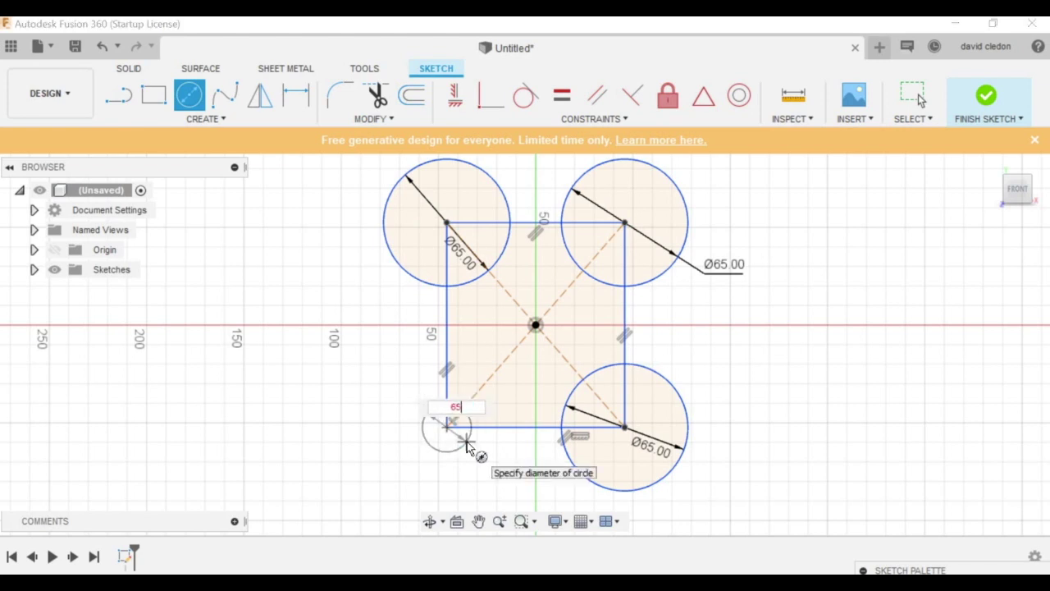
key("Return")
key("Escape")
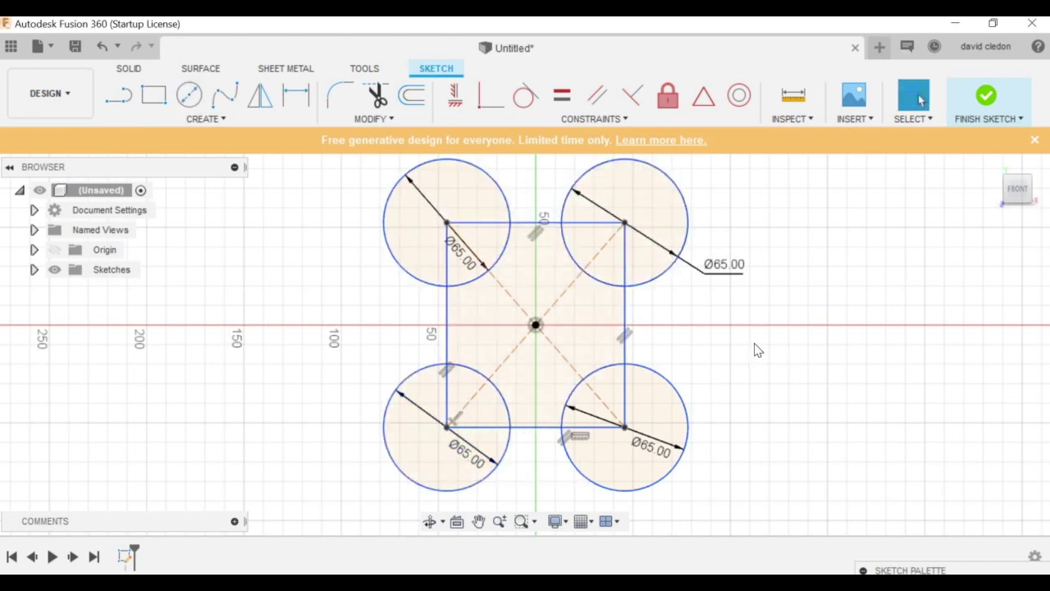
scroll(759, 342, "down", 1)
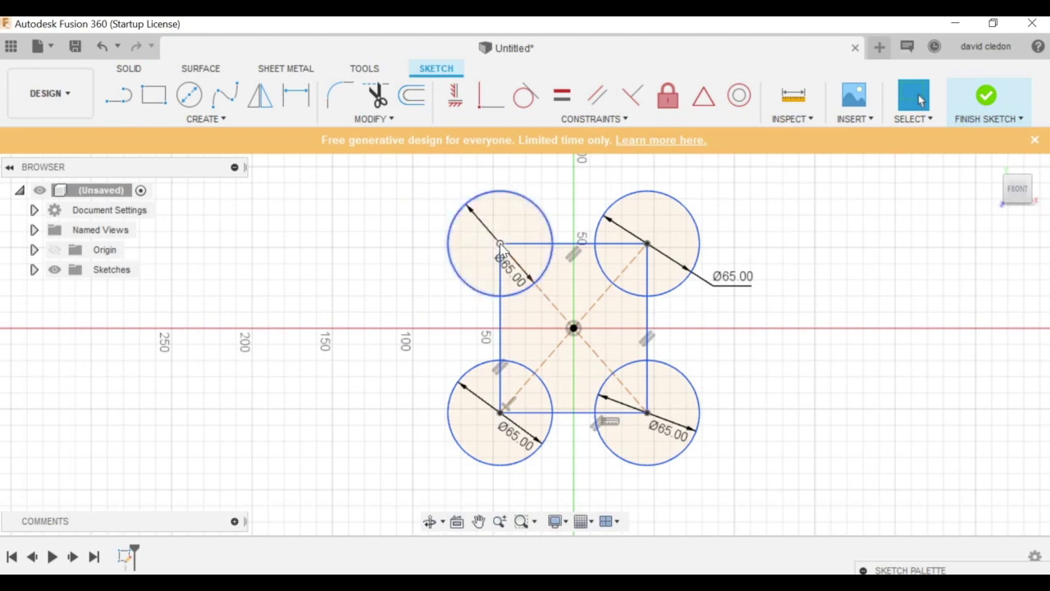
Step: Dimension the diagonal between the centers of the upper-left and lower-right circles as 100 mm
left_click(500, 243)
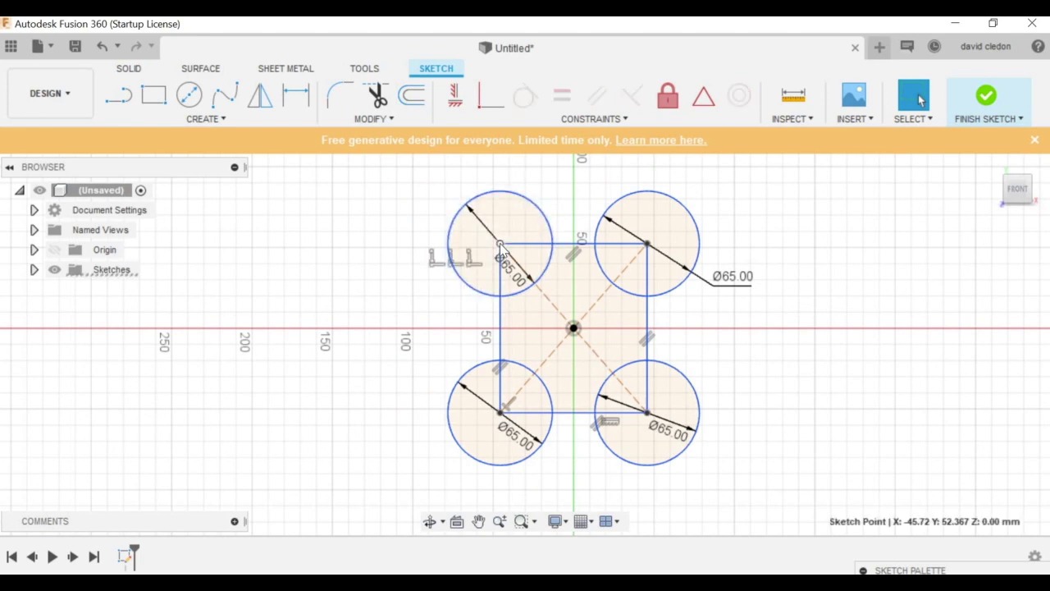
left_click(648, 414, "ctrl")
right_click(648, 410)
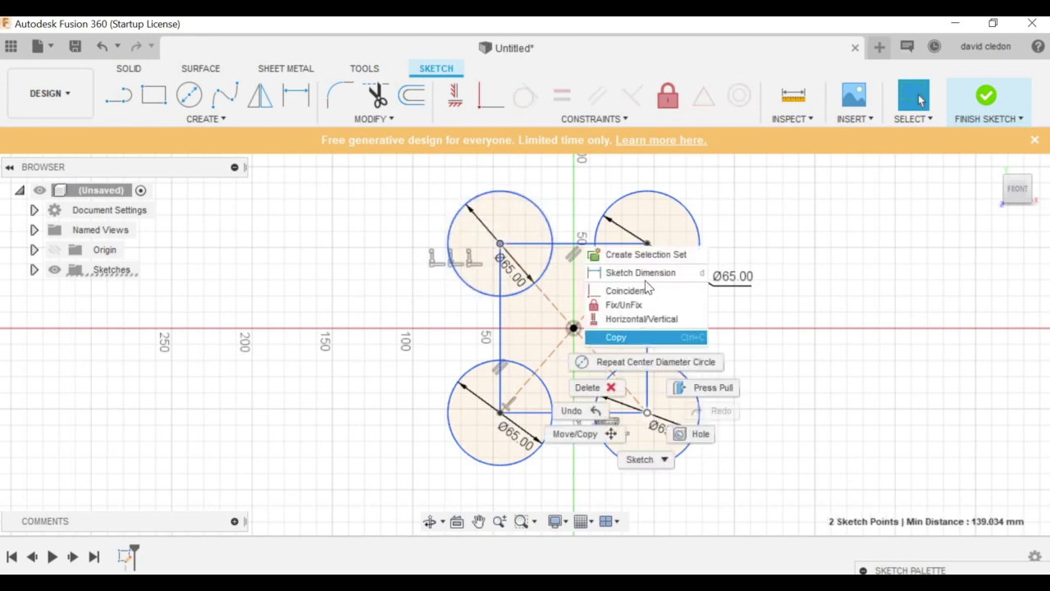
left_click(647, 279)
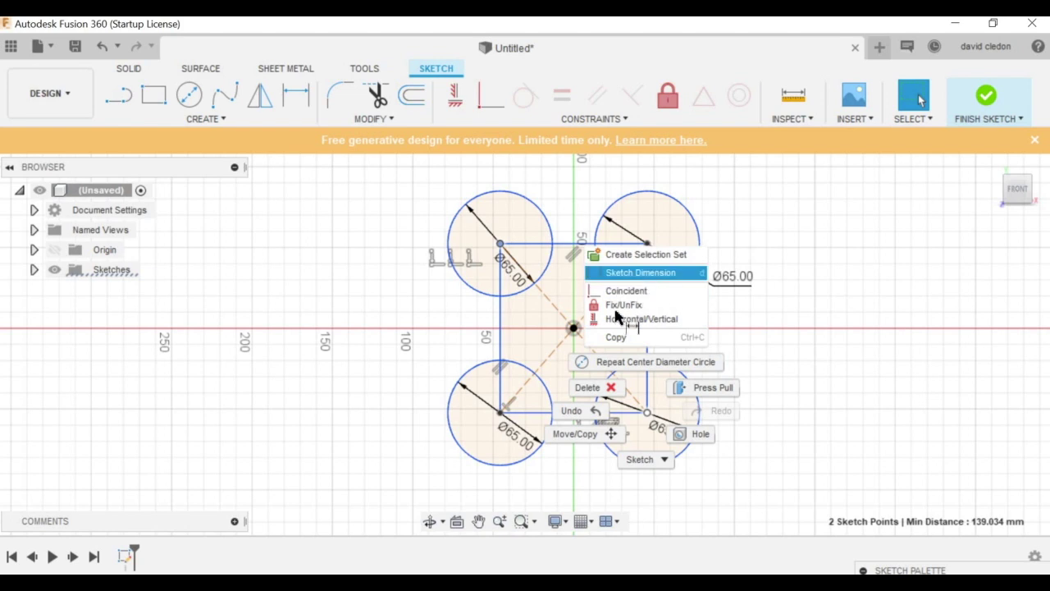
left_click(420, 475)
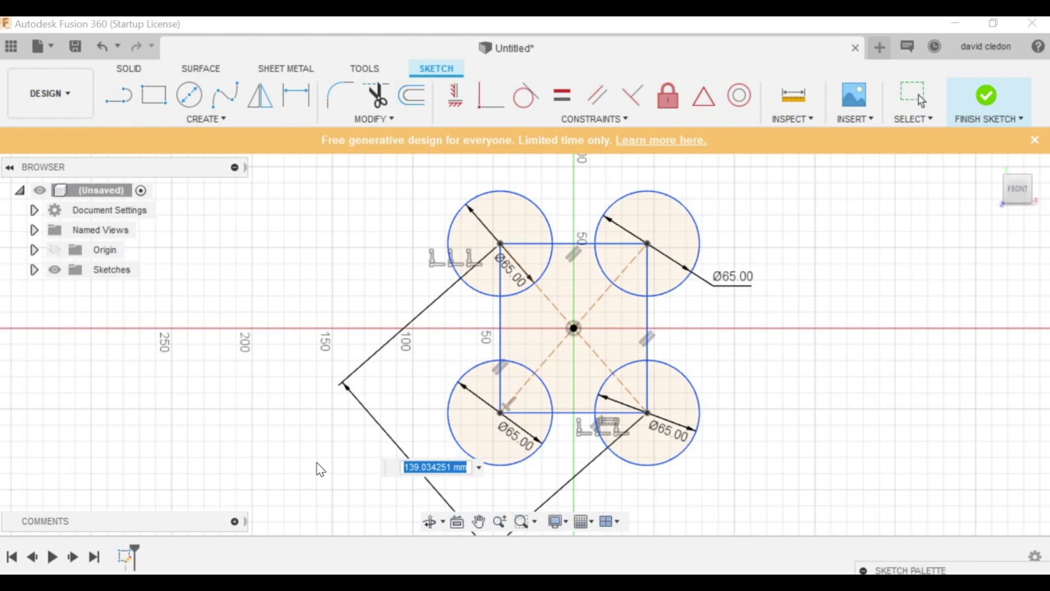
type("100")
key("Return")
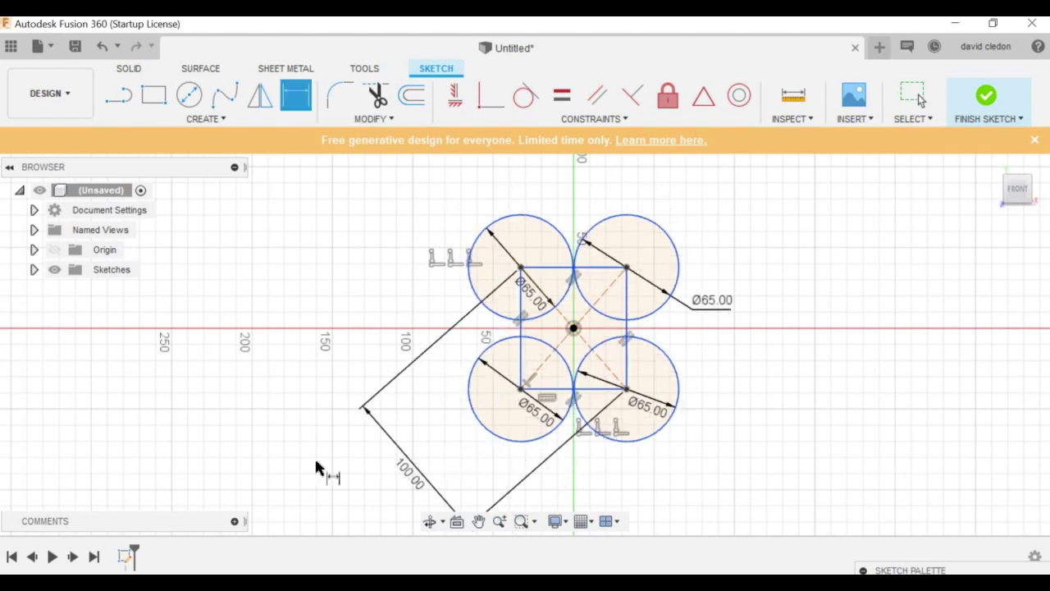
key("Escape")
Step: Set the diagonal distance between the opposite circle centers to 105 mm
double_click(423, 485)
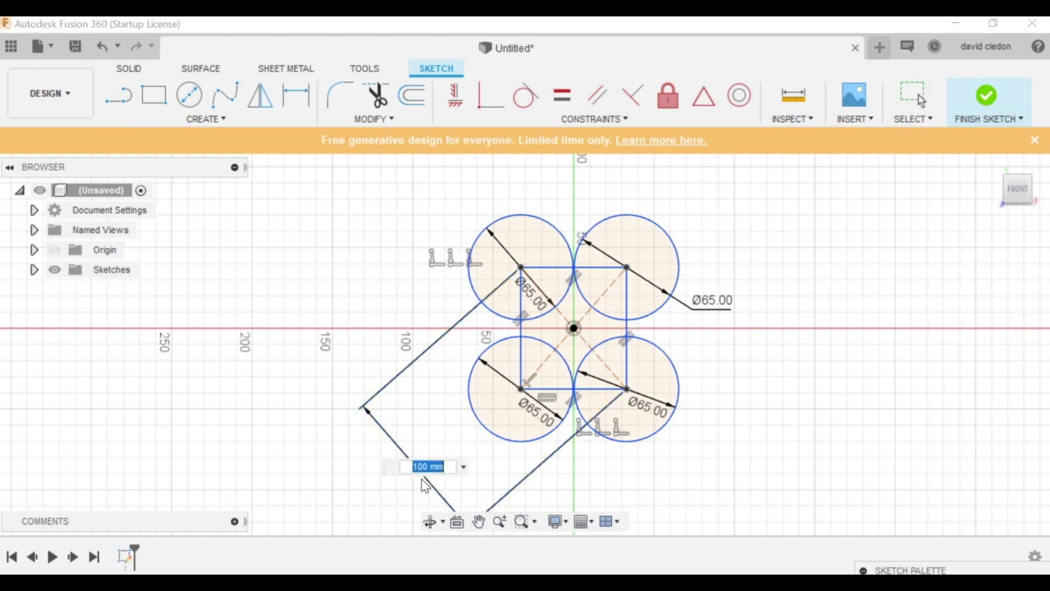
type("105")
key("Return")
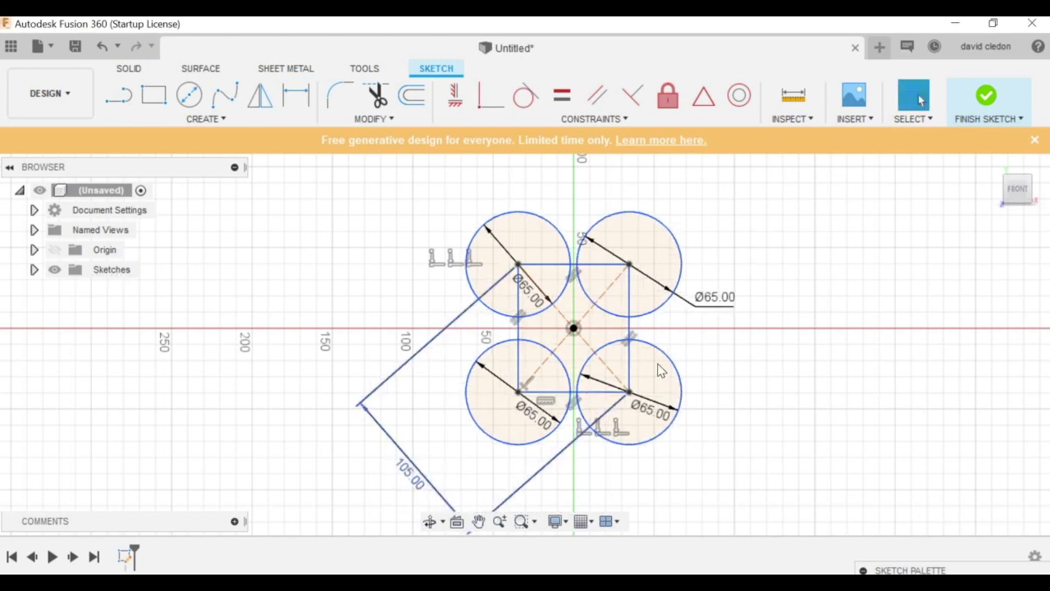
Step: Apply an Equal constraint to the rectangle's upper and right sides and move the diagonal dimension closer to the circles
left_click(598, 265)
key("Escape")
left_click(630, 309)
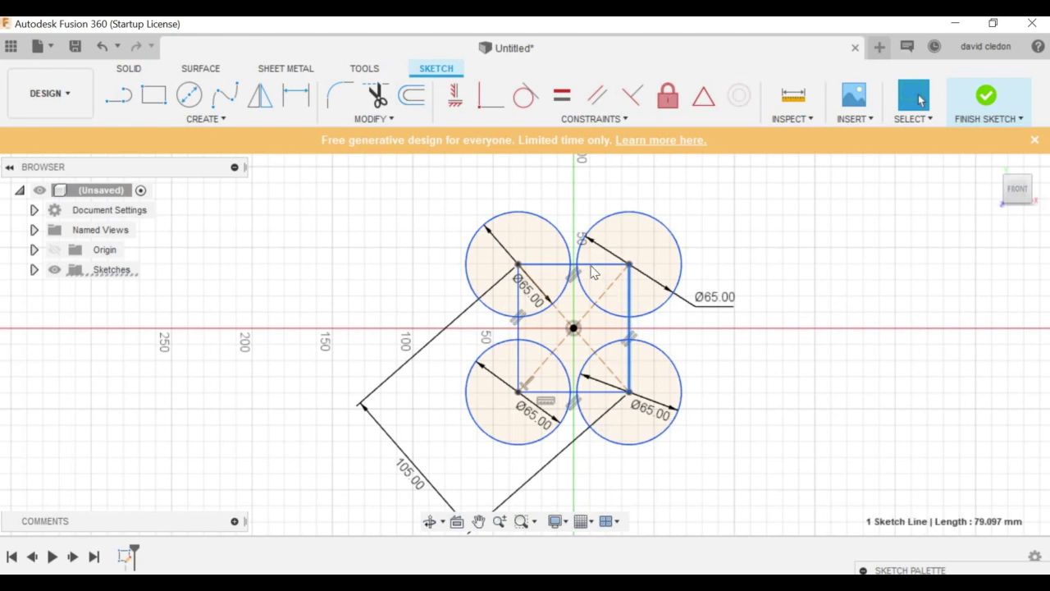
left_click(589, 265, "ctrl")
right_click(589, 266)
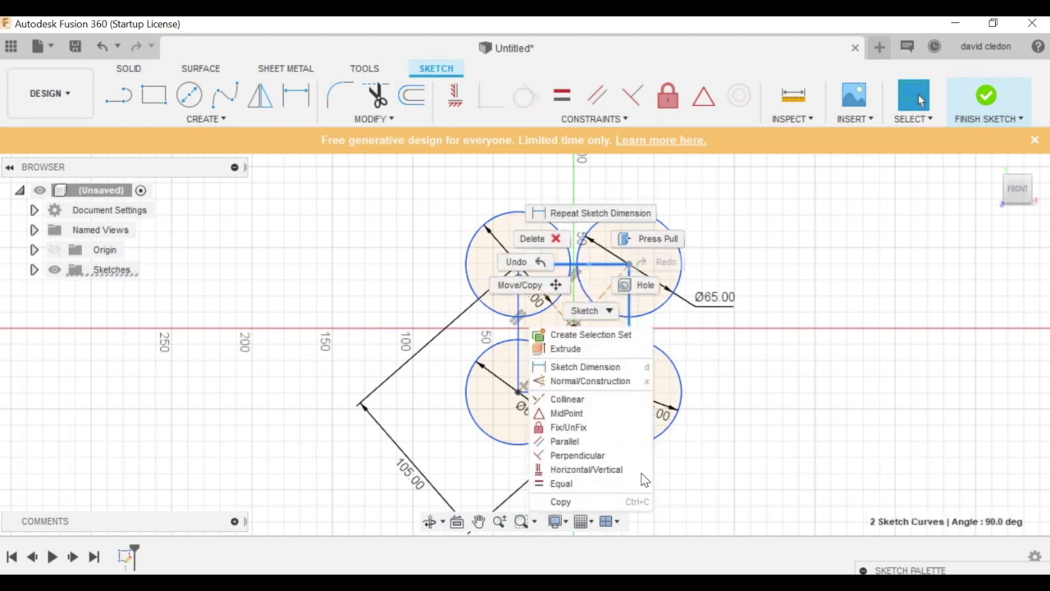
left_click(629, 484)
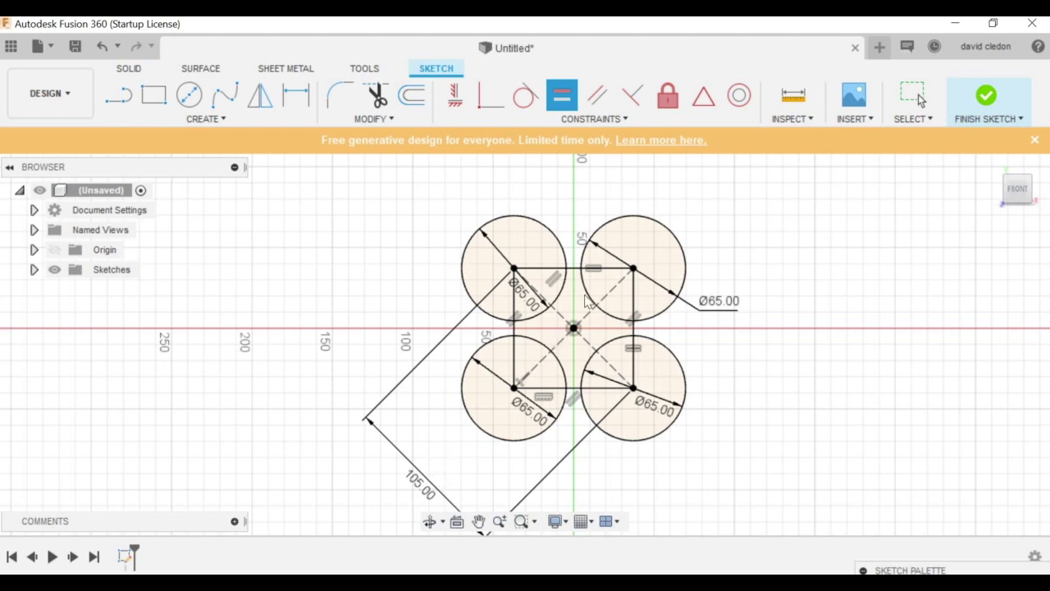
key("Escape")
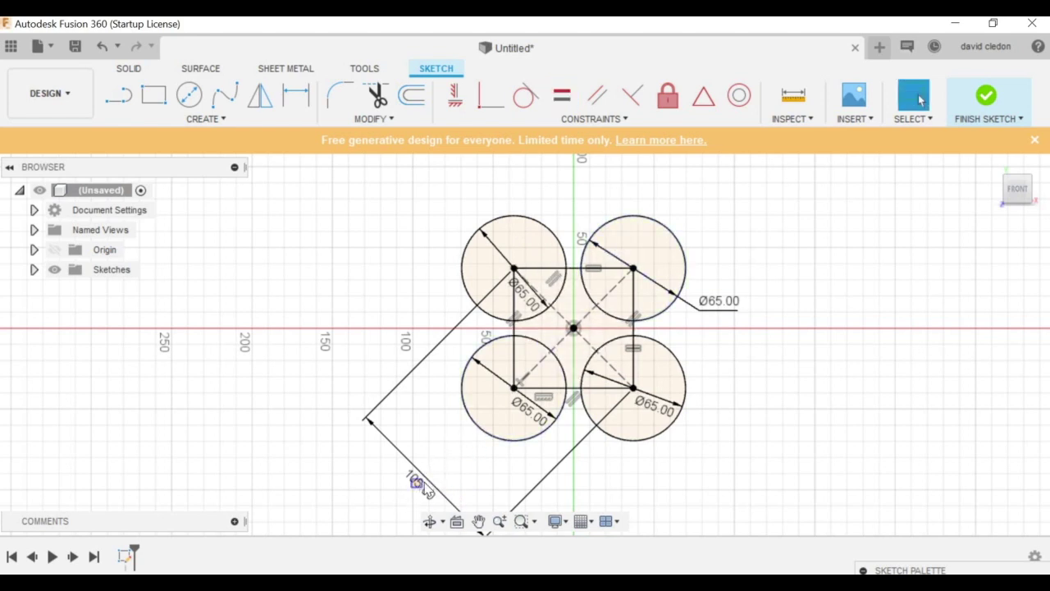
left_click_drag(418, 483, 449, 449)
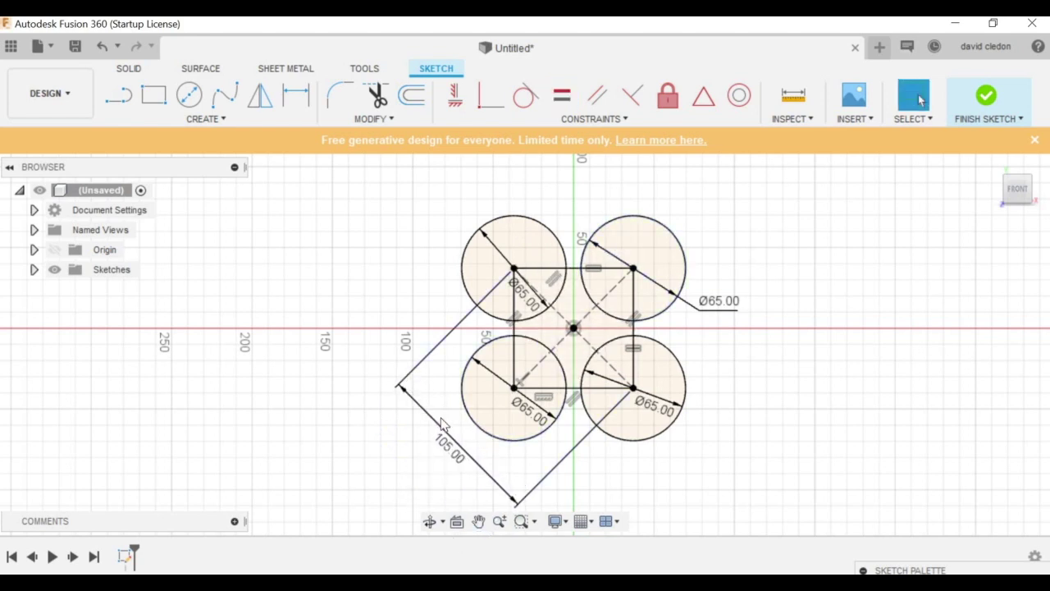
Step: Measure the gap between the two lower propeller circles
scroll(677, 331, "up", 4)
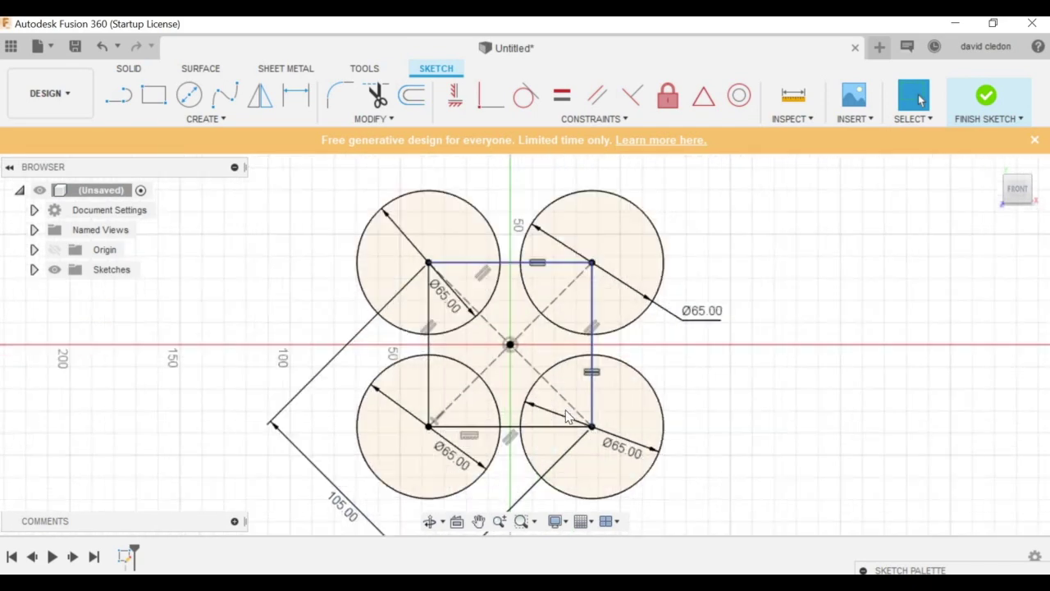
middle_click_drag(745, 248, 801, 178)
left_click(792, 95)
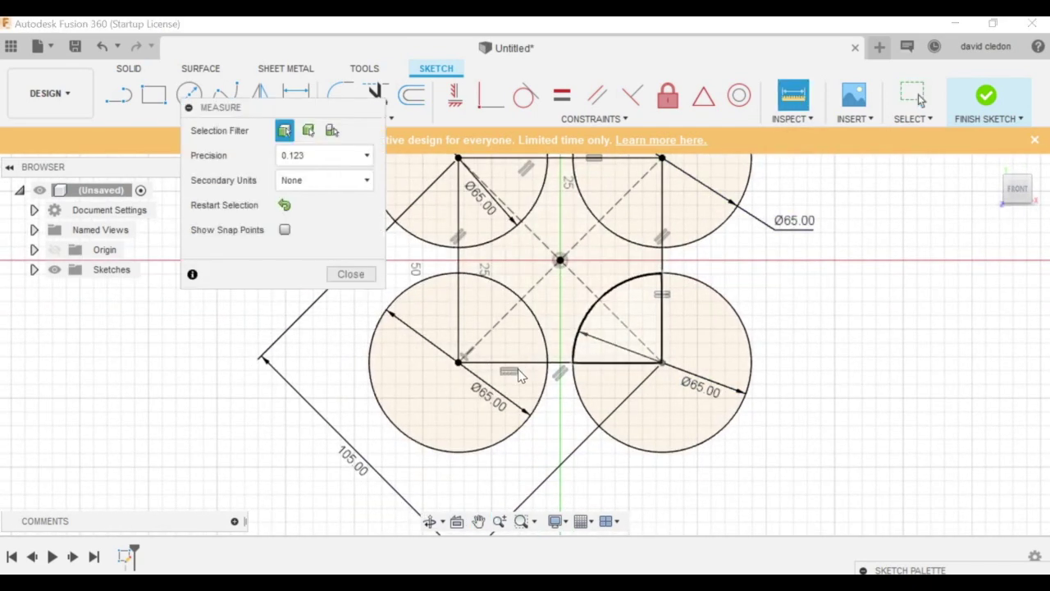
scroll(522, 370, "up", 4)
left_click(520, 371)
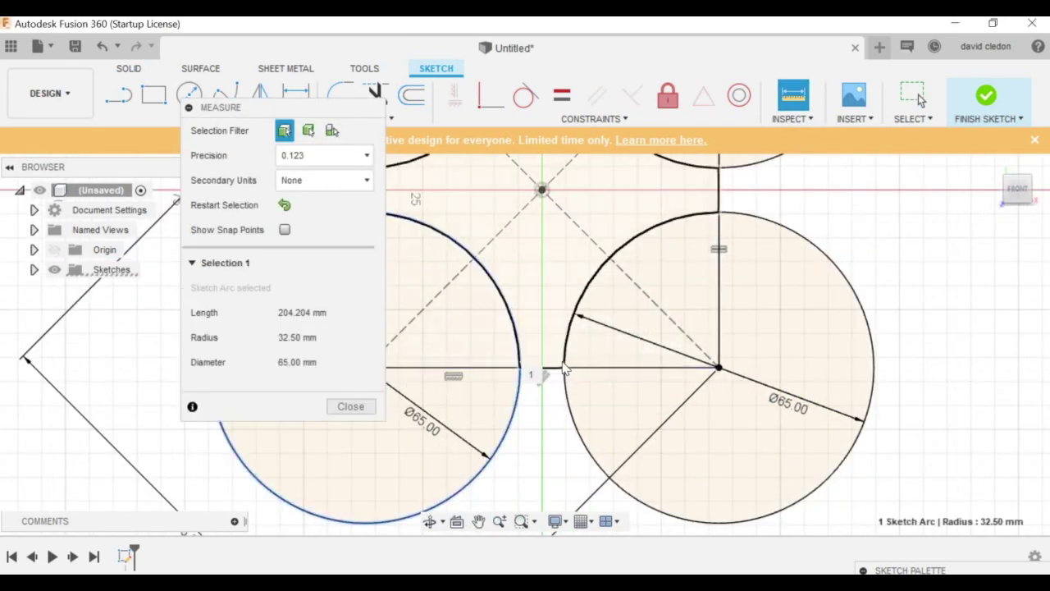
left_click(568, 422)
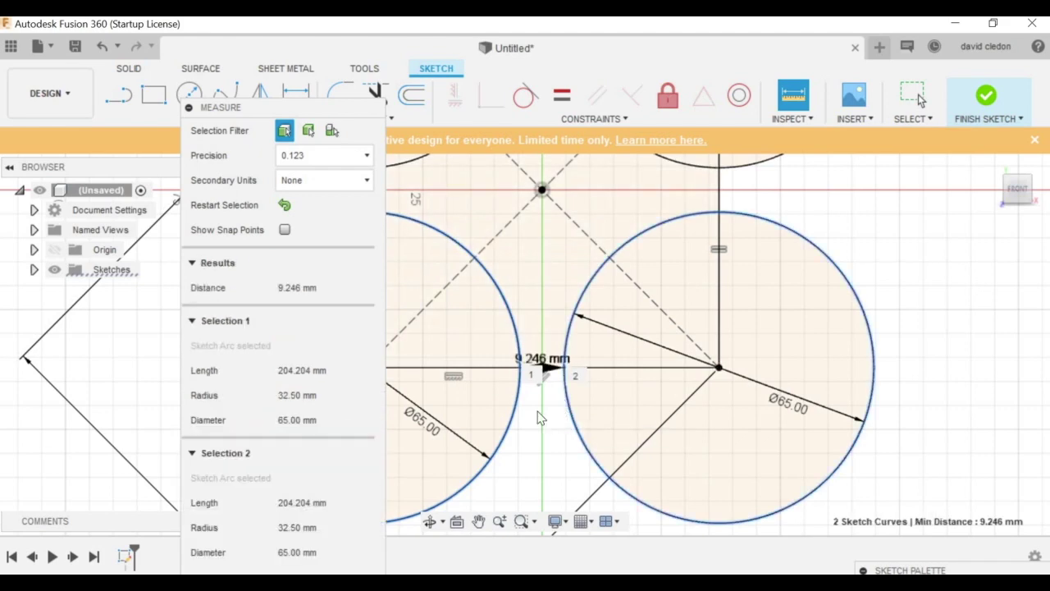
key("Escape")
Step: Change the diagonal motor-to-motor dimension to 100 mm
scroll(535, 422, "down", 5)
double_click(393, 464)
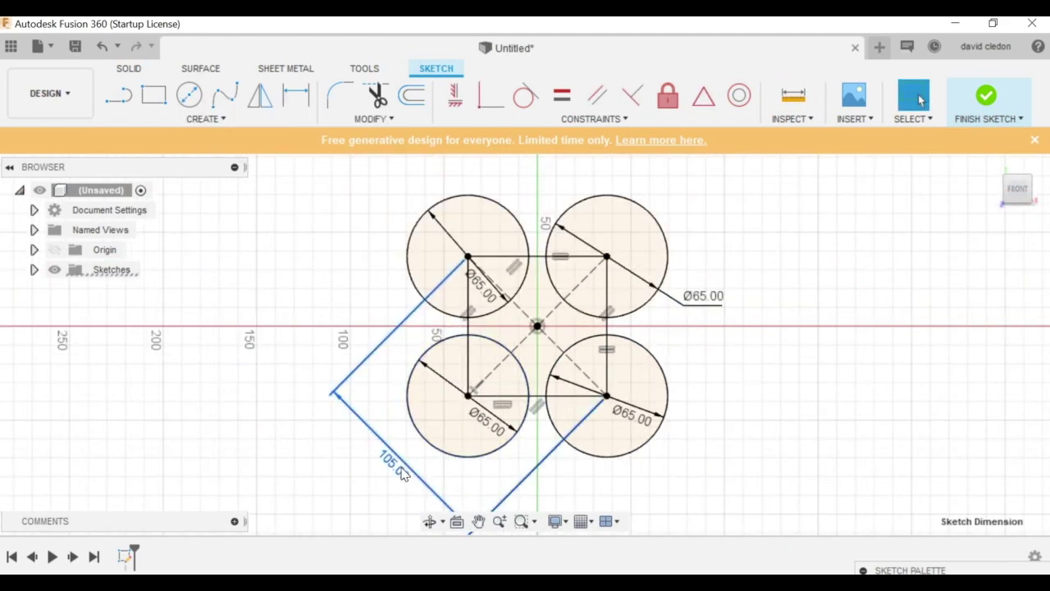
type("100")
key("Return")
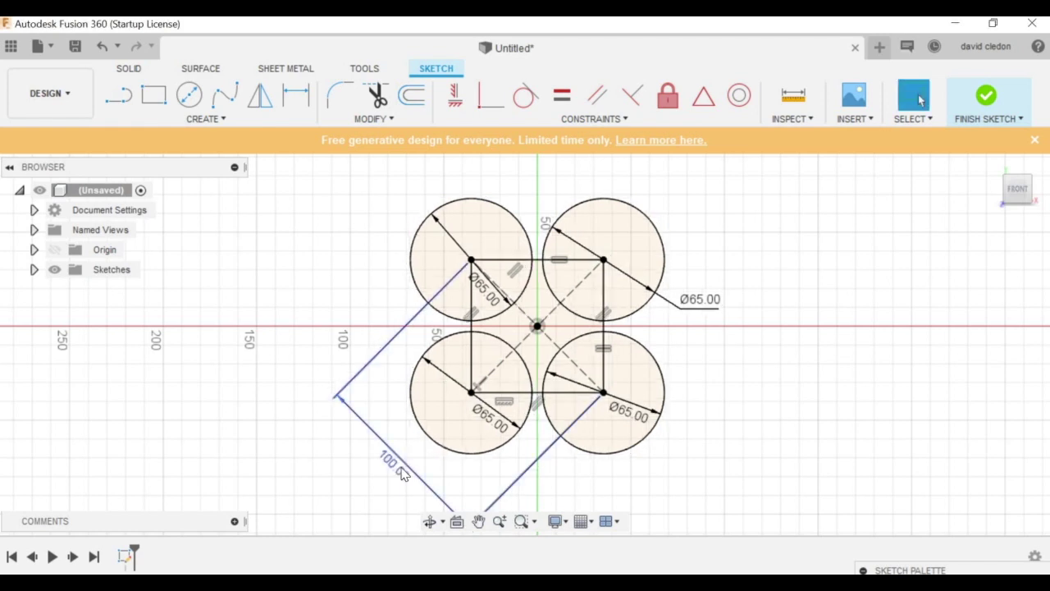
Step: Try a diagonal motor-to-motor dimension of 98 mm and return it to 100 mm
double_click(402, 474)
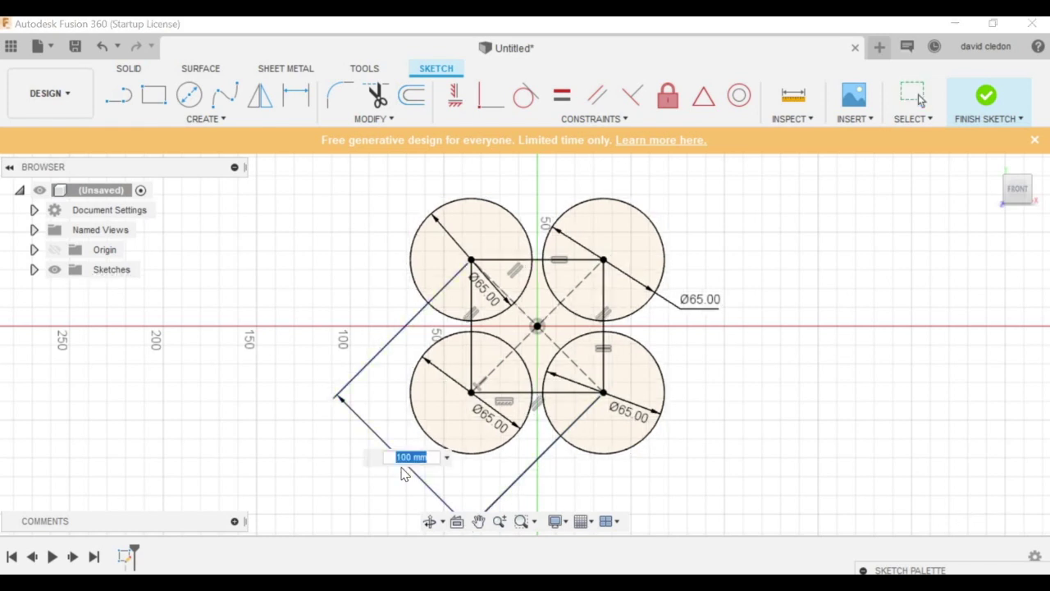
type("98")
key("Return")
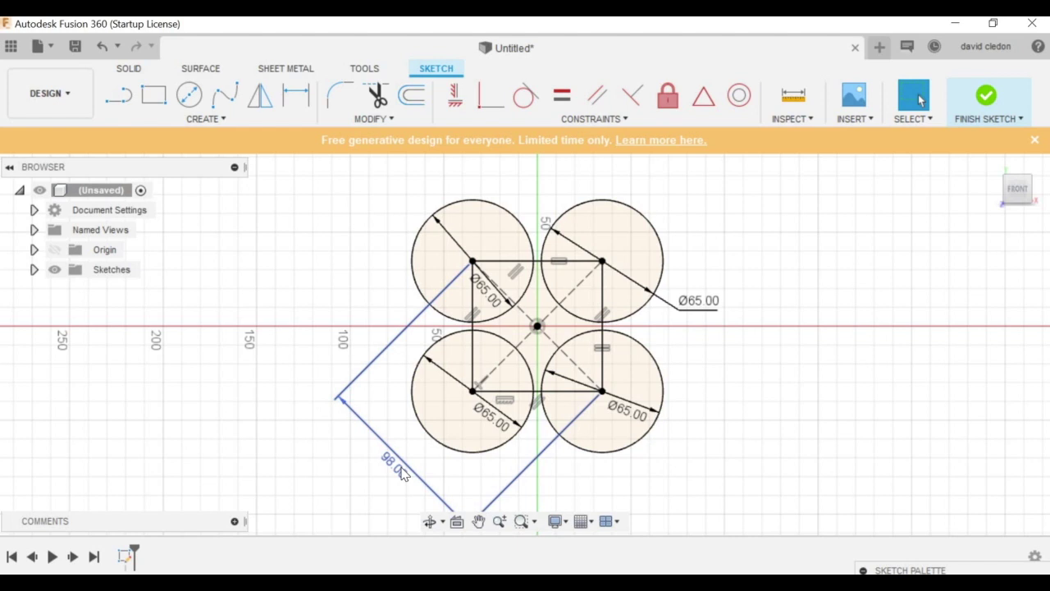
double_click(402, 474)
type("100")
key("Return")
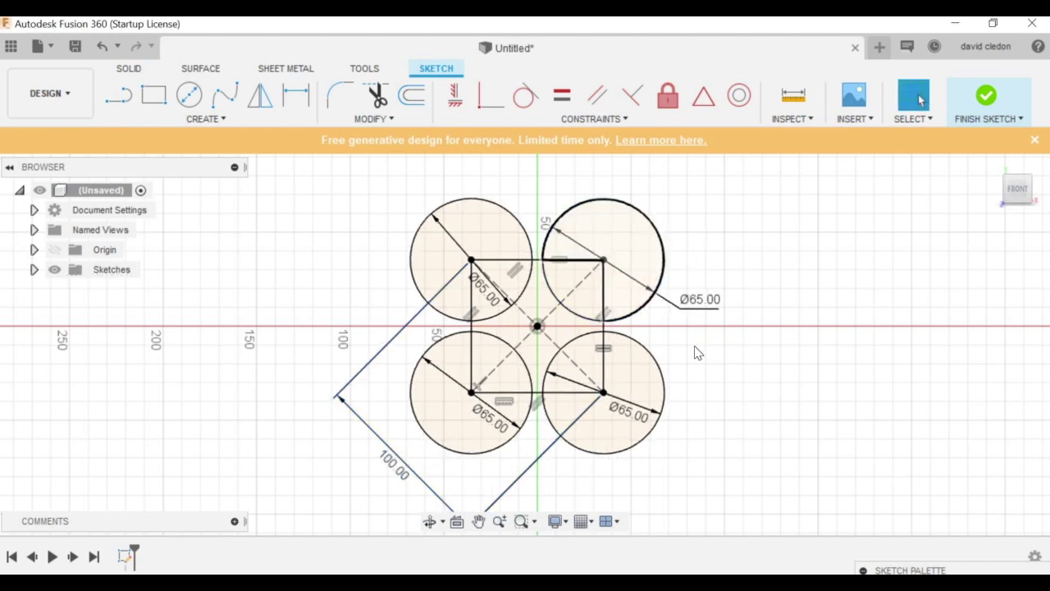
Step: Finish the motor layout sketch
scroll(495, 324, "up", 3)
scroll(870, 287, "down", 3)
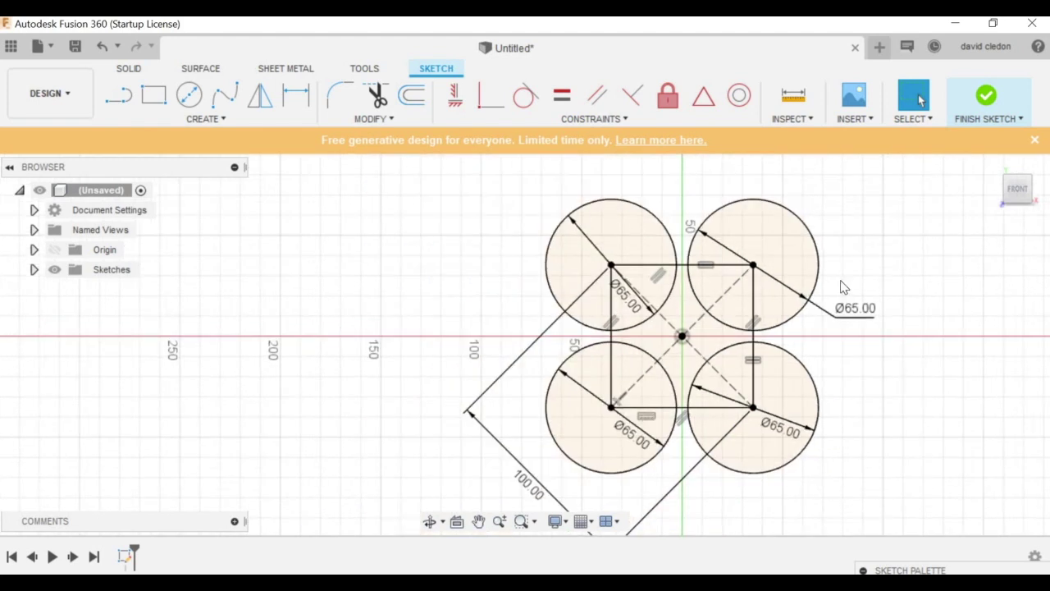
middle_click_drag(845, 295, 772, 306)
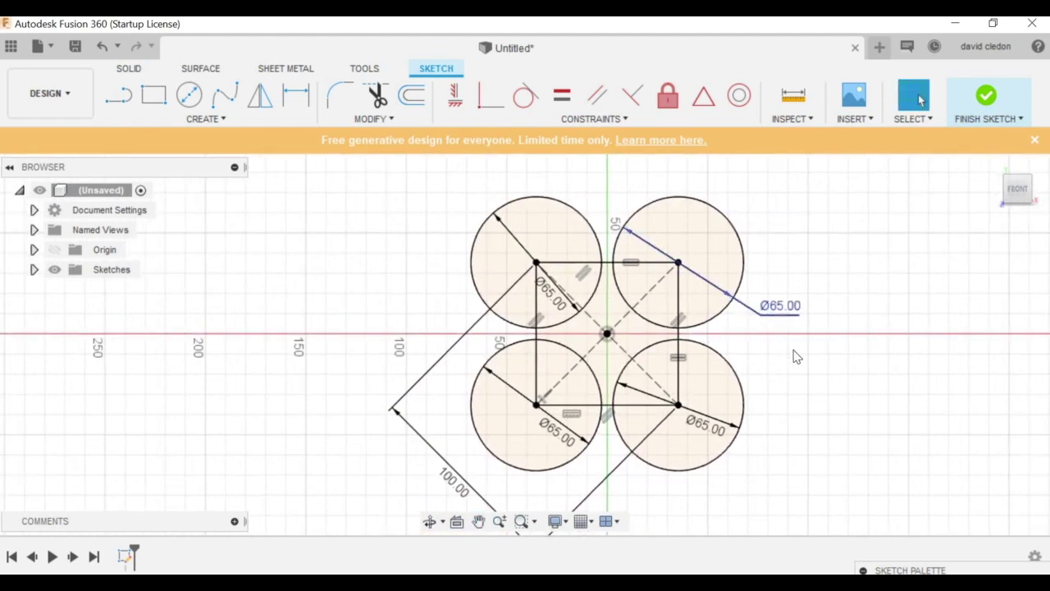
scroll(747, 321, "up", 1)
scroll(819, 382, "down", 2)
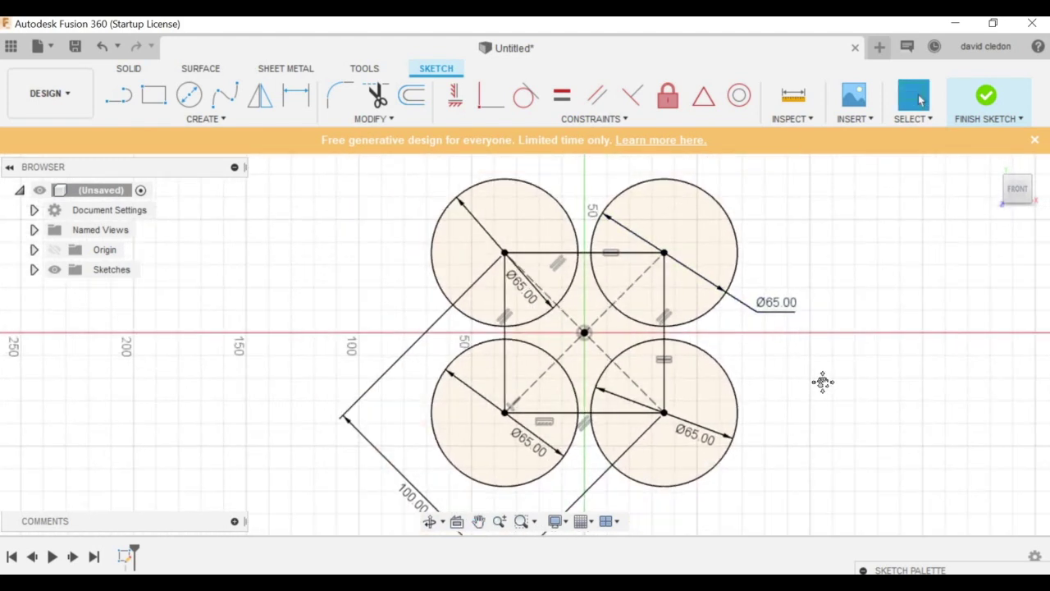
middle_click_drag(823, 382, 831, 385)
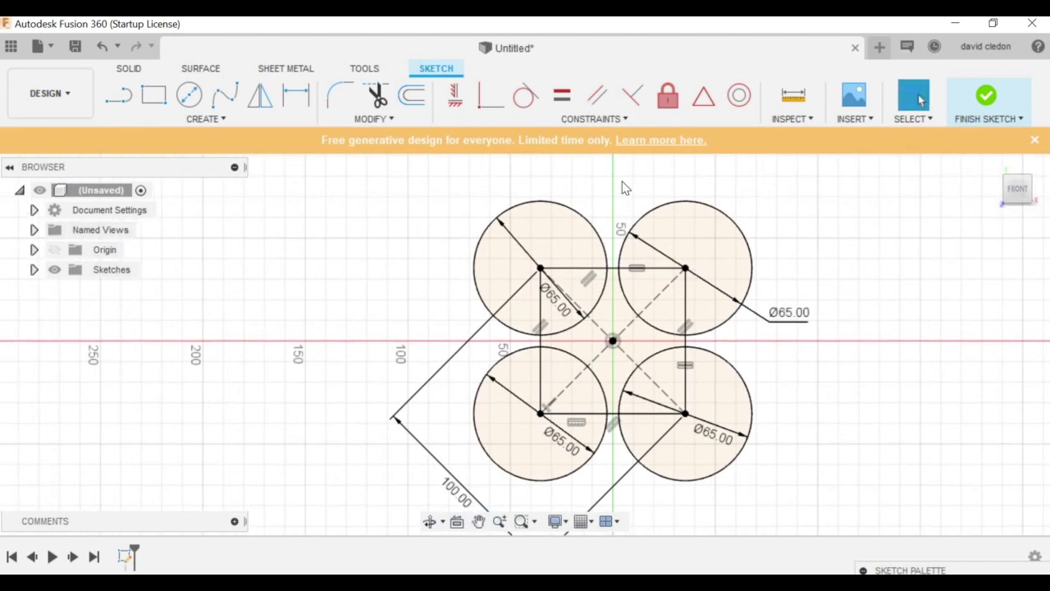
left_click(987, 96)
middle_click_drag(760, 330, 651, 316)
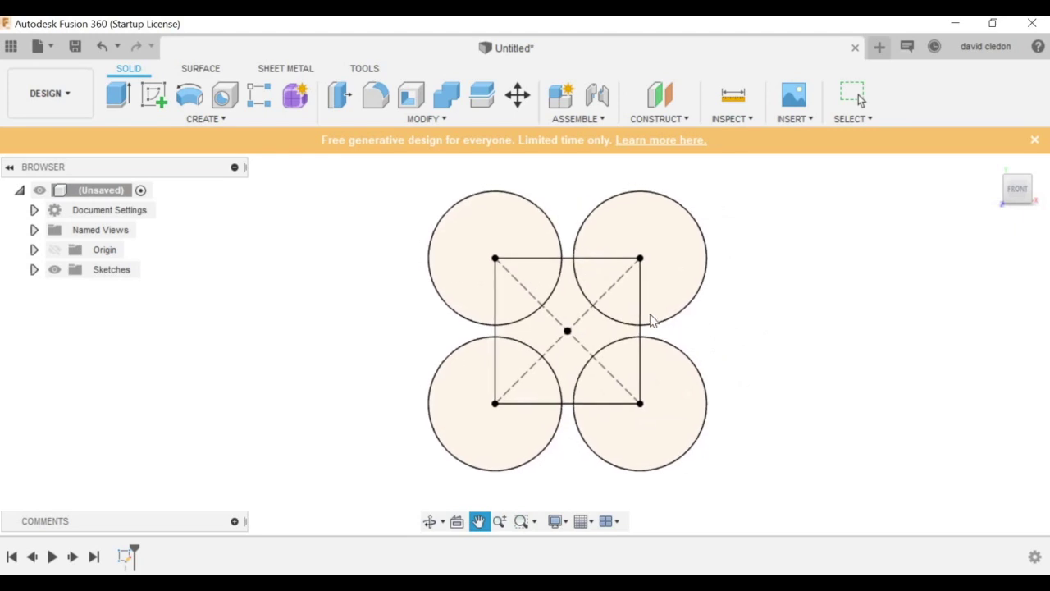
scroll(647, 315, "up", 1)
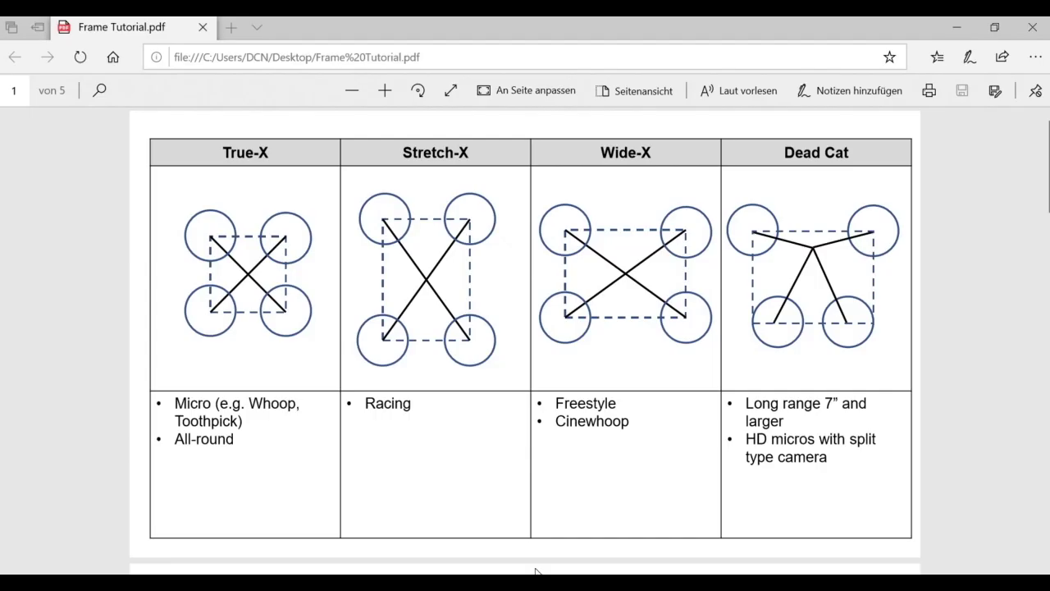
Step: Examine the motor mounting pattern table on page 2 of Frame Tutorial.pdf and return to Fusion 360
scroll(184, 312, "down", 6)
scroll(186, 311, "down", 1)
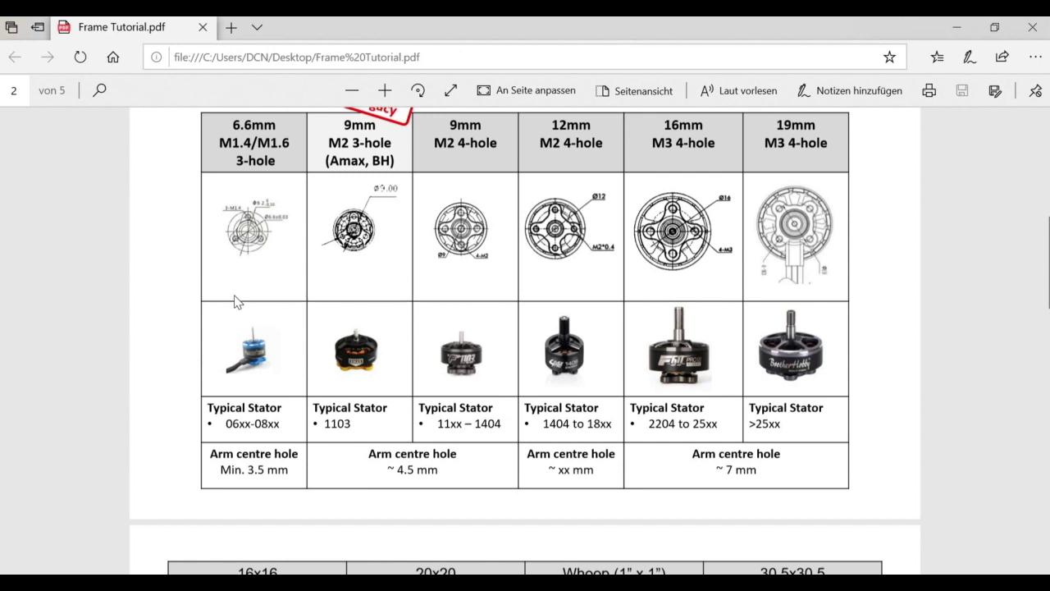
scroll(235, 302, "up", 1)
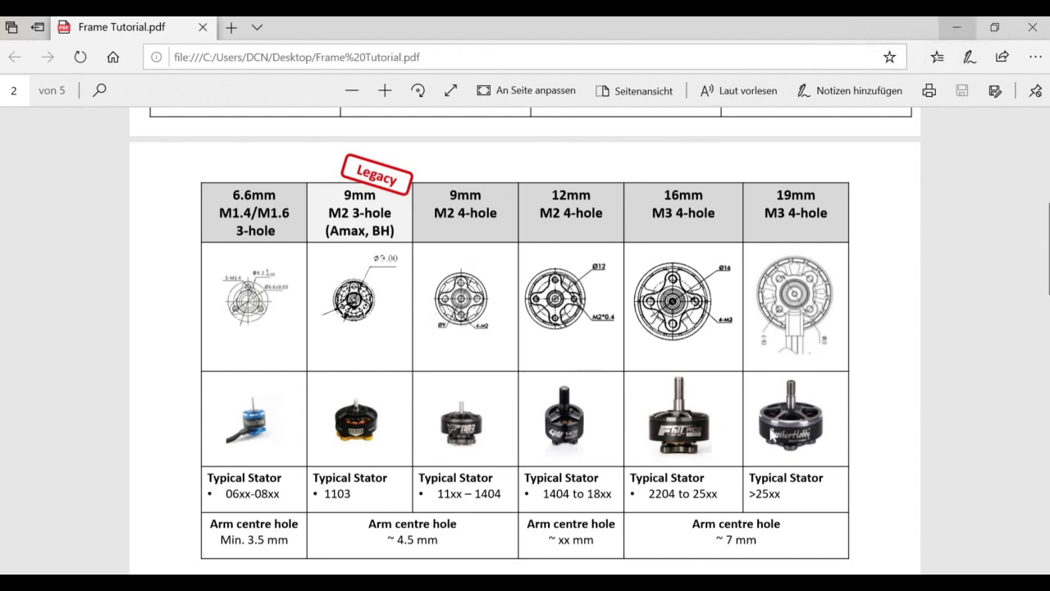
left_click(957, 27)
Step: Start a new sketch on the front plane, where the motor layout is drawn
left_click(153, 98)
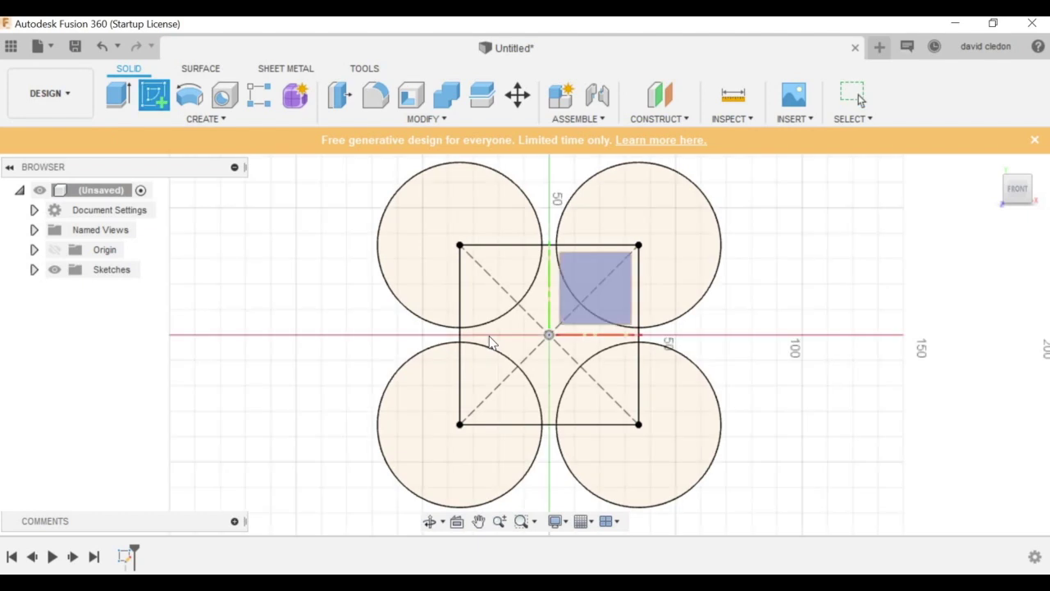
left_click(361, 381)
scroll(750, 234, "up", 2)
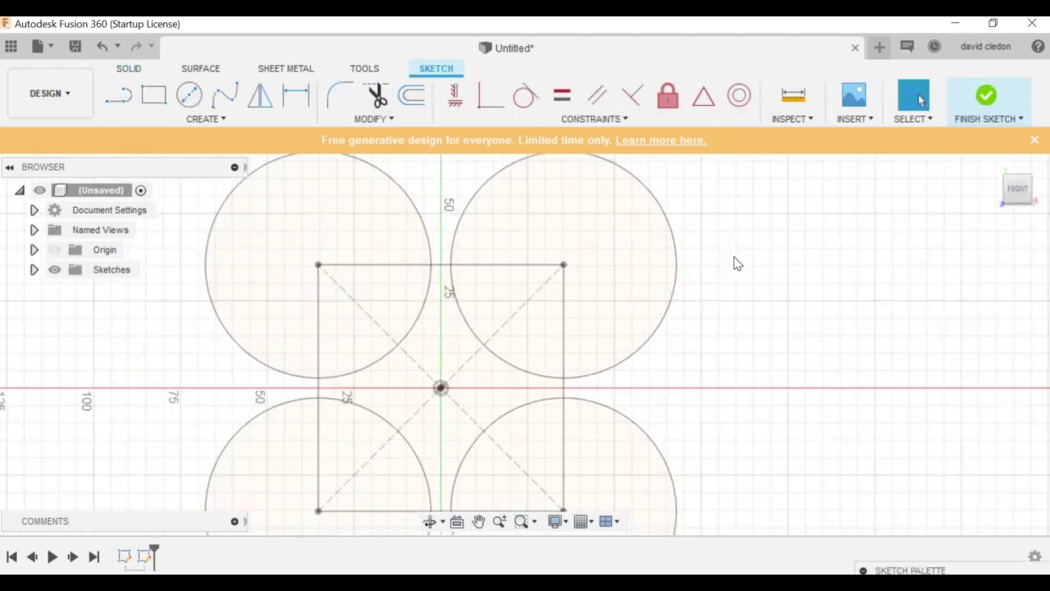
scroll(736, 261, "down", 2)
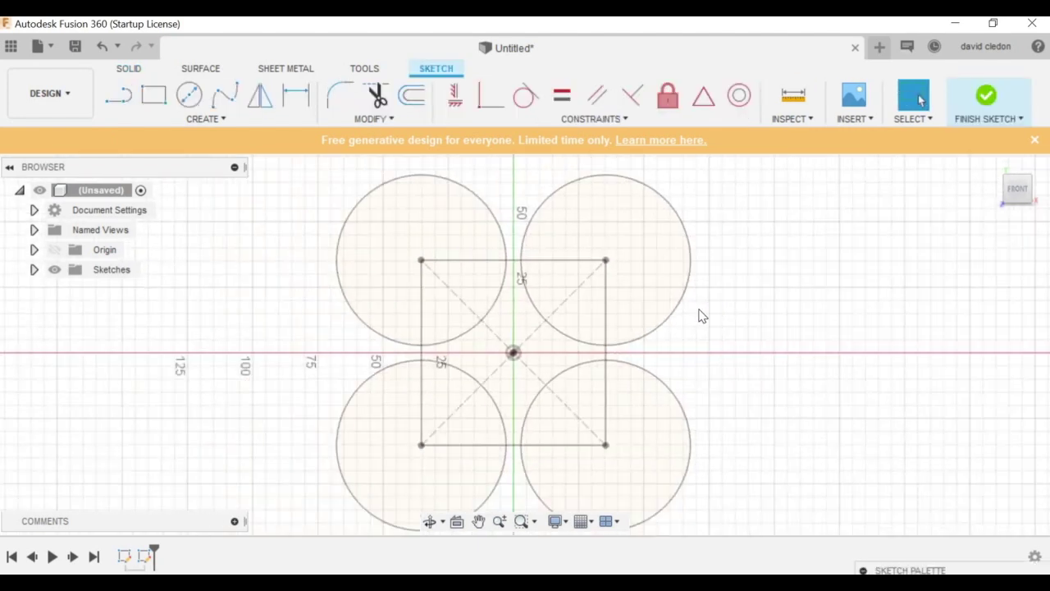
left_click(243, 118)
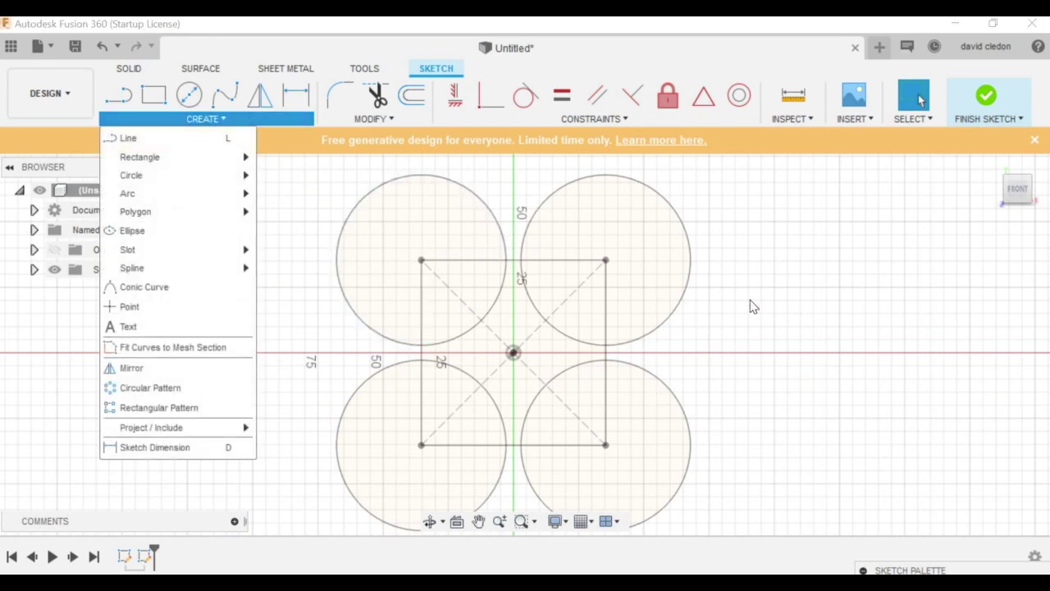
left_click(644, 487)
left_click(815, 429)
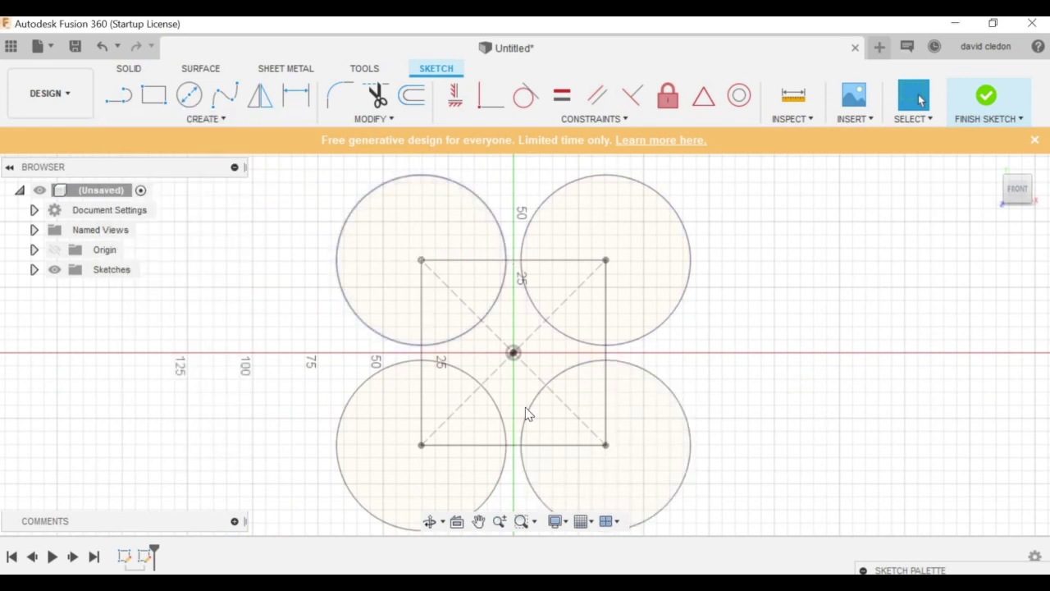
Step: Project the four motor center points and the frame's center point into the new sketch
left_click(206, 118)
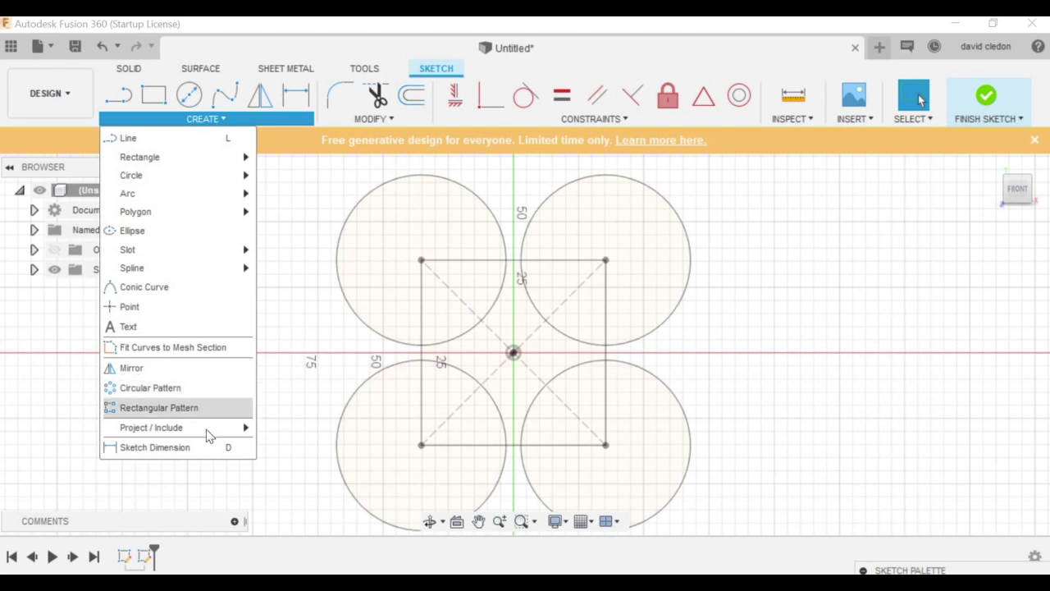
mouse_move(242, 427)
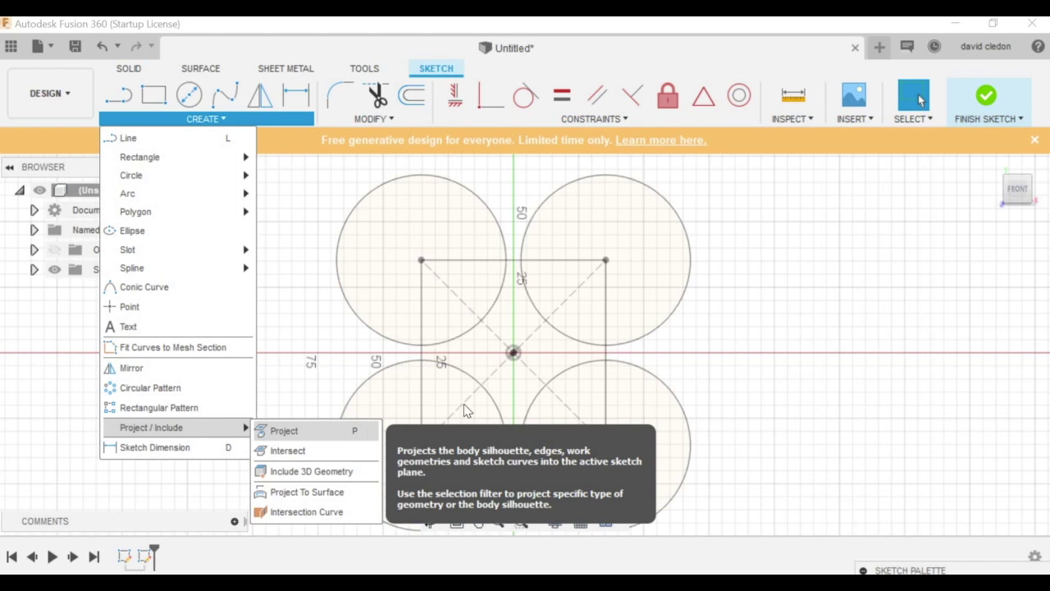
left_click(343, 434)
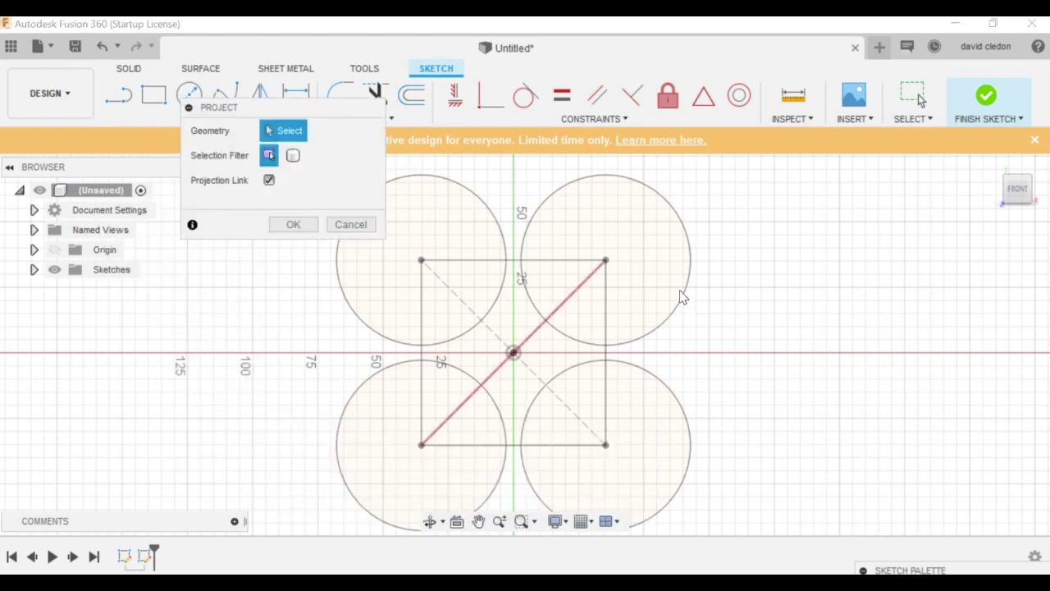
left_click(606, 261)
left_click(421, 261)
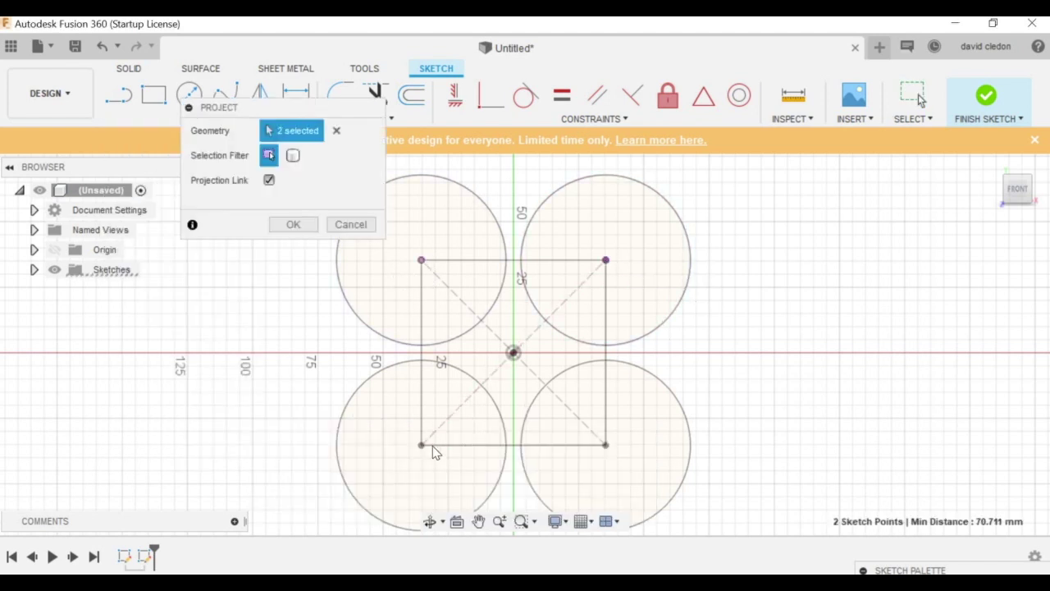
left_click(606, 446)
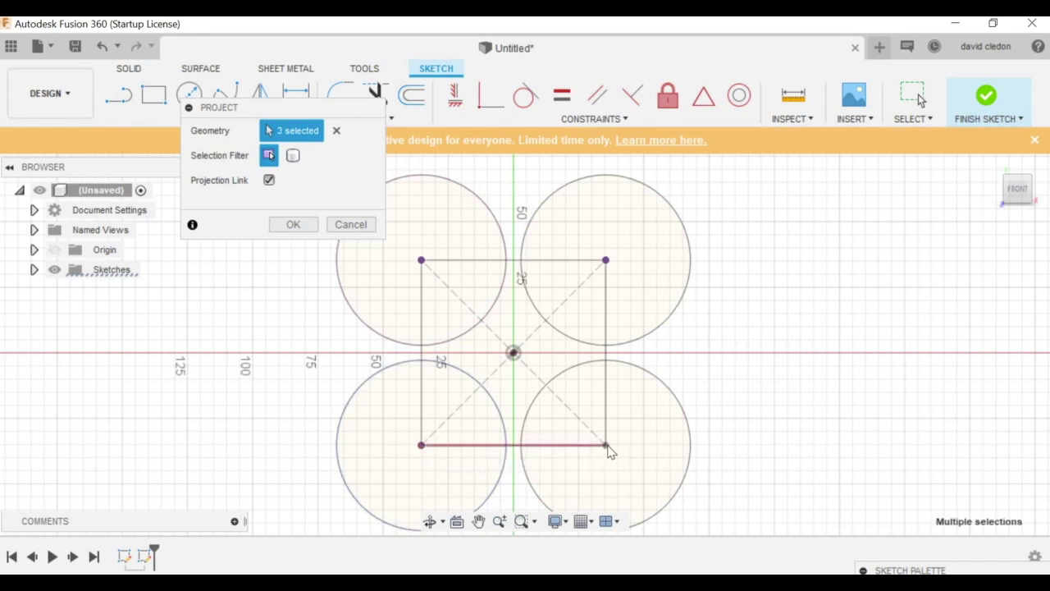
left_click(512, 353)
left_click(611, 366)
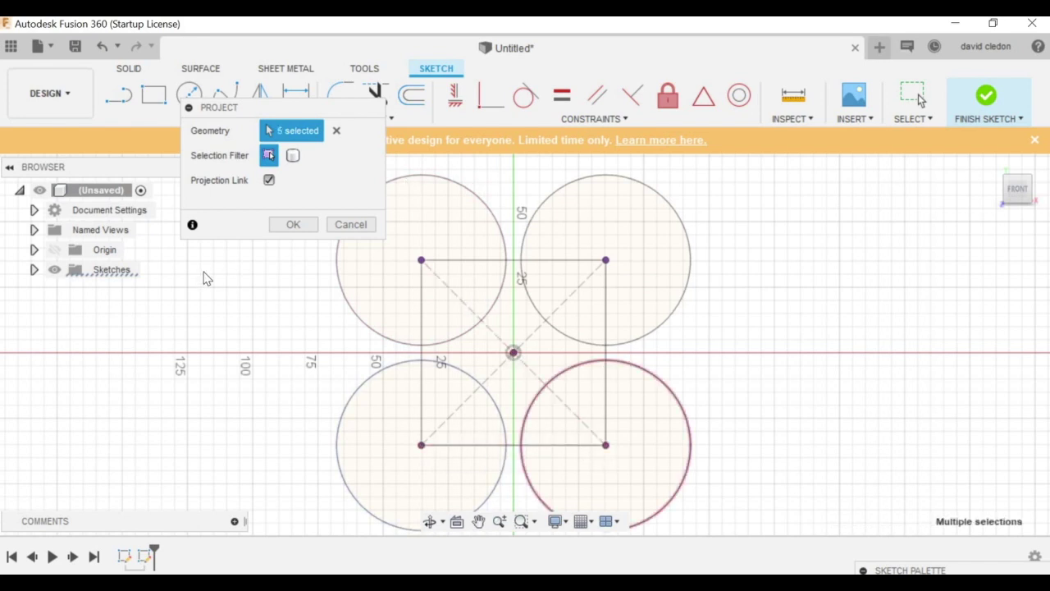
left_click(310, 226)
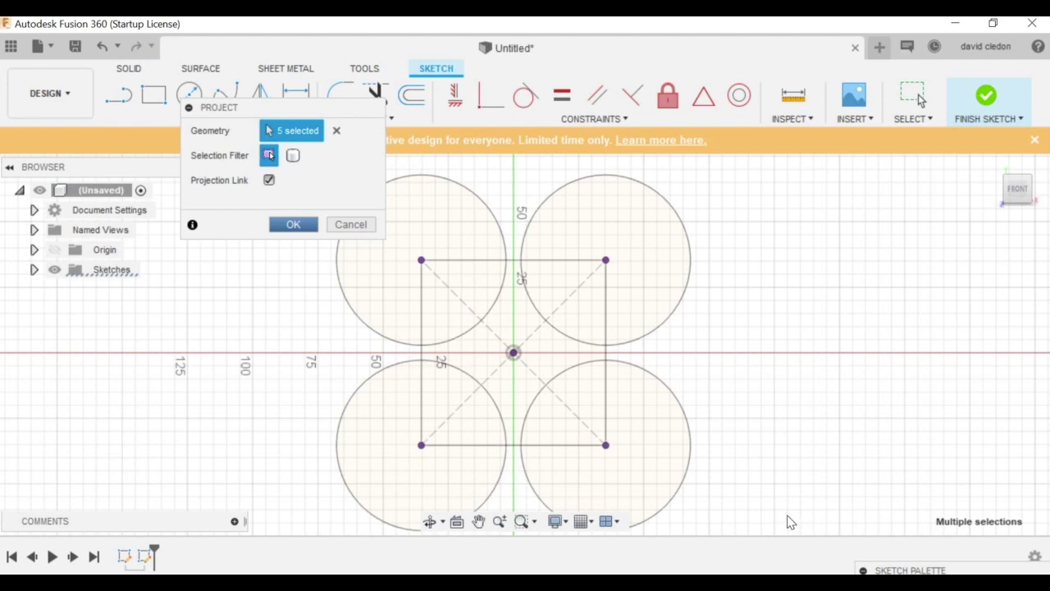
Step: Draw a line from the frame center to the upper-right motor point and continue it about 28 mm beyond in the same direction
scroll(832, 260, "up", 3)
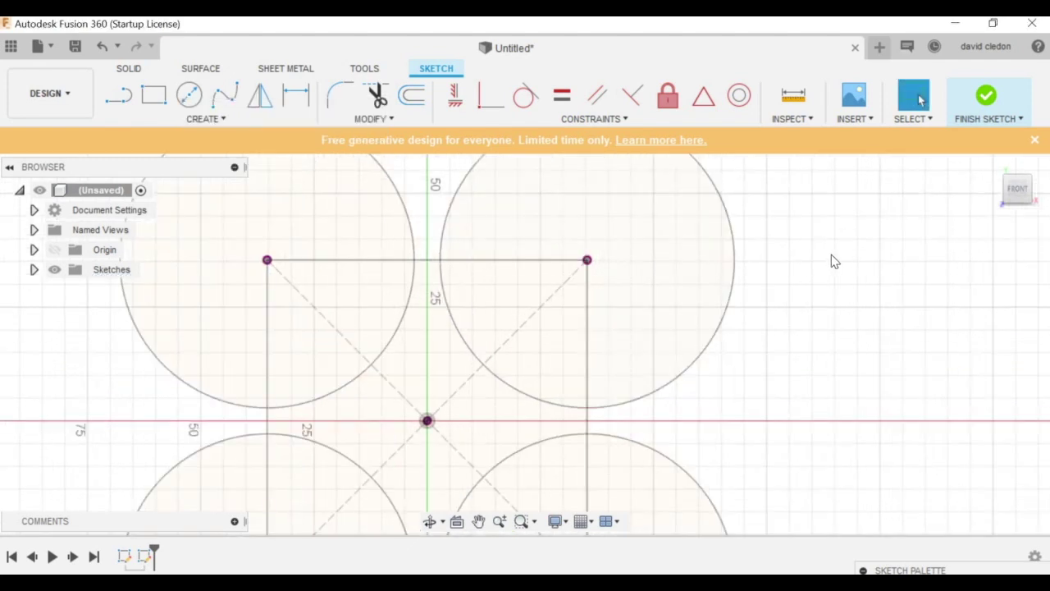
scroll(792, 254, "down", 3)
scroll(825, 313, "up", 3)
middle_click_drag(779, 255, 792, 294)
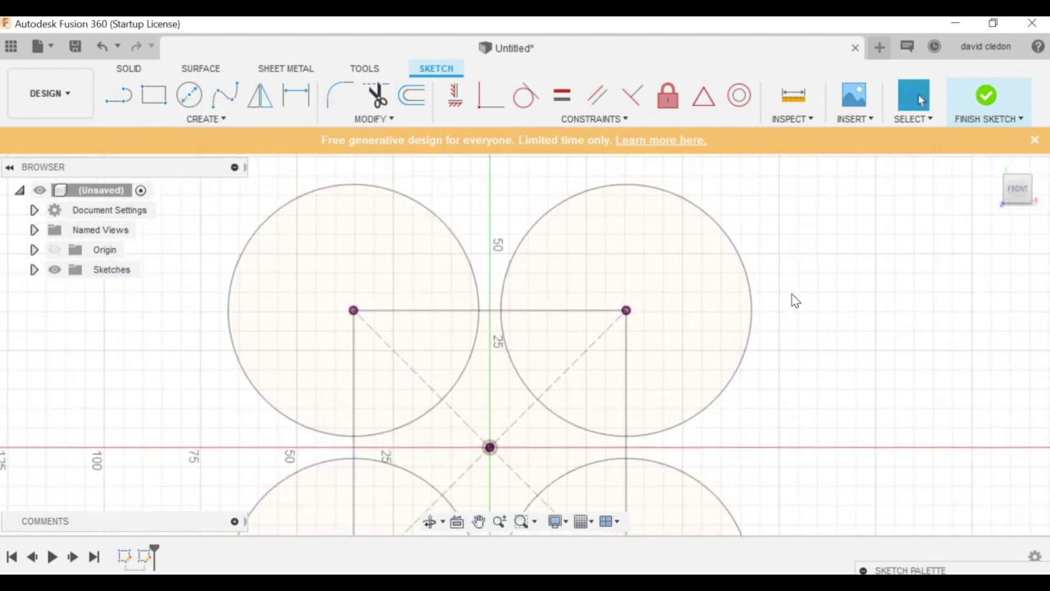
key("l")
left_click(490, 447)
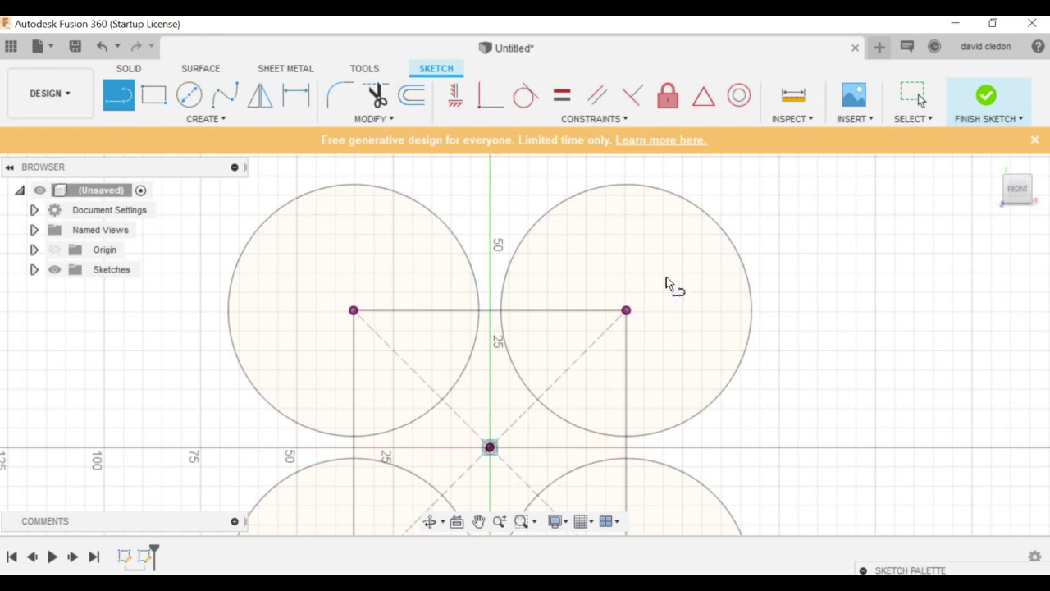
left_click(627, 310)
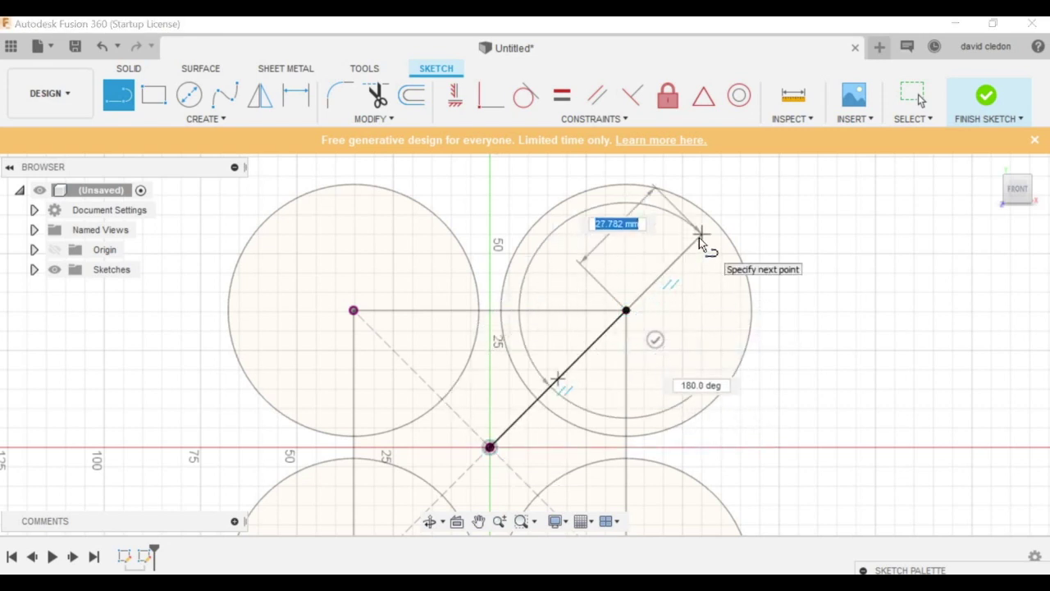
left_click(702, 236)
key("Escape")
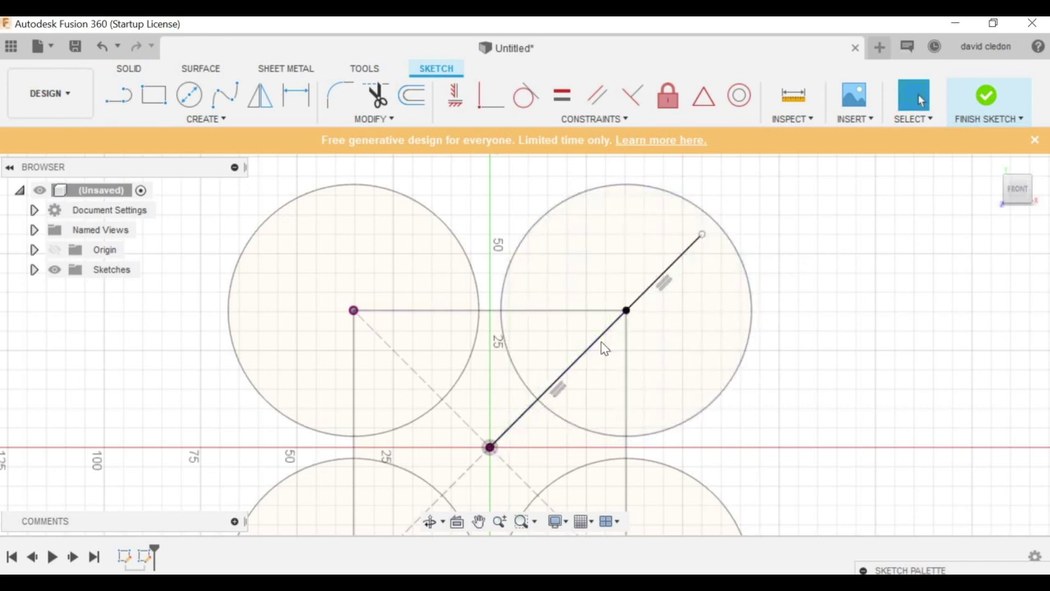
Step: Draw a 9 mm diameter circle centered on the upper-right motor point
scroll(637, 283, "up", 3)
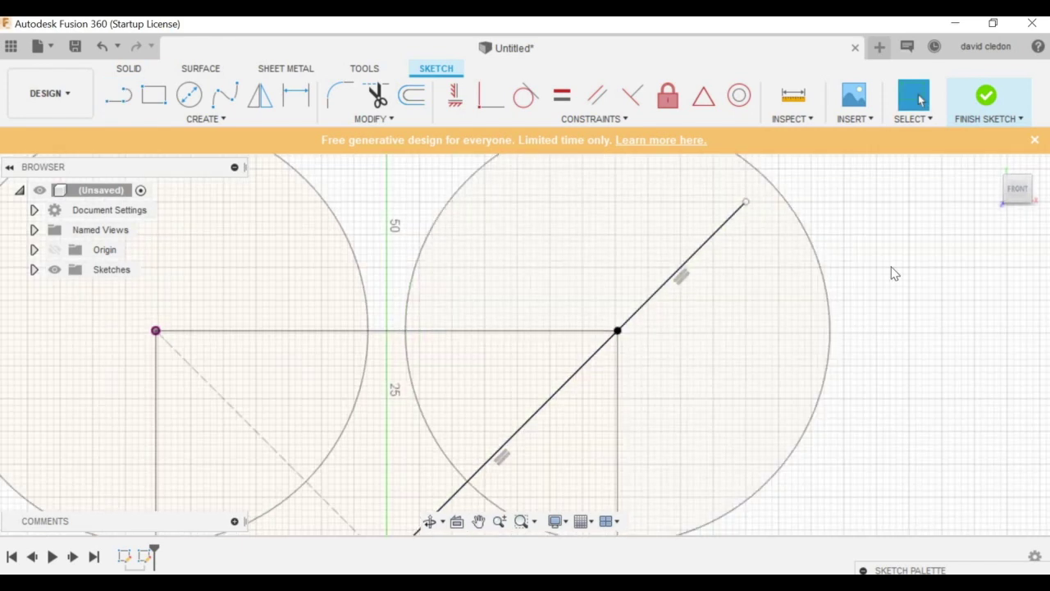
scroll(833, 338, "down", 2)
scroll(649, 281, "up", 4)
scroll(696, 323, "down", 3)
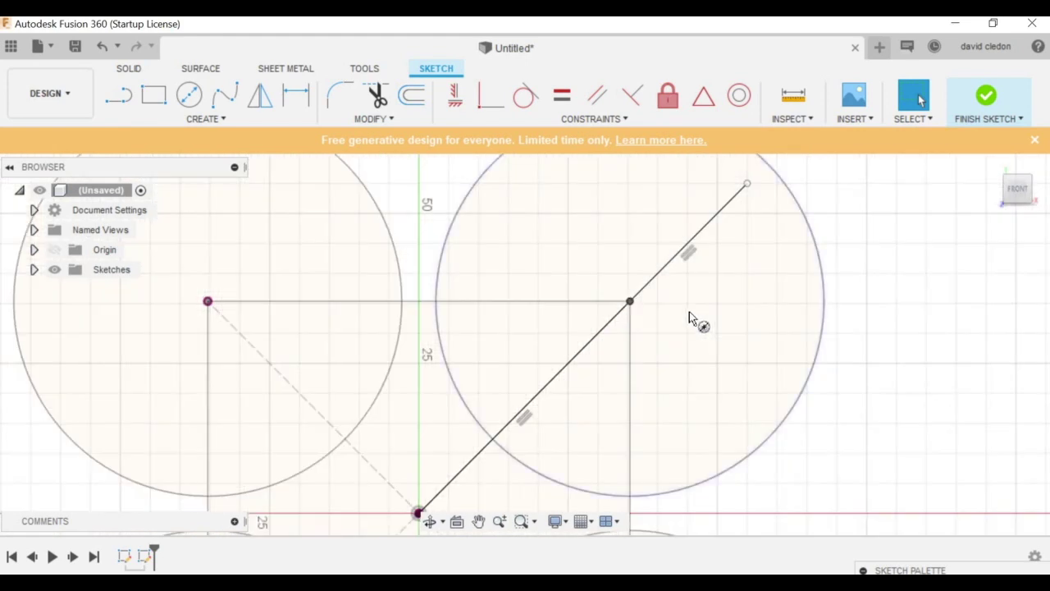
key("c")
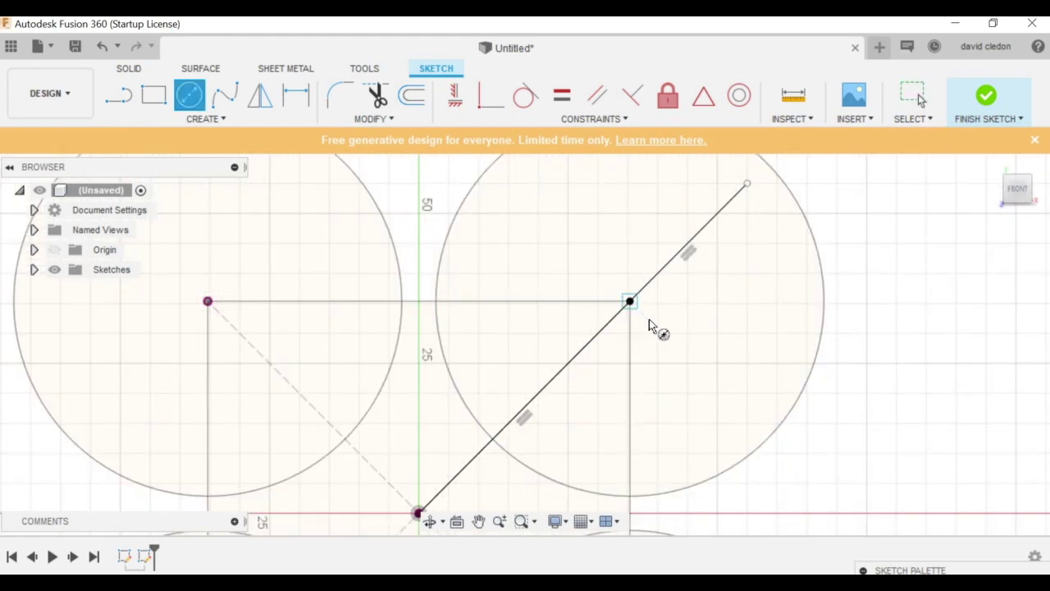
left_click(629, 302)
type("9")
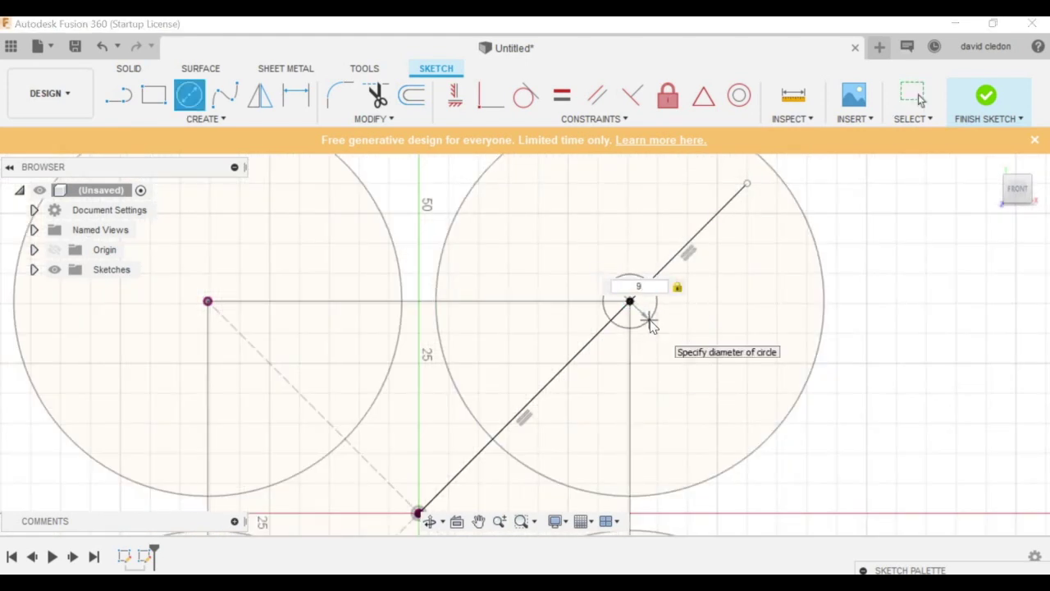
key("Return")
key("Escape")
Step: Draw horizontal and vertical radial lines from the motor point to the four quadrant points of the 9 mm circle
scroll(584, 325, "up", 3)
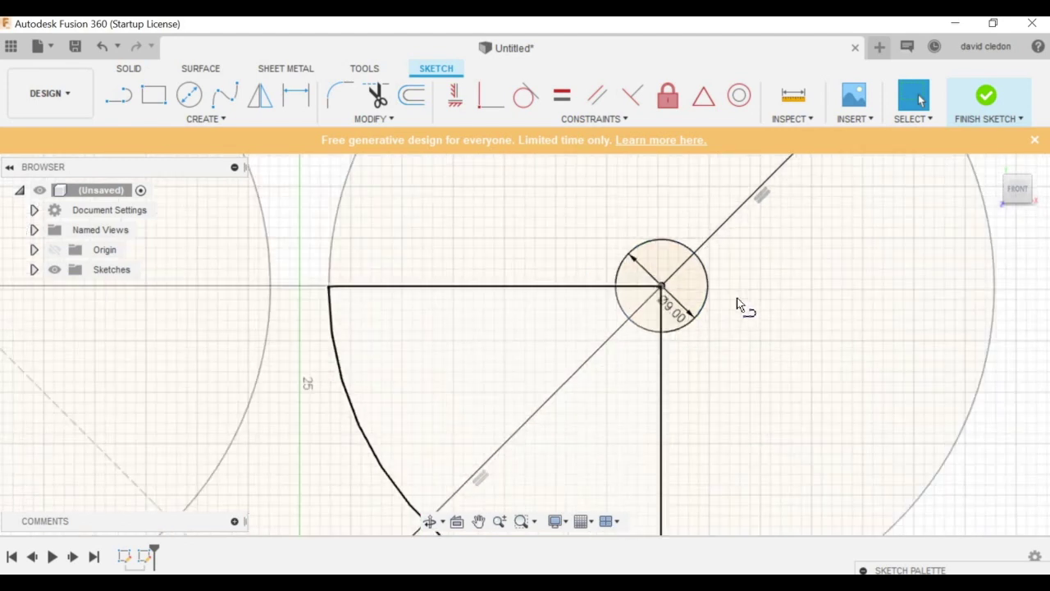
key("l")
left_click(662, 286)
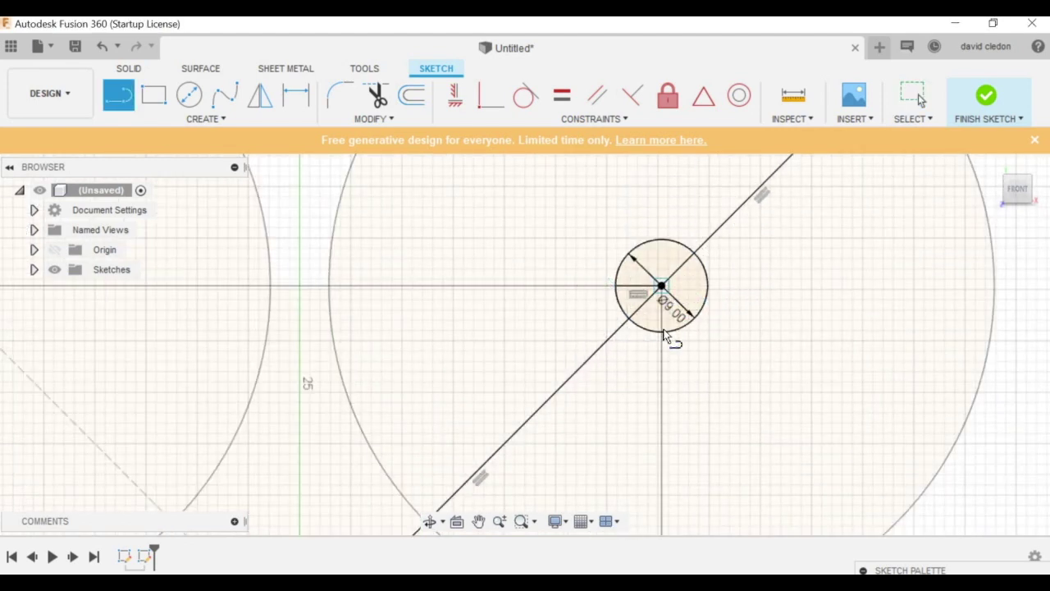
left_click(661, 331)
key("Escape")
key("l")
left_click(662, 240)
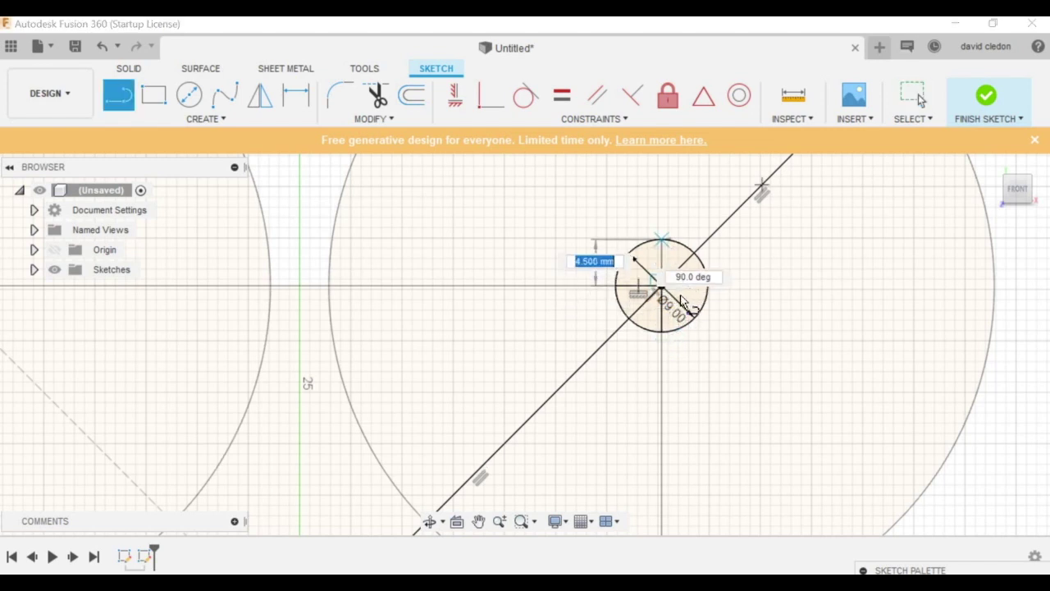
key("Escape")
key("l")
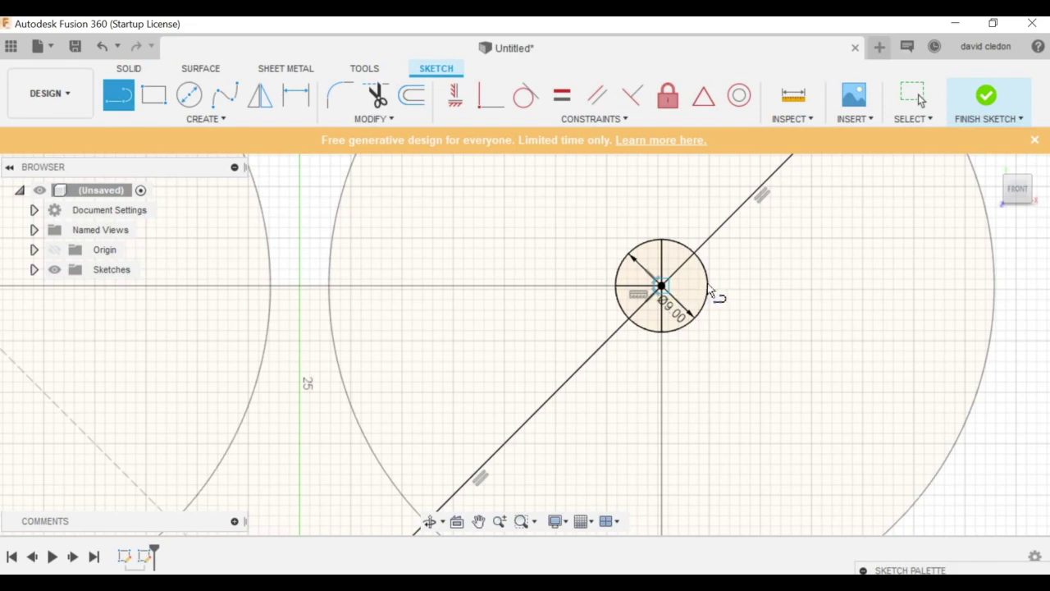
left_click(707, 287)
key("Escape")
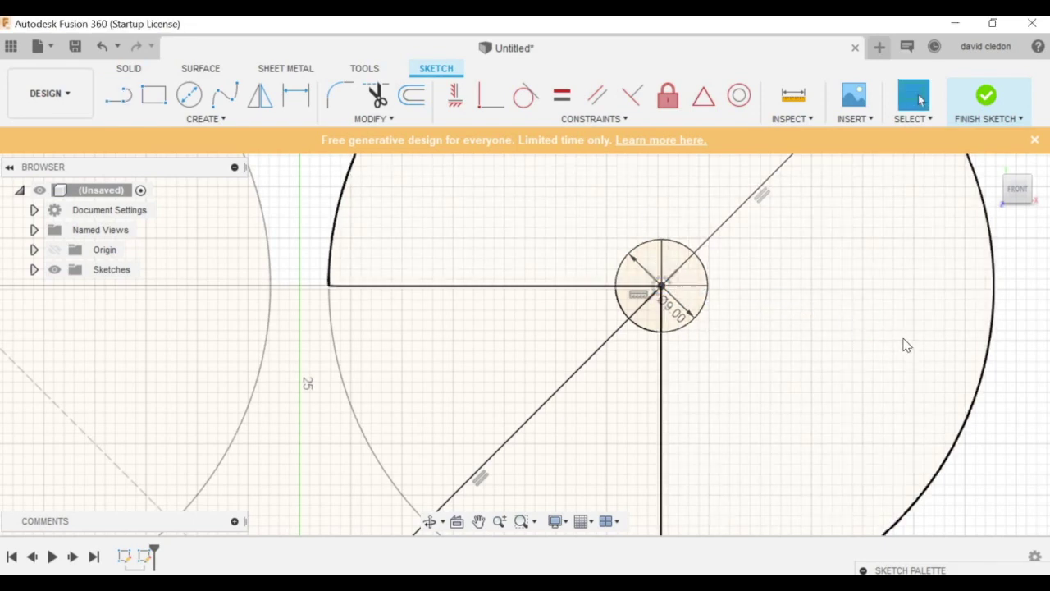
Step: Draw 2.1 mm diameter screw-hole circles at the top and right quadrant points of the 9 mm circle
scroll(919, 339, "down", 3)
middle_click_drag(790, 308, 716, 279)
scroll(855, 326, "up", 3)
scroll(856, 337, "down", 2)
key("Escape")
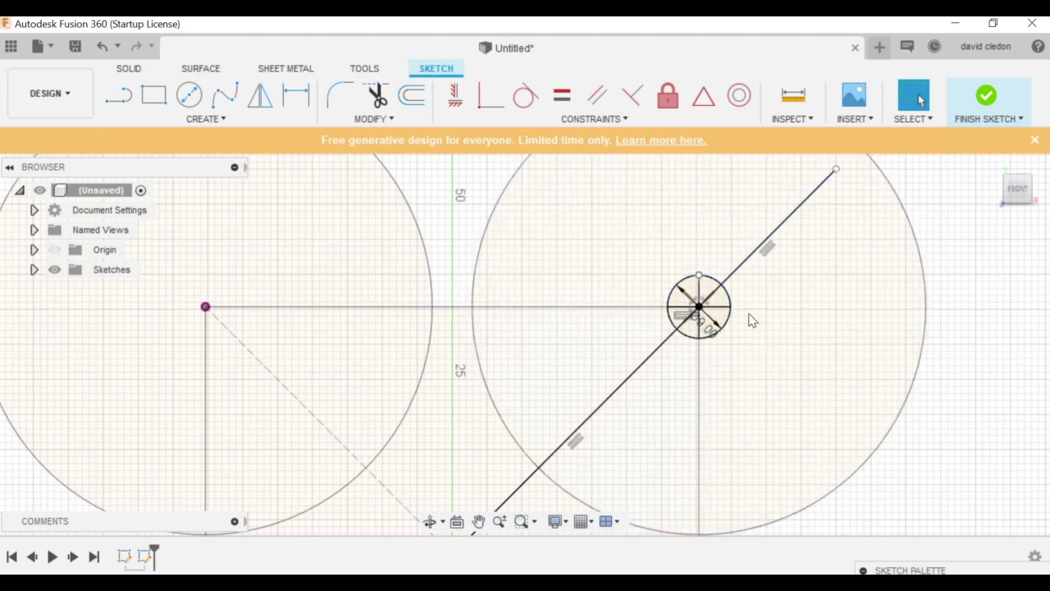
left_click(714, 291)
scroll(699, 285, "up", 3)
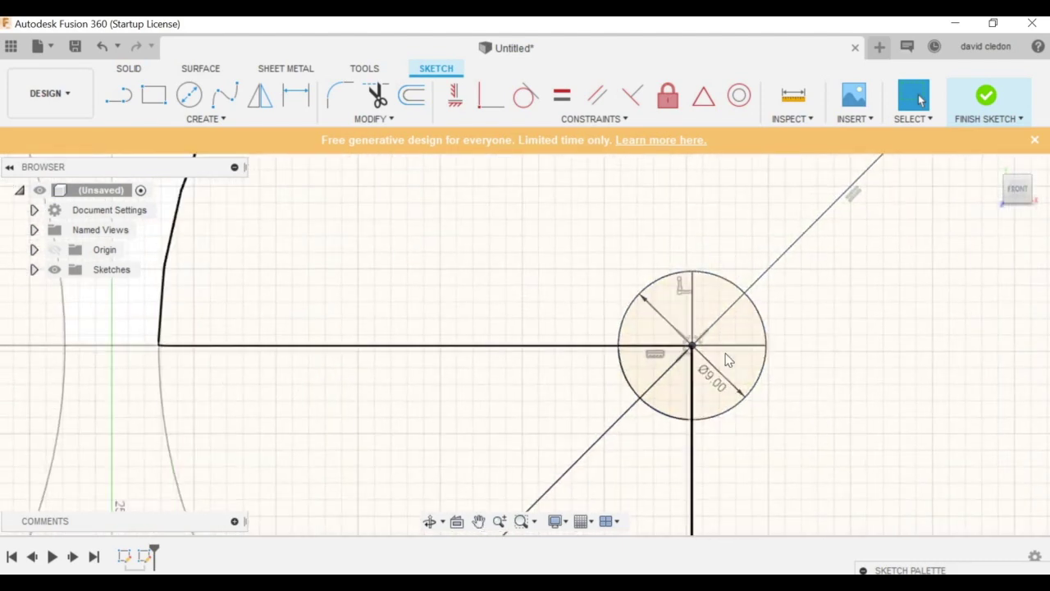
key("c")
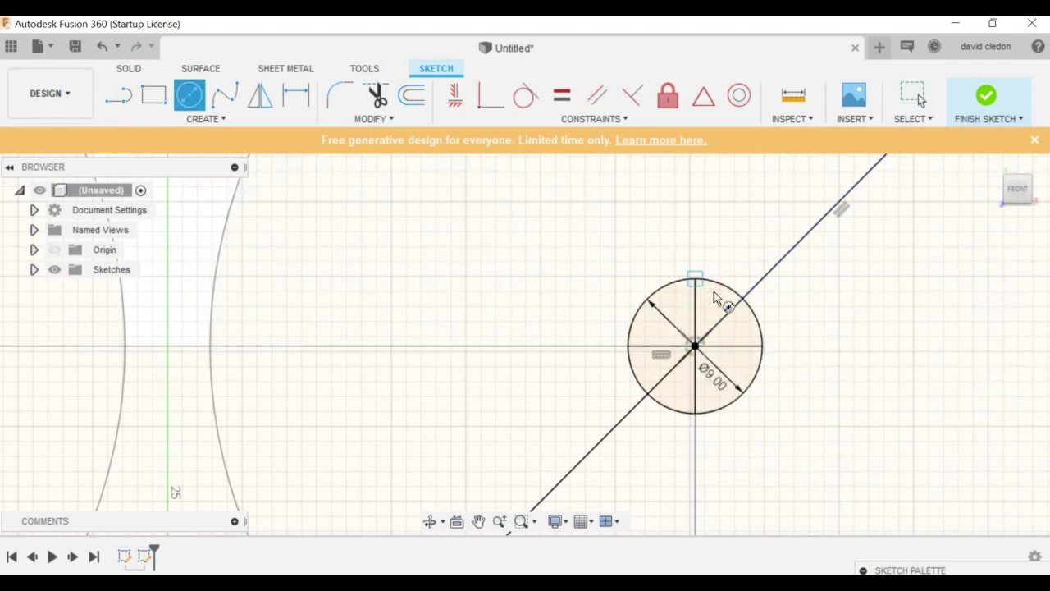
left_click(695, 279)
type("2.")
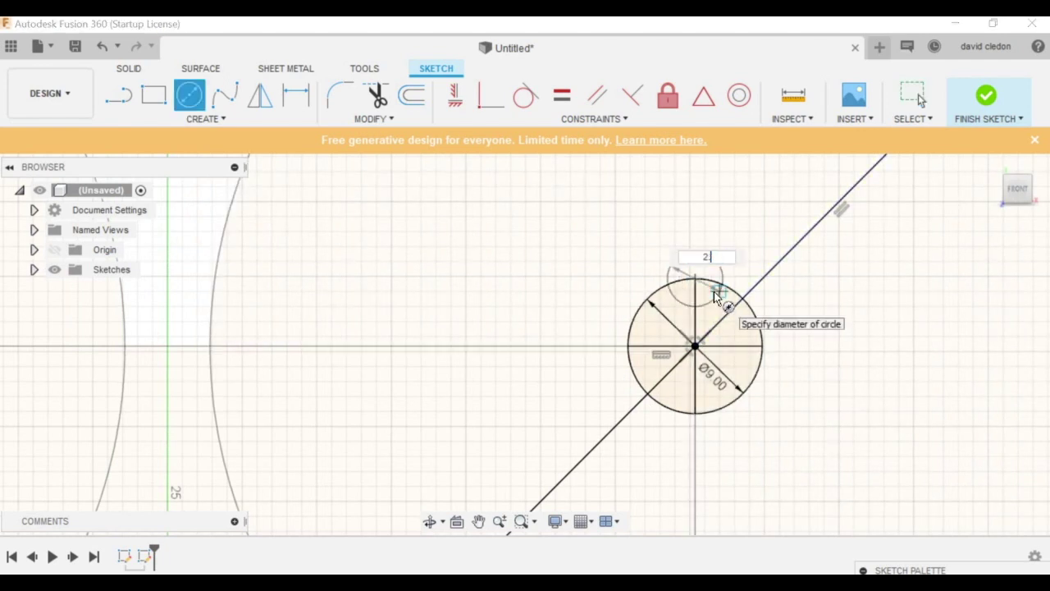
type("1")
key("Return")
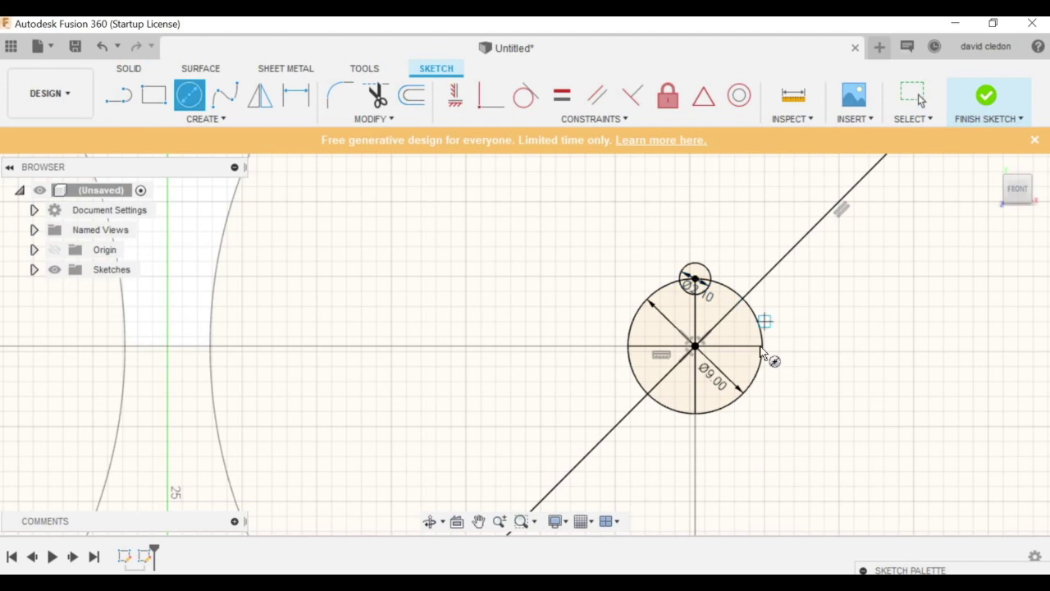
left_click(762, 348)
type("2.1")
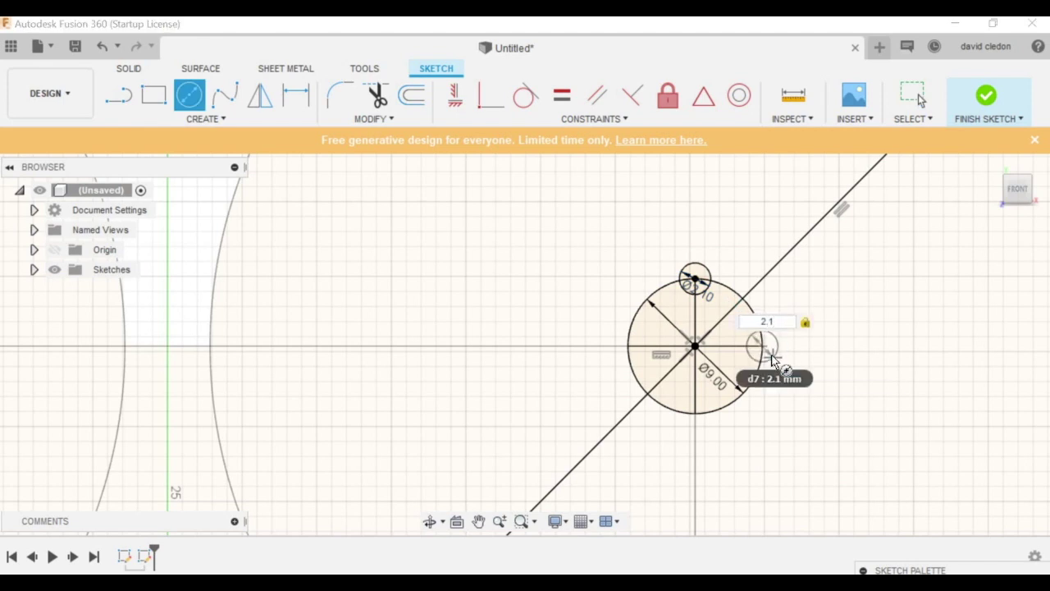
key("Return")
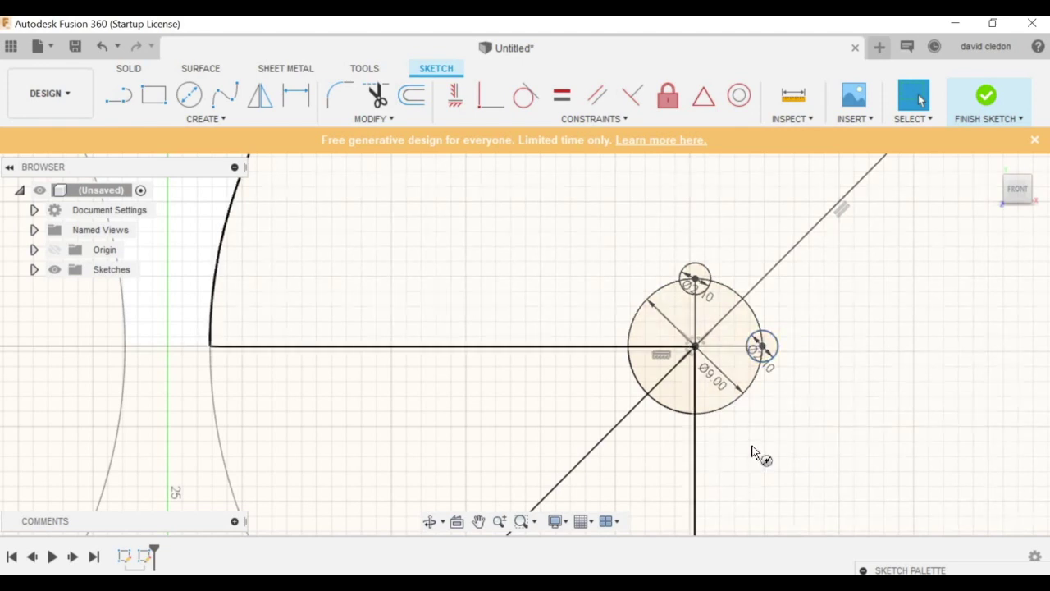
Step: Add 2.1 mm diameter screw-hole circles at the bottom and left quadrant points of the 9 mm circle
scroll(704, 427, "down", 1)
left_click(700, 415)
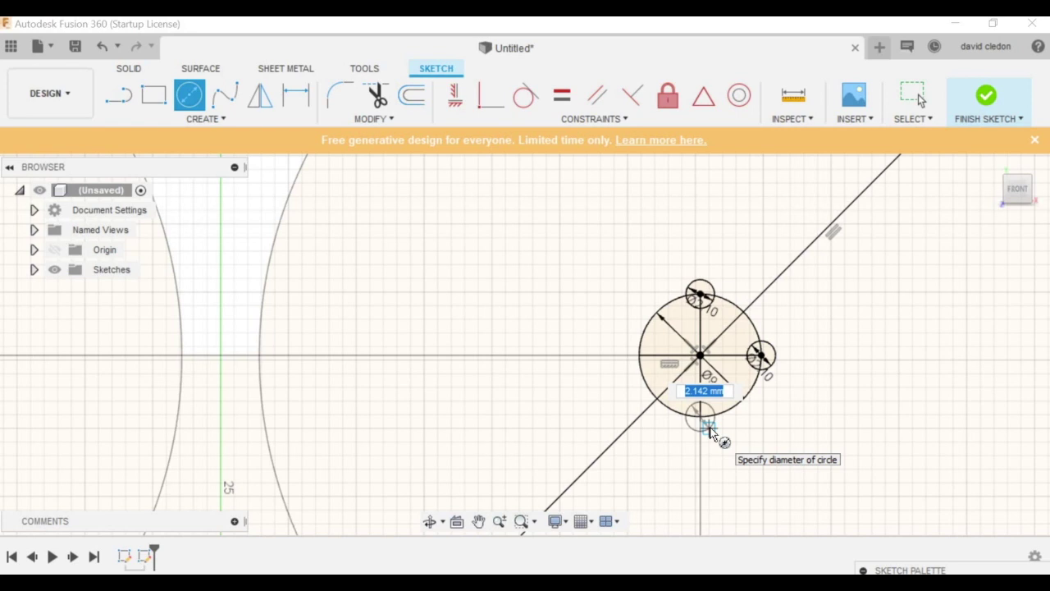
type("2.1")
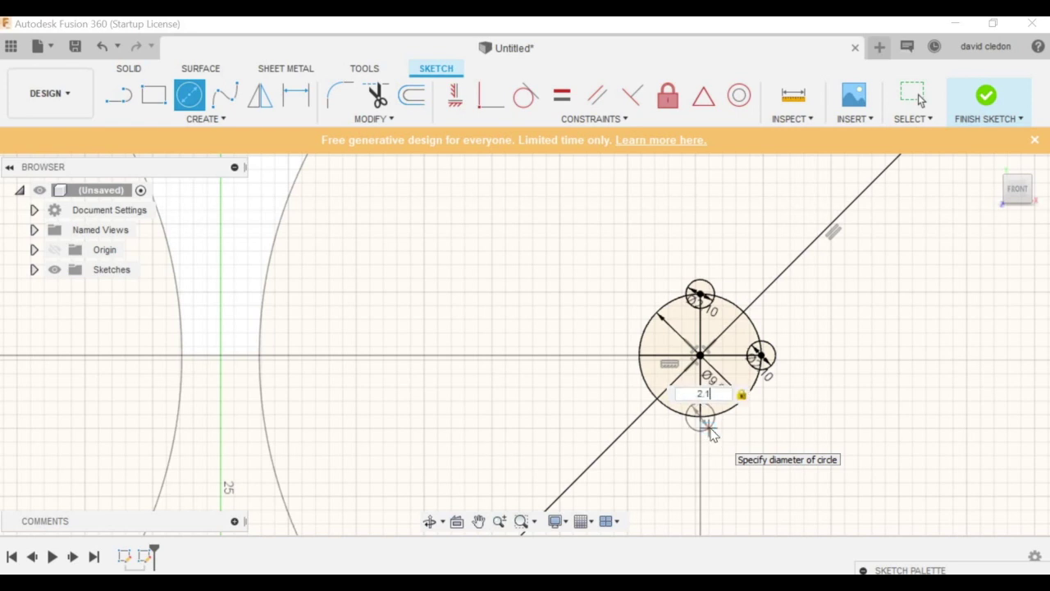
key("Return")
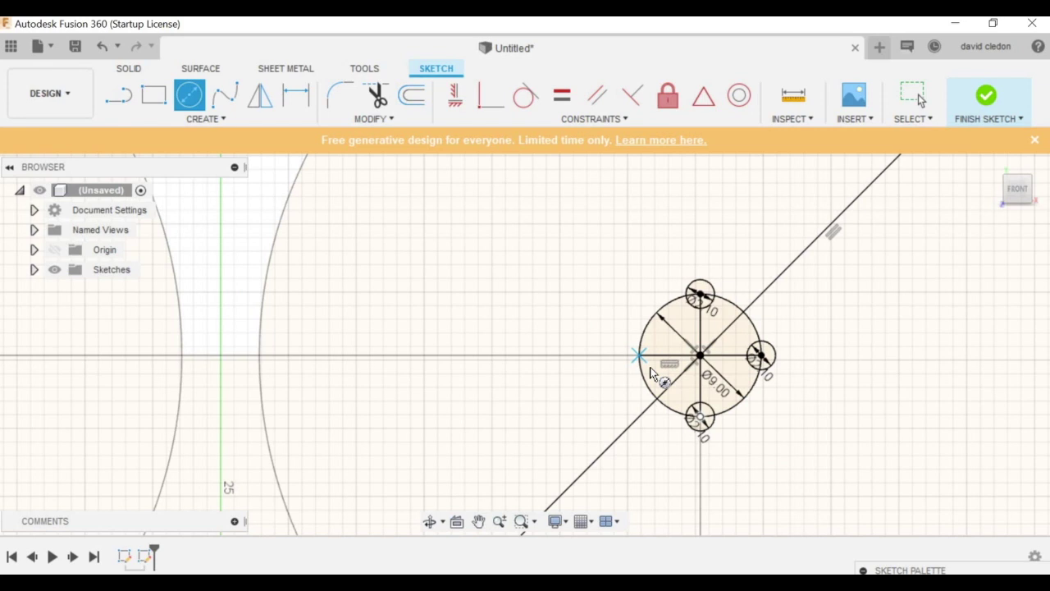
left_click(640, 356)
type("2.1")
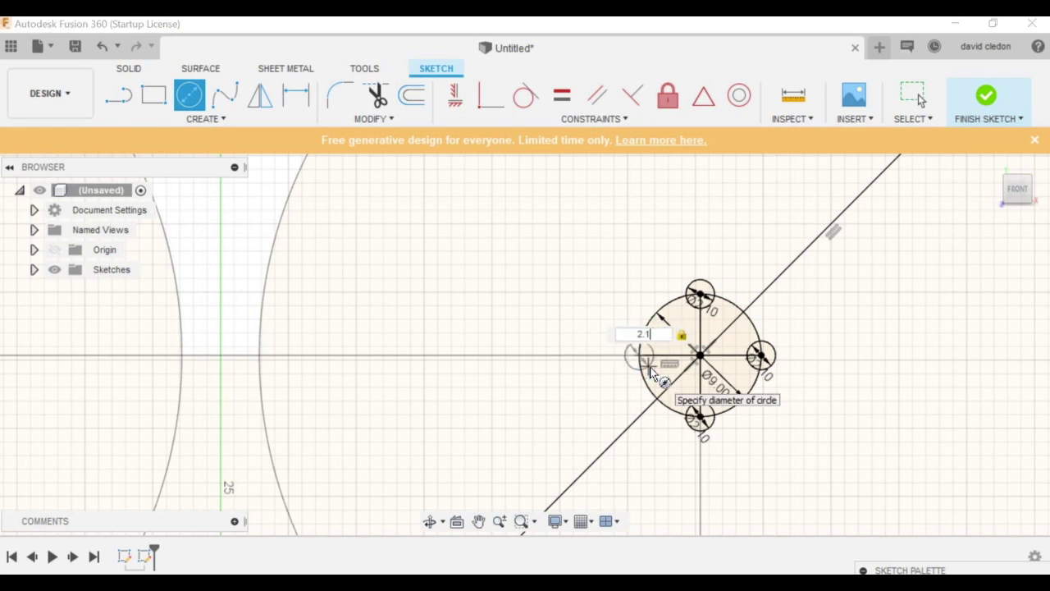
key("Return")
key("Escape")
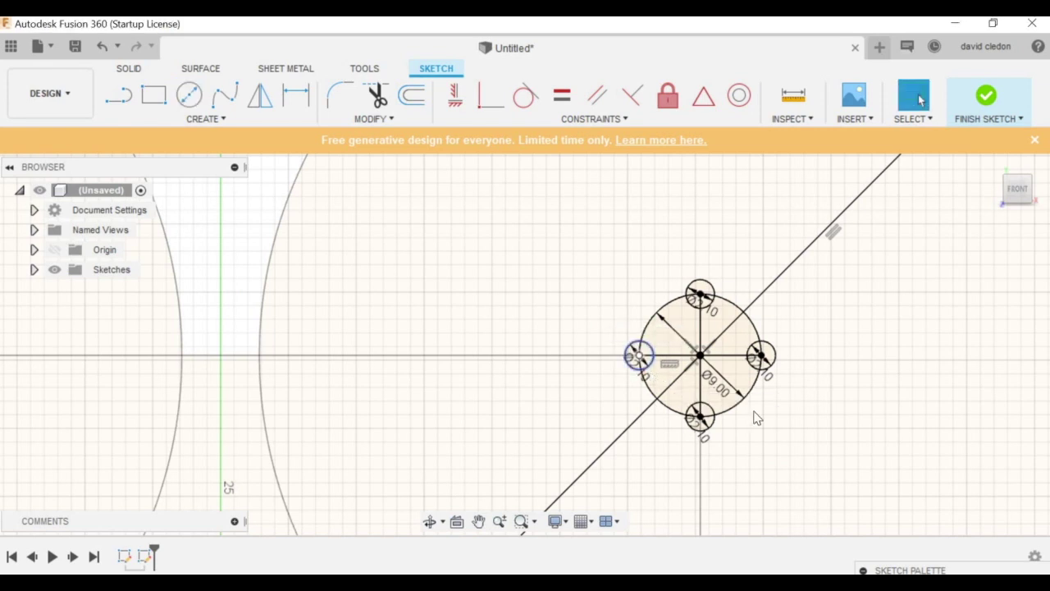
Step: Examine the layout of the four screw holes on the 9 mm circle at the upper-right motor mount
scroll(780, 459, "down", 4)
scroll(803, 491, "up", 4)
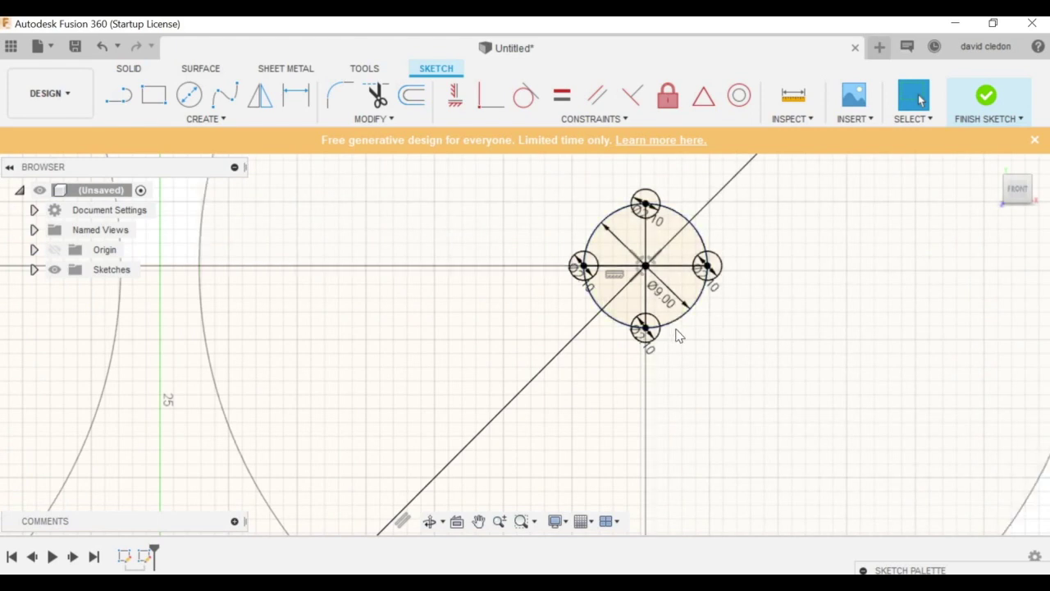
left_click(588, 288)
scroll(640, 271, "down", 3)
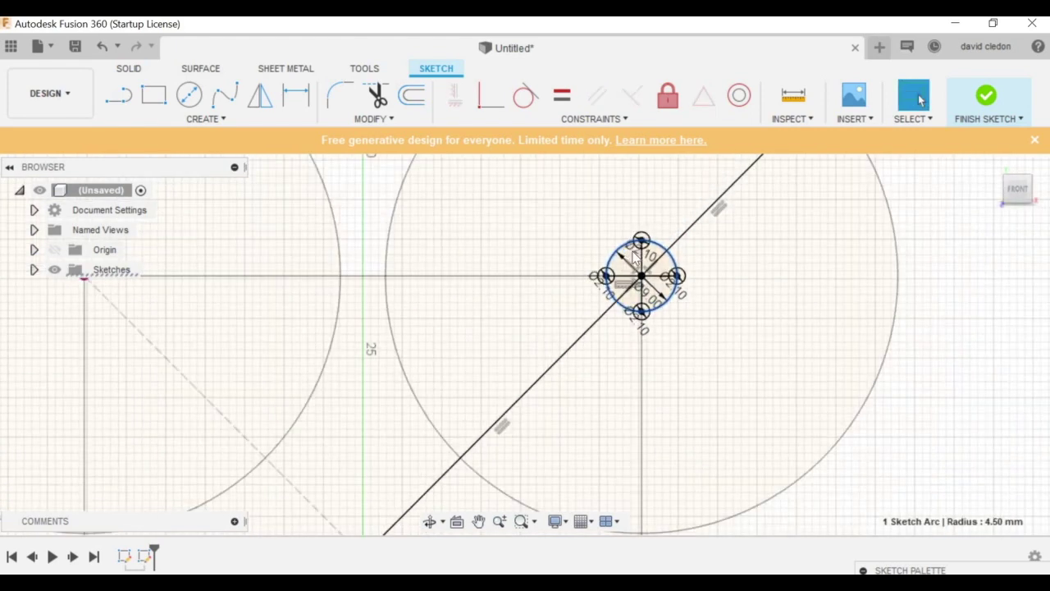
scroll(640, 271, "up", 4)
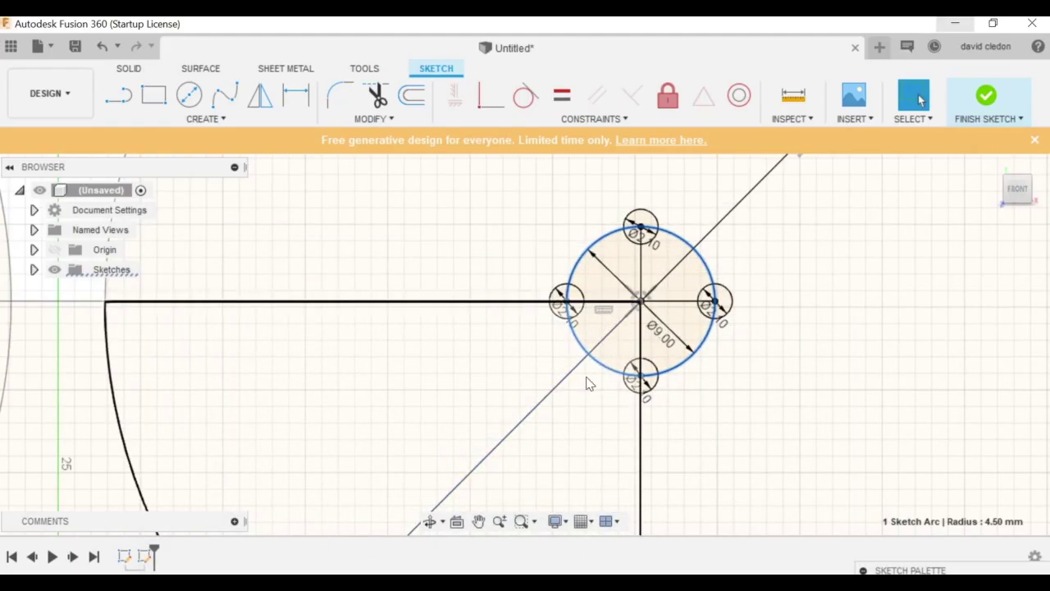
scroll(599, 355, "down", 5)
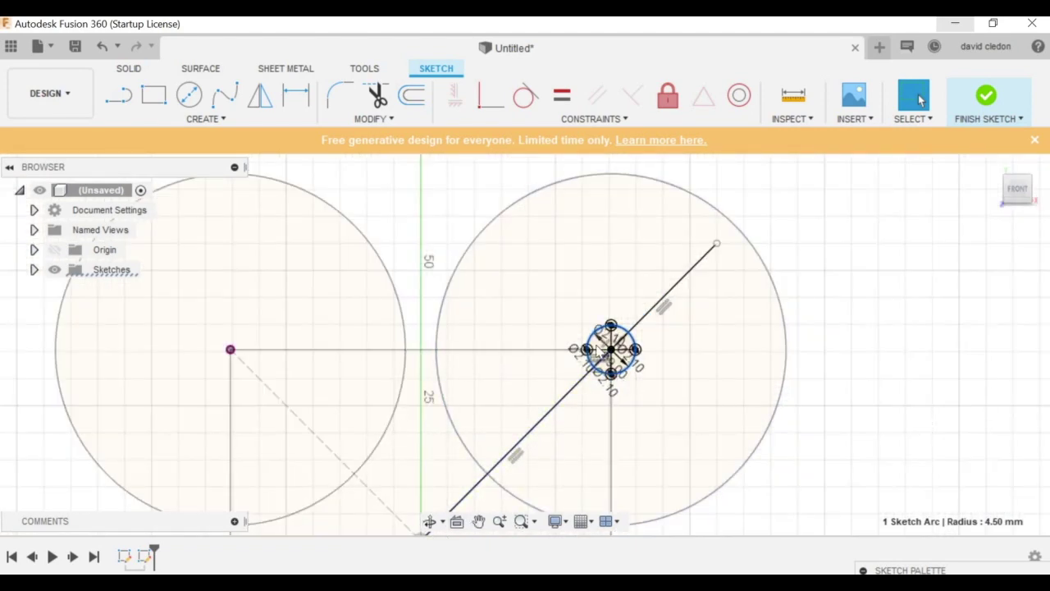
scroll(614, 284, "up", 5)
scroll(609, 288, "down", 3)
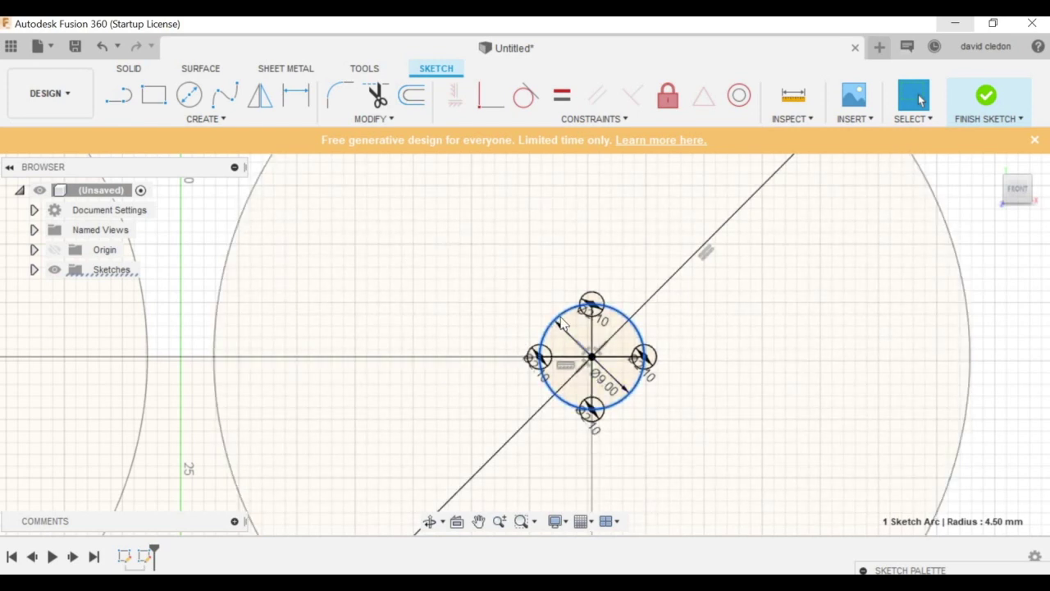
scroll(586, 329, "up", 3)
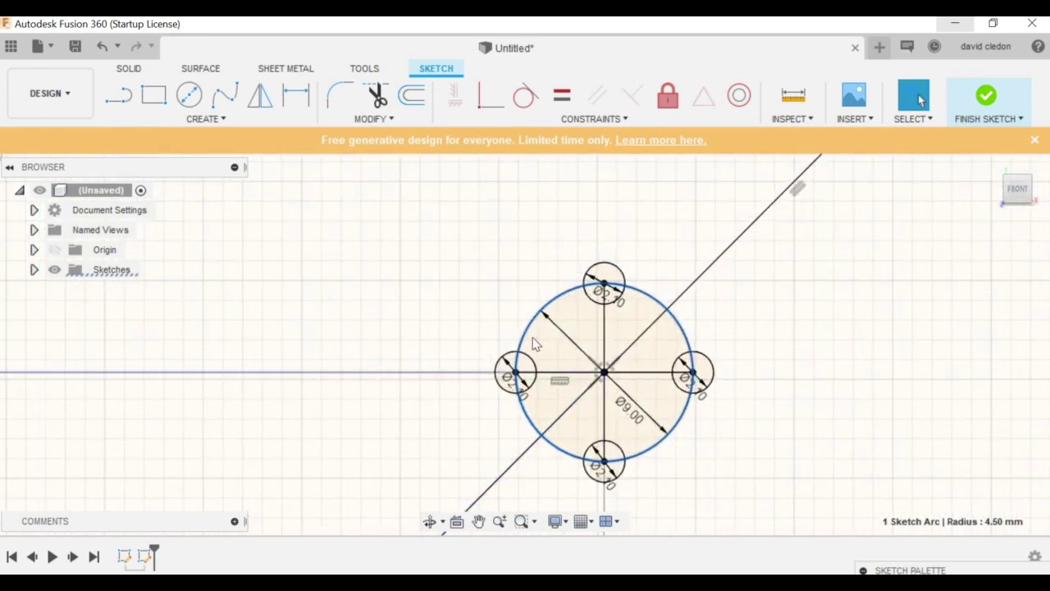
scroll(603, 331, "down", 2)
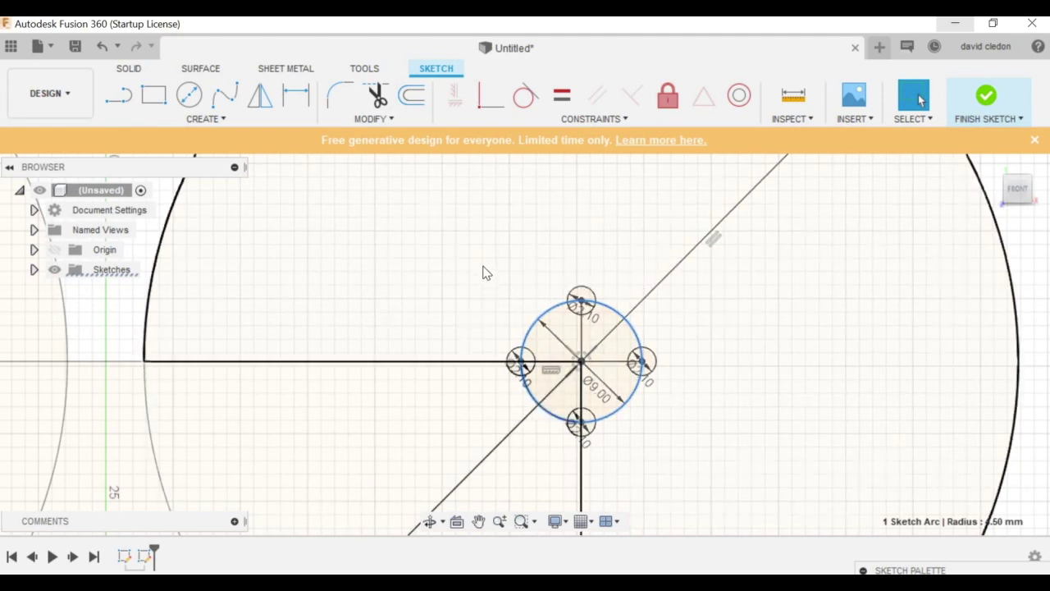
scroll(611, 284, "down", 1)
scroll(569, 283, "up", 3)
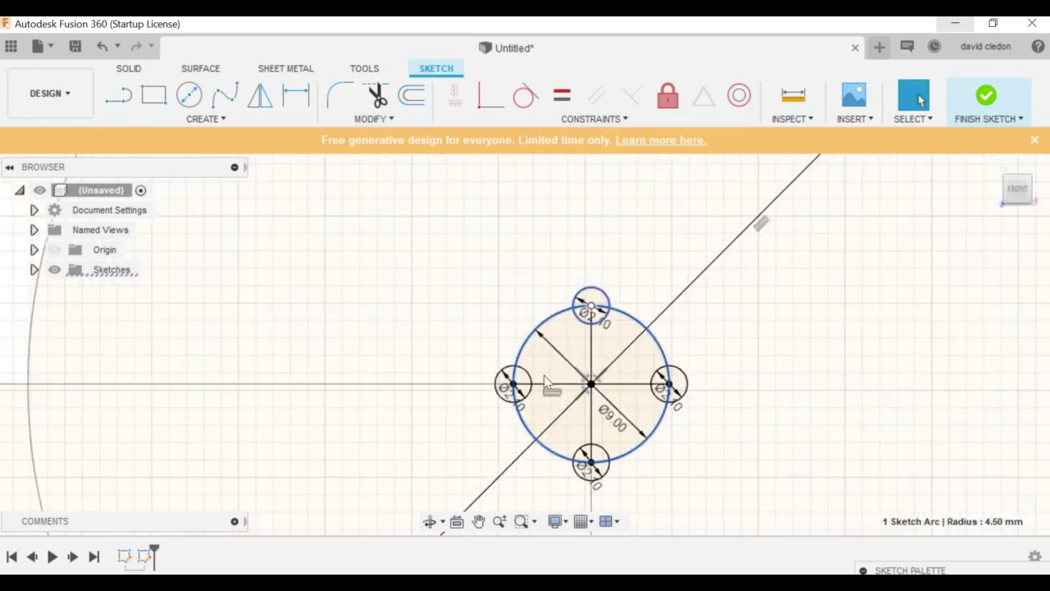
Step: Draw 5 mm diameter circles concentric with the left and top screw holes of the motor mount
key("c")
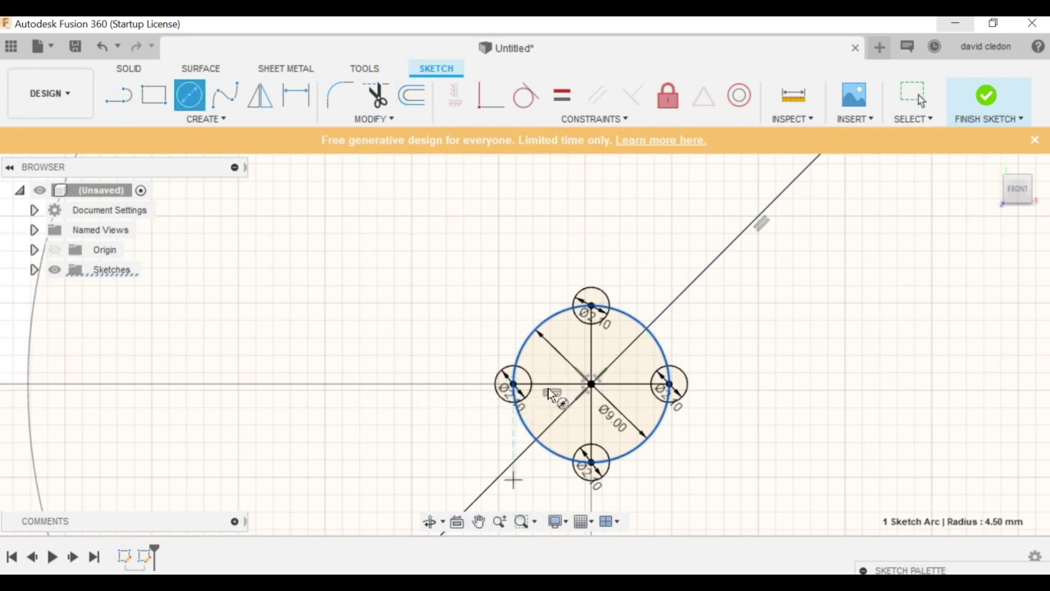
left_click(513, 384)
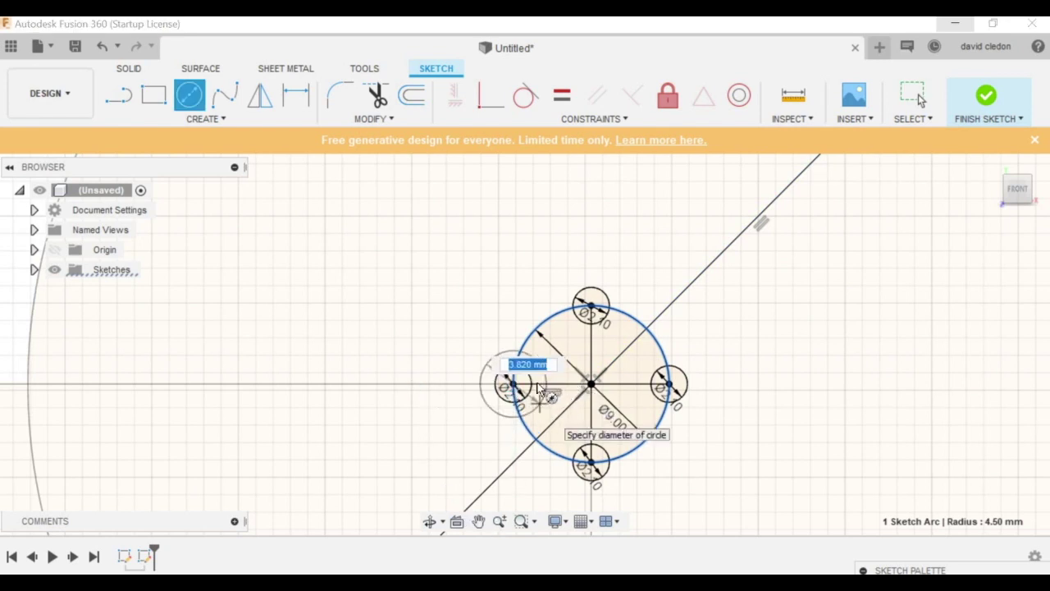
type("5")
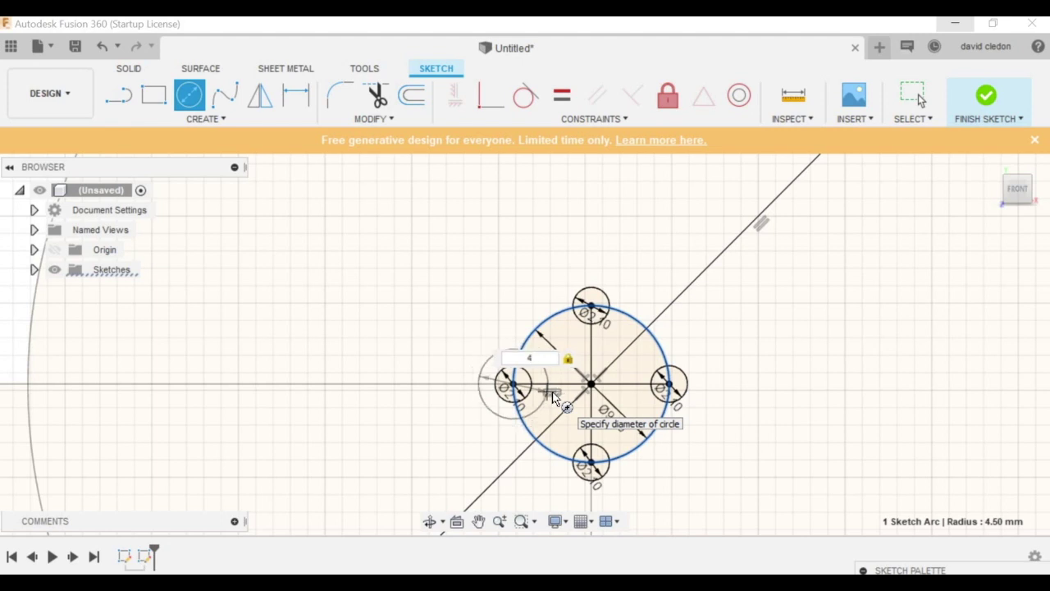
key("Return")
key("Escape")
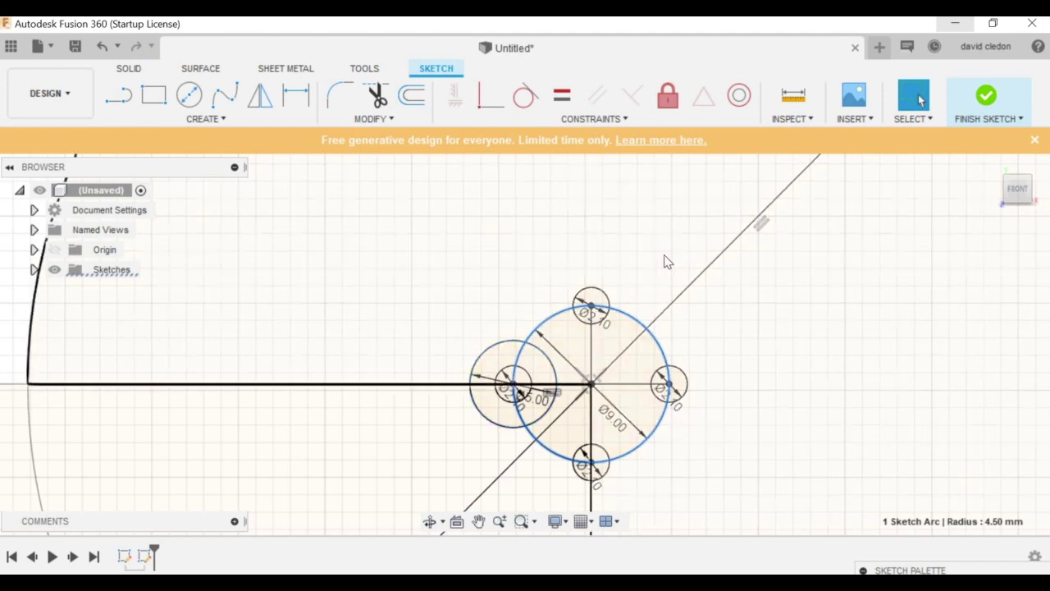
key("c")
left_click(591, 306)
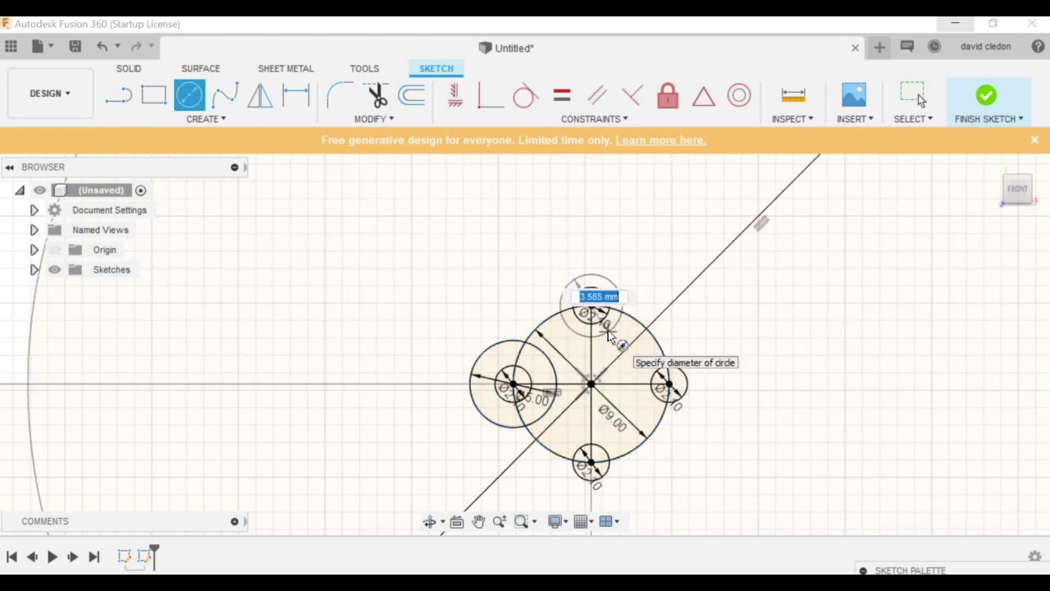
type("5")
key("Return")
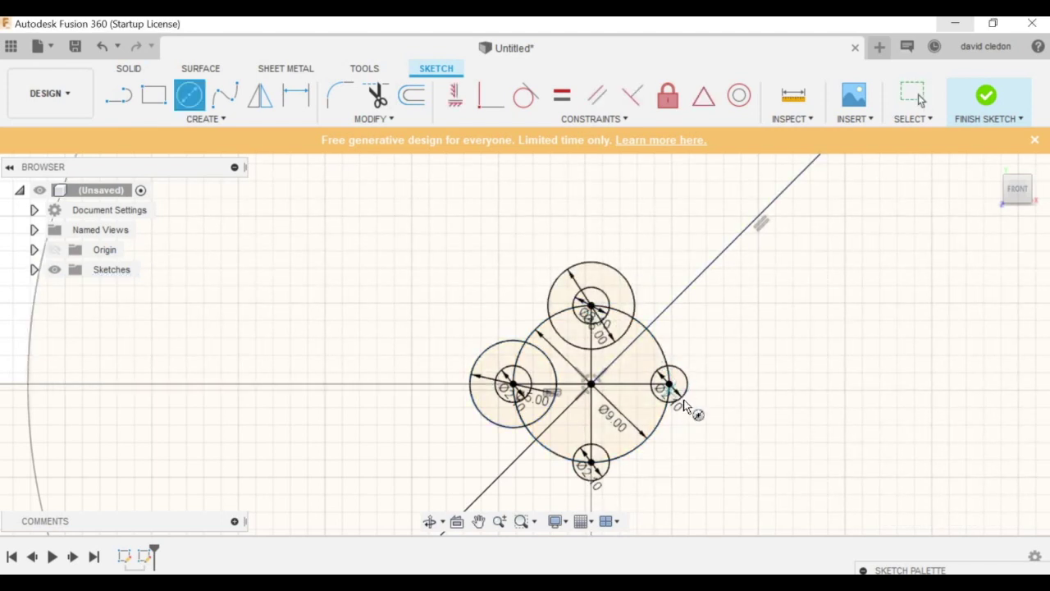
Step: Add 5 mm diameter circles concentric with the right and bottom screw holes of the motor mount
left_click(670, 384)
type("5")
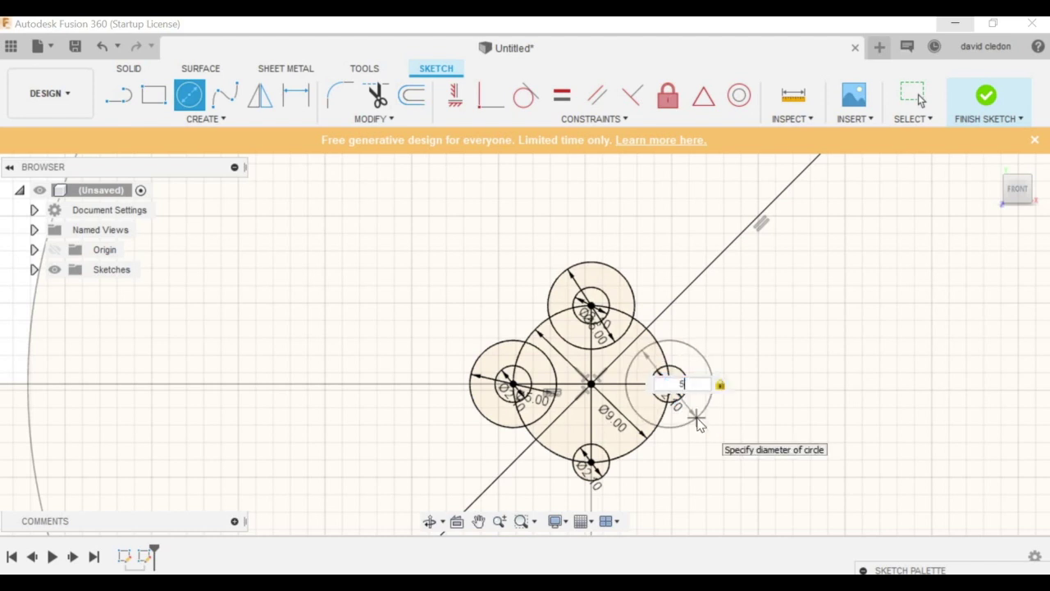
key("Return")
key("Escape")
key("c")
left_click(591, 465)
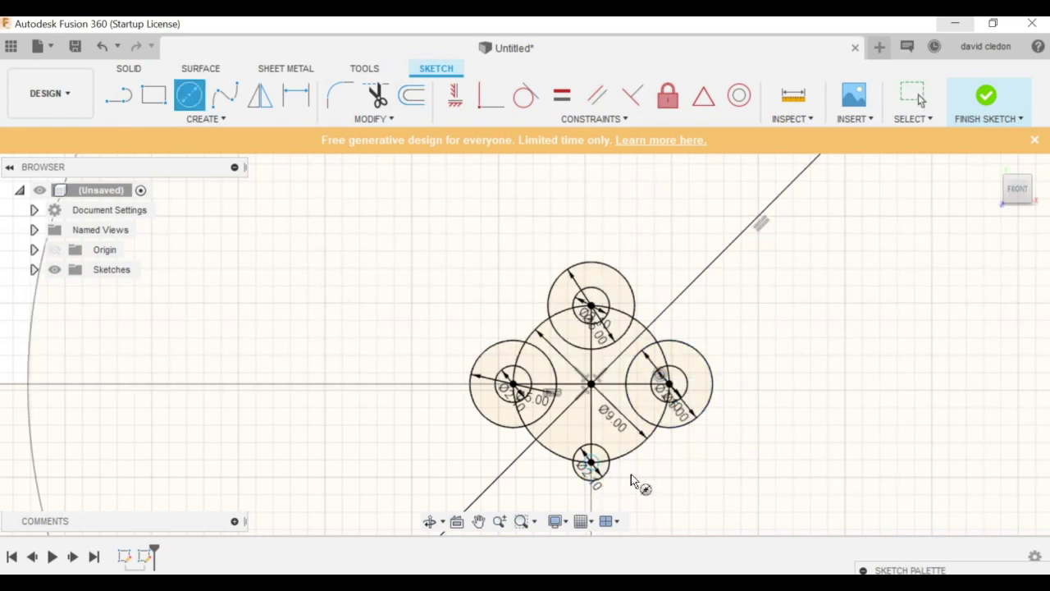
type("5")
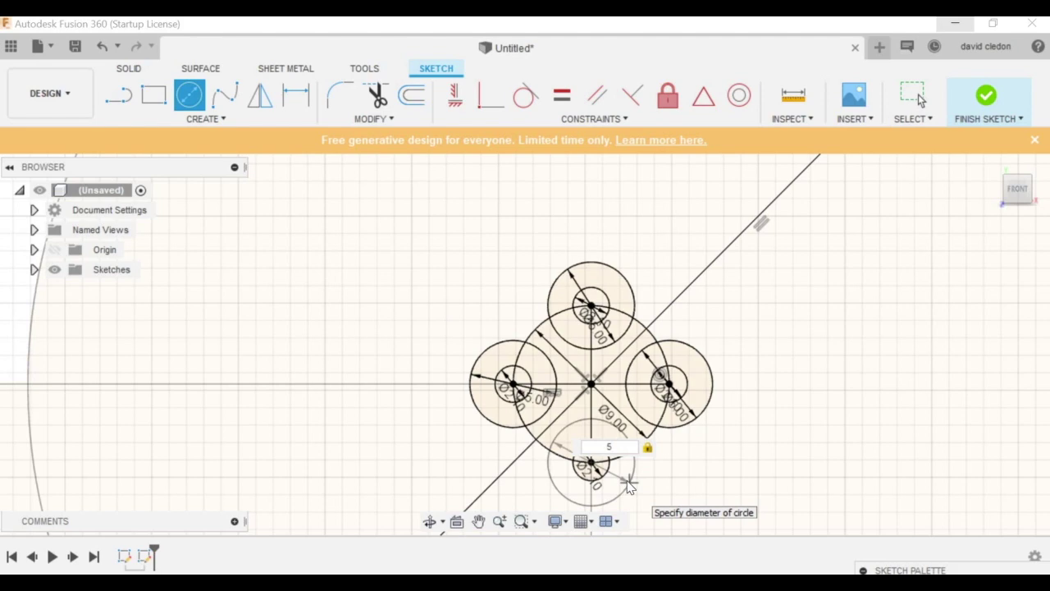
key("Return")
key("Escape")
Step: Draw a 2 mm diameter circle centered on the diagonal arm line, just outside the upper-right motor mount
scroll(648, 262, "down", 3)
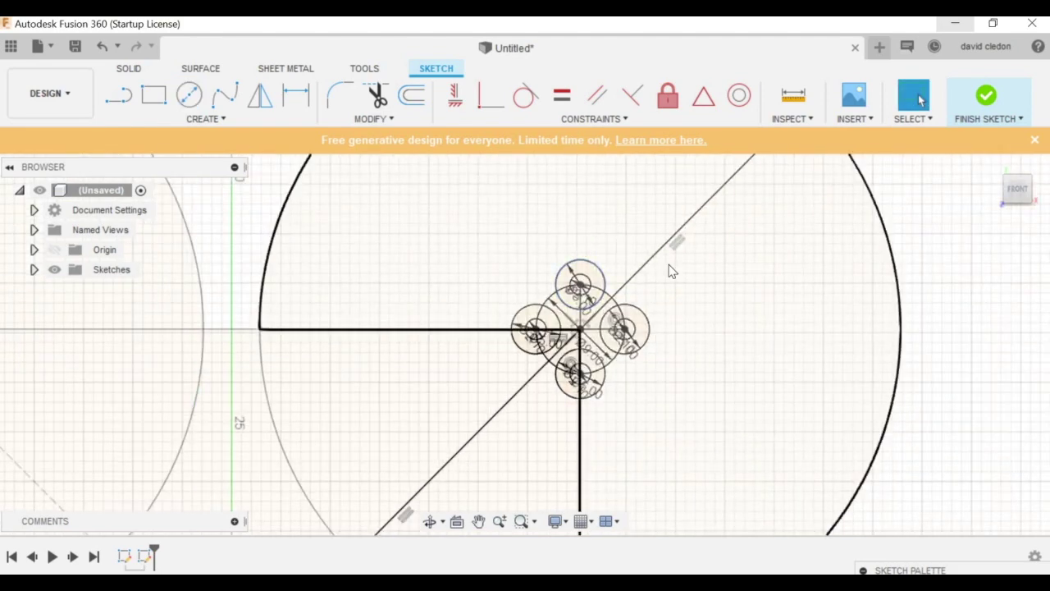
scroll(670, 288, "up", 3)
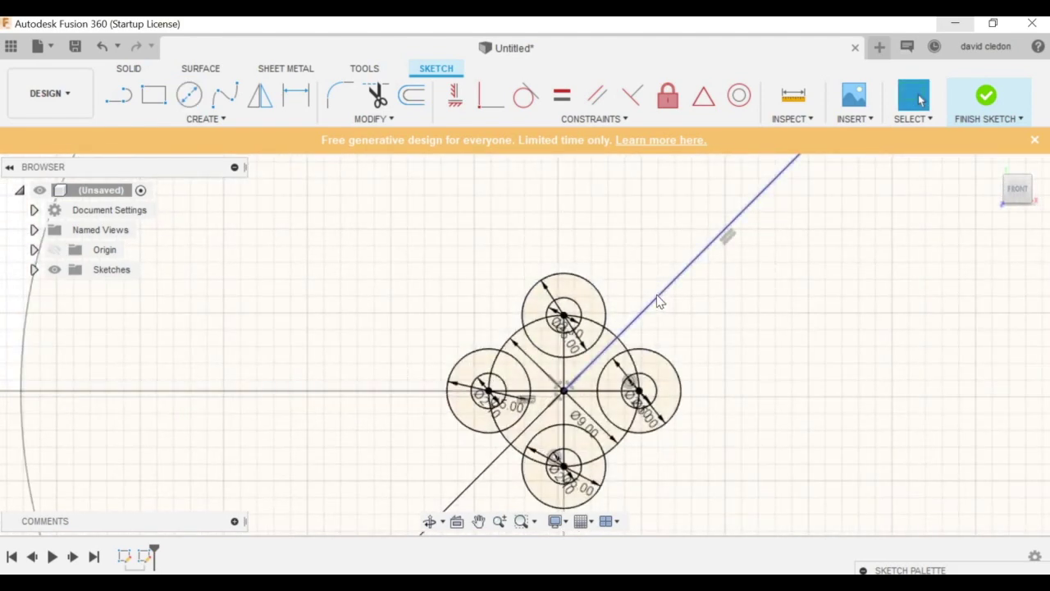
left_click(657, 298)
key("c")
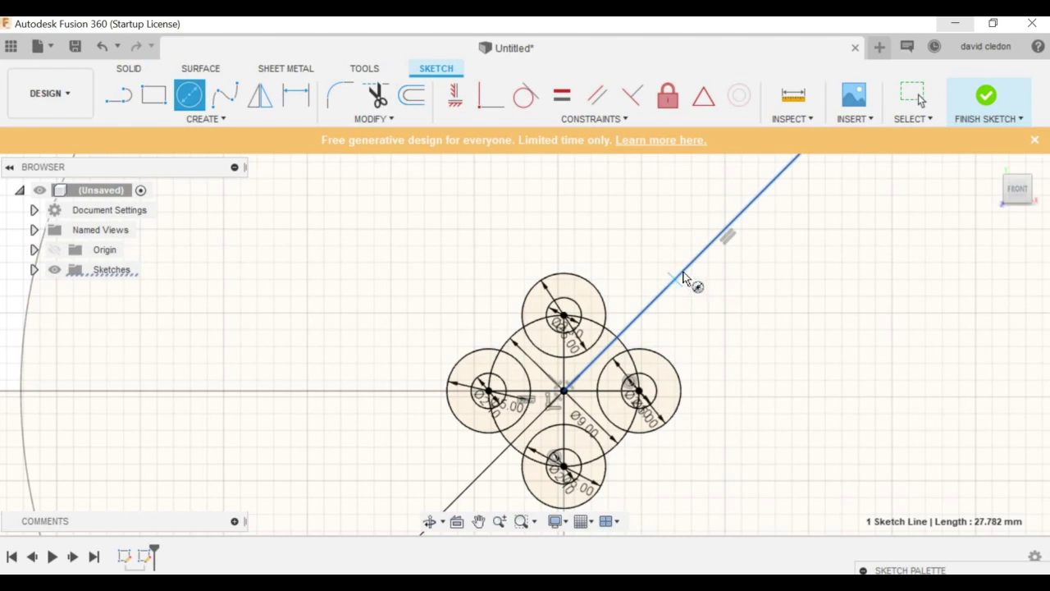
left_click(674, 281)
type("2")
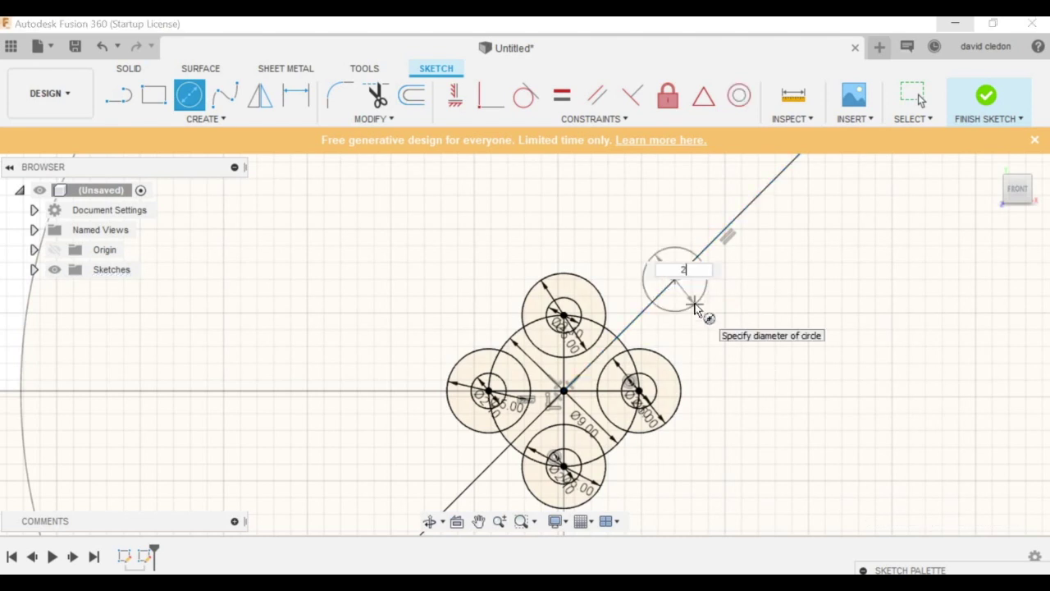
key("Return")
key("Escape")
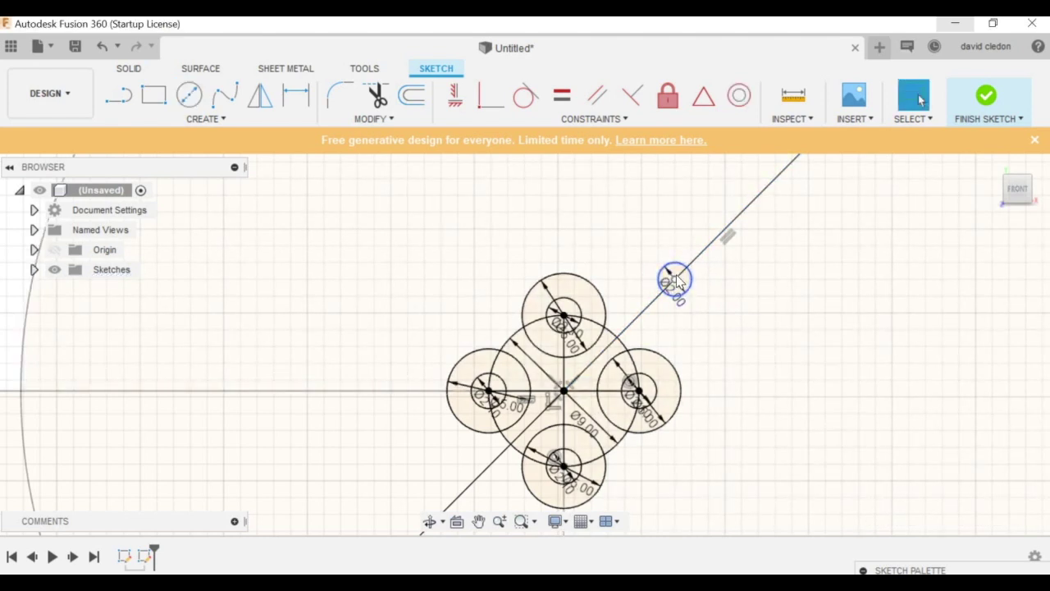
Step: Move the 2 mm circle slightly outward along the diagonal arm line
left_click(675, 280)
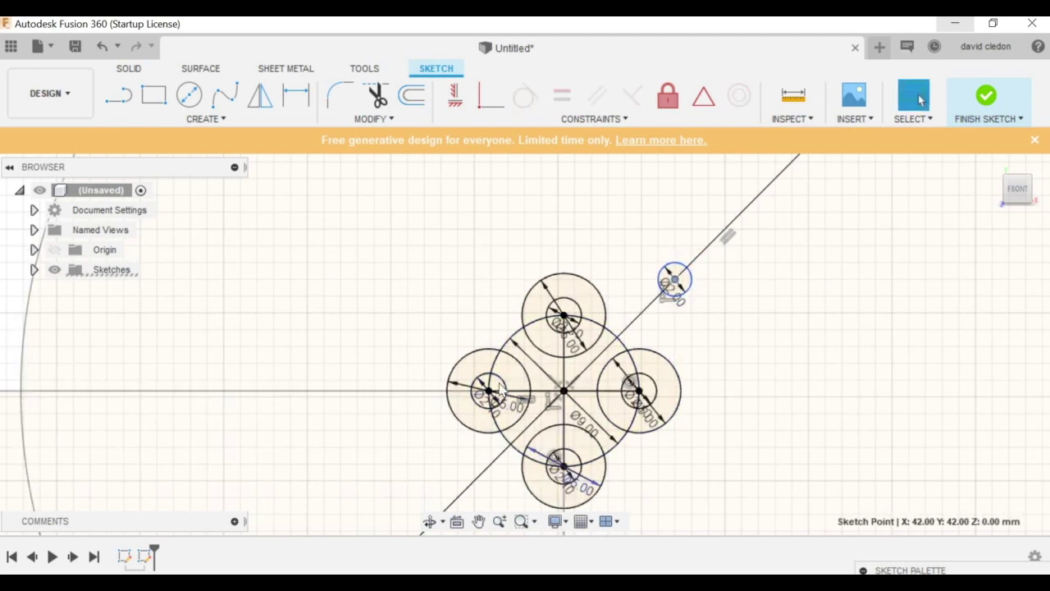
scroll(595, 339, "up", 1)
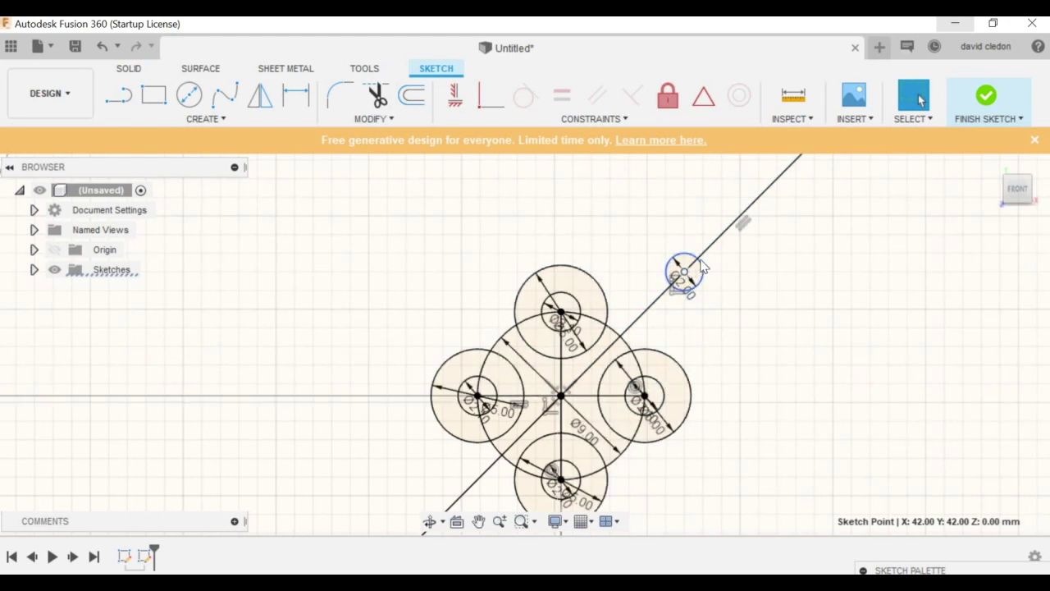
left_click_drag(704, 267, 716, 254)
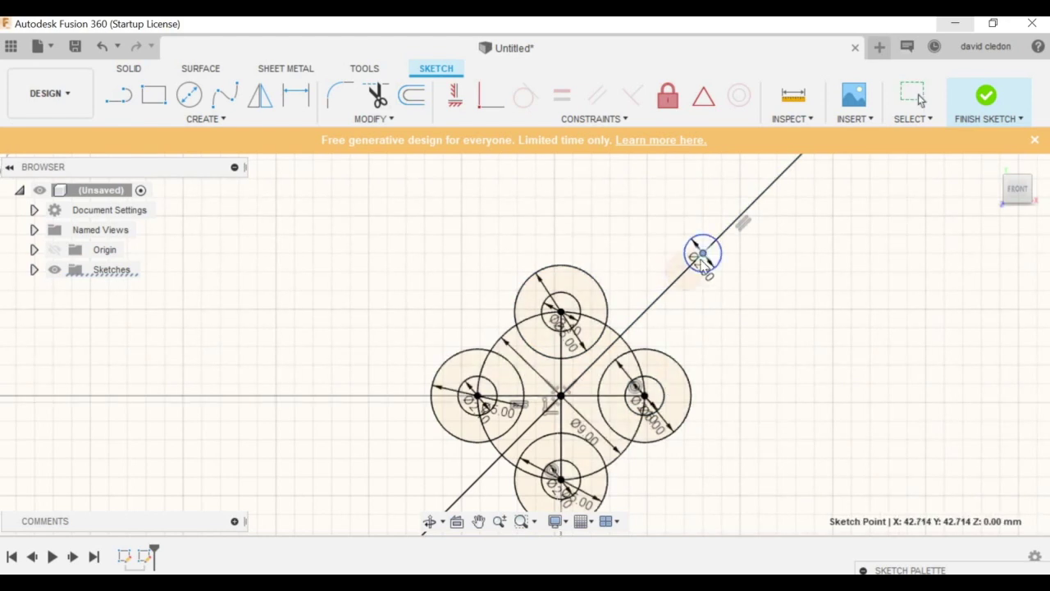
Step: Draw lines connecting the outer edges of the top and right 5 mm circles to the 2 mm circle
key("l")
left_click(552, 266)
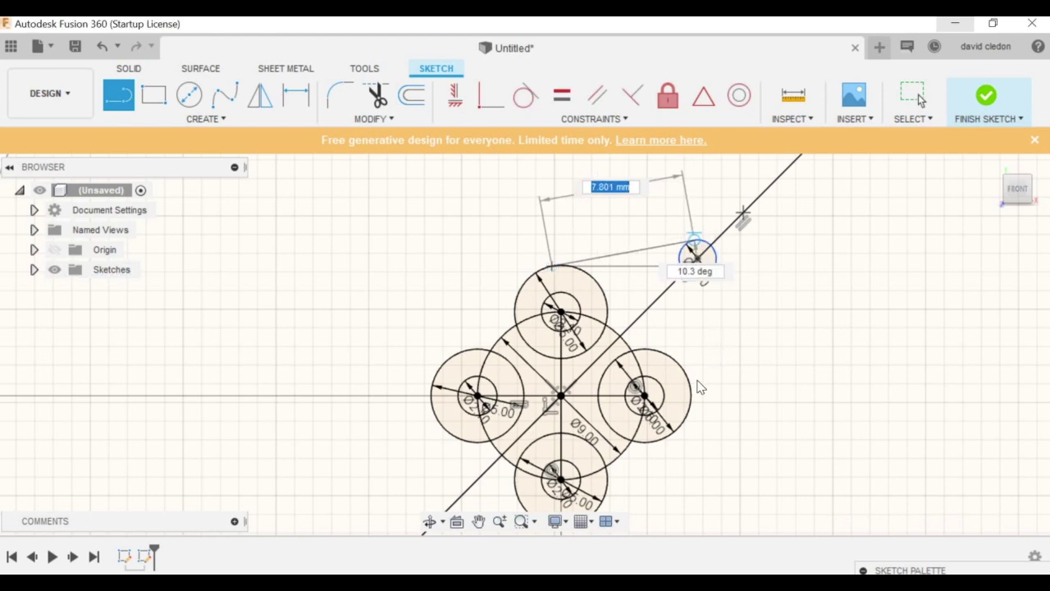
key("Escape")
key("l")
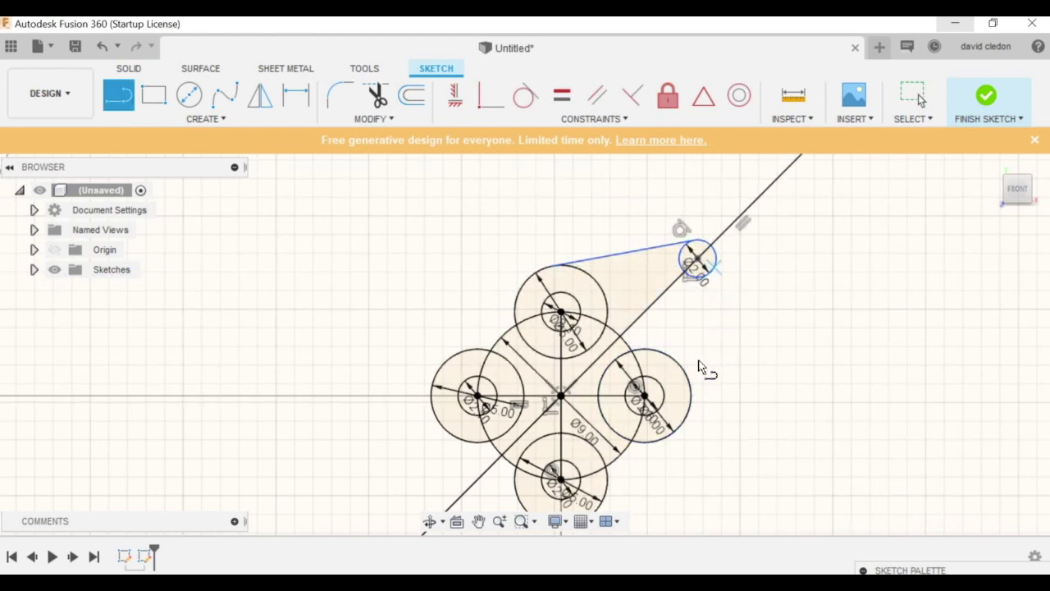
left_click(715, 267)
left_click(692, 398)
key("Escape")
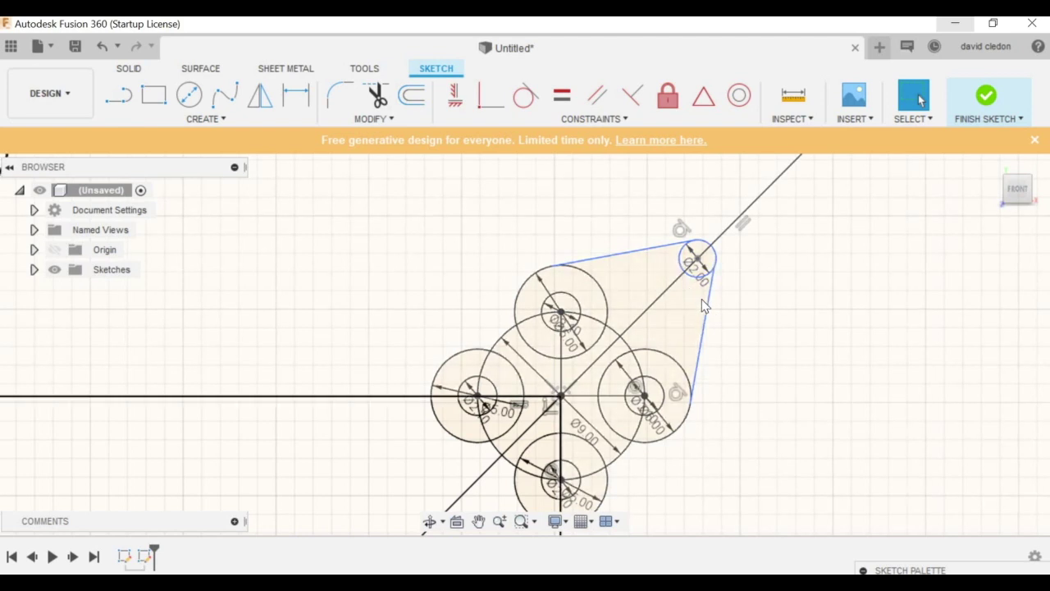
Step: Apply tangent constraints between the right connecting line and the 2 mm circle, and between the upper line and the top 5 mm circle
left_click(712, 266)
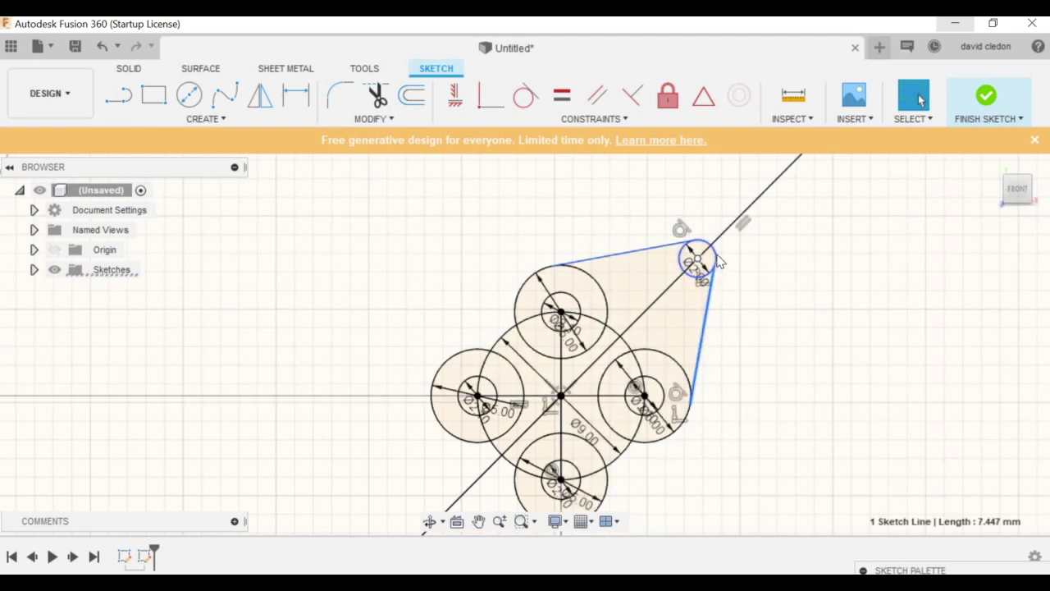
right_click(711, 264)
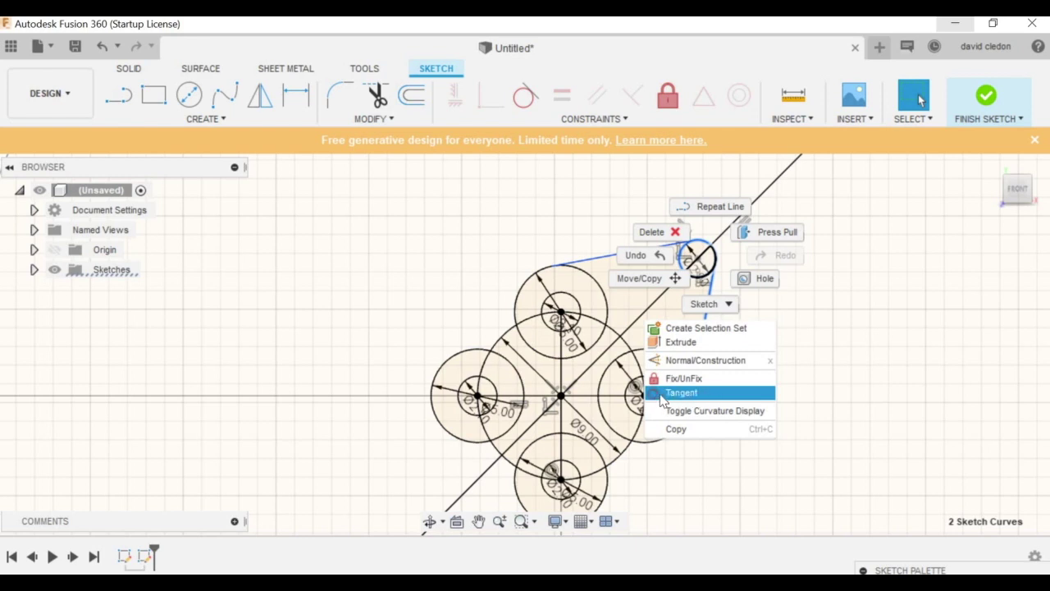
left_click(704, 398)
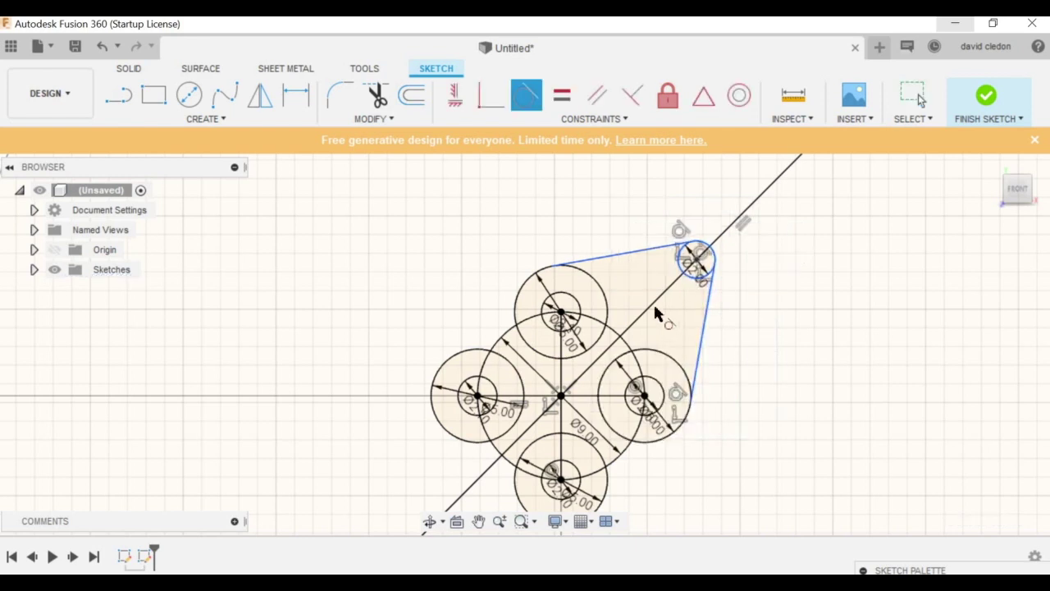
left_click(589, 280)
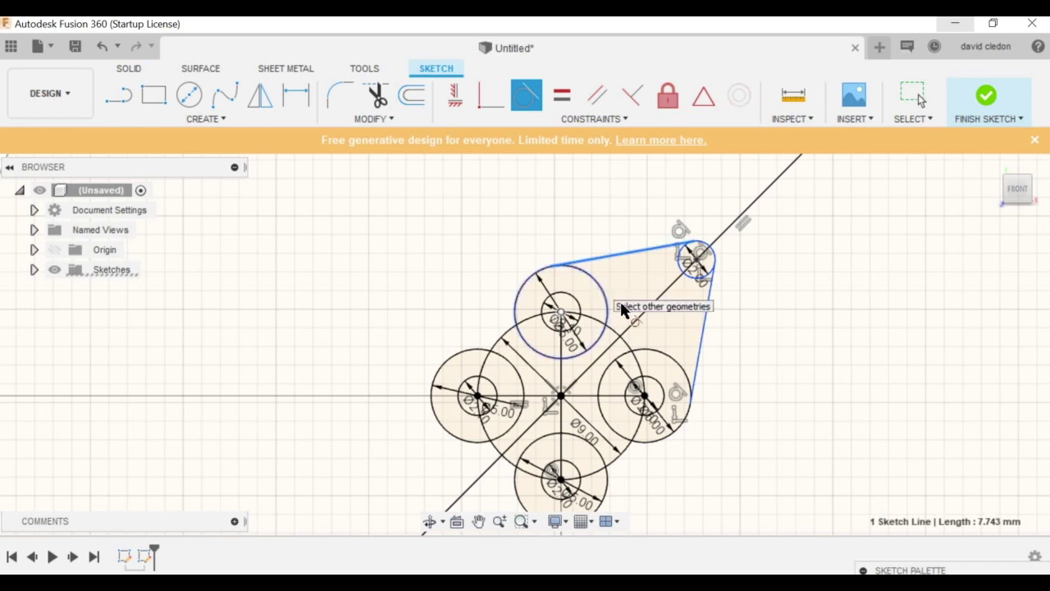
left_click(683, 248)
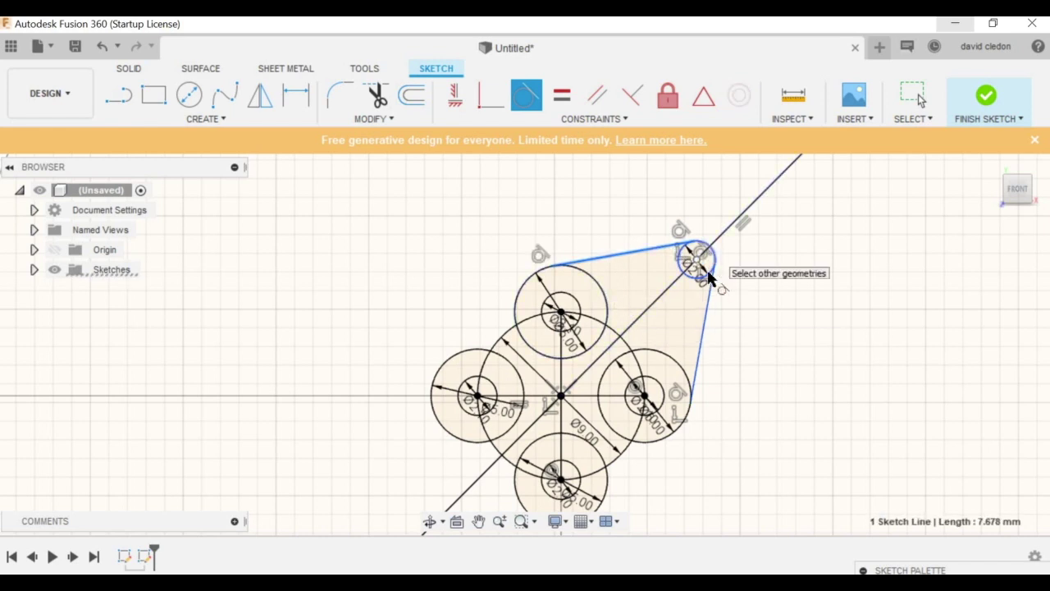
left_click(708, 272)
left_click(713, 278)
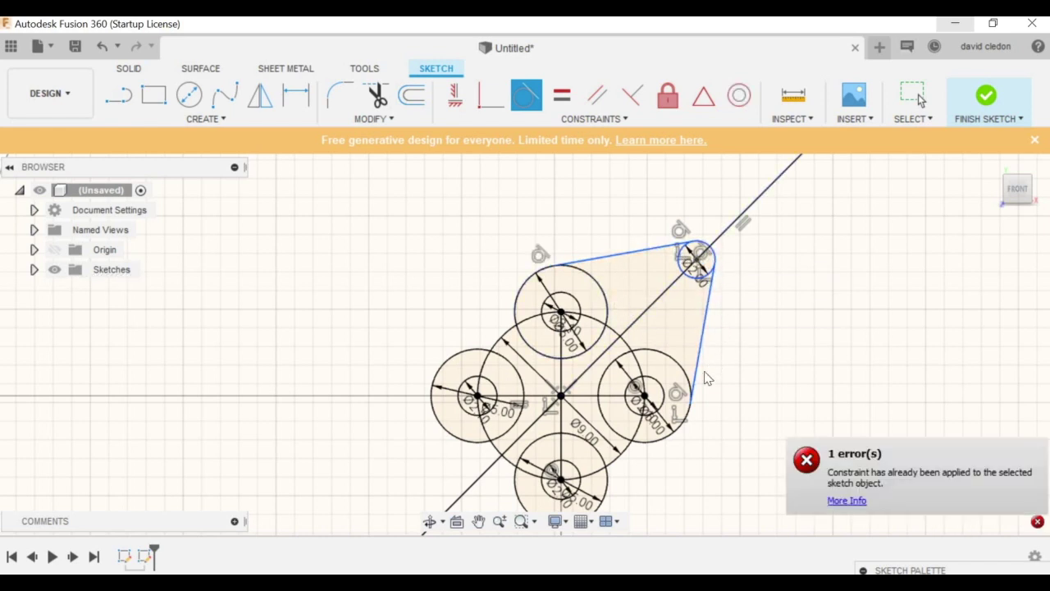
key("Escape")
left_click(697, 257)
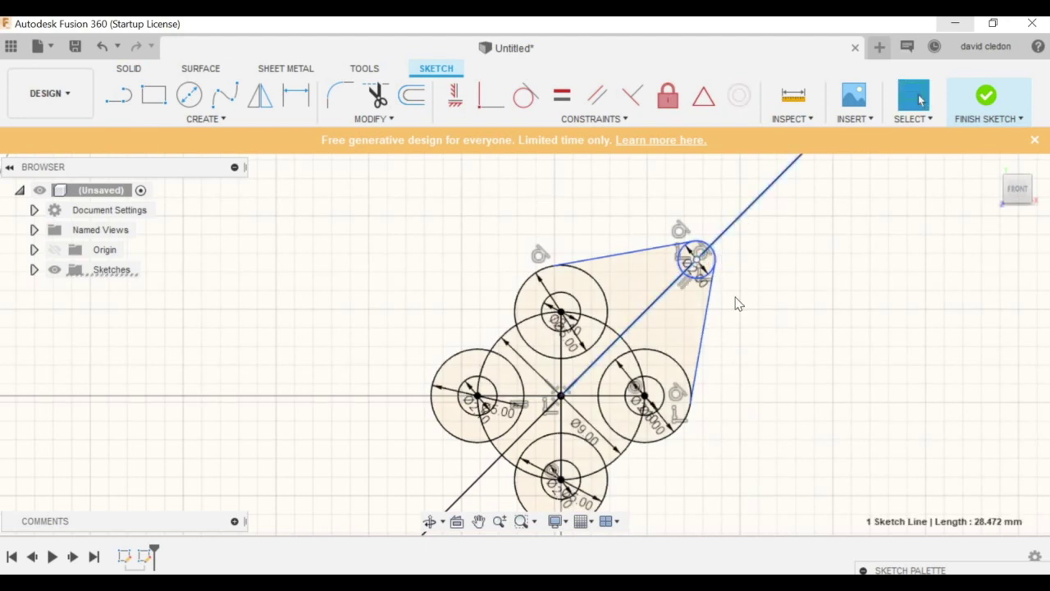
Step: Move the 2 mm circle slightly inward along the diagonal and draw lines from the top and right hole centers to its inner edge
left_click_drag(699, 264, 689, 277)
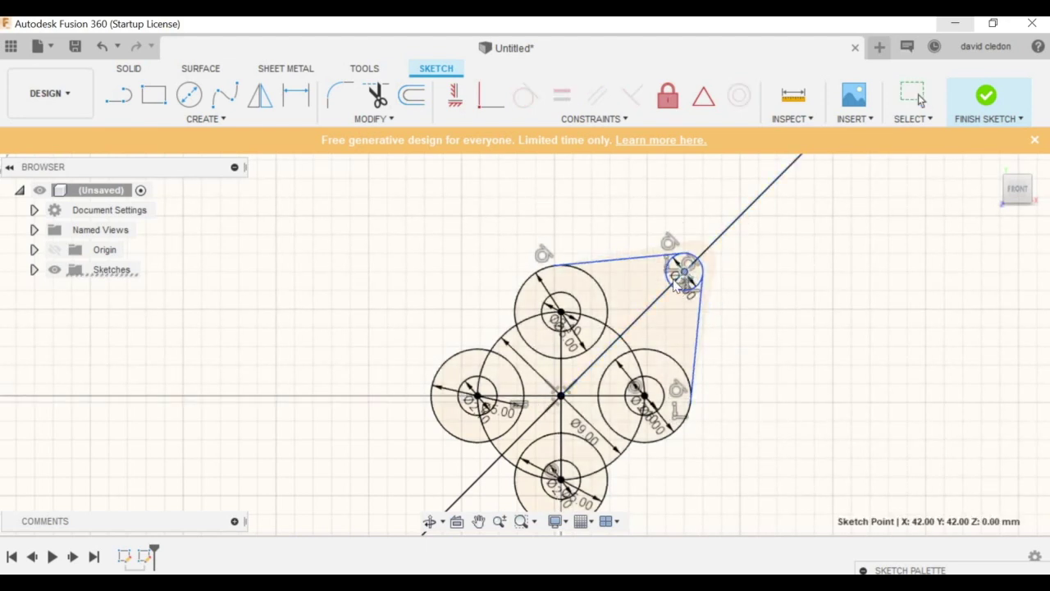
key("l")
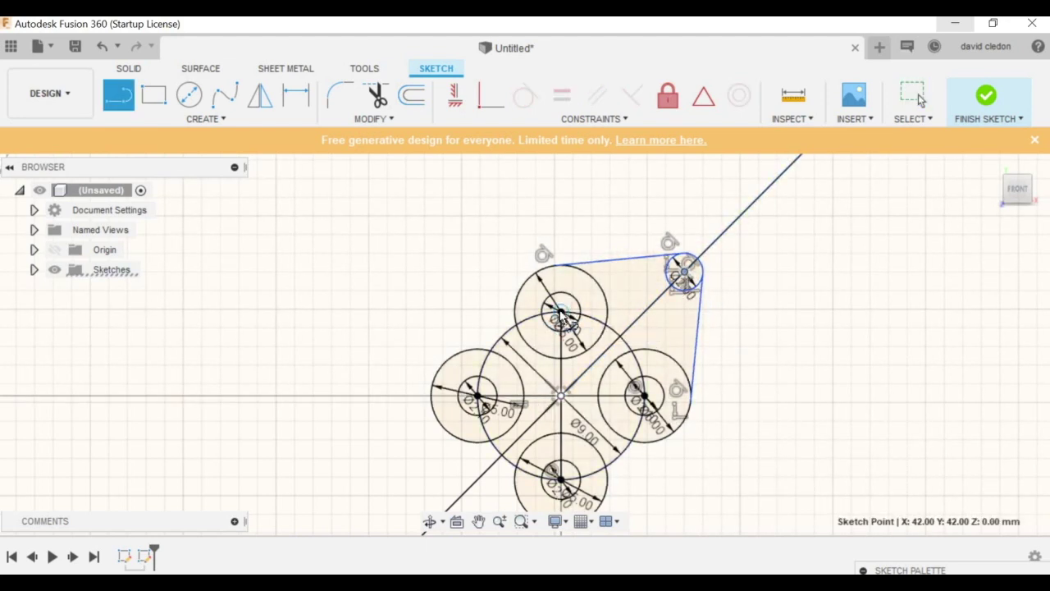
left_click(561, 313)
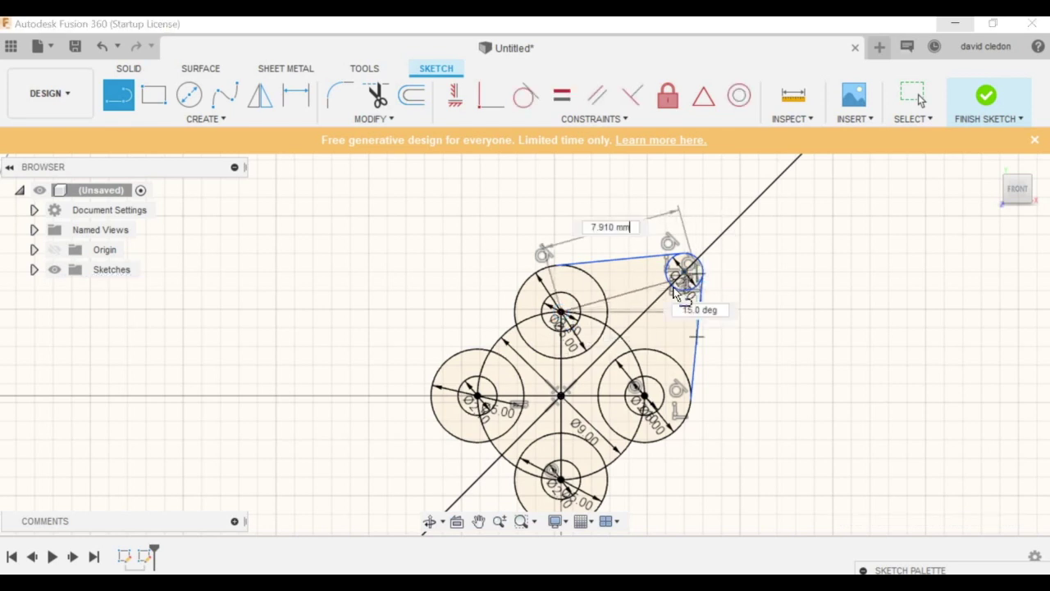
left_click(645, 394)
left_click(672, 286)
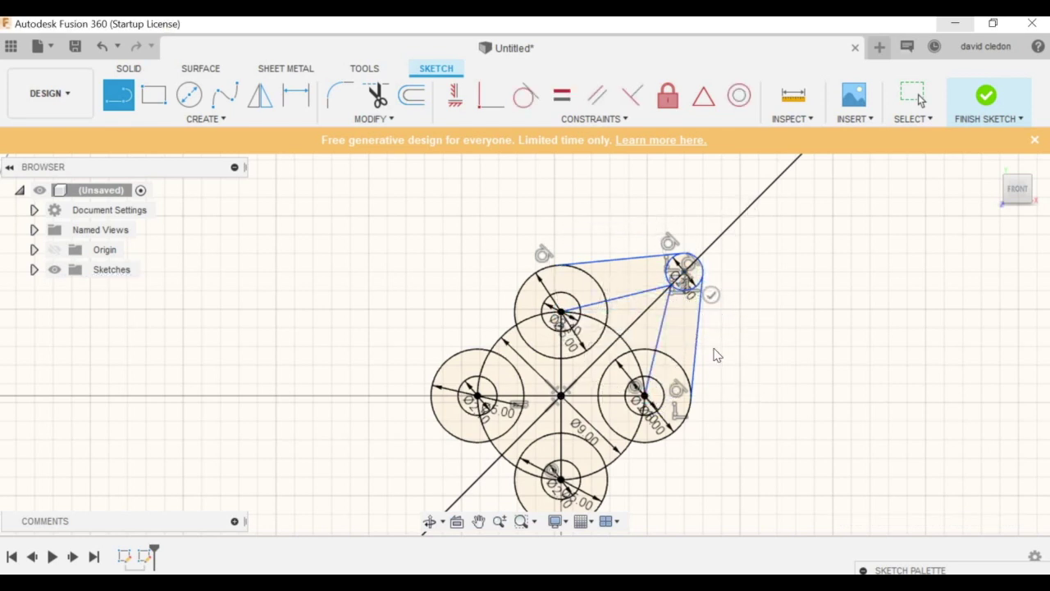
key("Escape")
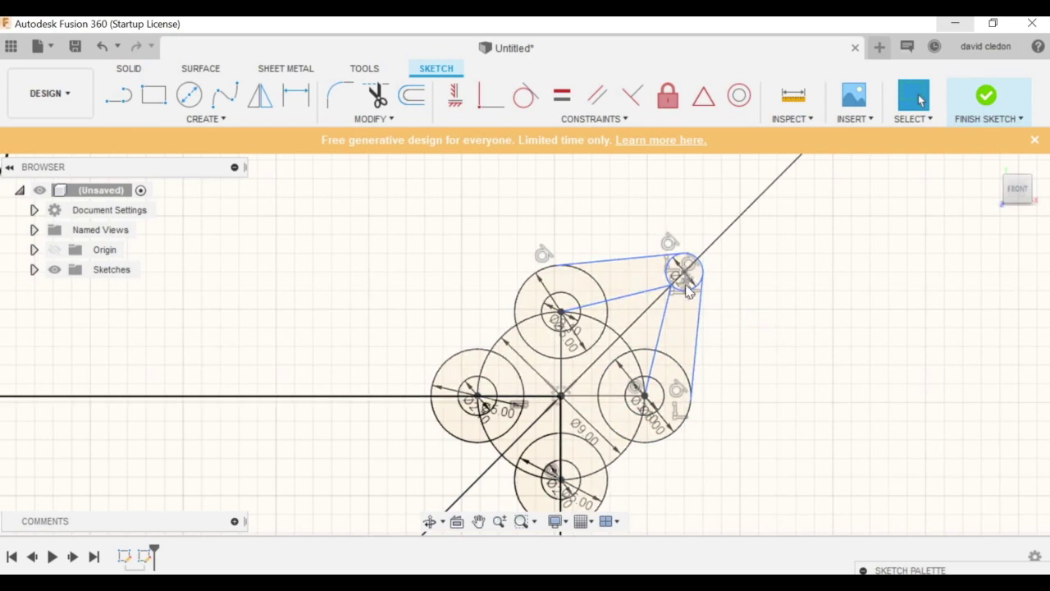
Step: Examine the motor mount and pointed bumper sketch in relation to the diagonal arm line and the propeller circles
scroll(688, 266, "up", 3)
scroll(552, 344, "down", 5)
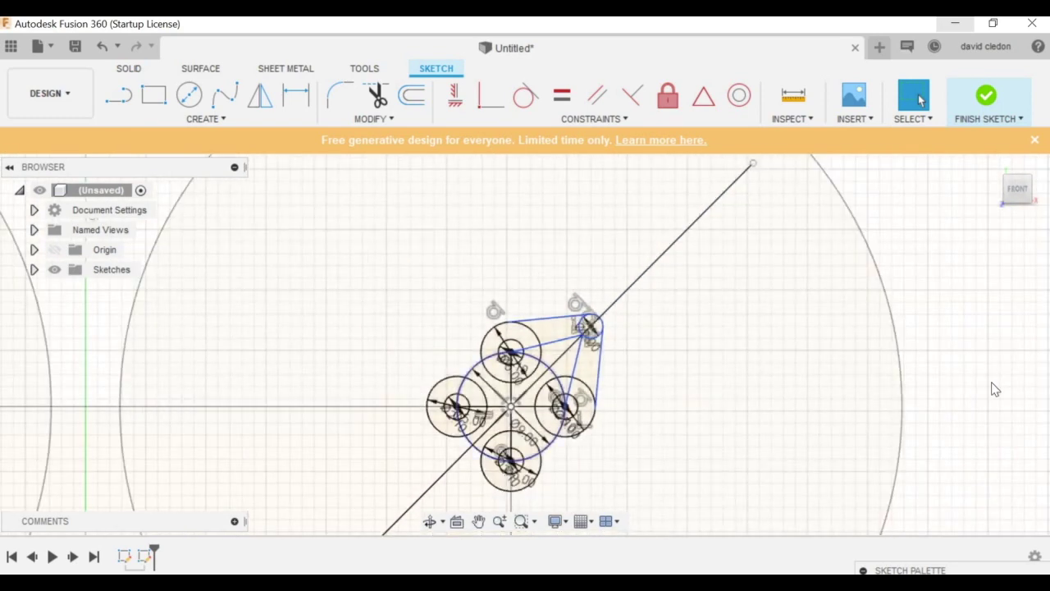
middle_click_drag(663, 269, 735, 120)
scroll(647, 324, "down", 1)
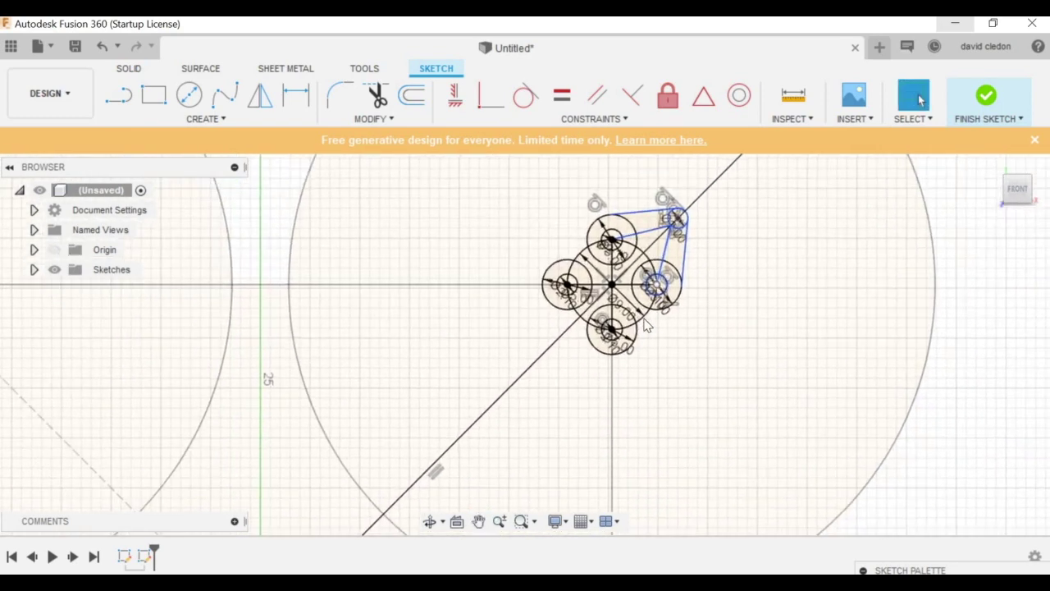
scroll(642, 319, "down", 2)
scroll(637, 247, "up", 3)
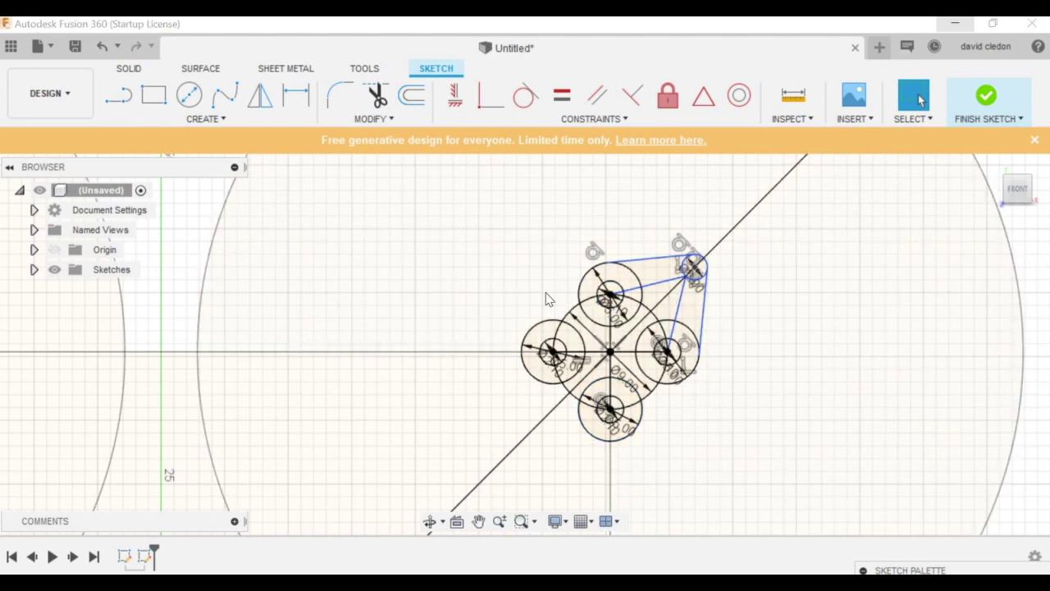
scroll(737, 453, "down", 2)
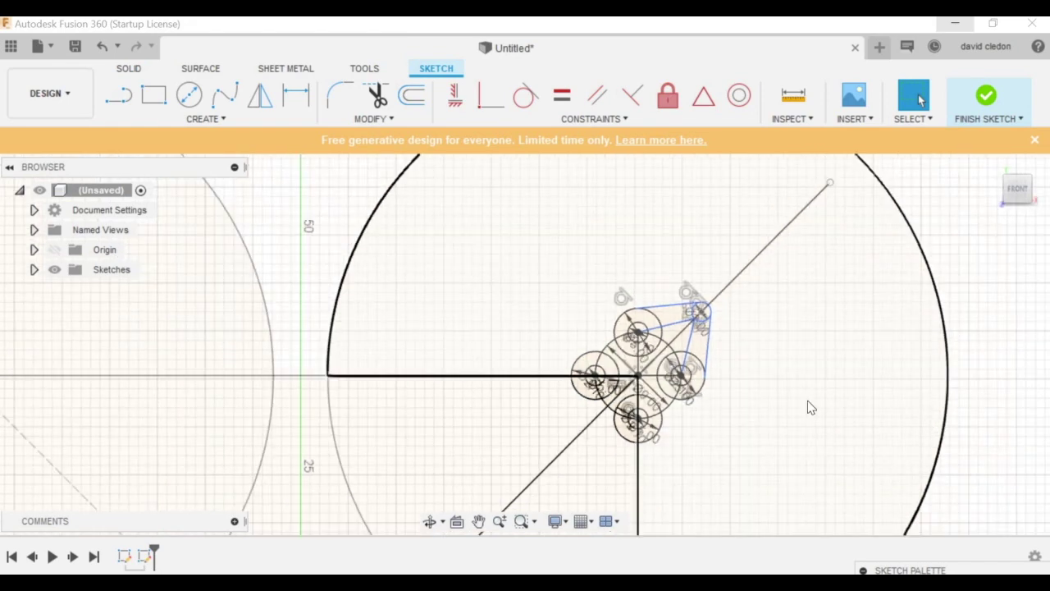
scroll(599, 422, "down", 2)
mouse_move(530, 427)
middle_mouse_down()
mouse_move(600, 344)
mouse_move(611, 303)
mouse_move(599, 260)
middle_mouse_up()
scroll(637, 370, "down", 3)
middle_click_drag(849, 393, 872, 371)
scroll(873, 371, "down", 1)
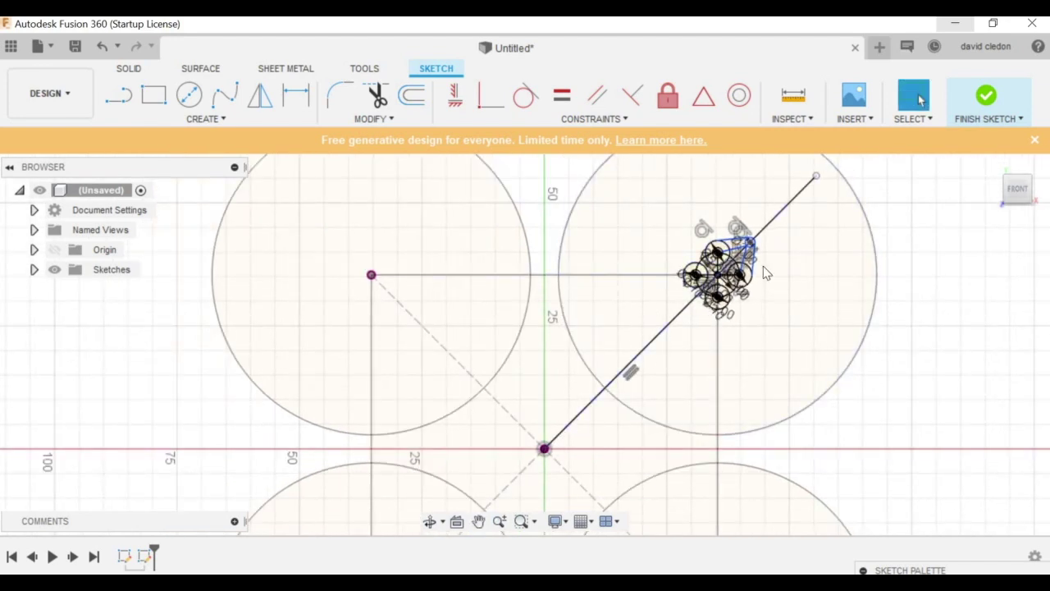
scroll(776, 367, "up", 1)
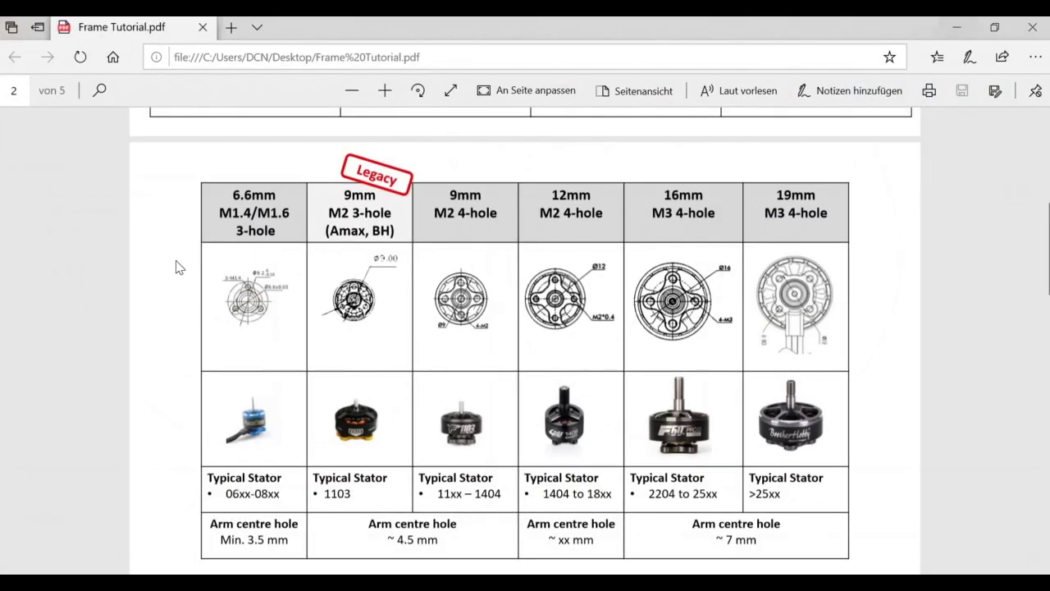
Step: Switch to the Frame Tutorial PDF and review the motor mounting table and the flight controller hole patterns
scroll(176, 266, "down", 15)
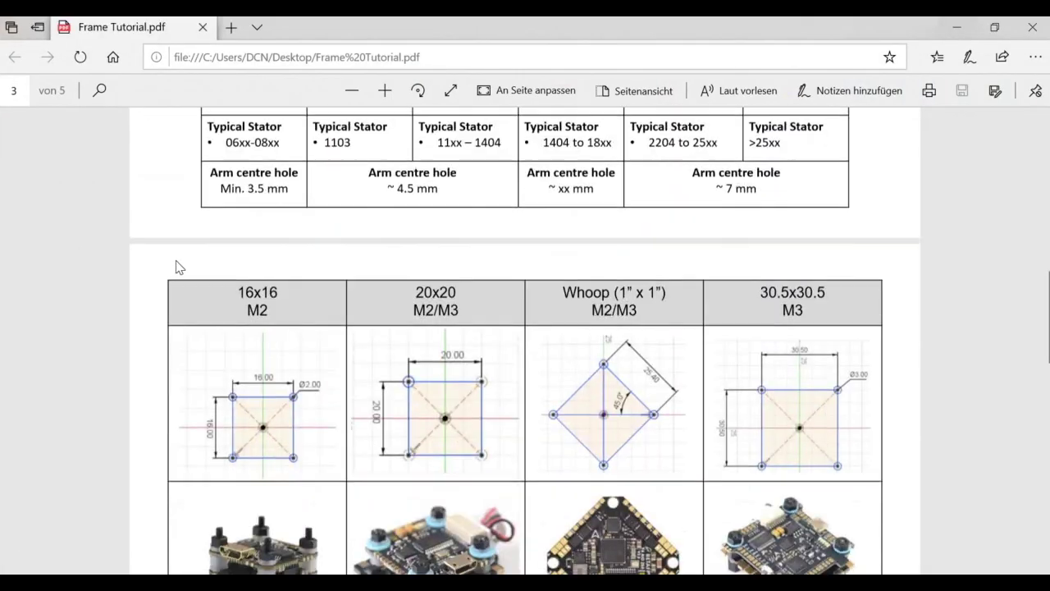
scroll(177, 266, "down", 6)
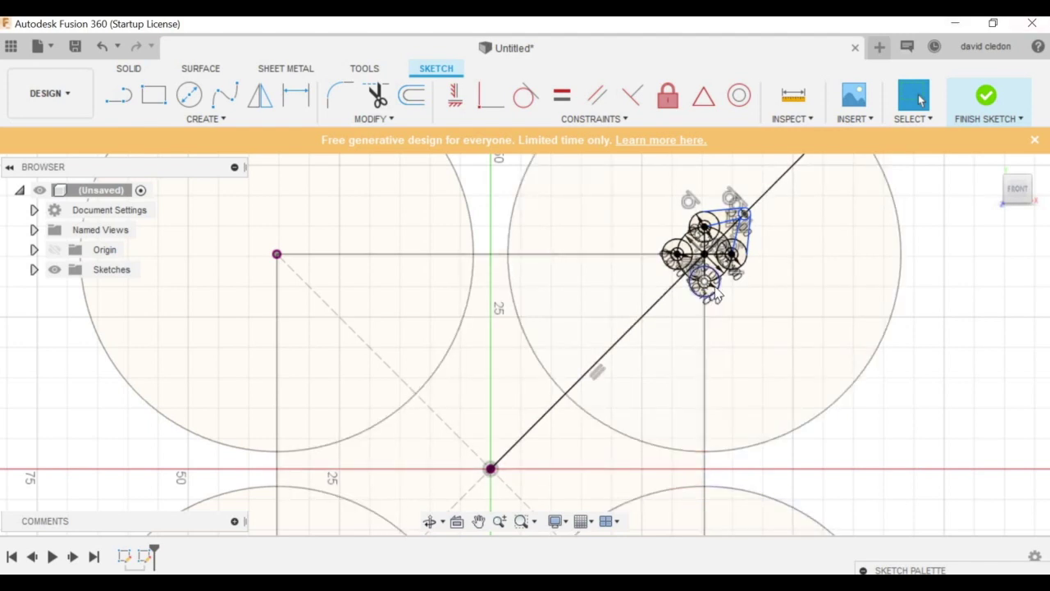
Step: Return to the Fusion 360 sketch and draw a 5 mm diameter circle centered on the origin at the arm's inner end
scroll(873, 403, "down", 2)
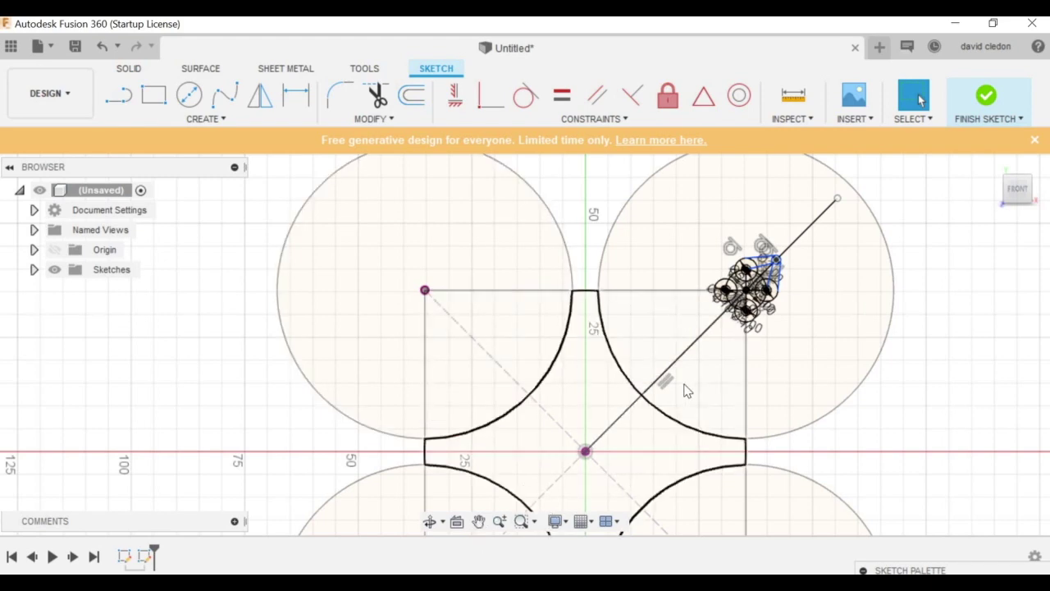
scroll(681, 379, "up", 2)
middle_click_drag(597, 278, 643, 184)
scroll(601, 277, "up", 4)
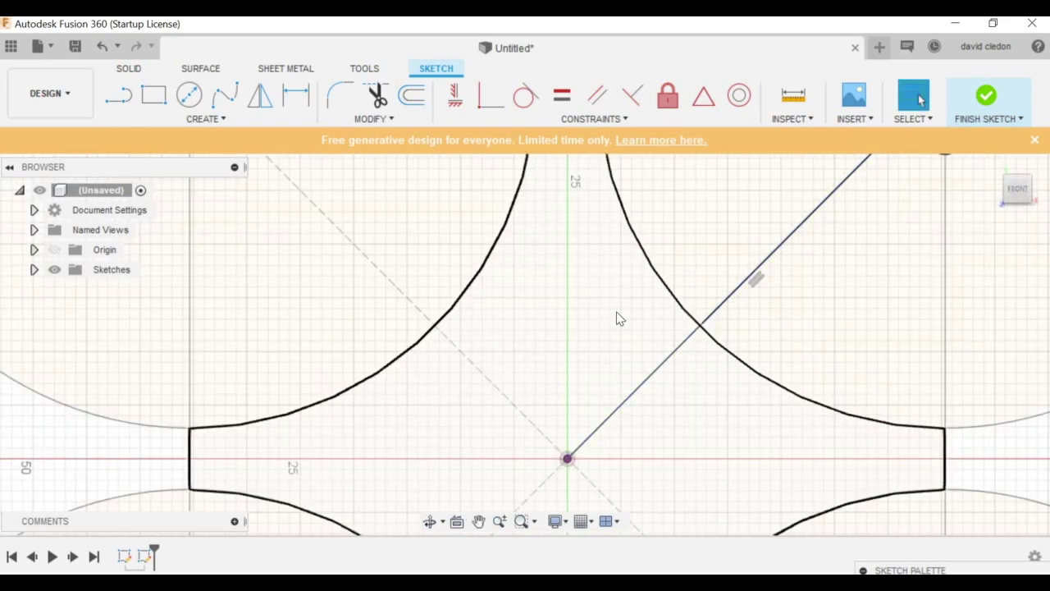
scroll(642, 386, "down", 2)
key("c")
left_click(578, 437)
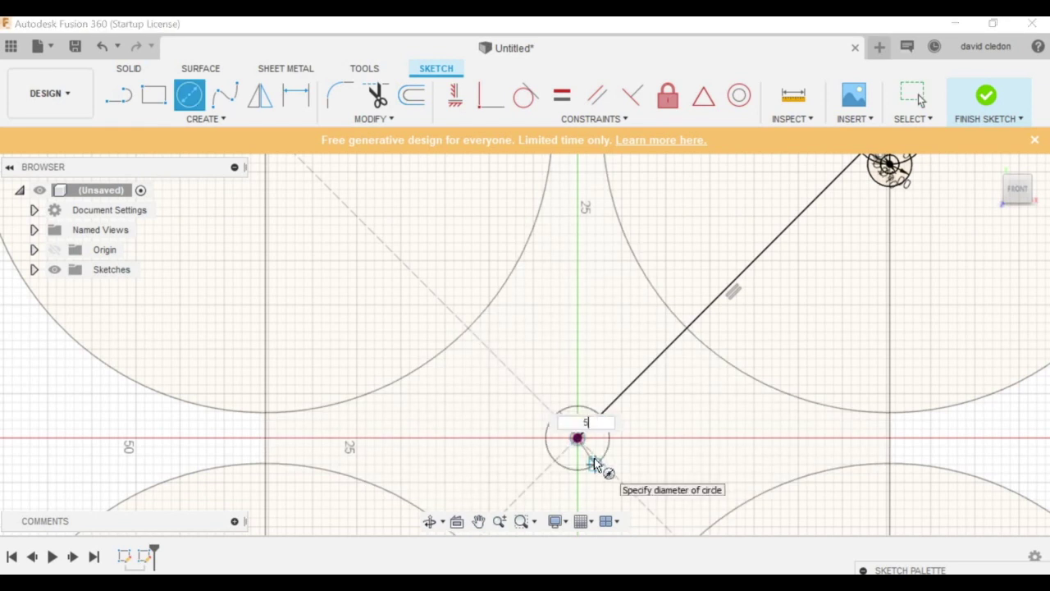
type("5")
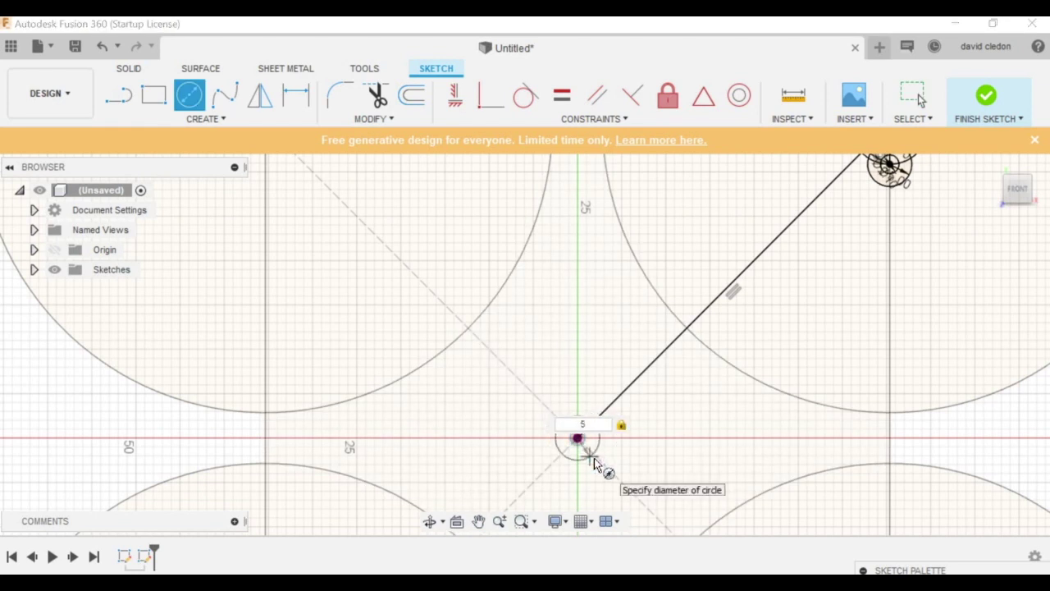
key("Return")
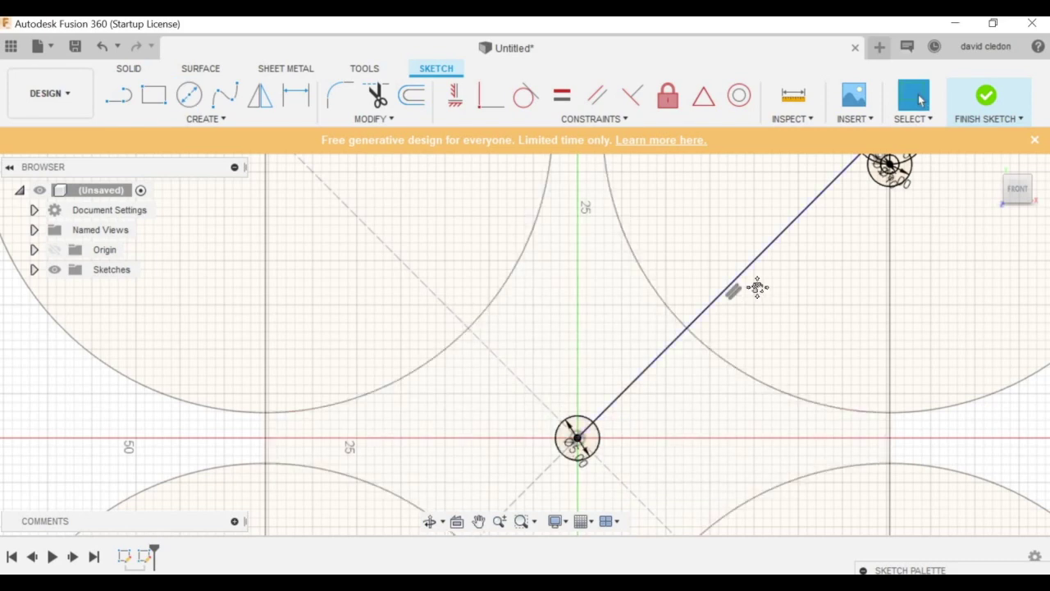
Step: Draw a 5 mm diameter circle centered on the upper-right motor center
scroll(737, 291, "down", 2)
middle_click_drag(777, 217, 785, 328)
scroll(788, 304, "up", 4)
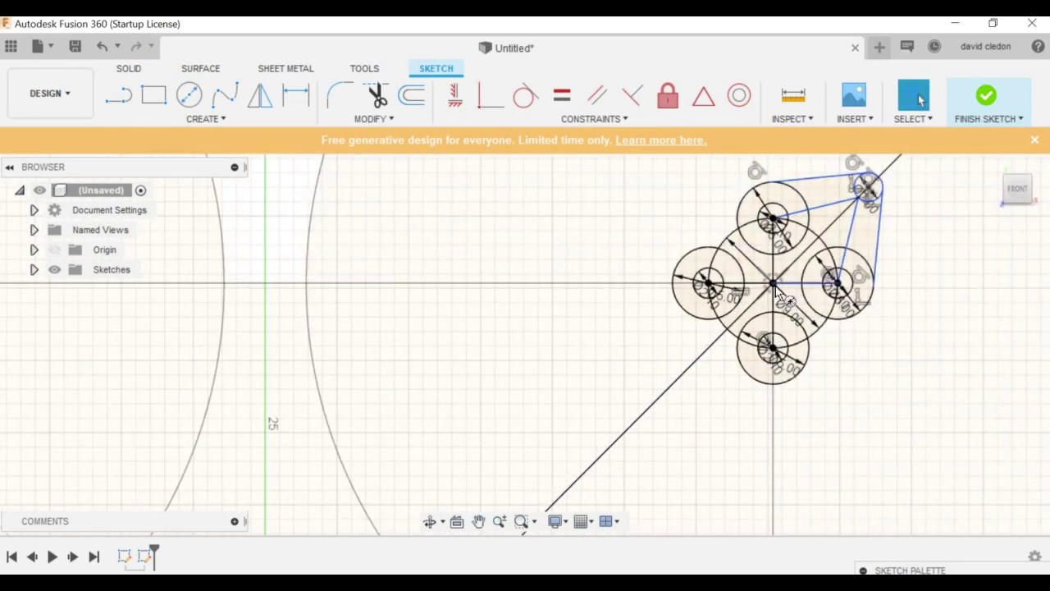
key("c")
left_click(773, 283)
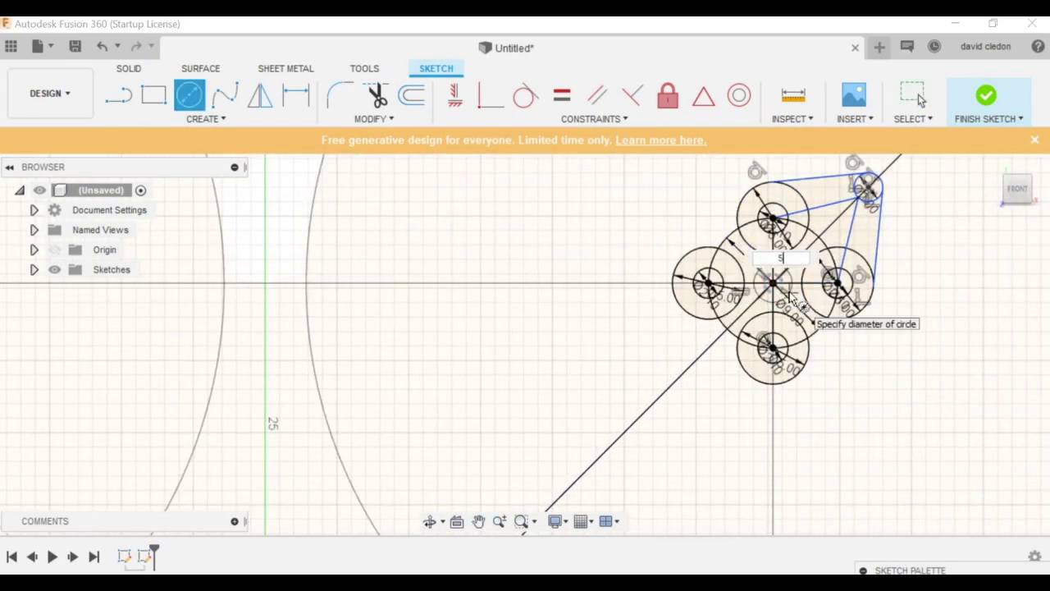
key("Tab")
key("Return")
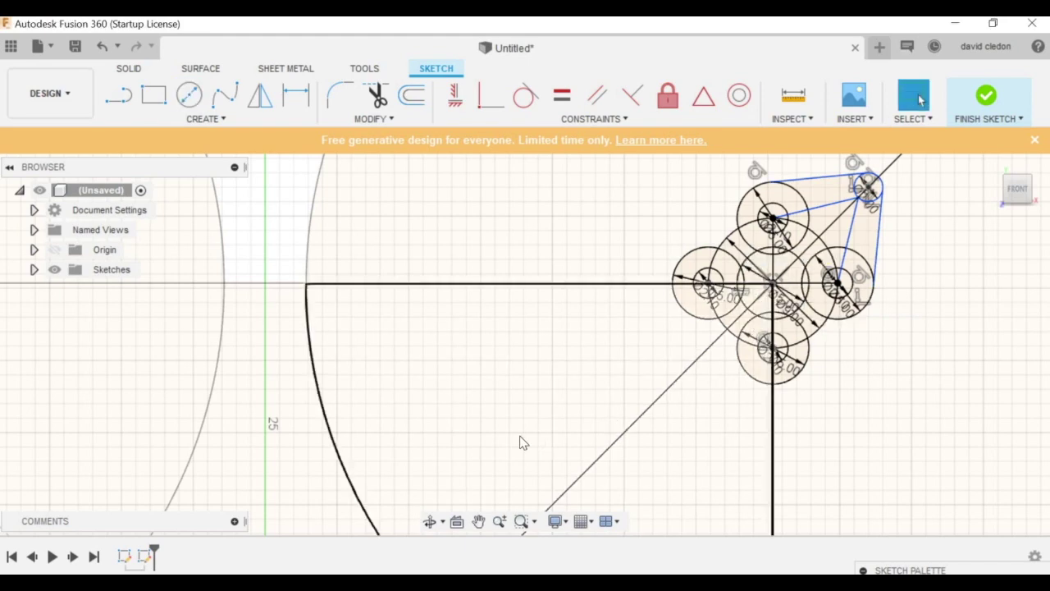
Step: Draw the arm's upper edge line from the 5 mm circle at the origin to the 5 mm circle at the motor center
scroll(591, 422, "down", 3)
middle_click_drag(388, 525, 407, 323)
scroll(406, 359, "up", 2)
key("l")
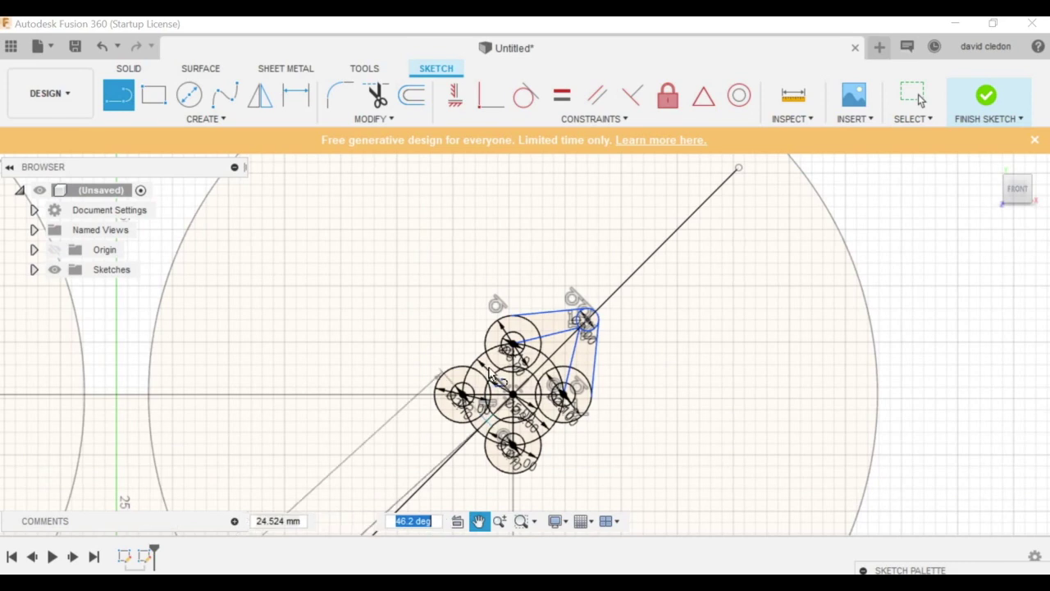
scroll(475, 357, "up", 3)
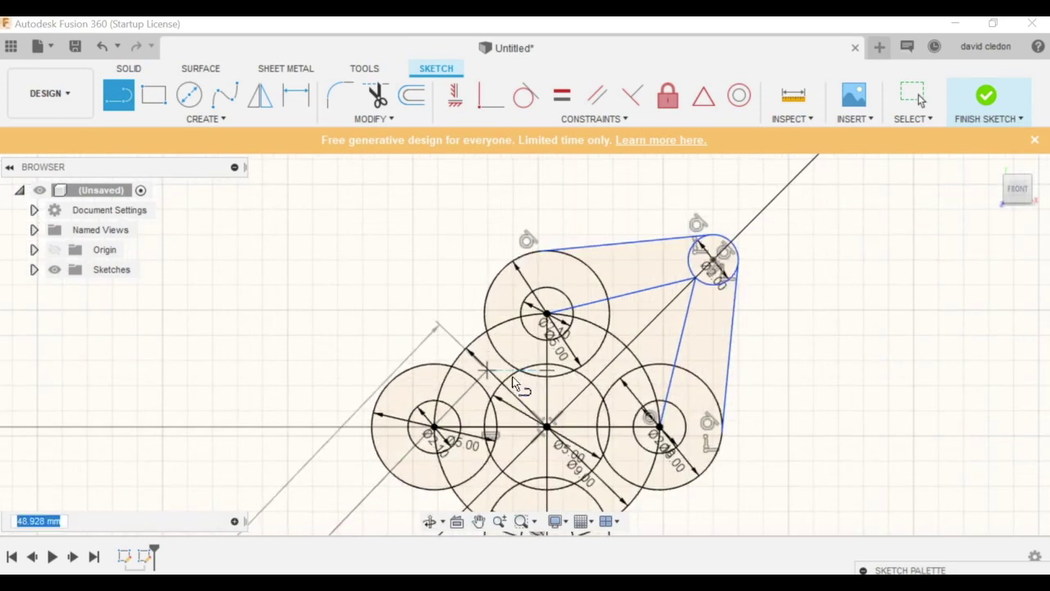
left_click(503, 383)
scroll(435, 417, "down", 3)
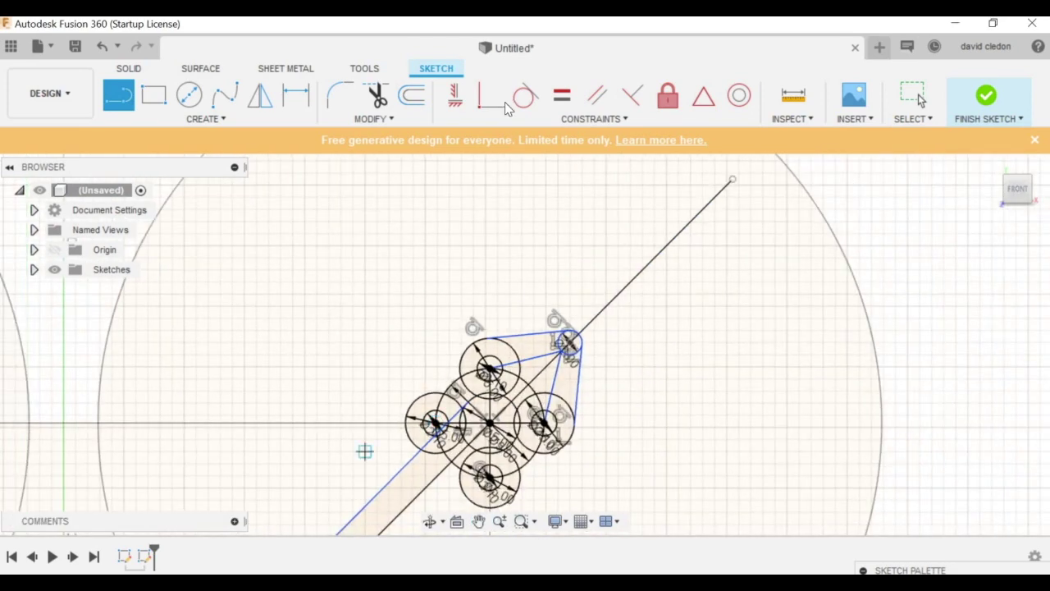
Step: Draw the arm's lower edge line between the same two 5 mm circles and move the 9 mm diameter dimension clear of its endpoint
middle_click_drag(366, 450, 491, 156)
key("l")
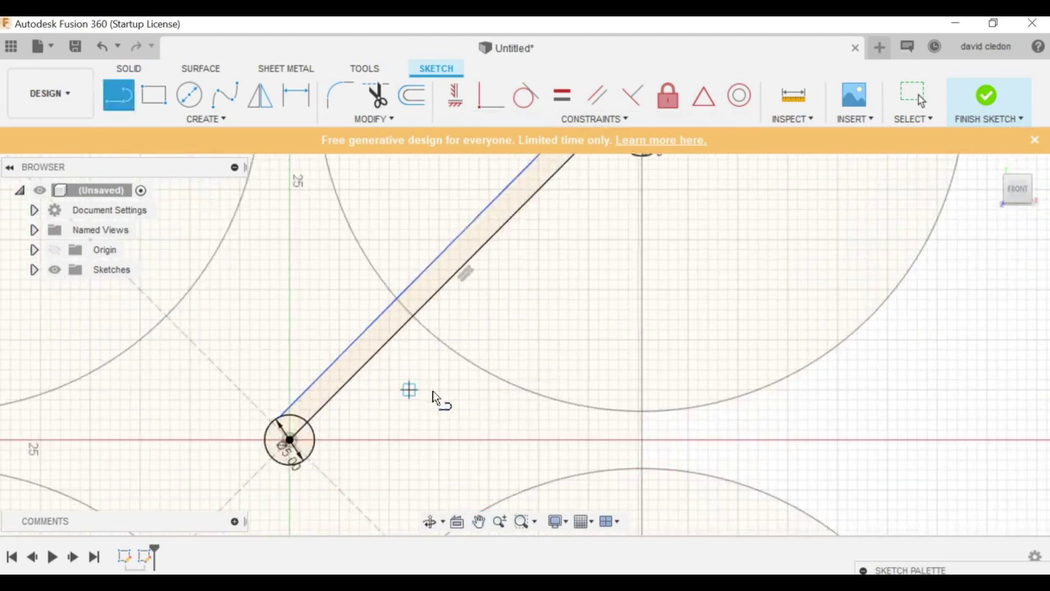
left_click(311, 454)
middle_click_drag(659, 158, 586, 342)
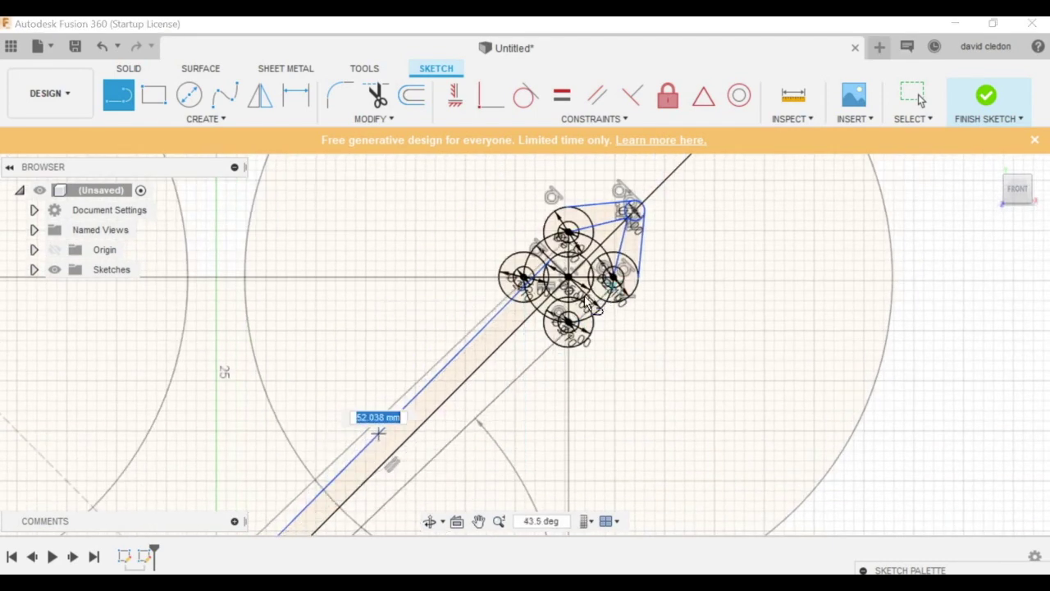
scroll(589, 289, "up", 3)
scroll(585, 304, "up", 5)
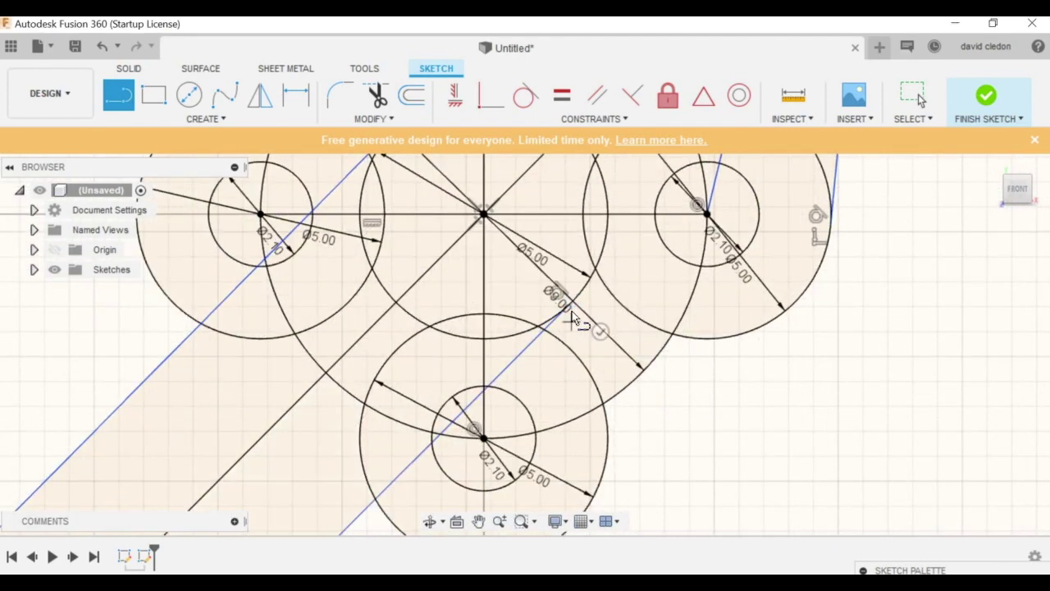
key("Escape")
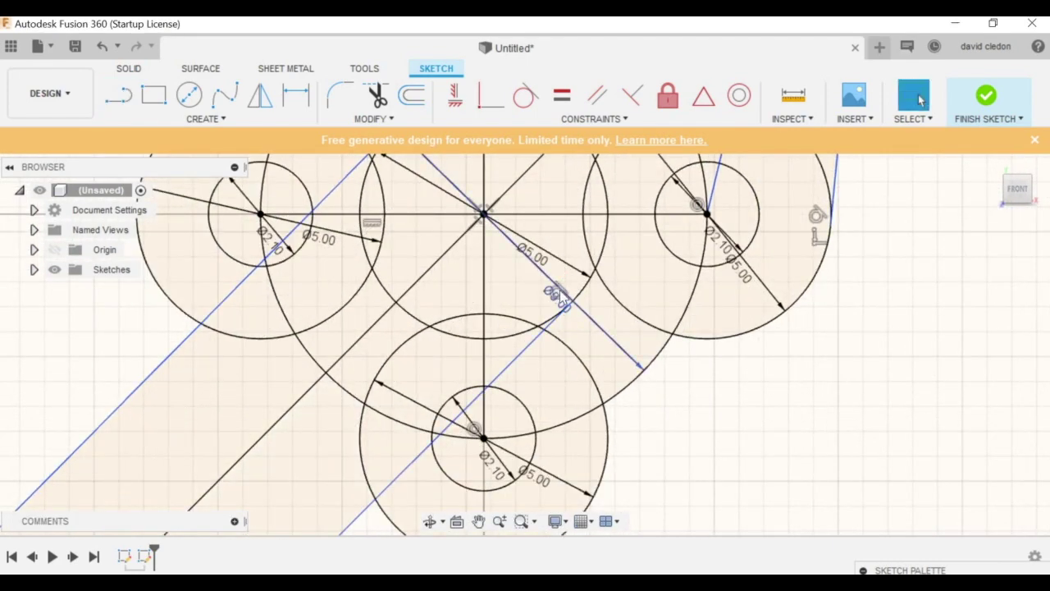
left_click_drag(619, 343, 620, 334)
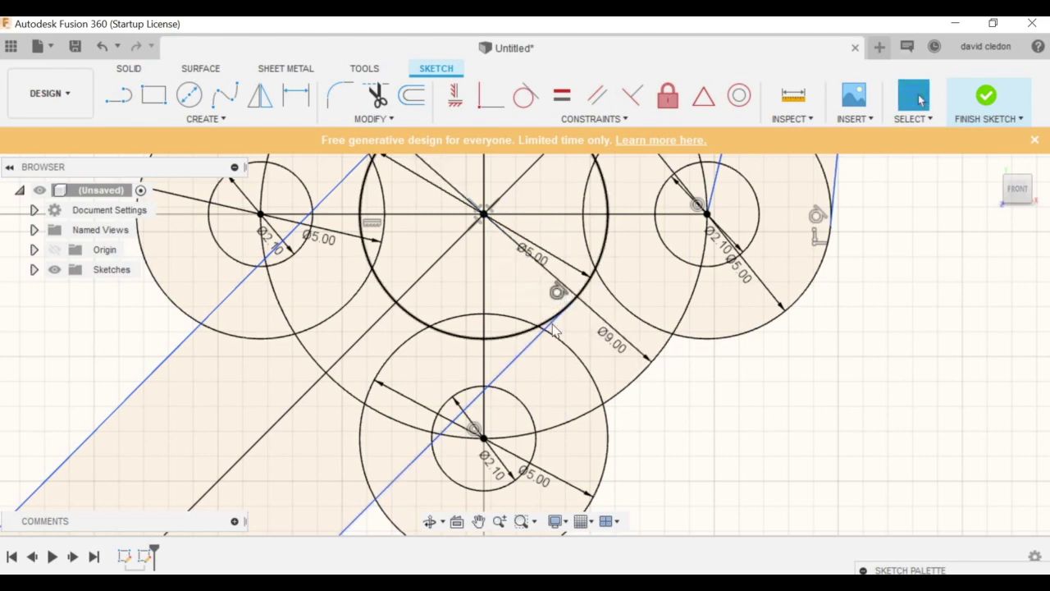
Step: Apply tangent constraints between both arm edge lines and the 5 mm circle at the origin
scroll(648, 421, "down", 5)
middle_click_drag(336, 371, 457, 156)
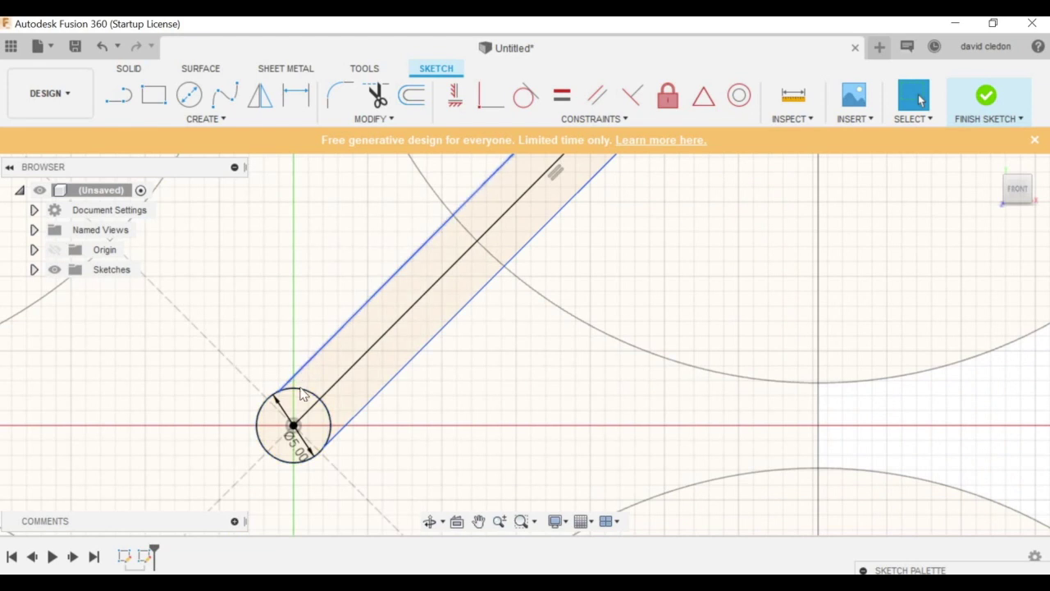
left_click(299, 383)
right_click(302, 396)
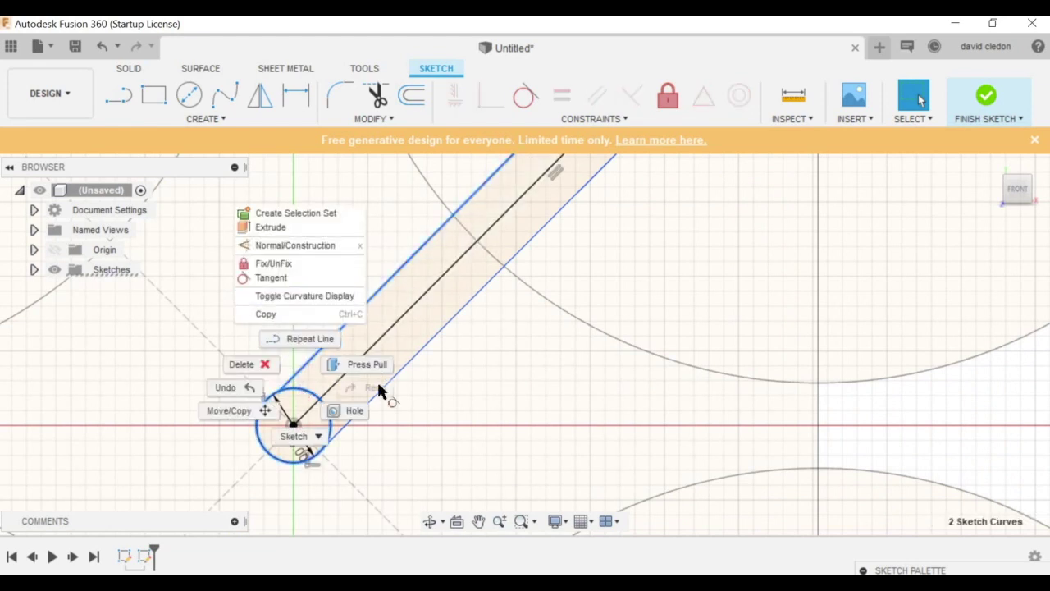
left_click(358, 403)
left_click(335, 432)
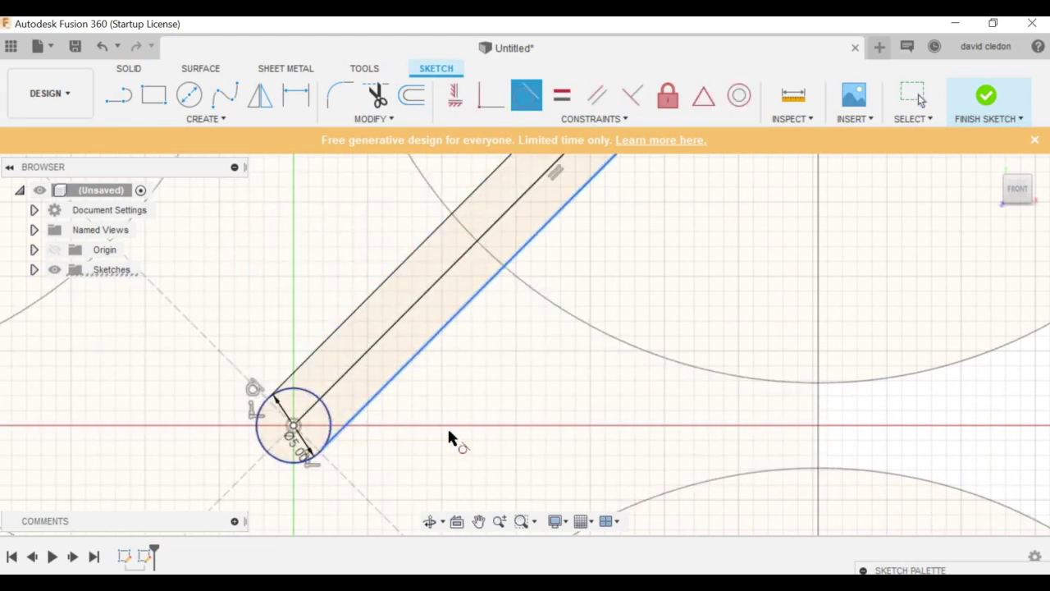
scroll(455, 429, "down", 3)
key("Escape")
scroll(607, 288, "down", 2)
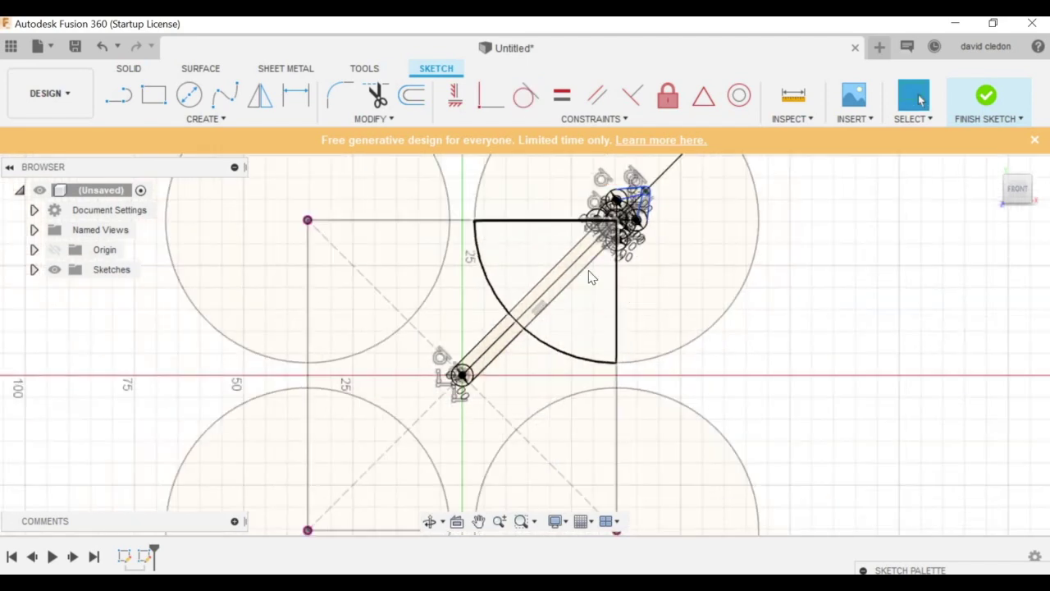
scroll(588, 277, "down", 1)
scroll(607, 222, "up", 6)
scroll(469, 373, "down", 5)
middle_click_drag(699, 328, 662, 281)
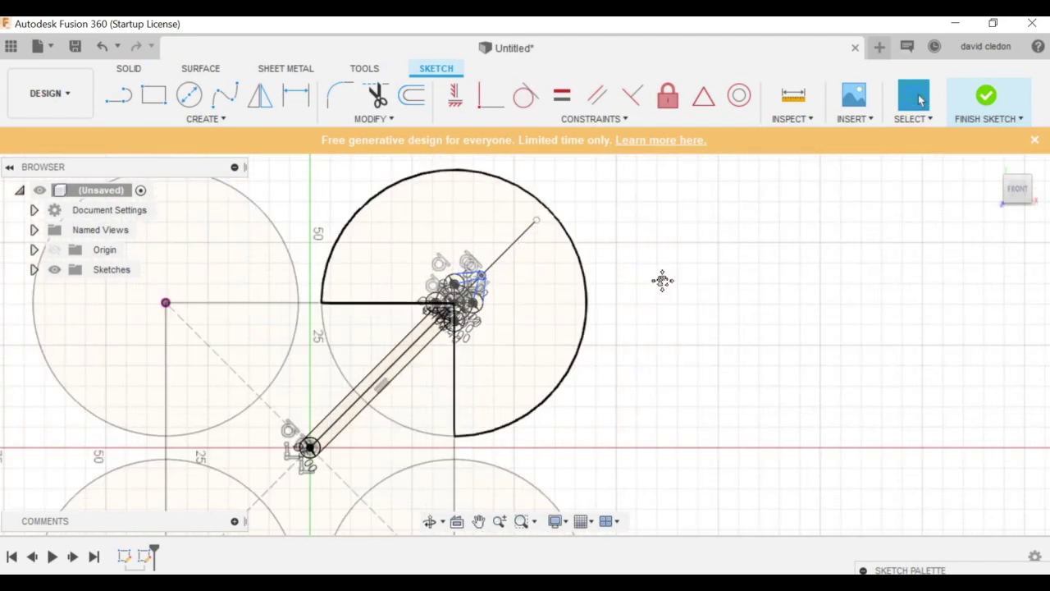
scroll(662, 281, "down", 3)
scroll(668, 298, "up", 5)
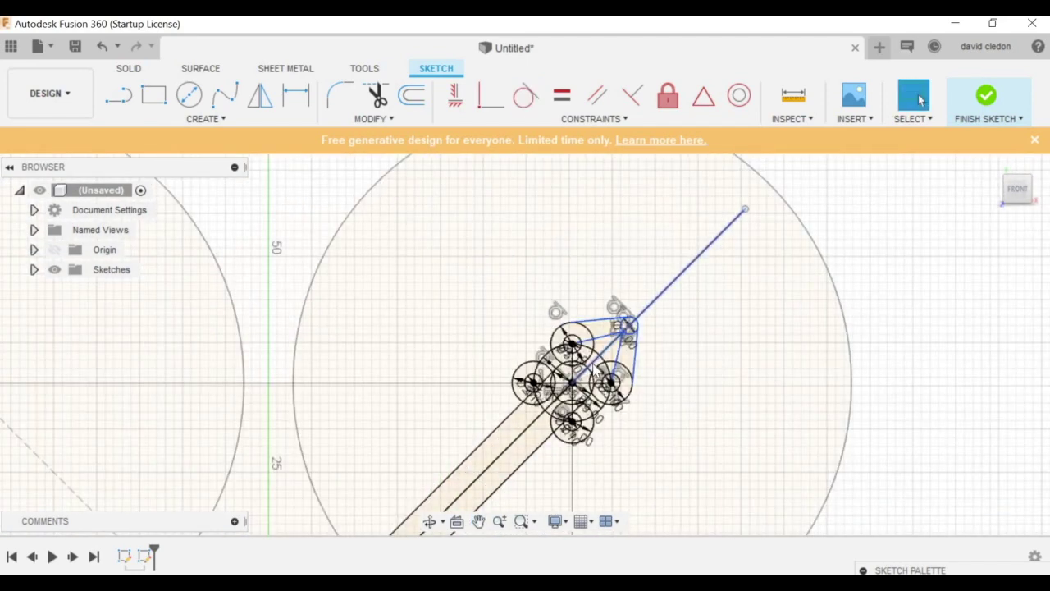
scroll(591, 370, "up", 3)
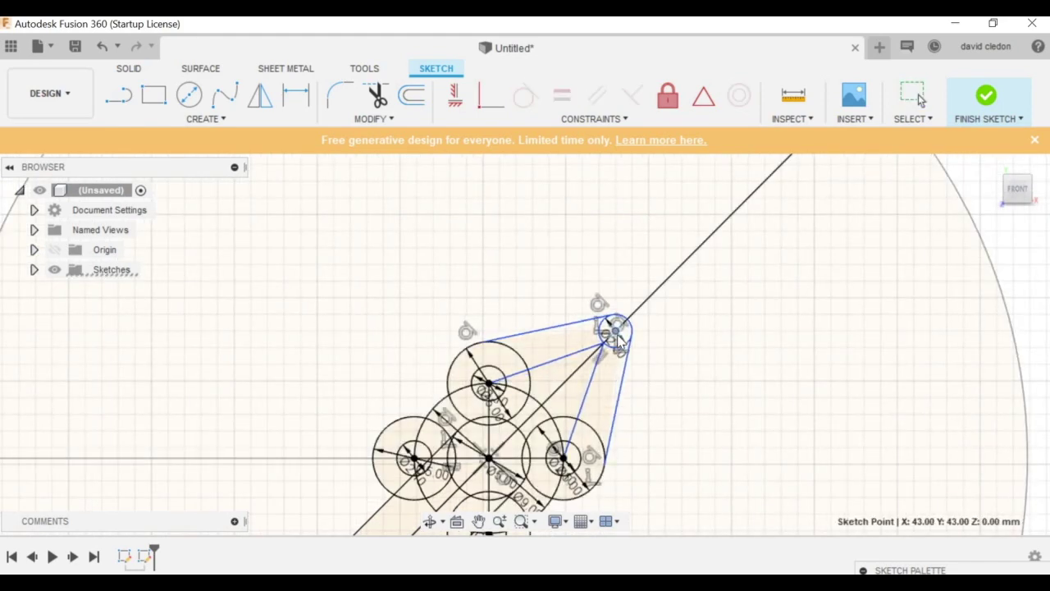
scroll(671, 422, "down", 5)
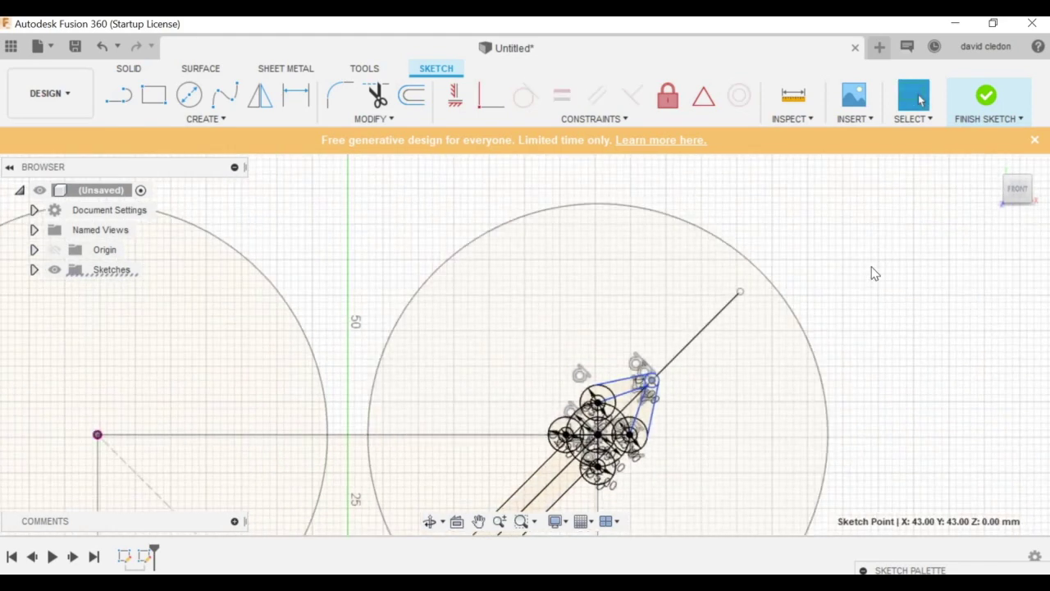
scroll(583, 327, "up", 4)
scroll(583, 327, "up", 3)
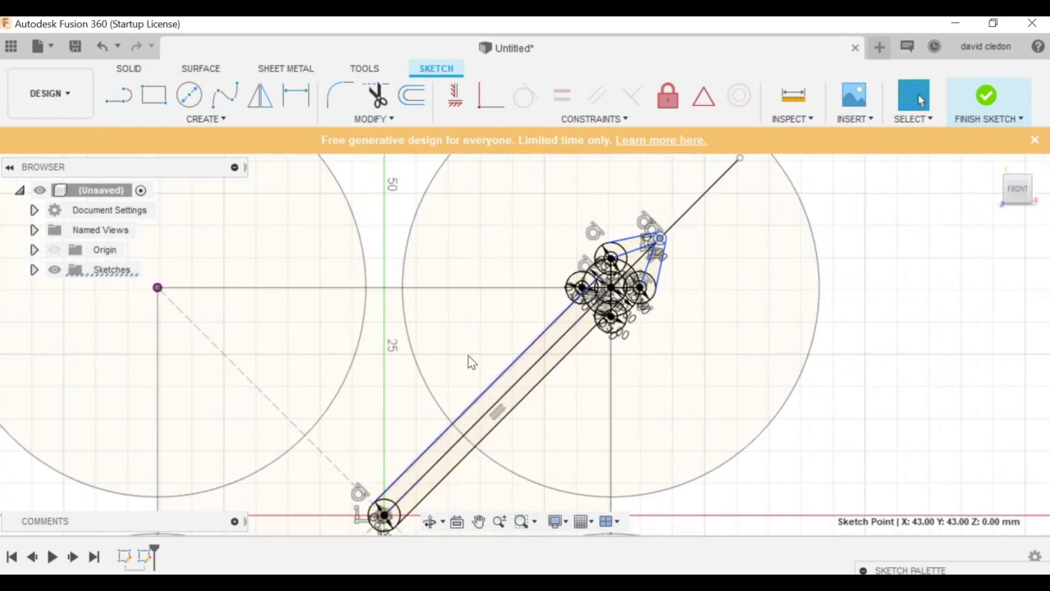
scroll(367, 351, "down", 1)
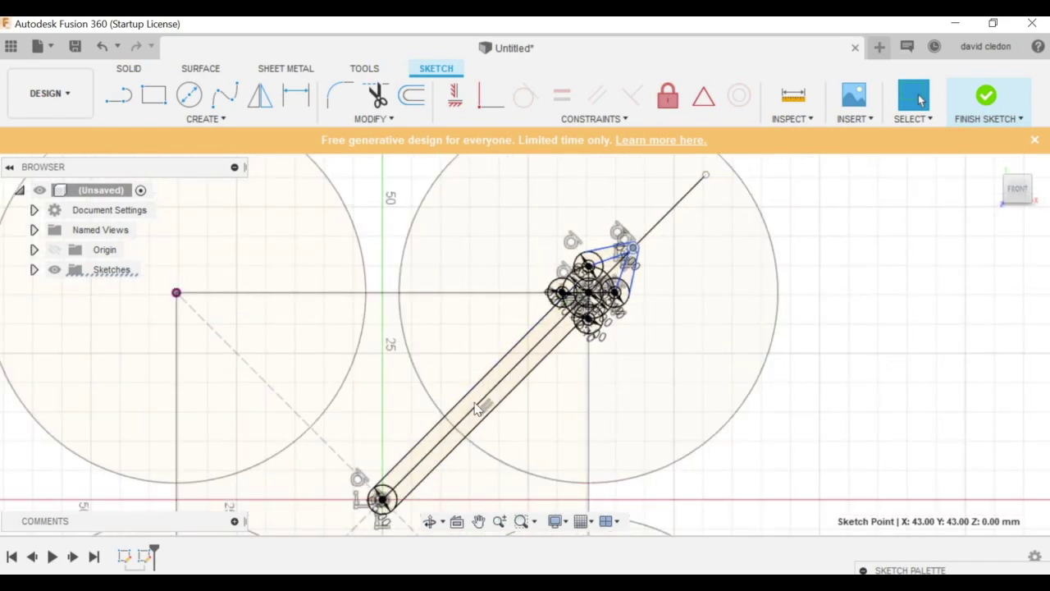
Step: Switch to the Frame Tutorial PDF, examine the flight controller mounting pattern table on page 3, and return to Fusion 360
key("alt+Tab")
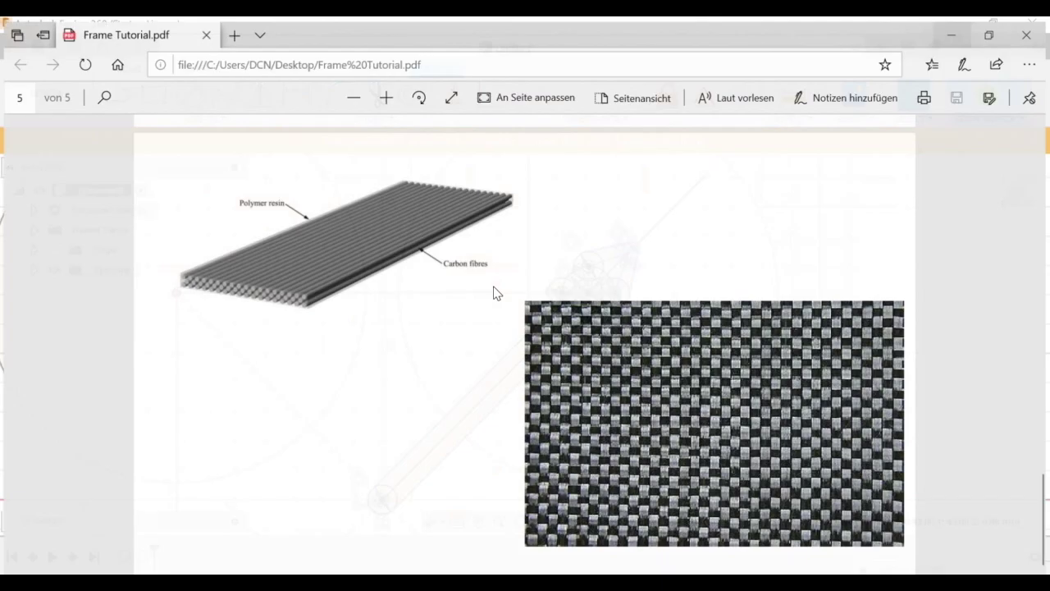
scroll(484, 338, "down", 10)
scroll(483, 337, "up", 5)
scroll(483, 337, "up", 8)
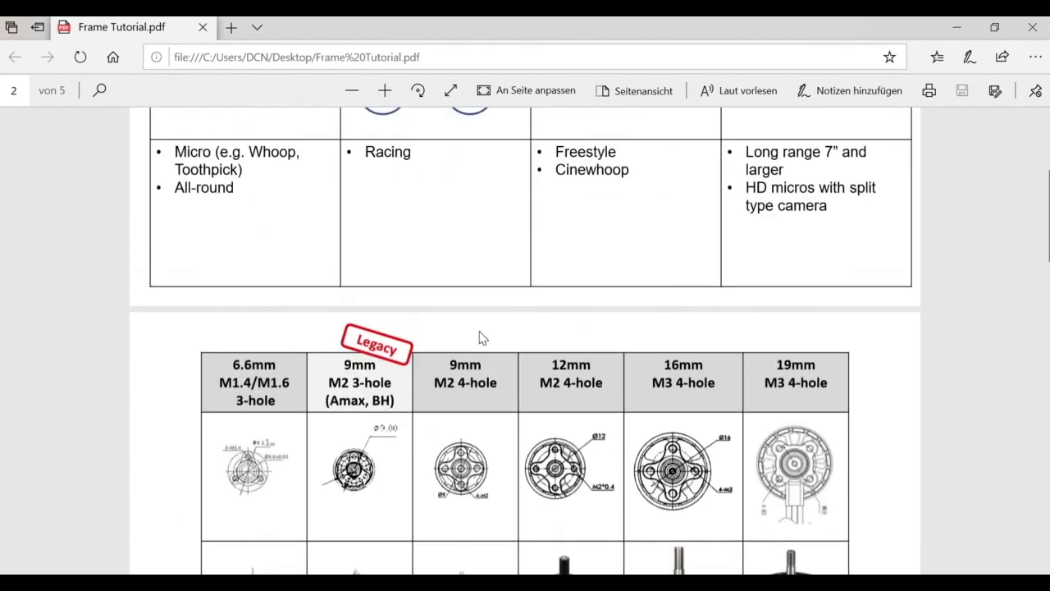
scroll(481, 340, "down", 11)
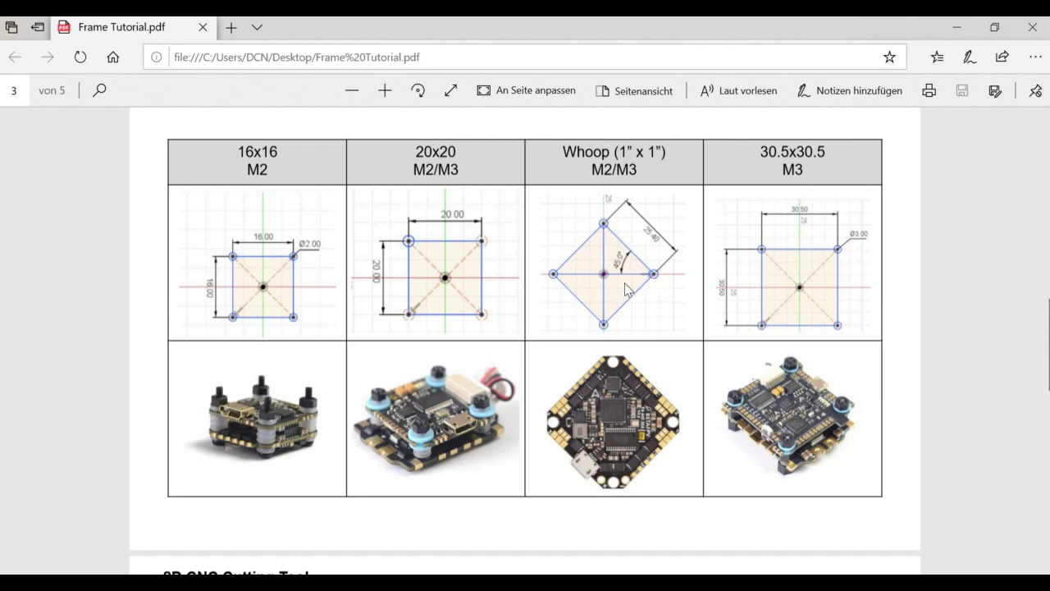
scroll(625, 289, "down", 2)
scroll(667, 304, "up", 4)
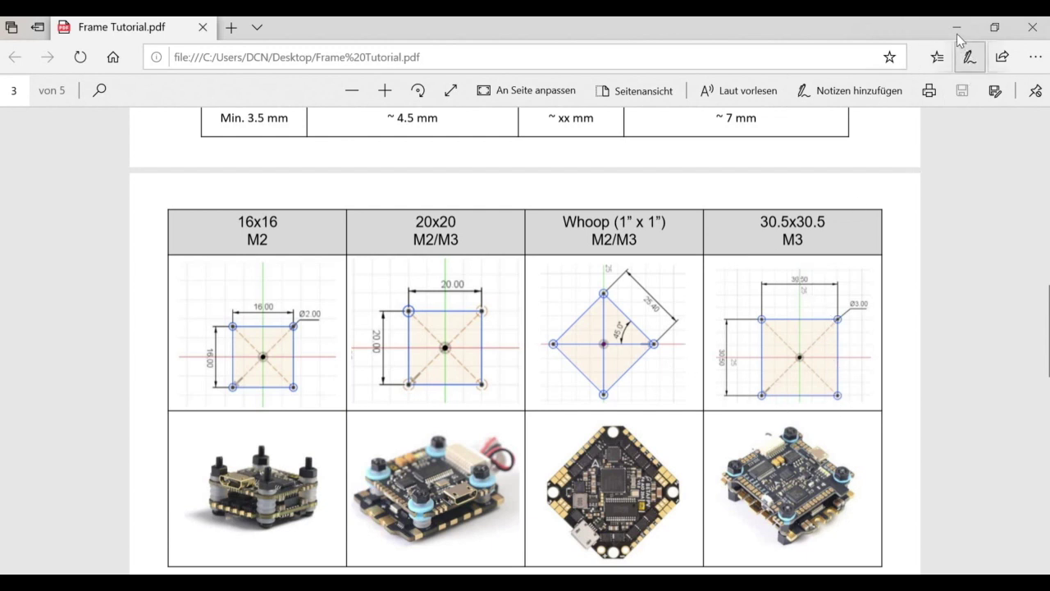
left_click(957, 27)
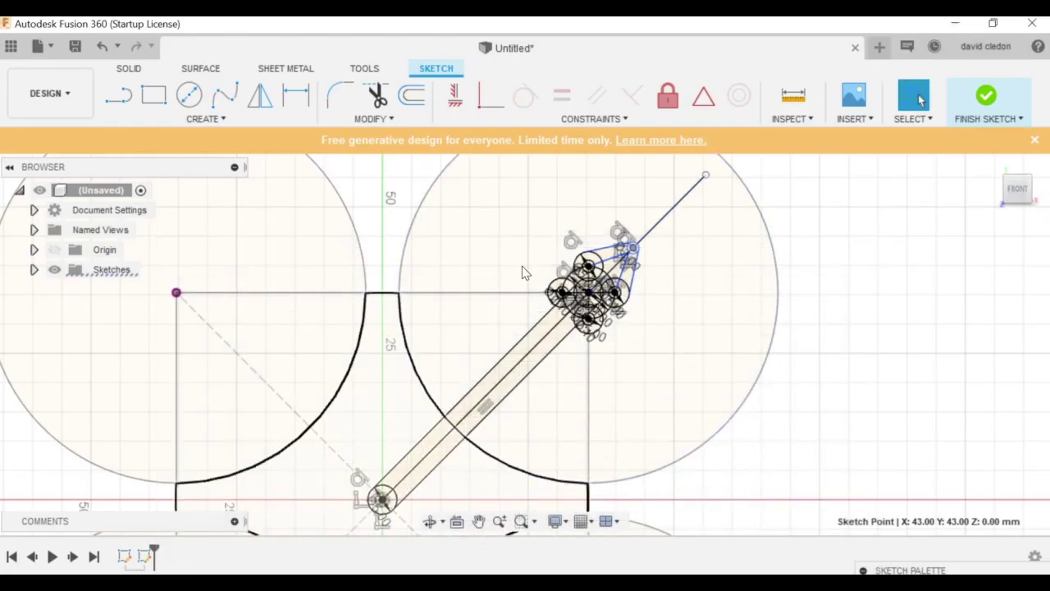
Step: Draw a vertical line along the vertical axis between the origin and a point just past the 25 mm grid mark
scroll(567, 279, "down", 1)
mouse_move(435, 455)
middle_mouse_down()
mouse_move(567, 279)
mouse_move(507, 347)
middle_mouse_up()
scroll(528, 279, "up", 3)
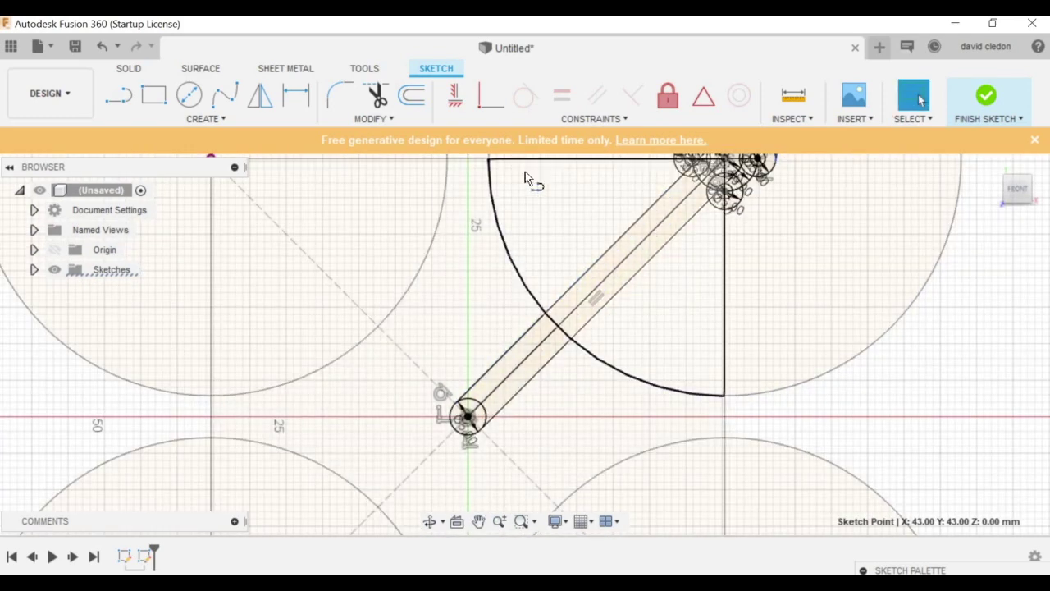
key("l")
left_click(469, 221)
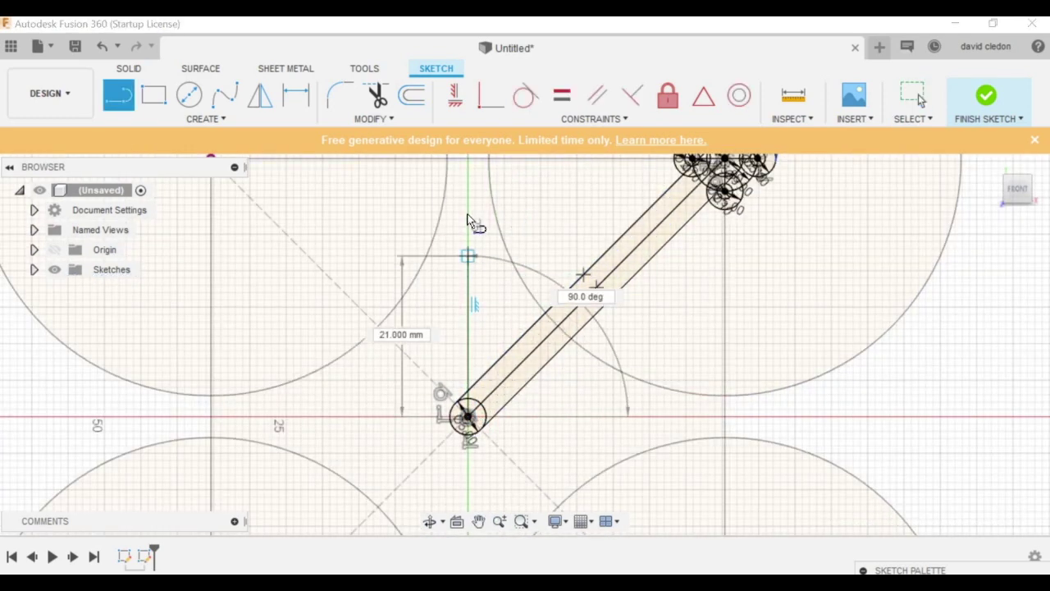
left_click(469, 392)
key("Escape")
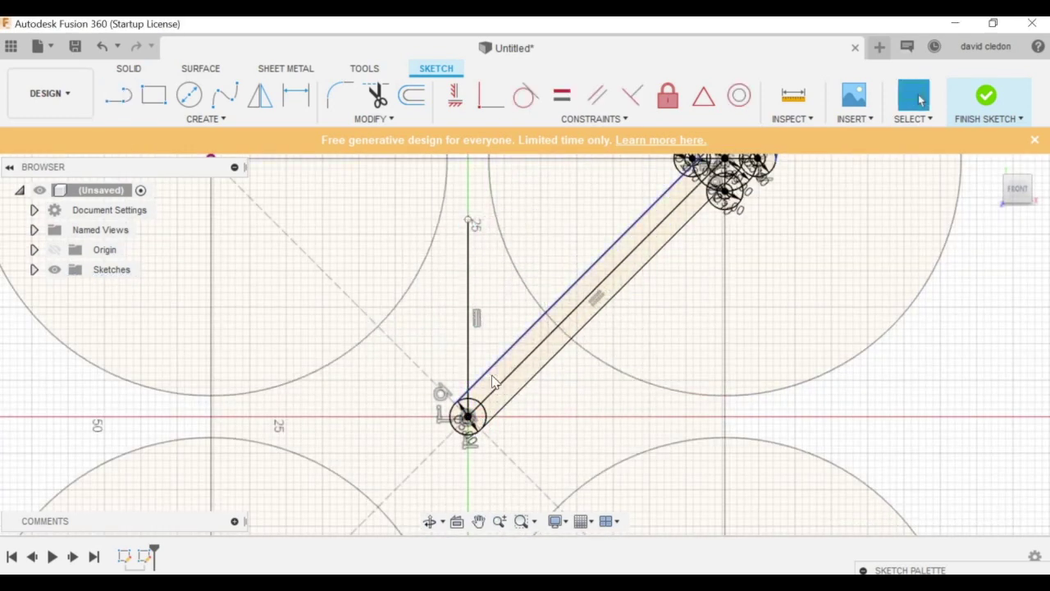
Step: Draw a horizontal line from the origin along the positive horizontal axis, ending short of the motor's vertical centerline
key("l")
left_click(467, 417)
left_click(685, 417)
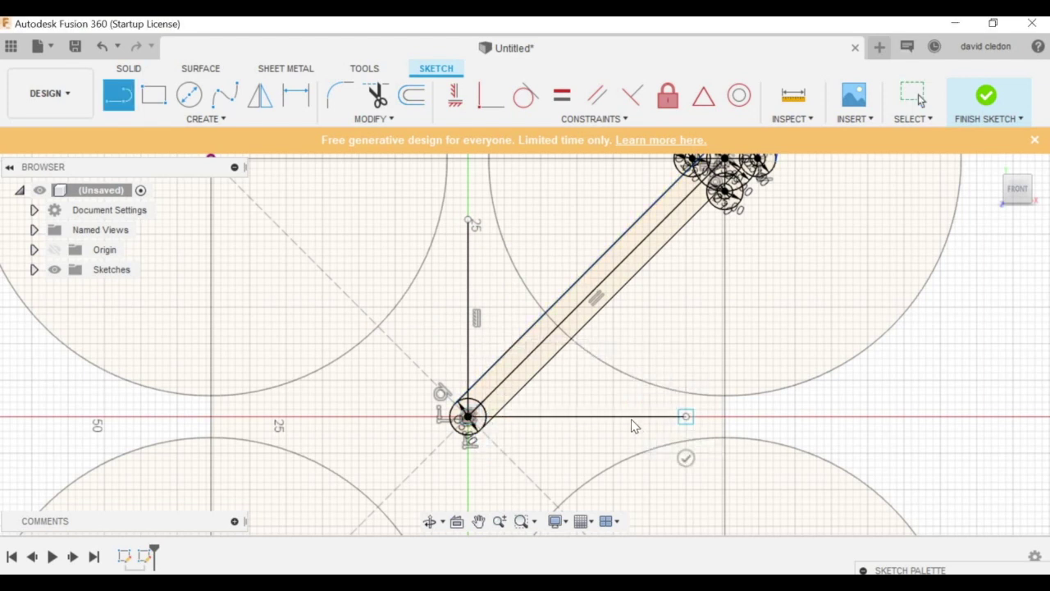
key("Escape")
Step: Apply a Fix constraint to the vertical and horizontal lines at the origin
left_click(468, 288, "ctrl")
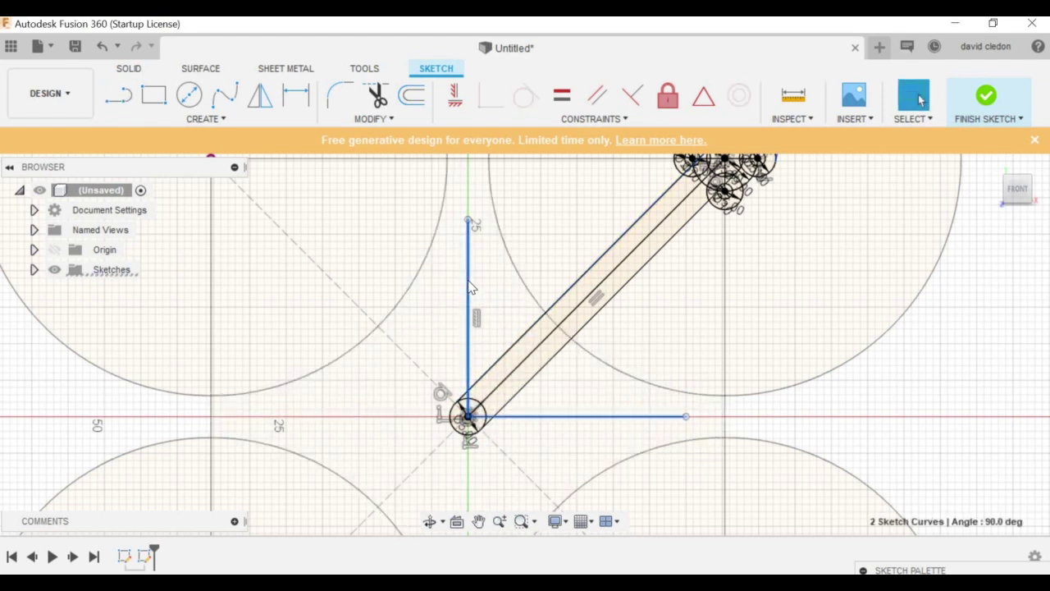
right_click(469, 286)
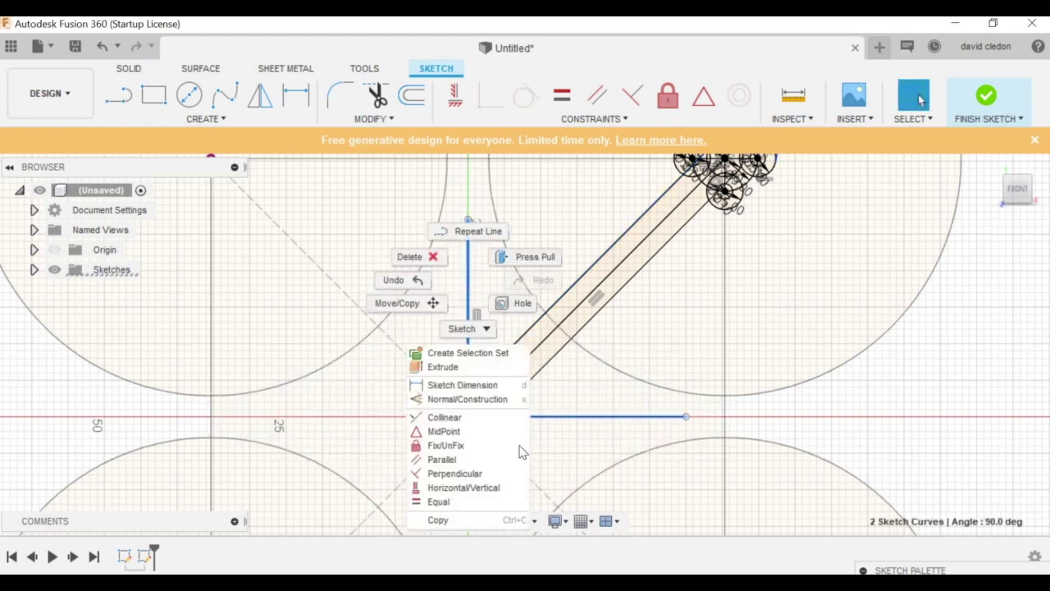
left_click(474, 448)
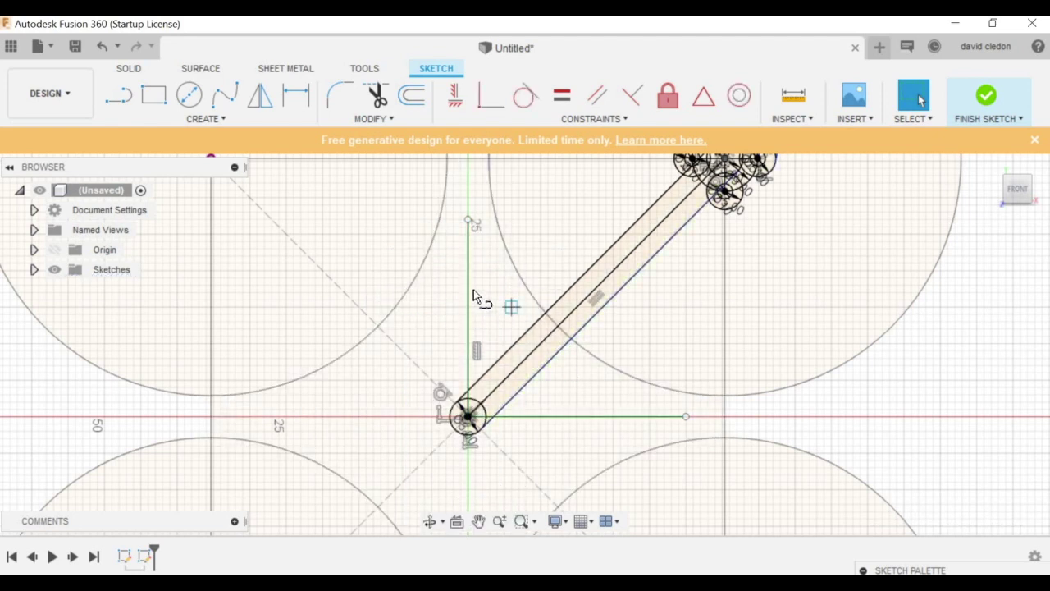
Step: Draw a diagonal line about 26 mm long from the fixed vertical line down to the fixed horizontal line, crossing the arm
key("l")
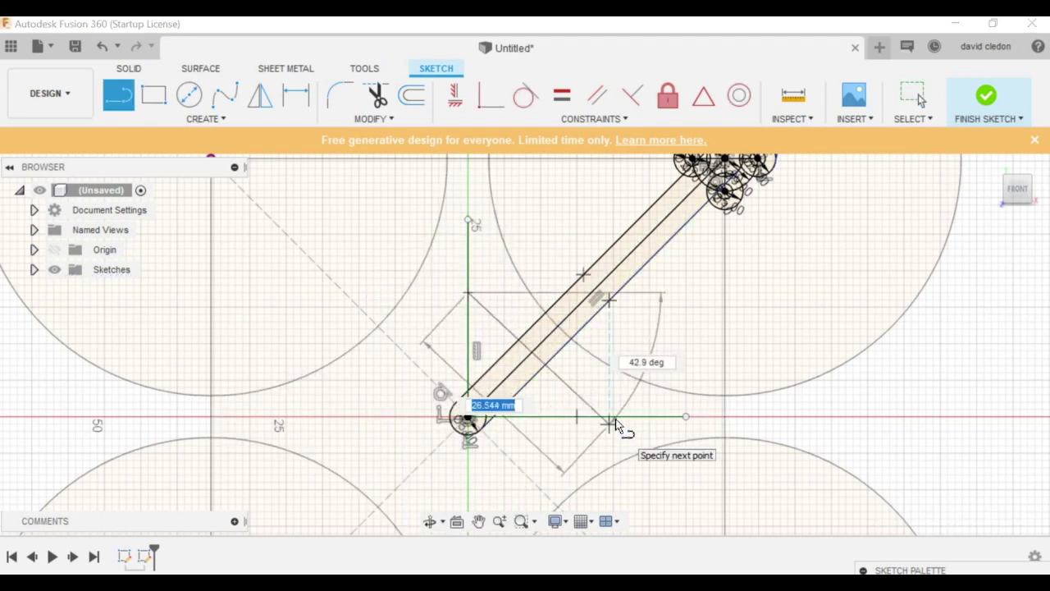
left_click(614, 416)
key("Escape")
Step: Dimension the angle between the diagonal line and the horizontal line as 45 degrees
left_click(566, 376)
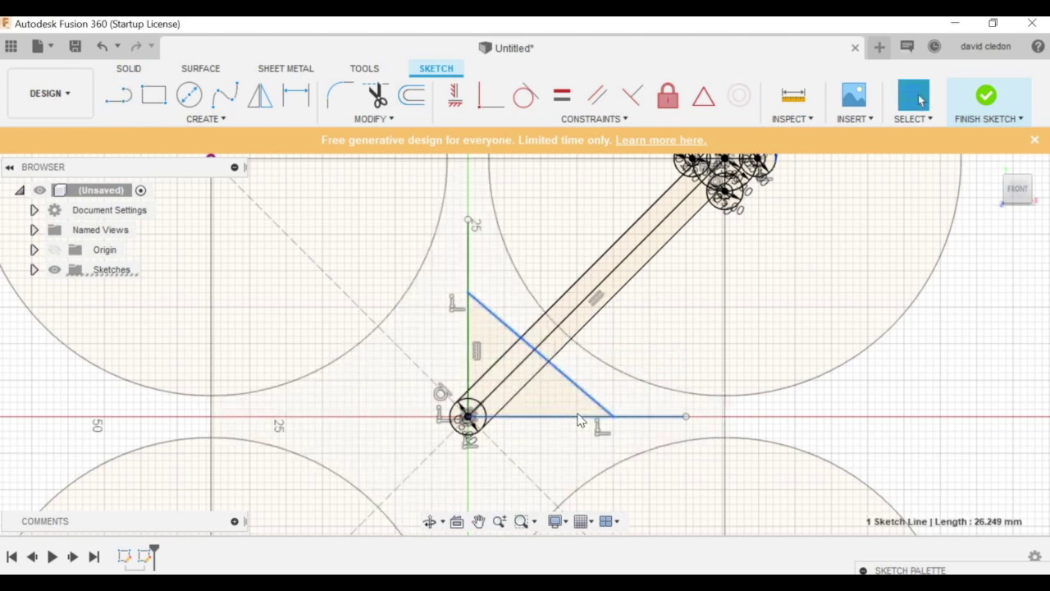
left_click(586, 416, "ctrl")
right_click(578, 414)
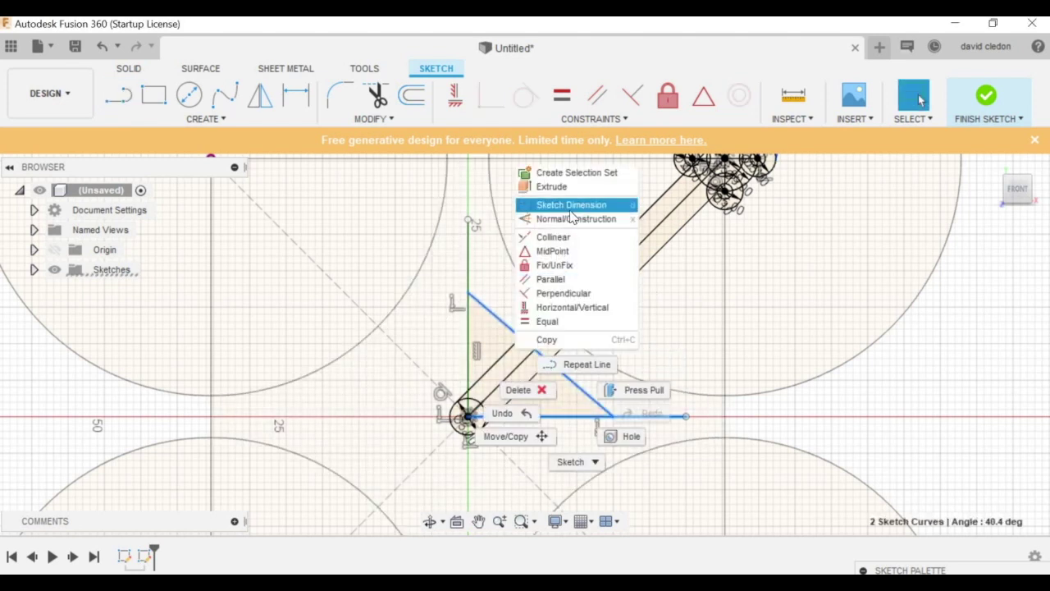
key("d")
left_click(563, 405)
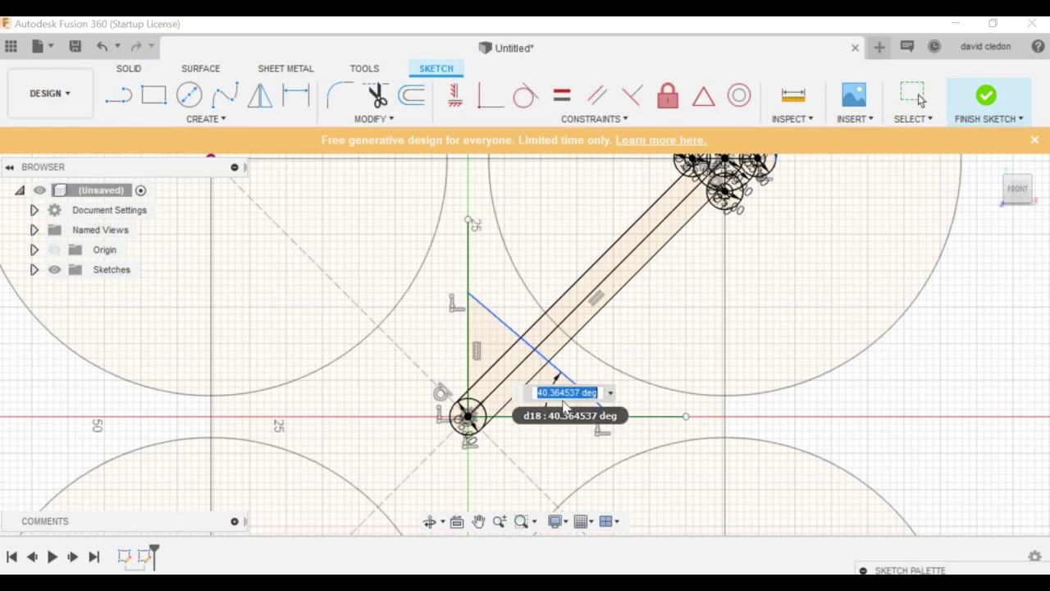
type("45")
key("Return")
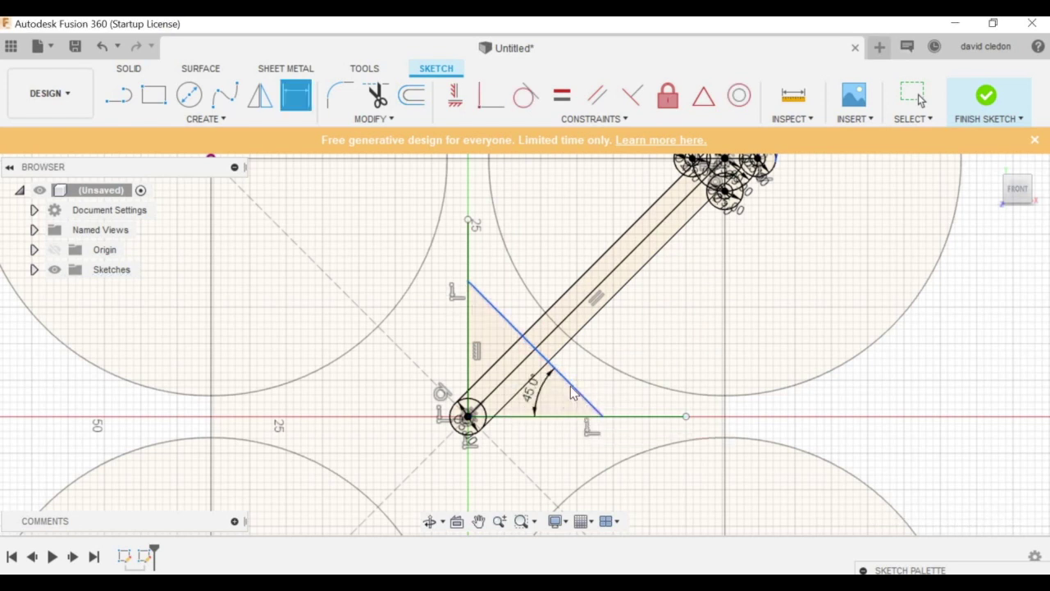
key("Escape")
Step: Dimension the diagonal line's length as 25.5 mm, placing the dimension parallel to the line
left_click(573, 392)
right_click(573, 392)
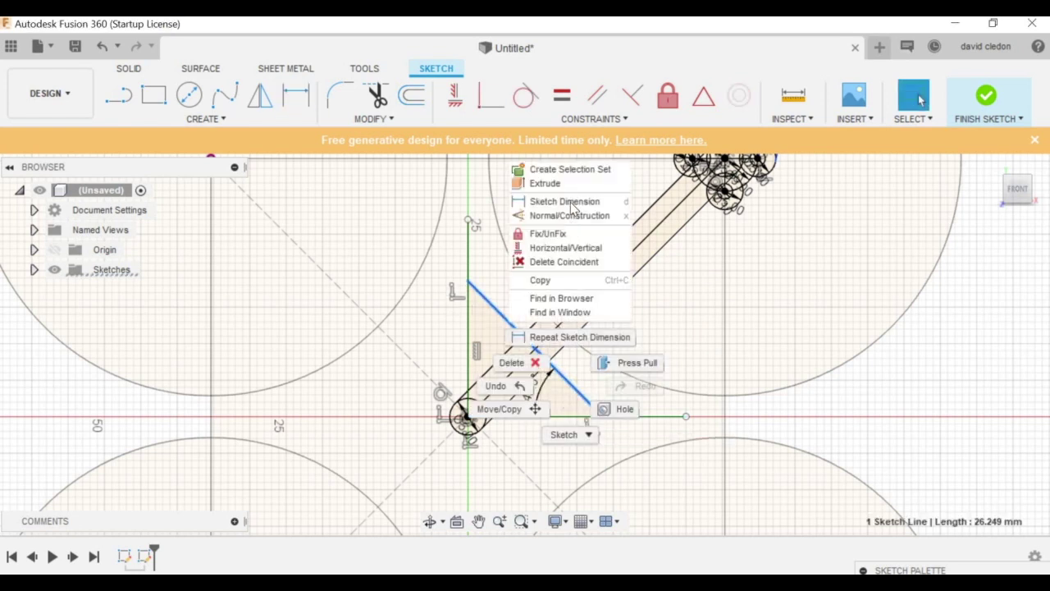
left_click(564, 202)
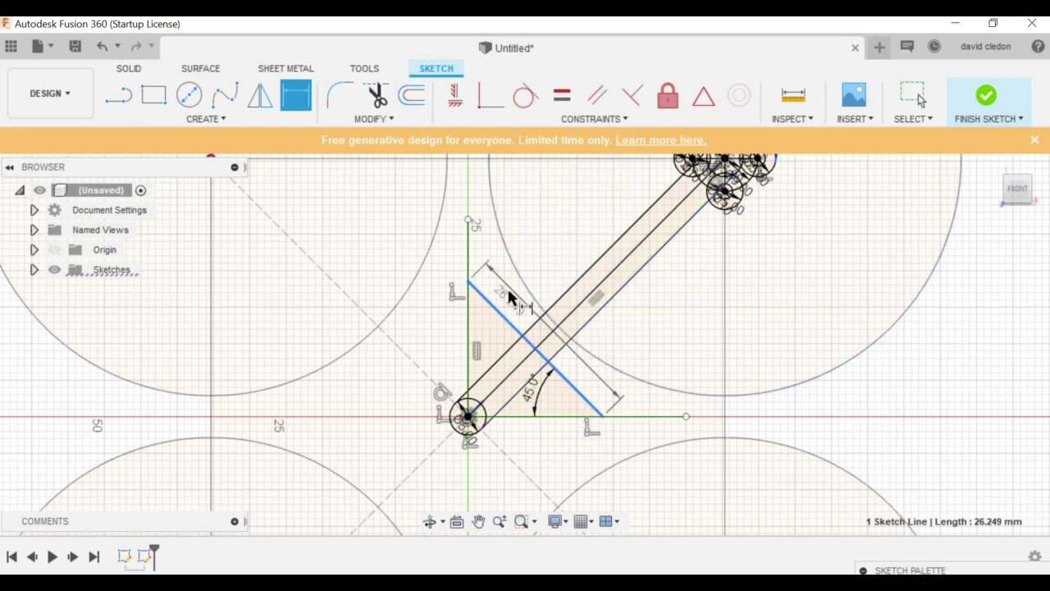
left_click(529, 343)
left_click(613, 394)
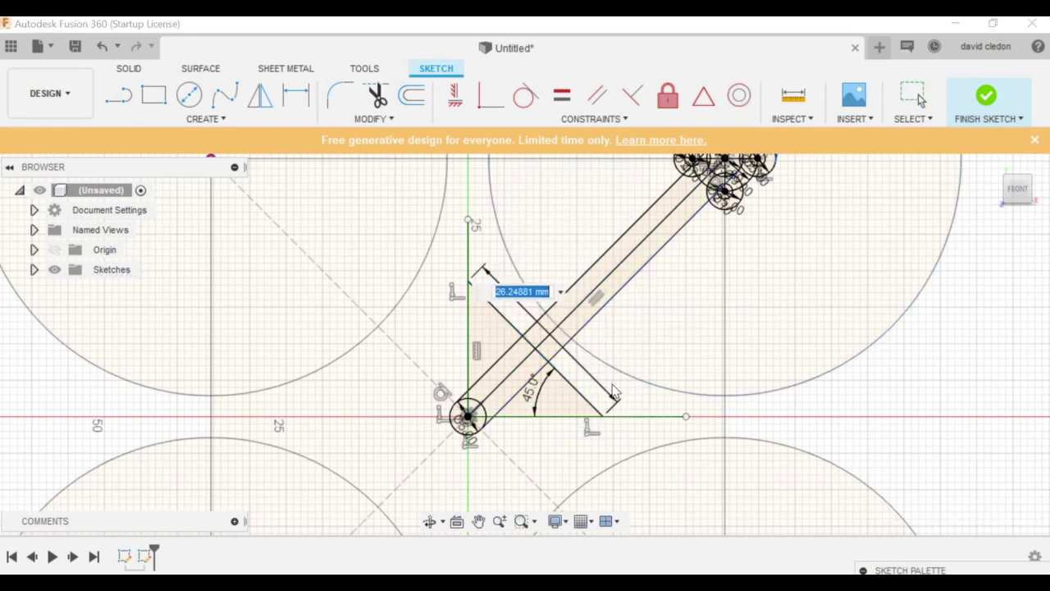
type("25.5")
key("Return")
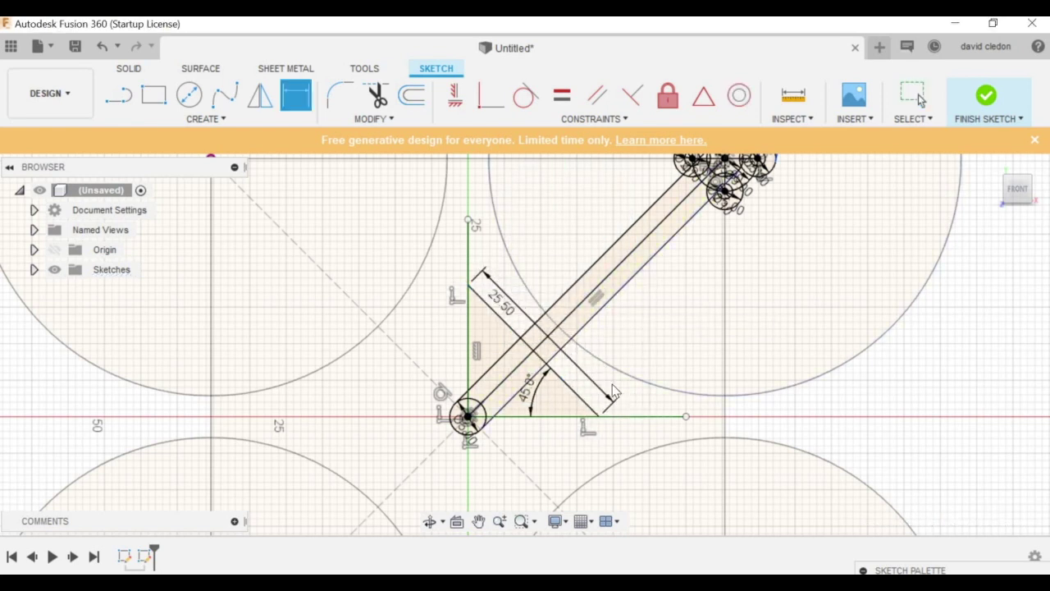
key("Escape")
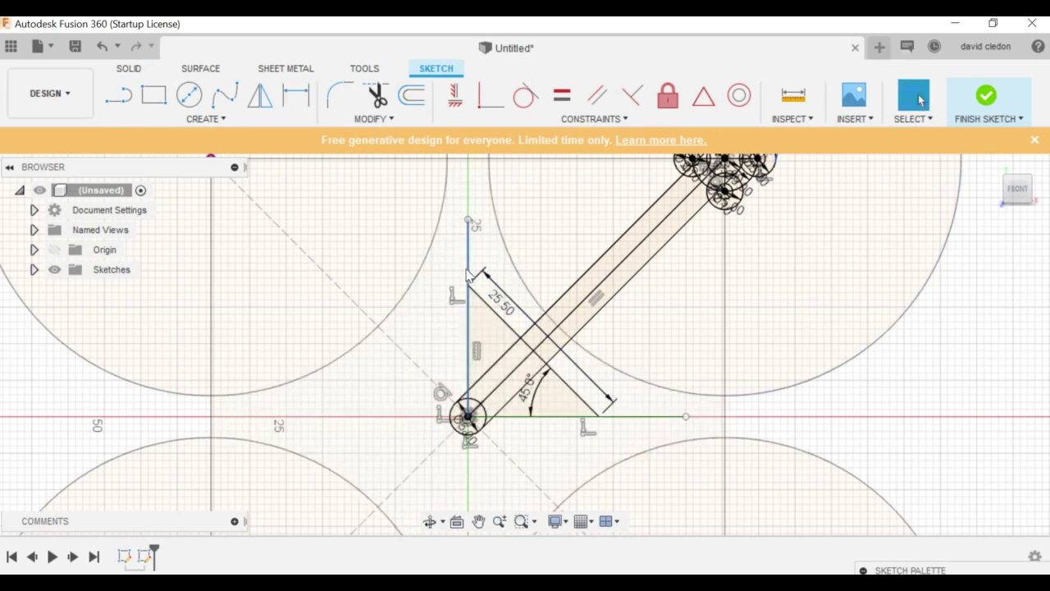
Step: Draw a 2.1 mm diameter circle centered on the diagonal line's upper endpoint
scroll(469, 291, "up", 3)
key("c")
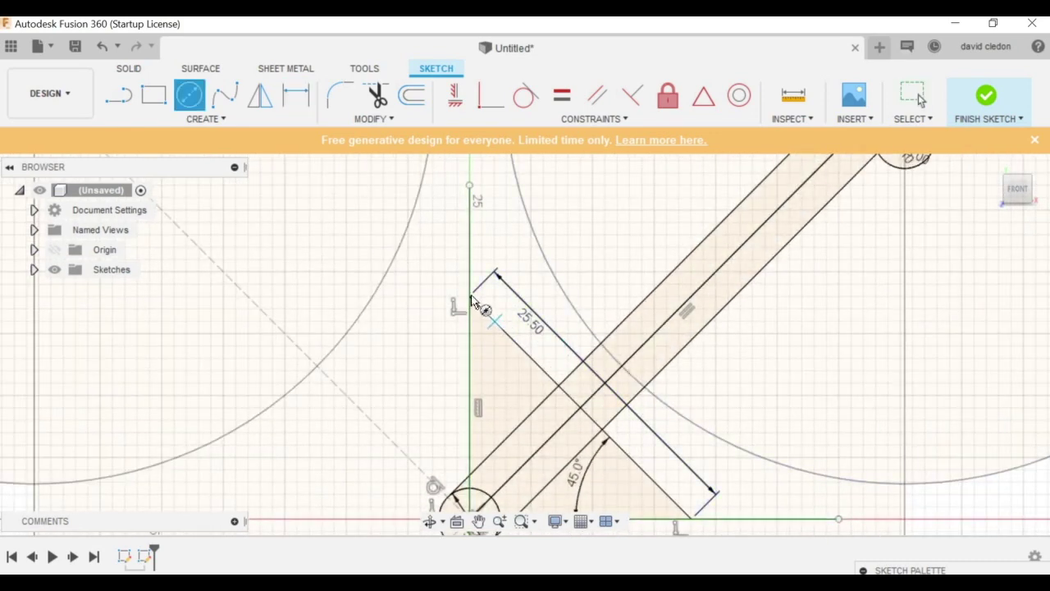
left_click(469, 297)
type("2.1")
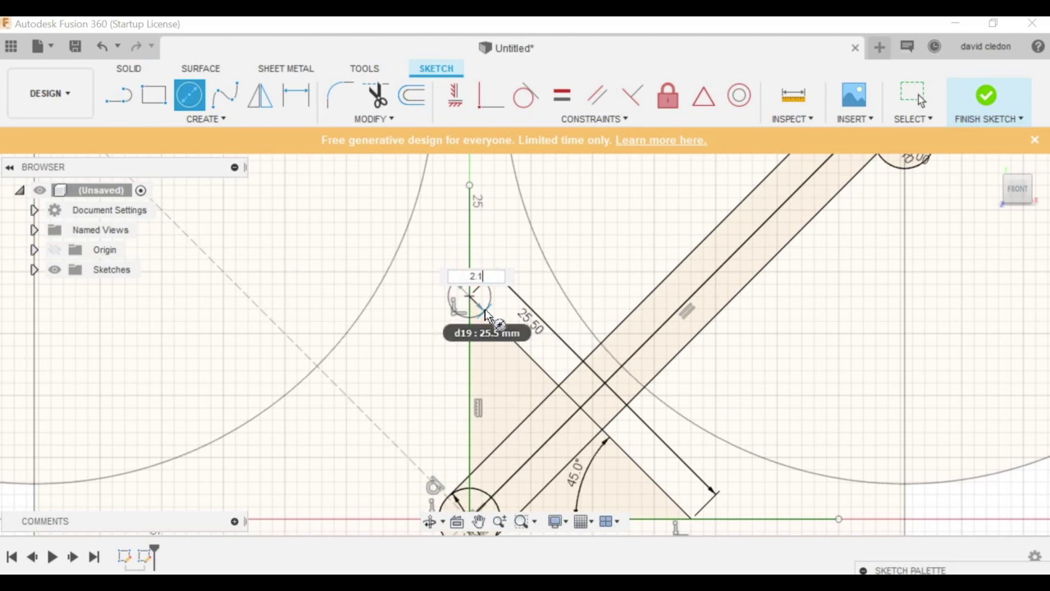
key("Return")
key("Escape")
Step: Draw a 2.1 mm diameter circle centered on the diagonal line's lower endpoint on the horizontal line
scroll(478, 329, "down", 3)
scroll(562, 361, "up", 3)
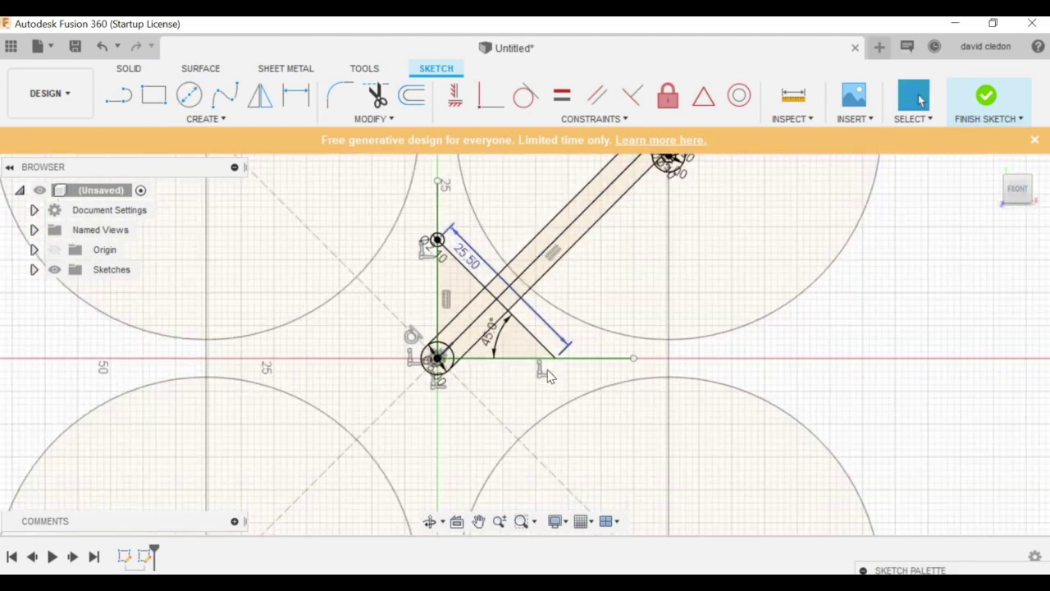
key("c")
left_click(553, 383)
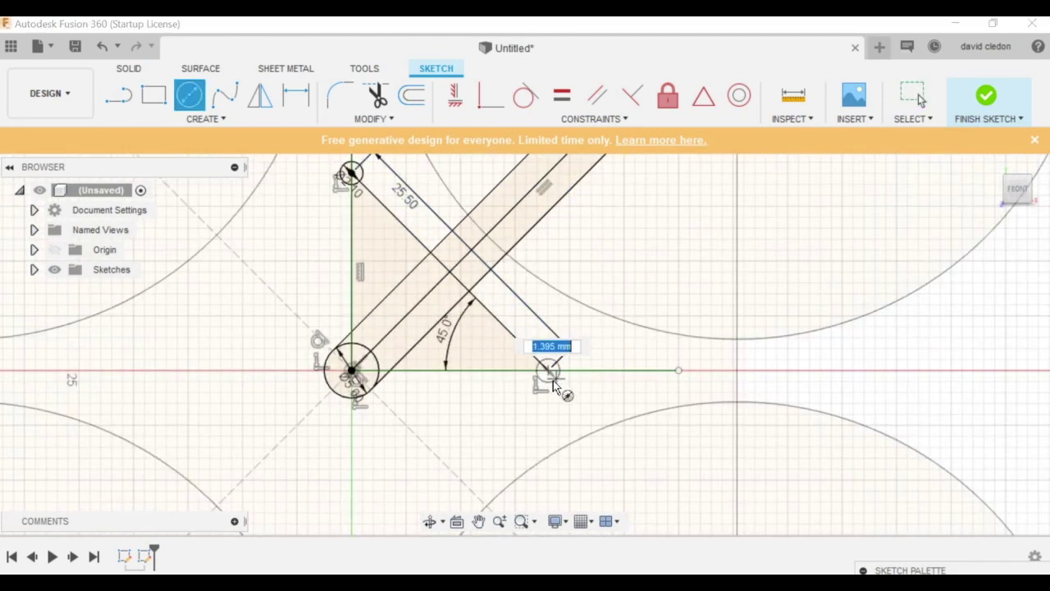
type("2.1")
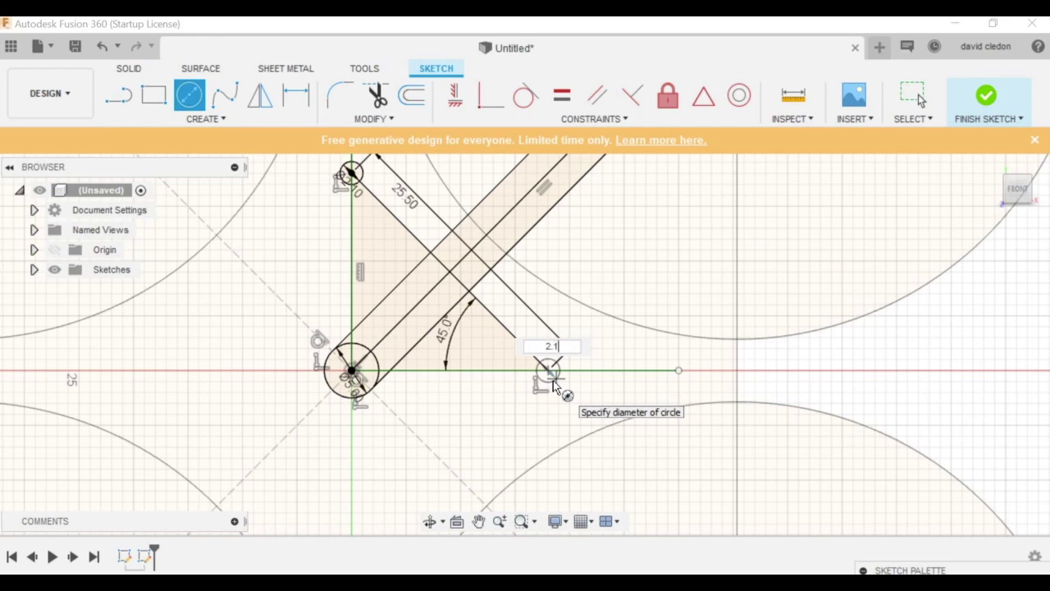
key("Return")
Step: Draw a 5 mm diameter circle concentric with the 2.1 mm circle at the diagonal line's lower endpoint
scroll(628, 280, "up", 2)
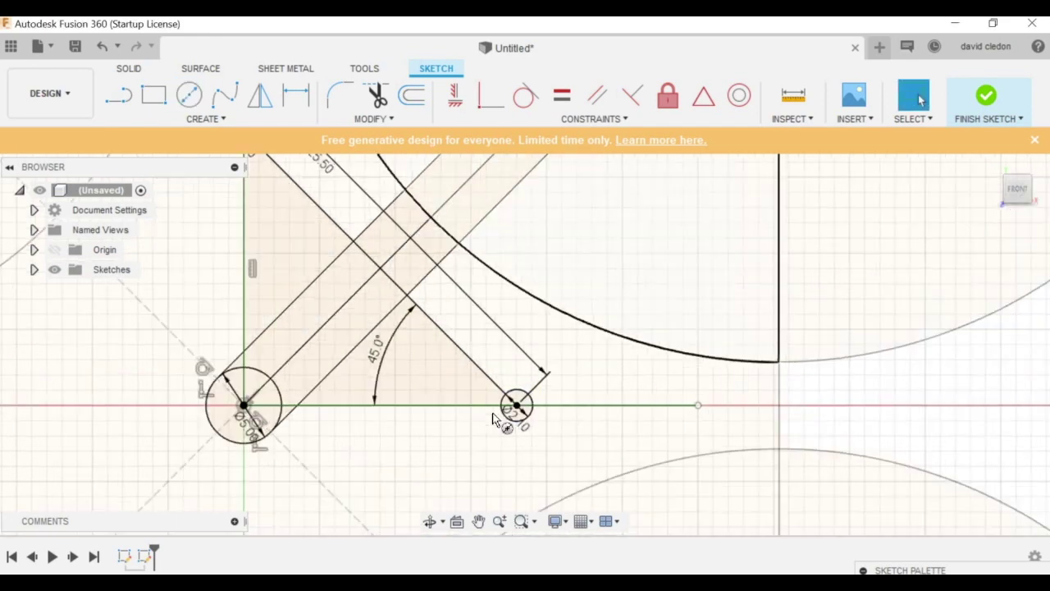
scroll(506, 452, "down", 2)
middle_click_drag(484, 347, 555, 297)
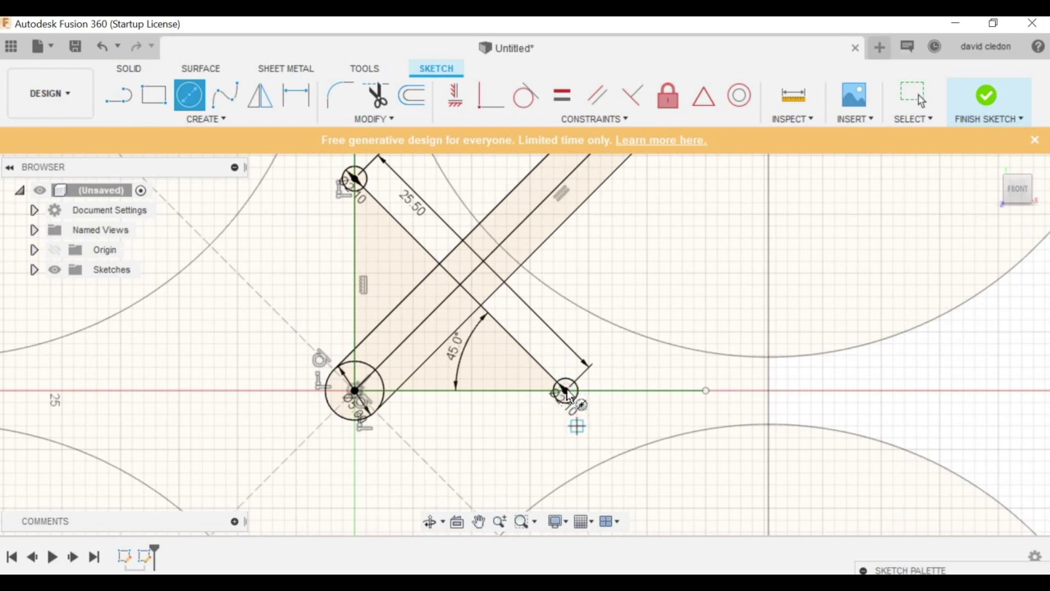
left_click(566, 392)
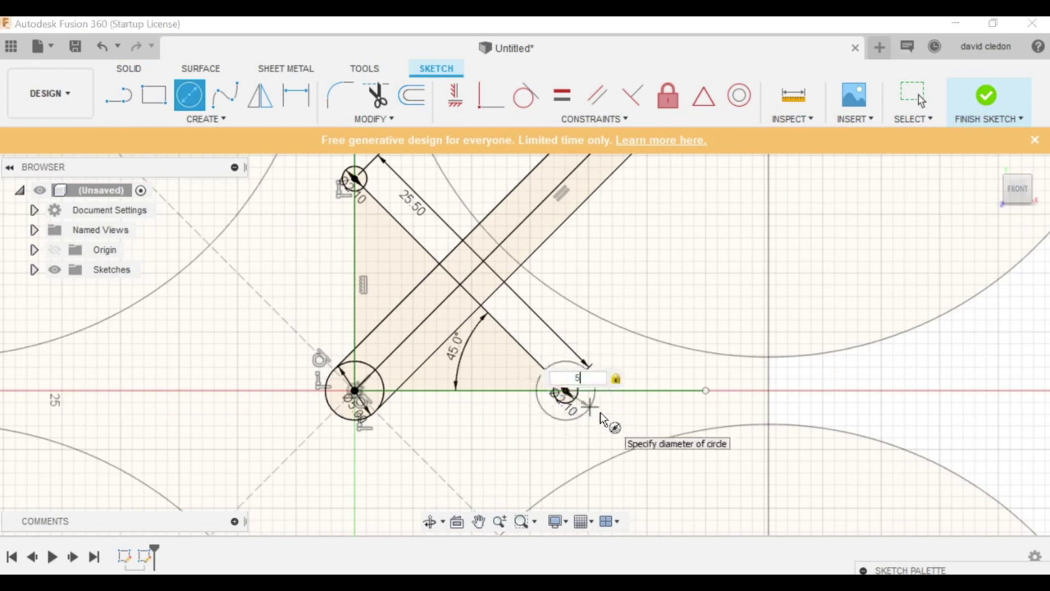
key("Return")
Step: Draw a 5 mm diameter circle concentric with the 2.1 mm circle at the diagonal line's upper endpoint
key("c")
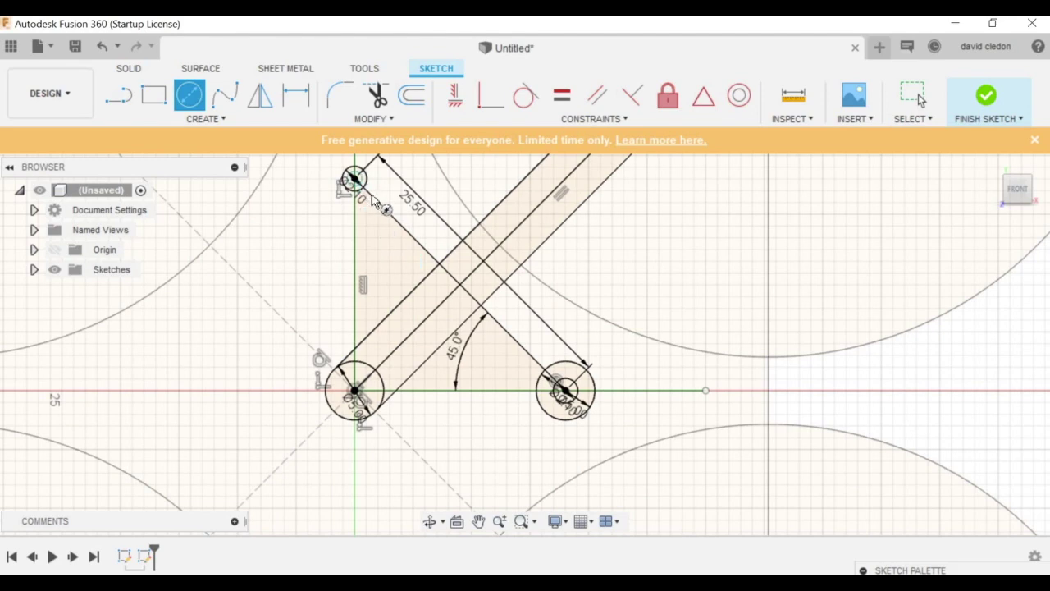
left_click(355, 179)
type("5")
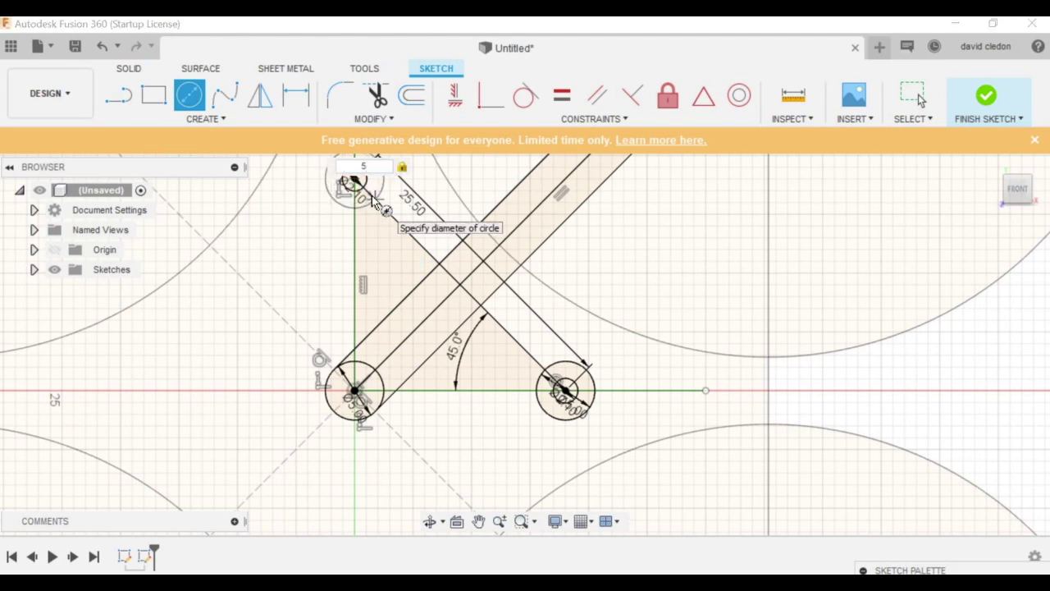
key("Return")
key("Escape")
Step: Draw a 3 mm diameter circle centered on the diagonal line's lower endpoint on the horizontal line
scroll(545, 336, "down", 3)
scroll(541, 328, "up", 3)
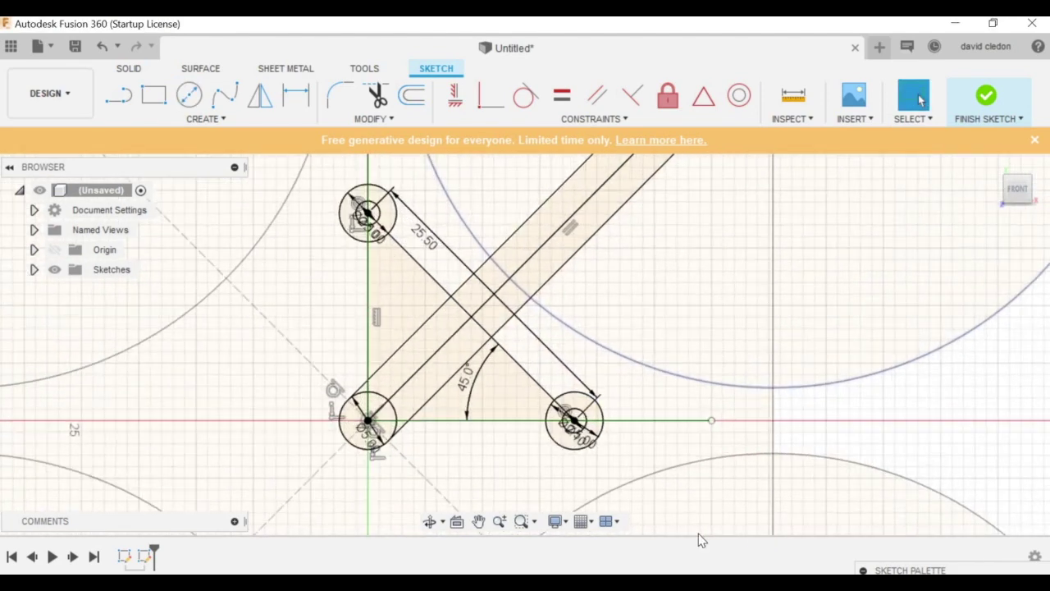
left_click(574, 420)
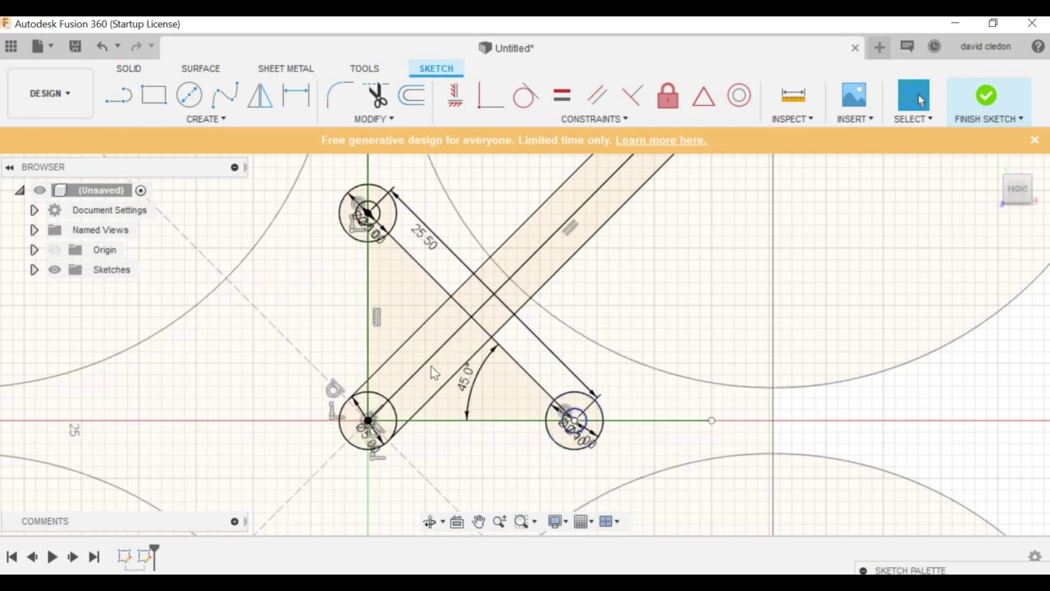
key("Escape")
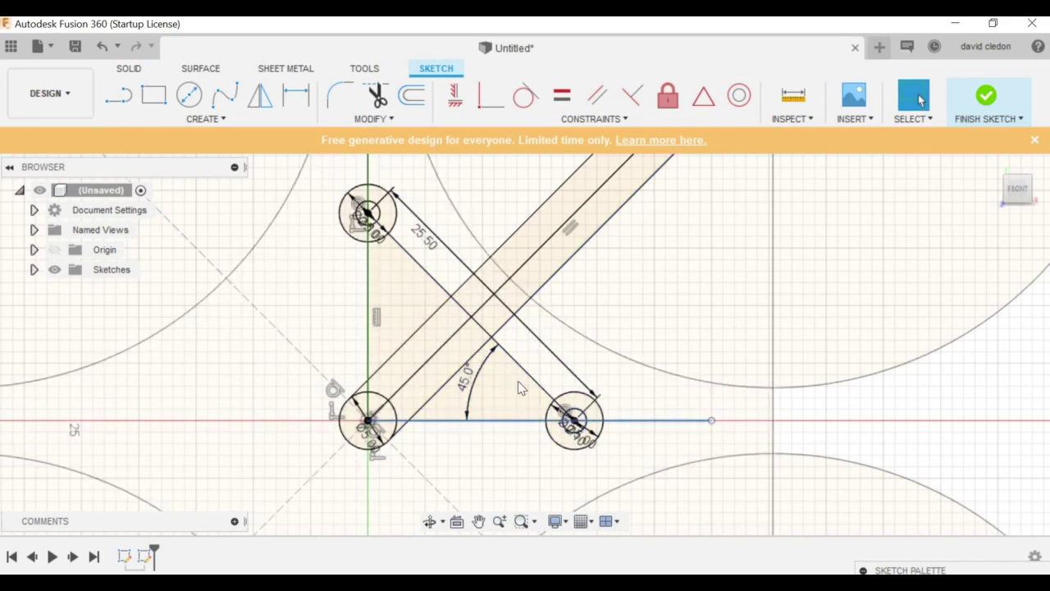
key("c")
left_click(603, 443)
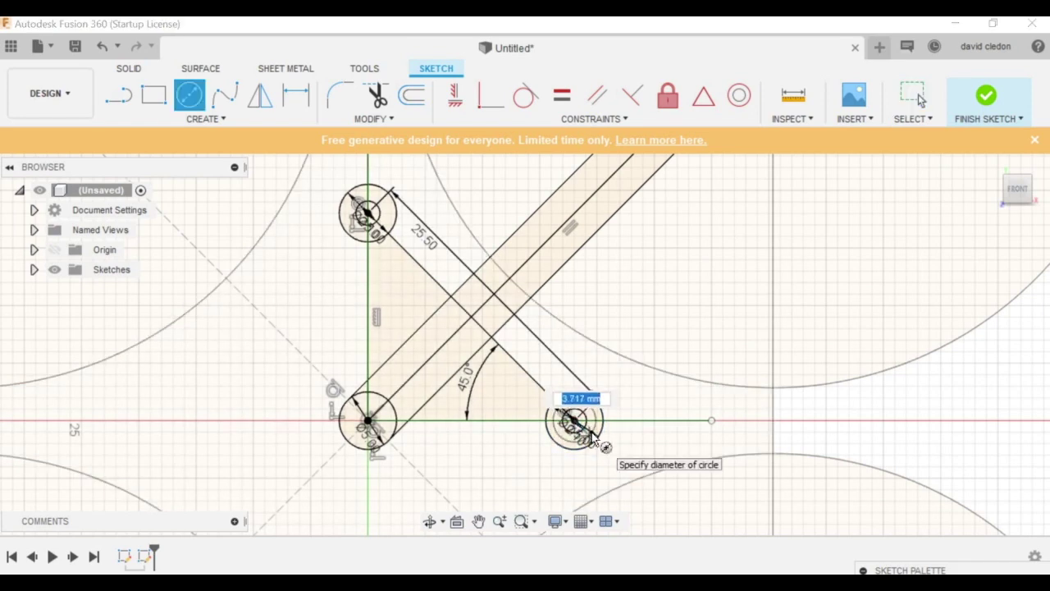
type("3")
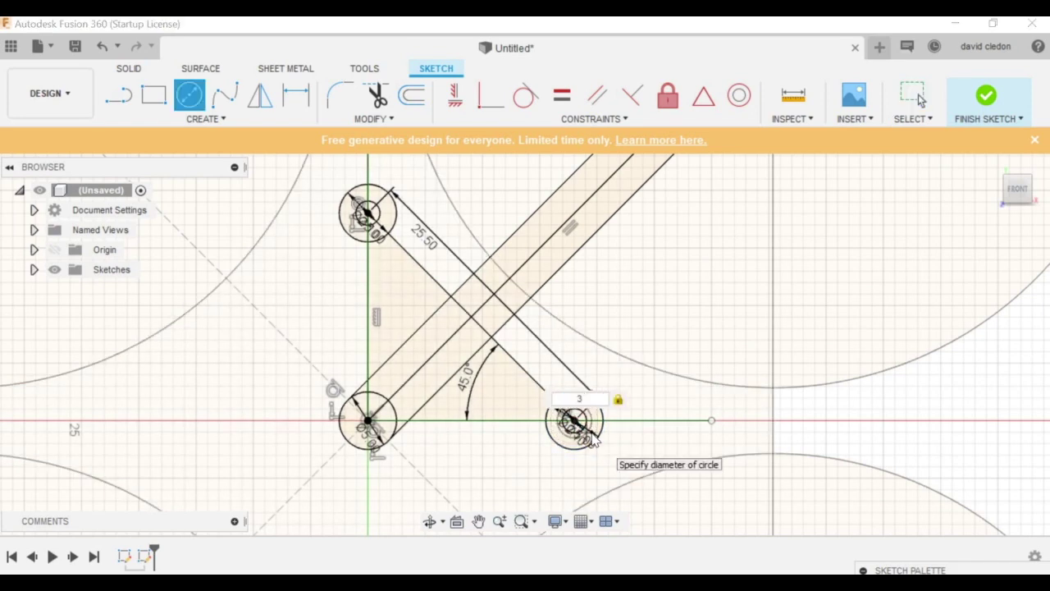
key("Return")
key("Escape")
Step: Move the 5 mm and 2.1 mm diameter labels at the diagonal line's lower endpoint outside the concentric circles
scroll(594, 441, "up", 3)
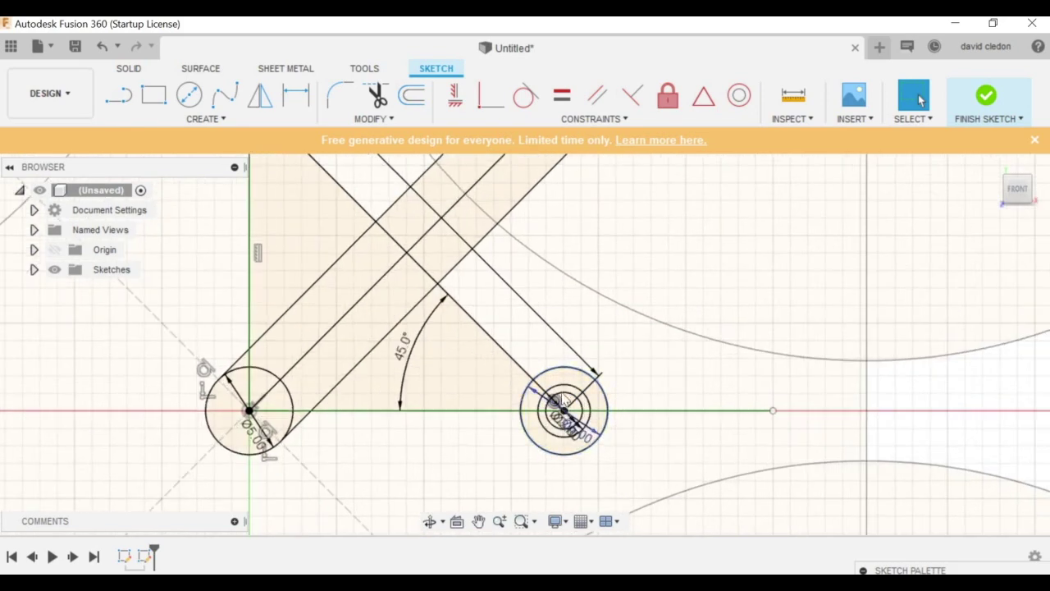
scroll(566, 410, "up", 5)
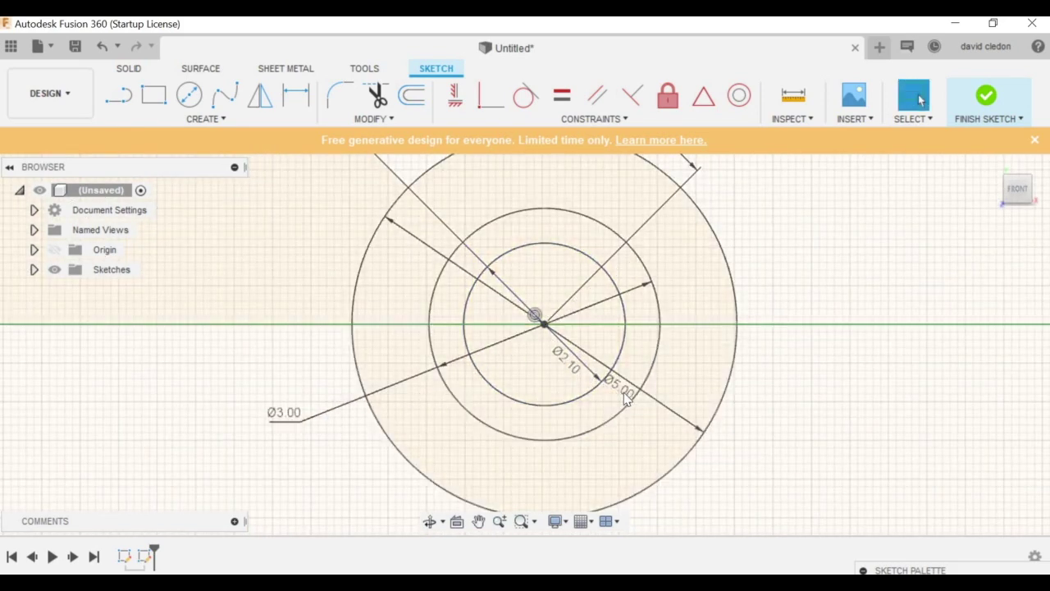
left_click_drag(624, 392, 825, 384)
left_click_drag(569, 366, 794, 483)
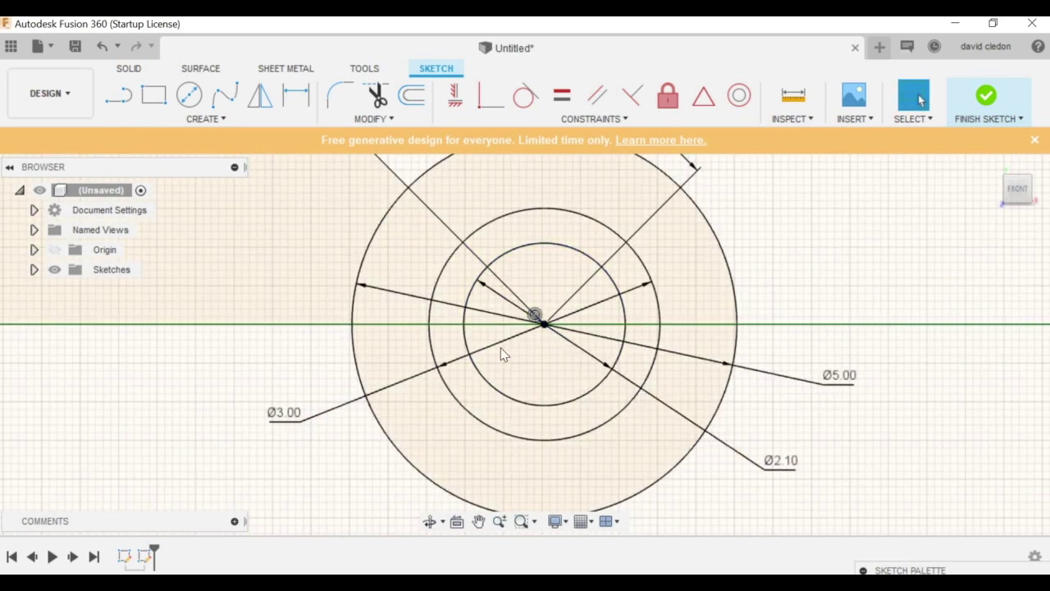
Step: Draw a 3 mm diameter circle centered on the diagonal line's upper endpoint
scroll(410, 377, "down", 8)
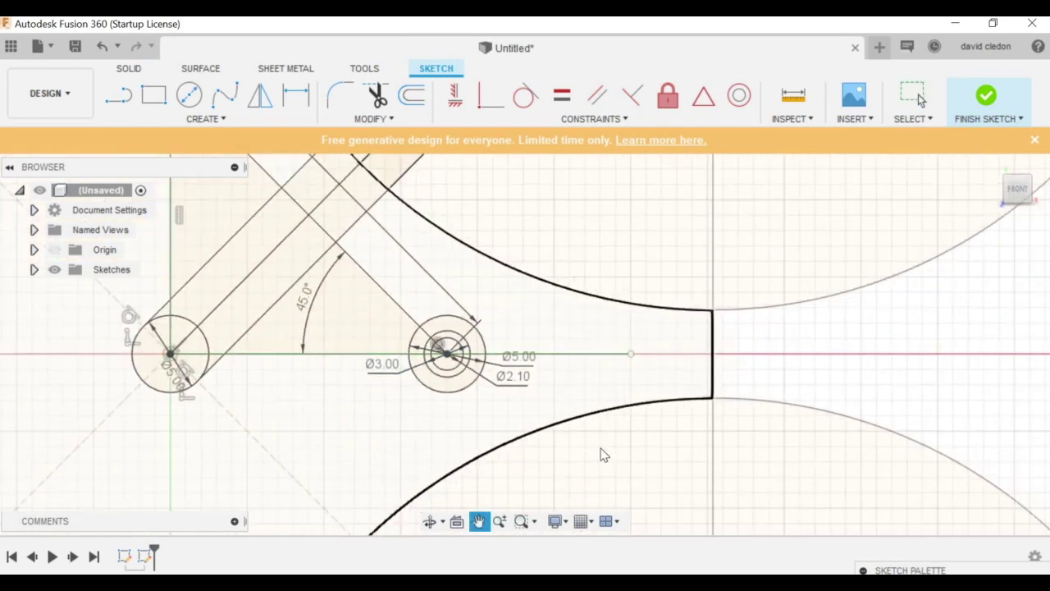
middle_click_drag(603, 455, 691, 493)
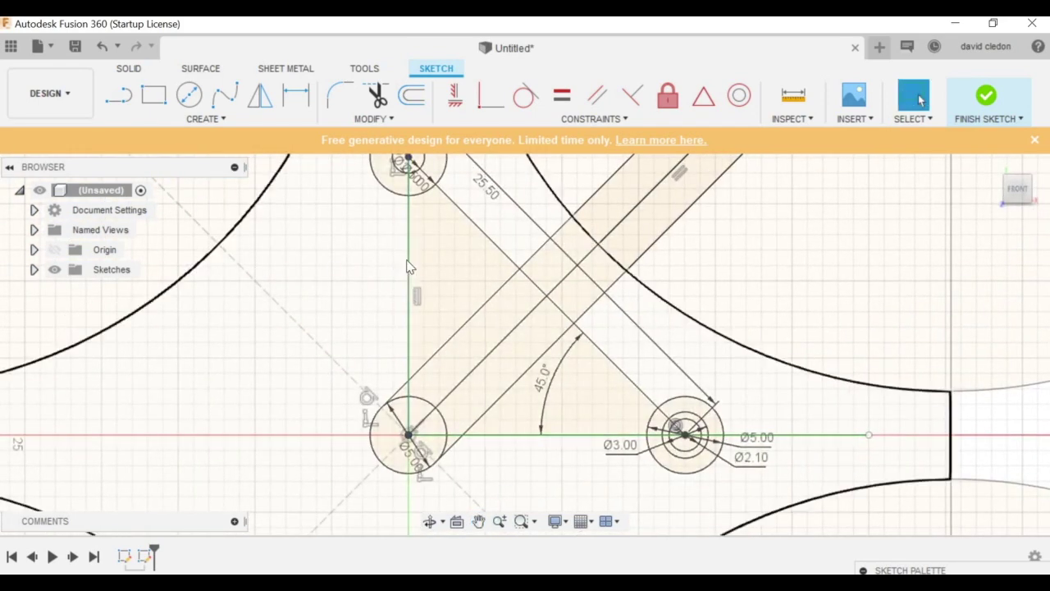
middle_click_drag(418, 237, 432, 316)
key("c")
left_click(448, 267)
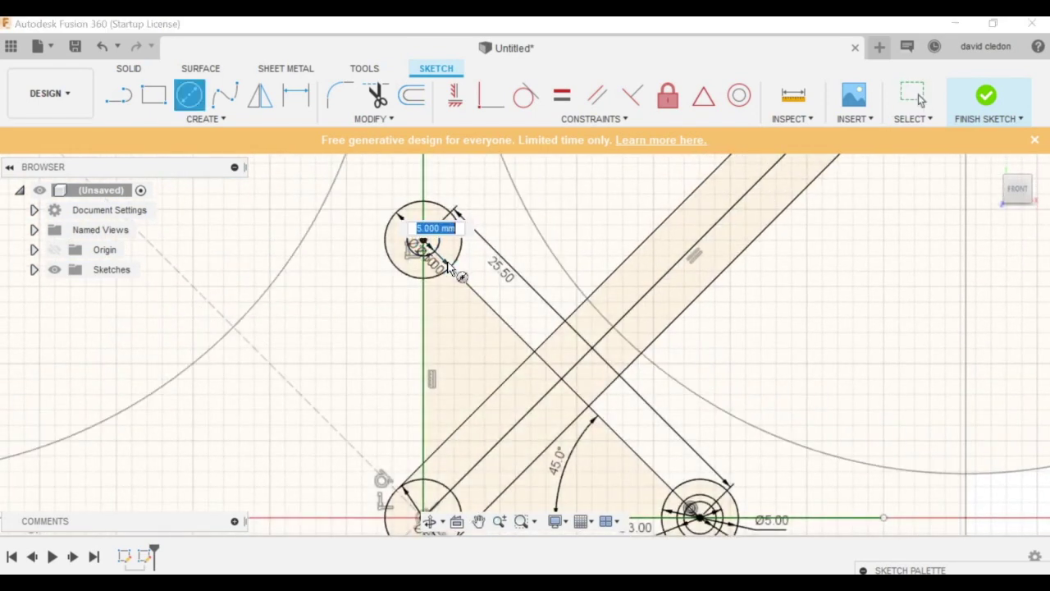
type("3")
key("Return")
key("Escape")
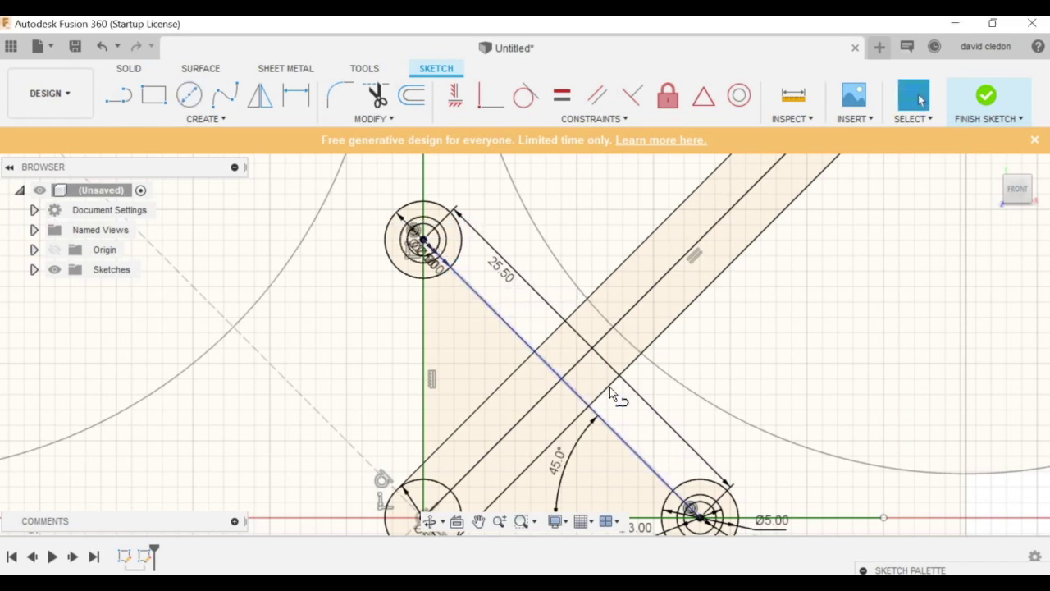
Step: Draw a line along the outer side of the diagonal, connecting the 3 mm circles at its two endpoints
scroll(531, 366, "down", 2)
key("l")
scroll(653, 445, "up", 3)
left_click(658, 466)
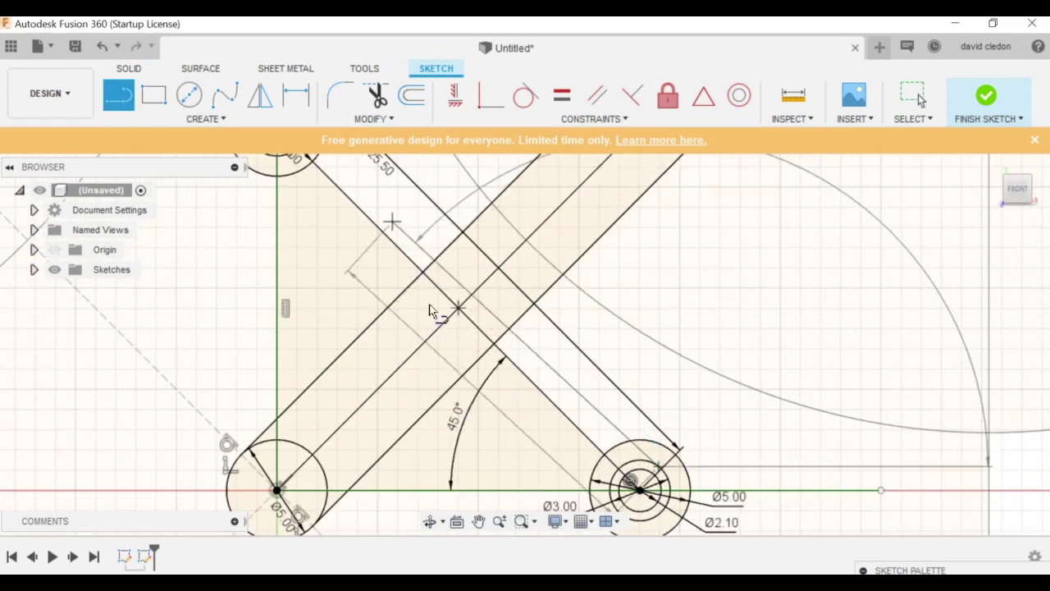
scroll(429, 303, "down", 1)
middle_click_drag(429, 303, 525, 279)
left_click(413, 272)
scroll(671, 407, "up", 3)
key("Escape")
Step: Apply a tangent constraint between the outer side line and the 3 mm circle at the diagonal's lower endpoint
middle_click_drag(708, 415, 632, 322)
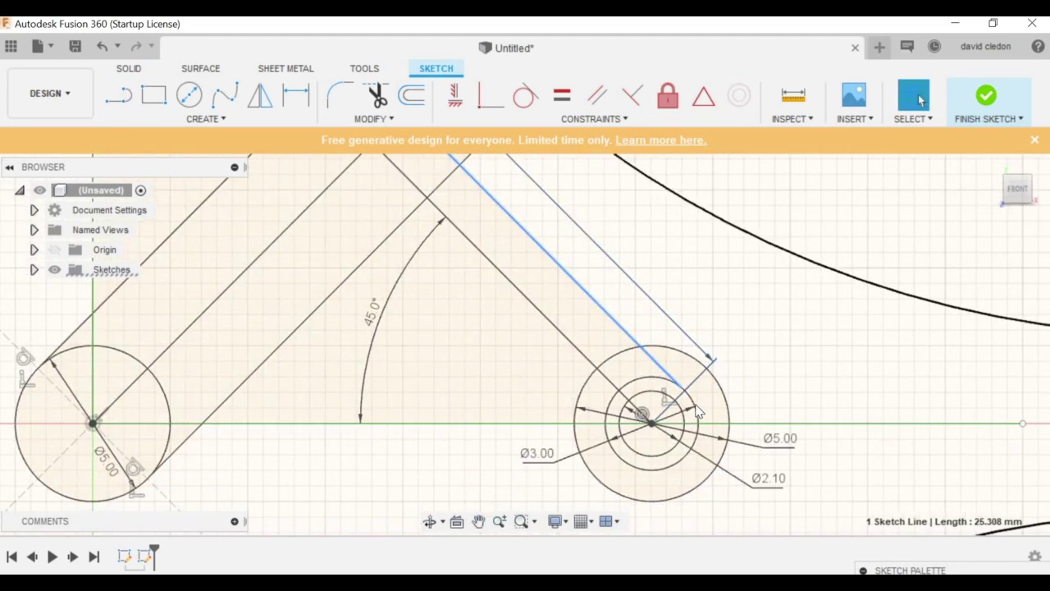
right_click(693, 405)
left_click(669, 294)
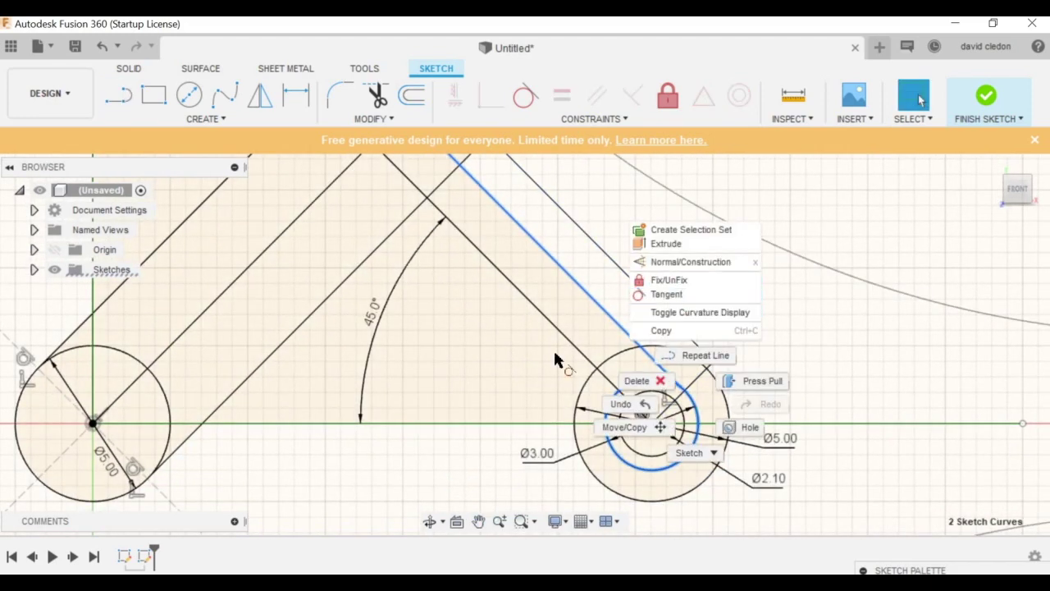
Step: Draw a line along the inner side of the diagonal, from the upper 2.1 mm circle to the lower 3 mm circle
middle_click_drag(409, 356, 504, 452)
scroll(504, 451, "down", 3)
middle_click_drag(383, 340, 404, 364)
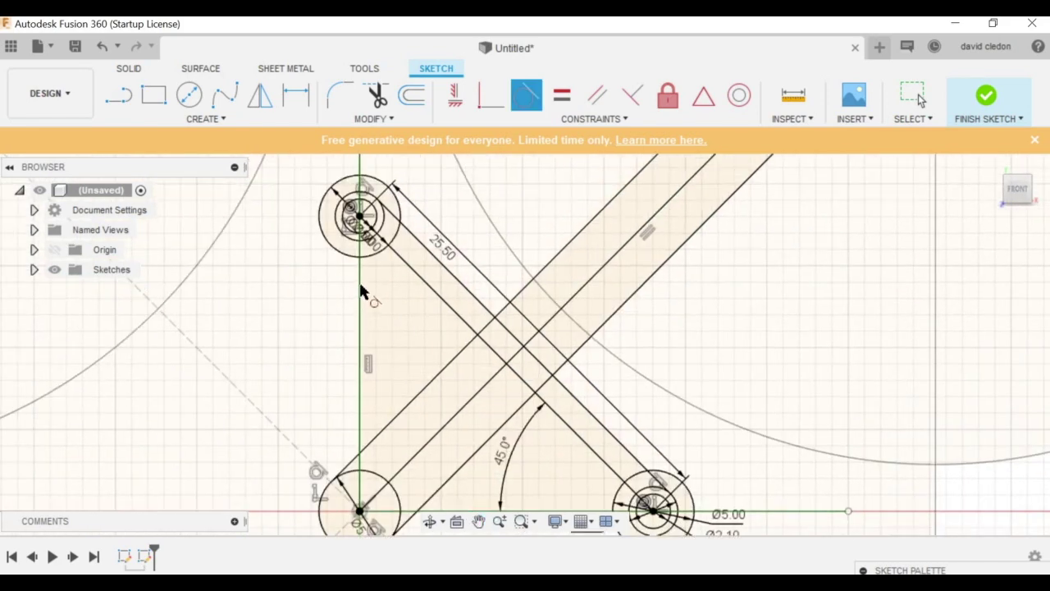
key("l")
scroll(349, 228, "up", 3)
left_click(345, 227)
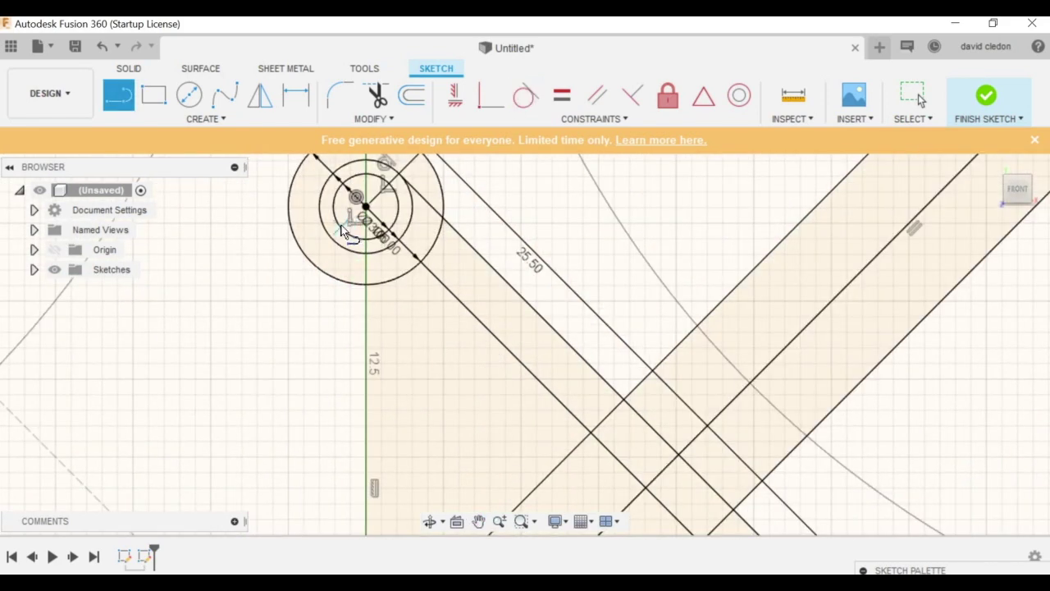
scroll(449, 412, "down", 3)
middle_click_drag(497, 451, 413, 271)
scroll(581, 417, "up", 3)
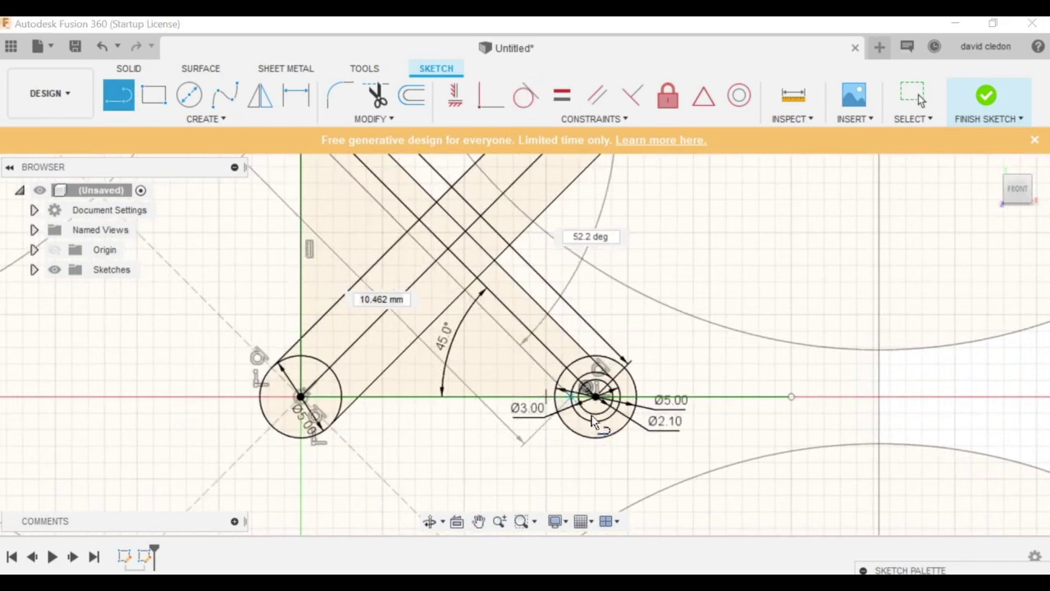
left_click(576, 418)
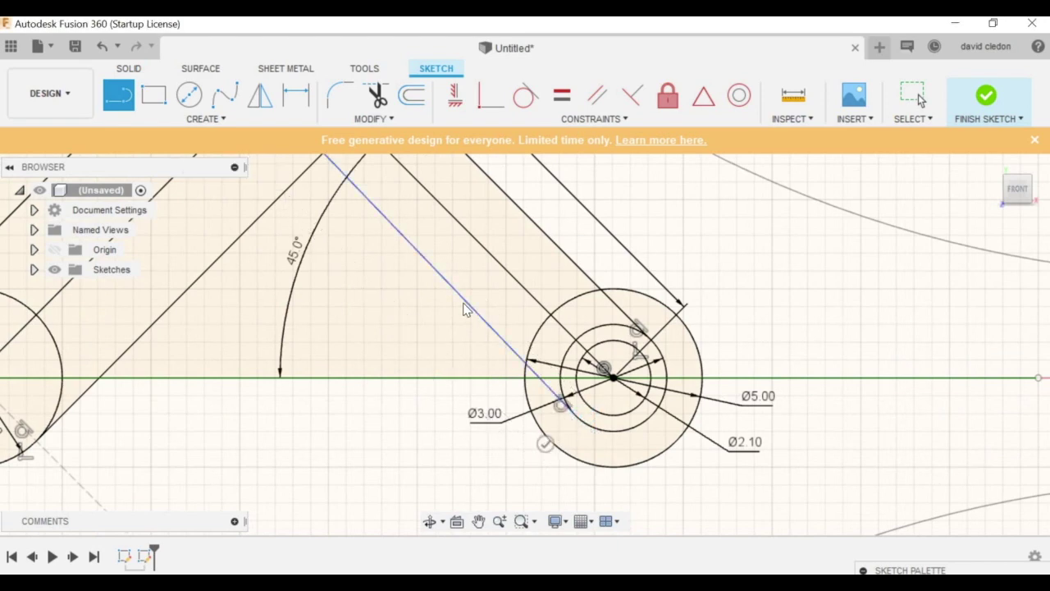
scroll(576, 421, "down", 3)
key("Escape")
Step: Try to make the inner side line tangent to the 2.1 mm circle at the diagonal's upper endpoint
scroll(397, 240, "up", 4)
scroll(434, 277, "down", 2)
scroll(410, 184, "up", 2)
left_click(433, 274)
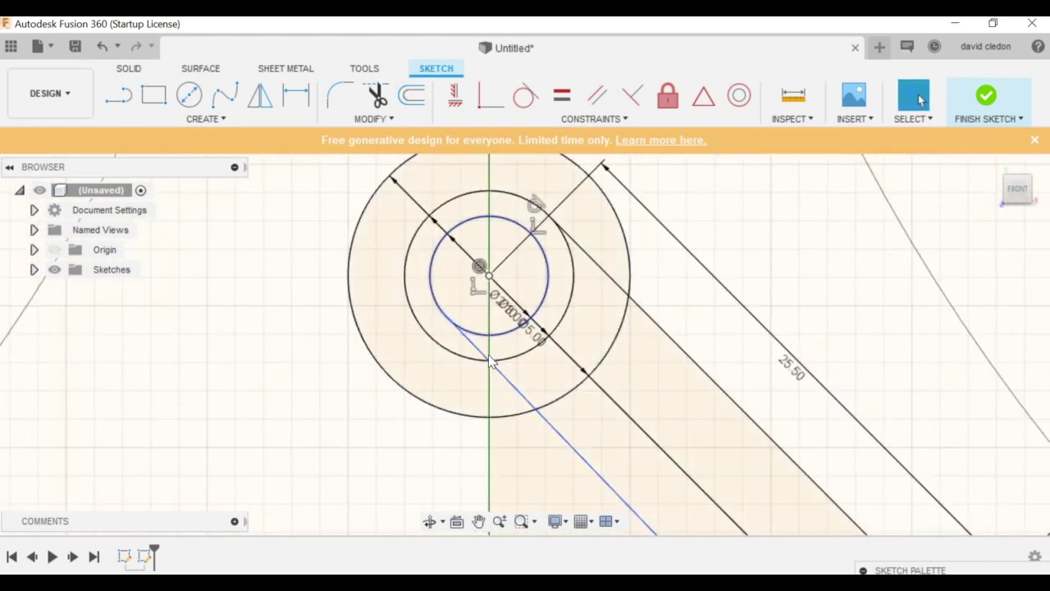
left_click(490, 380, "shift")
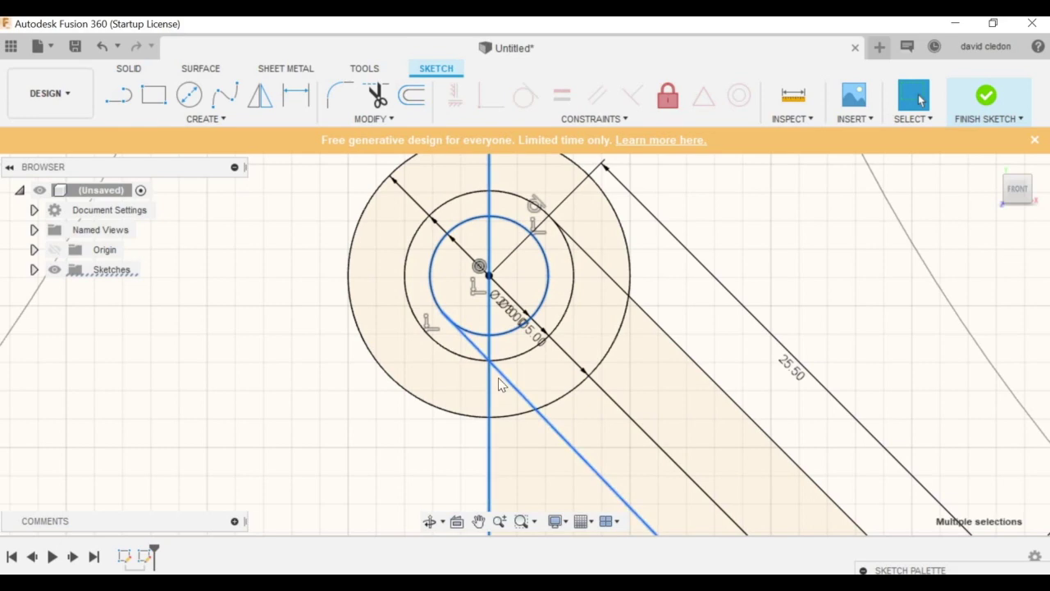
right_click(502, 378)
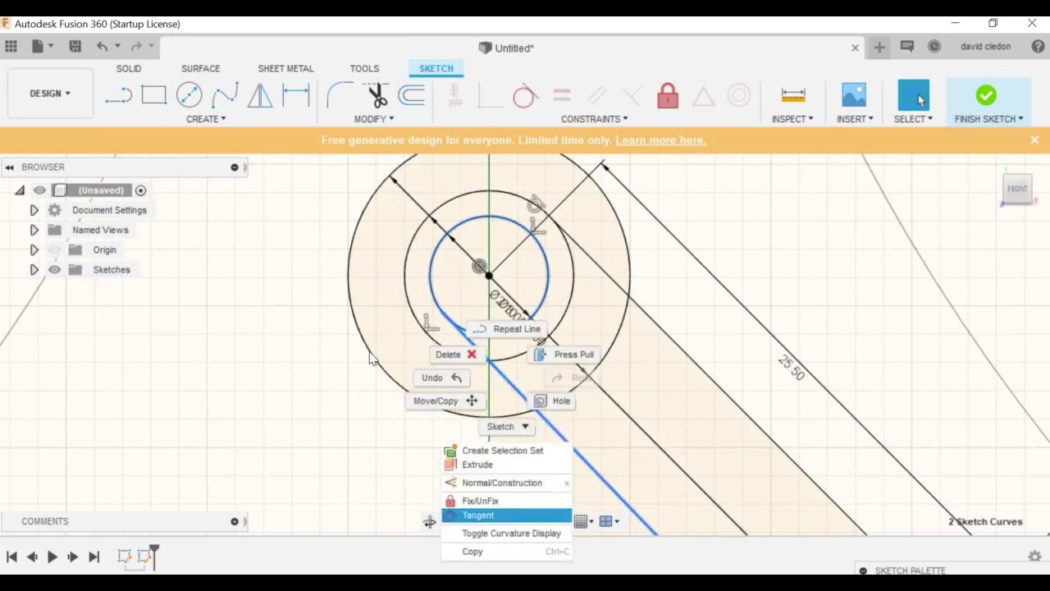
left_click(496, 514)
Step: Apply a tangent constraint between the inner side line and the 2.1 mm circle at the diagonal's upper endpoint
scroll(371, 361, "down", 3)
scroll(371, 361, "down", 2)
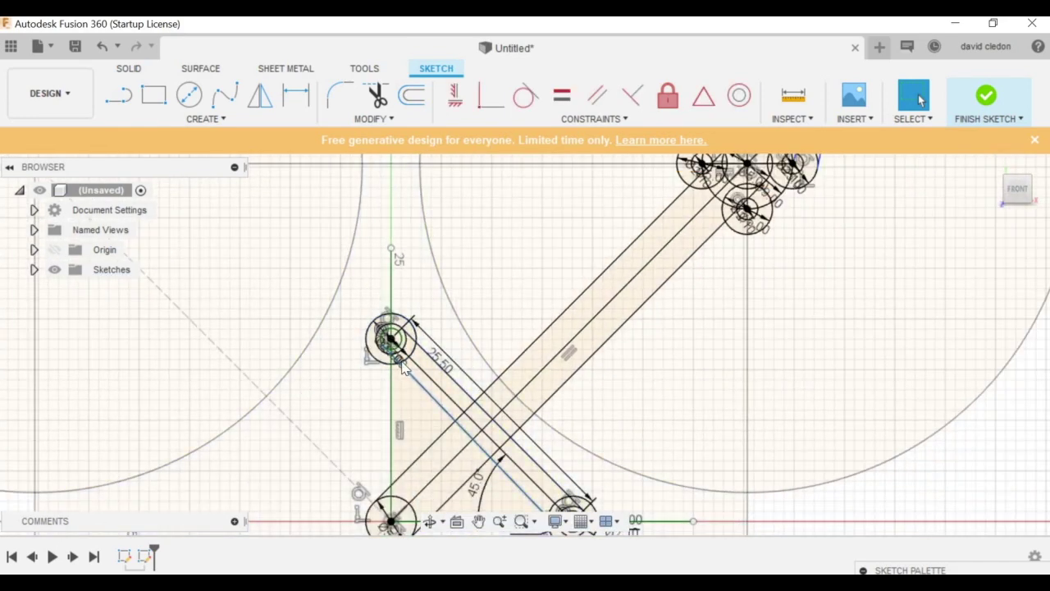
scroll(377, 353, "up", 5)
middle_click_drag(256, 377, 280, 422)
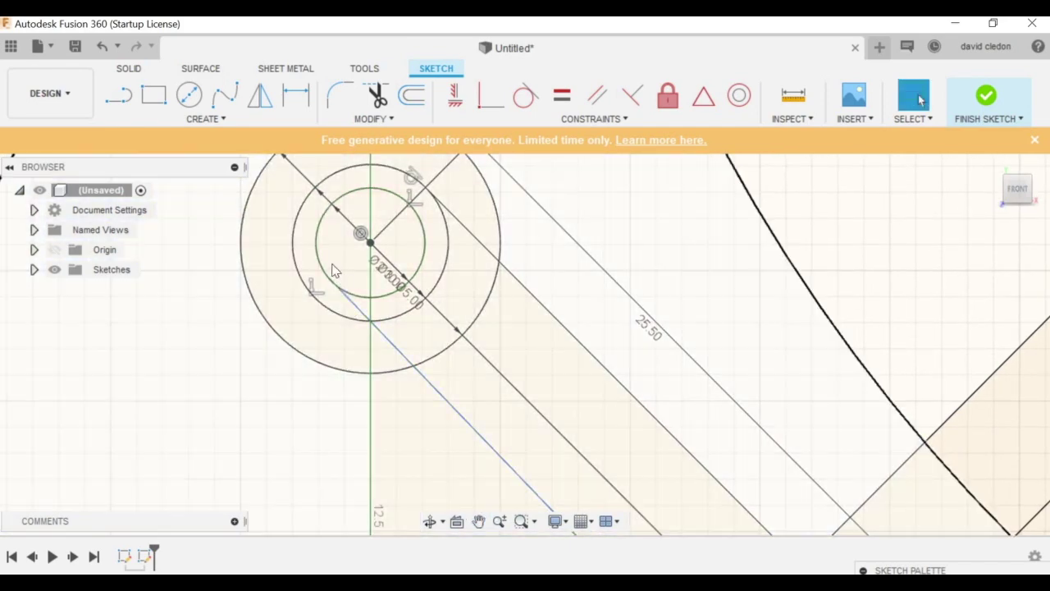
left_click(334, 281)
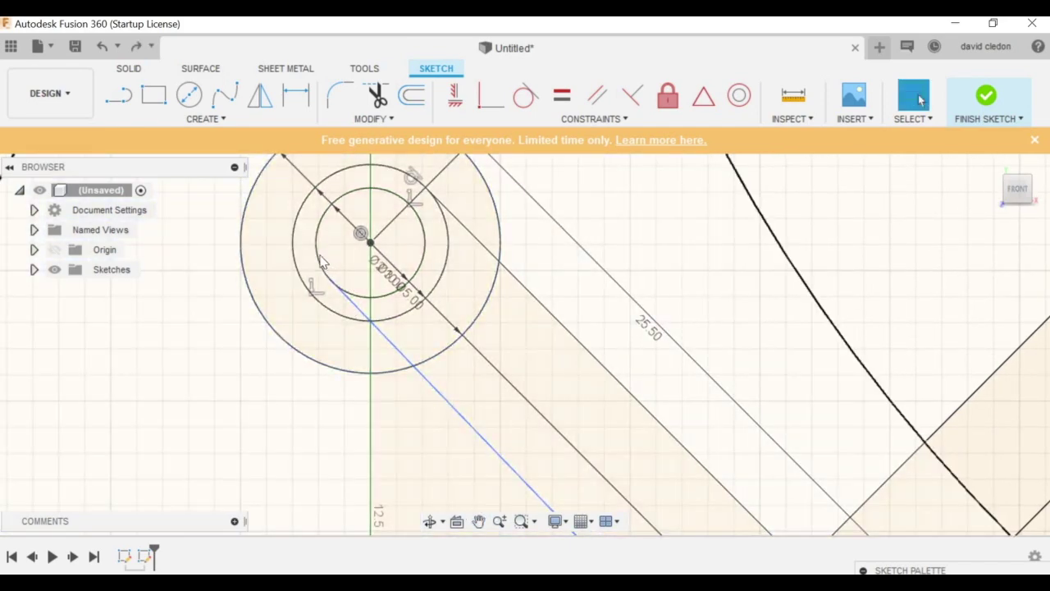
right_click(385, 347)
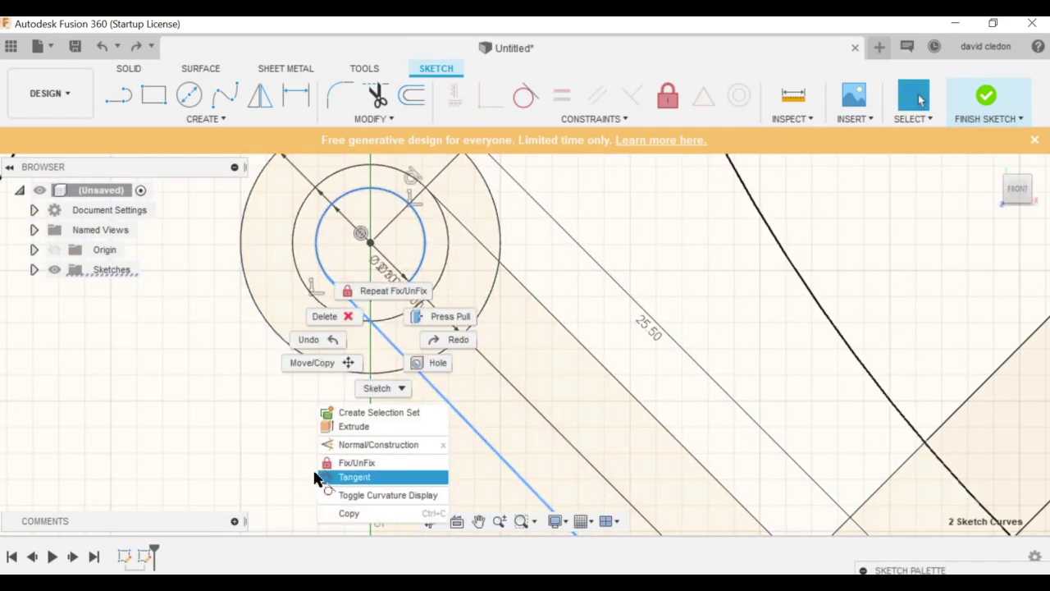
left_click(354, 477)
scroll(316, 481, "down", 5)
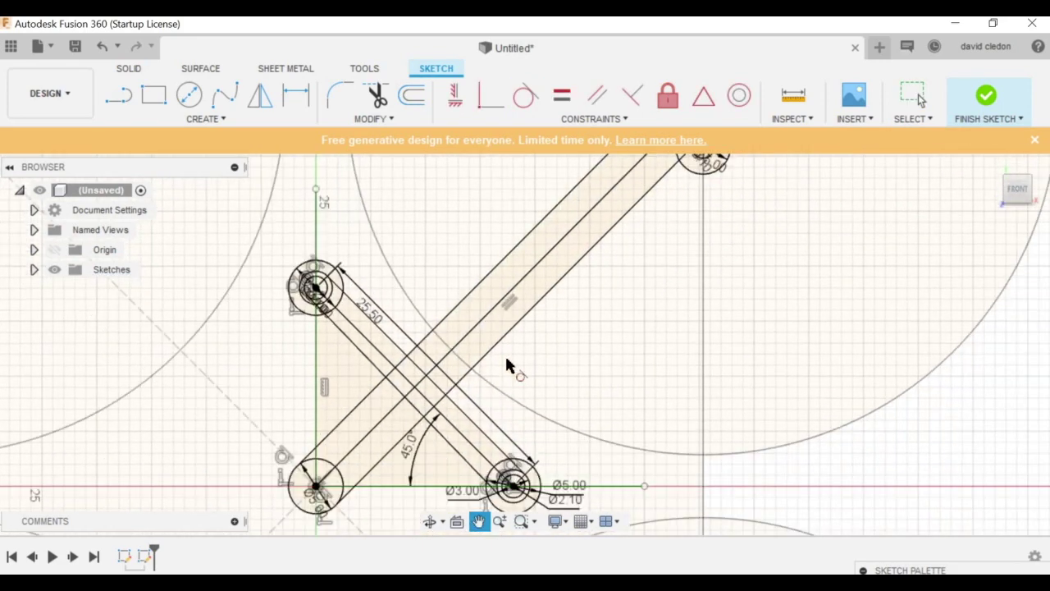
scroll(506, 359, "down", 4)
scroll(605, 431, "down", 1)
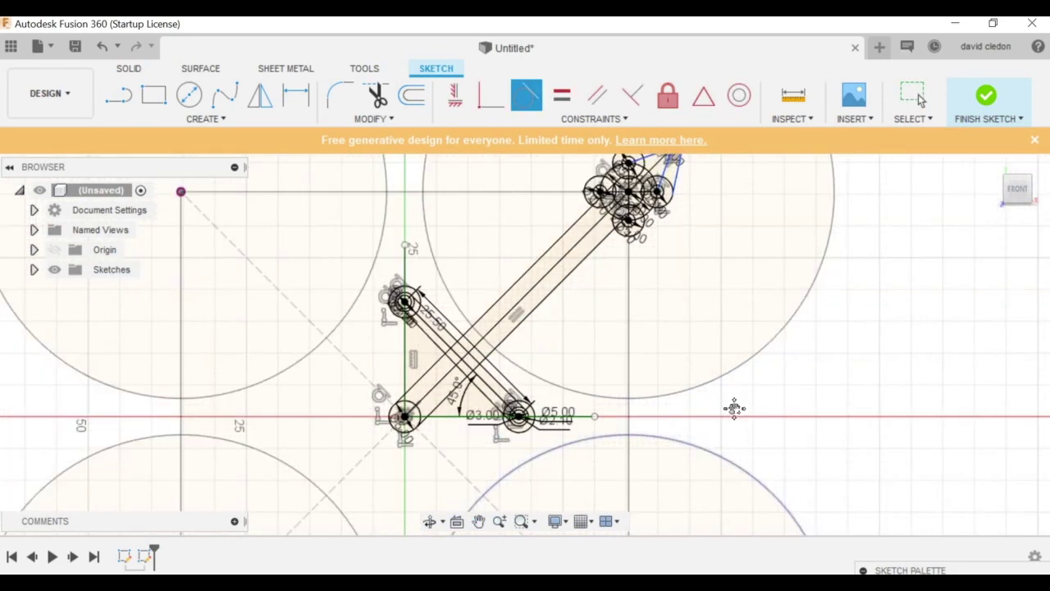
scroll(736, 411, "down", 2)
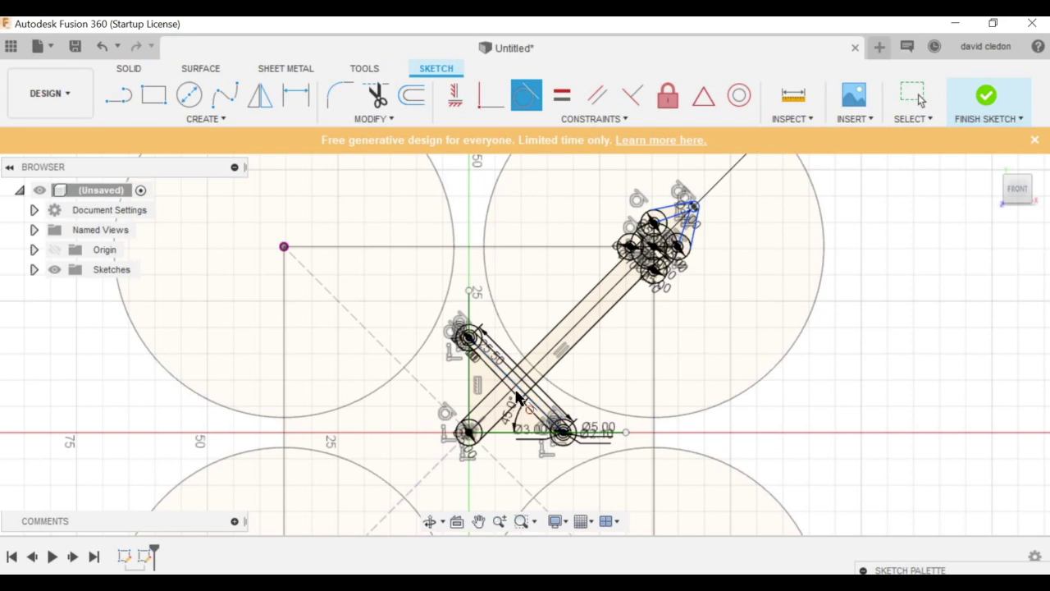
Step: Draw a circle centered on the motor mount's center point, inside the 5 mm circle
scroll(552, 261, "up", 3)
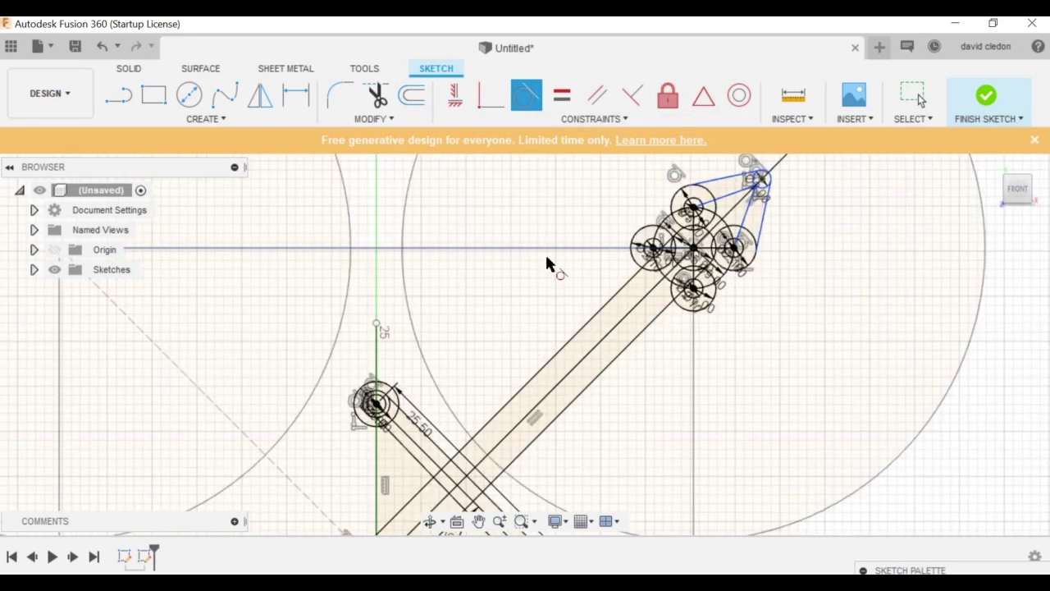
scroll(808, 260, "up", 3)
scroll(406, 373, "down", 3)
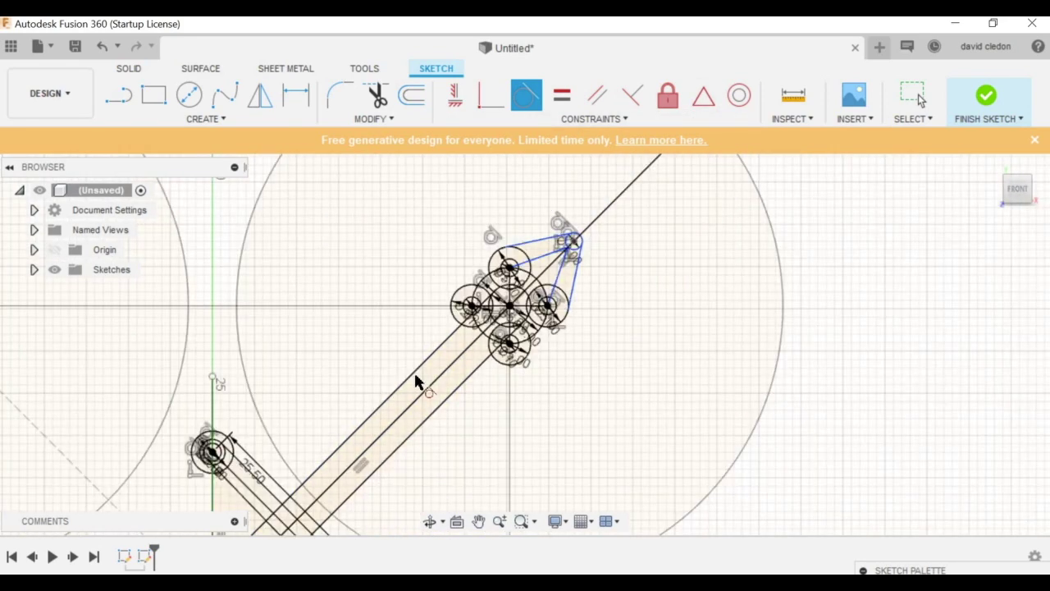
scroll(415, 382, "down", 2)
scroll(504, 328, "up", 6)
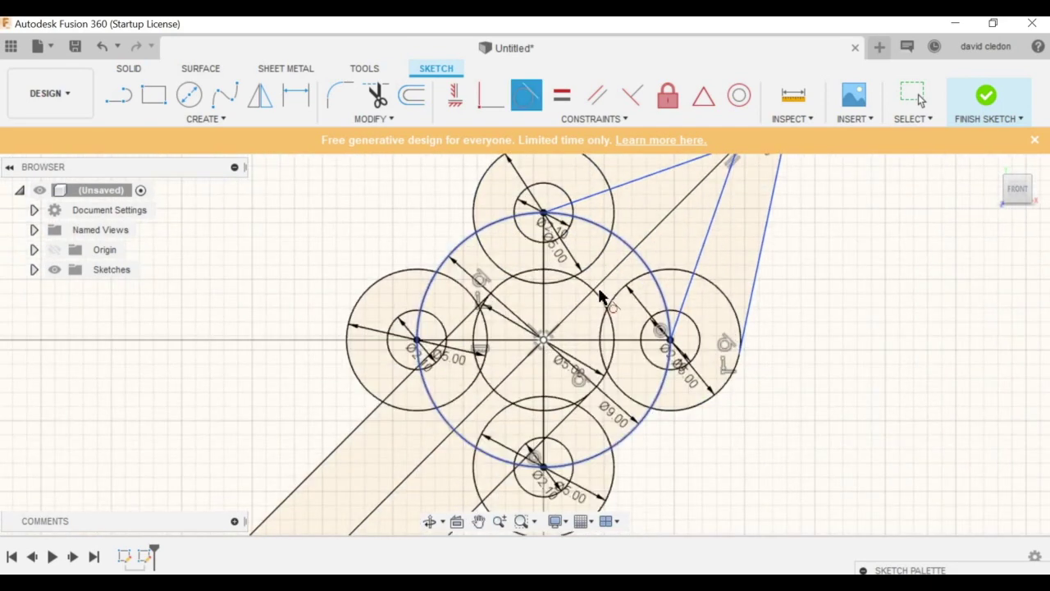
scroll(602, 297, "up", 2)
scroll(626, 299, "down", 3)
key("c")
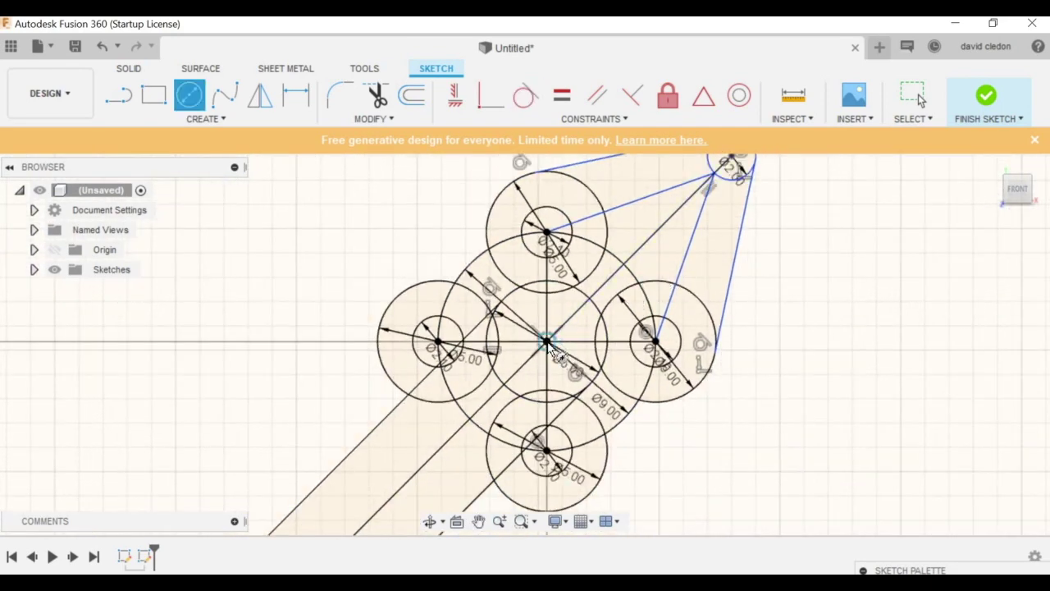
left_click(545, 340)
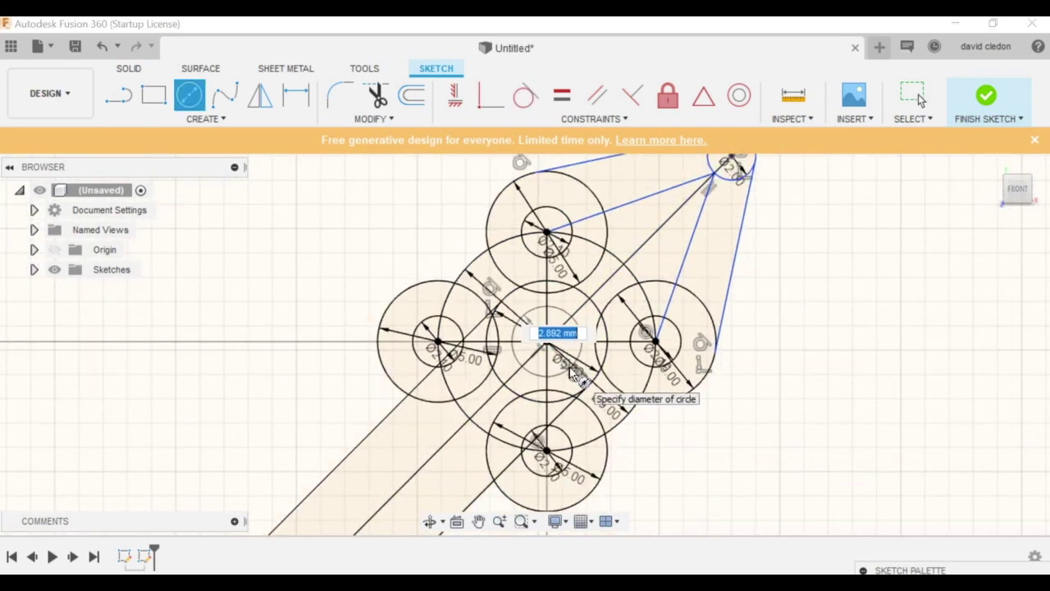
Step: Draw a 4.5 mm diameter circle at the centre of the four-hole motor mount
key("Tab")
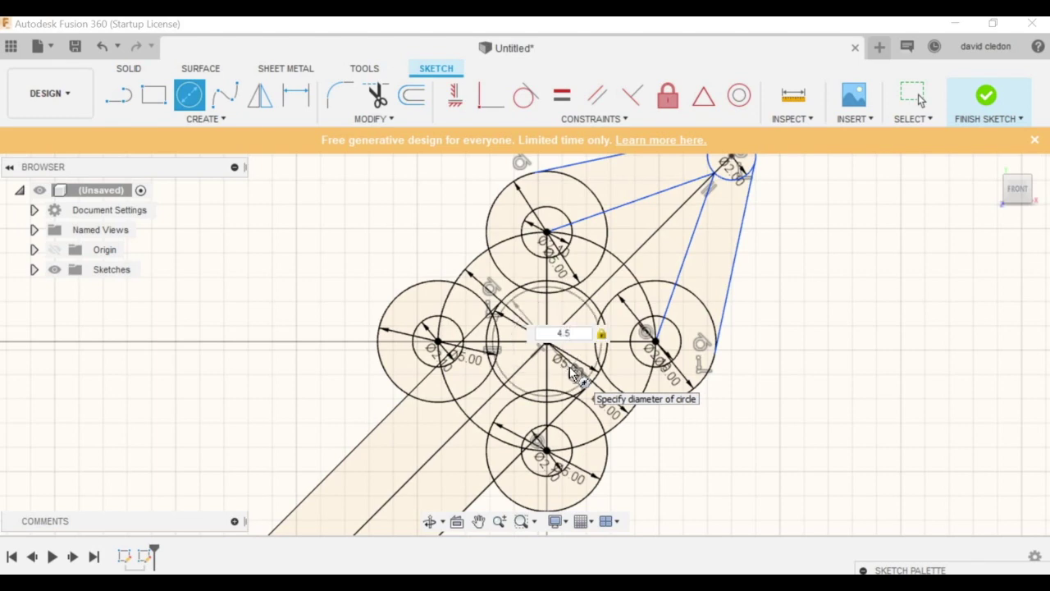
key("Return")
key("Escape")
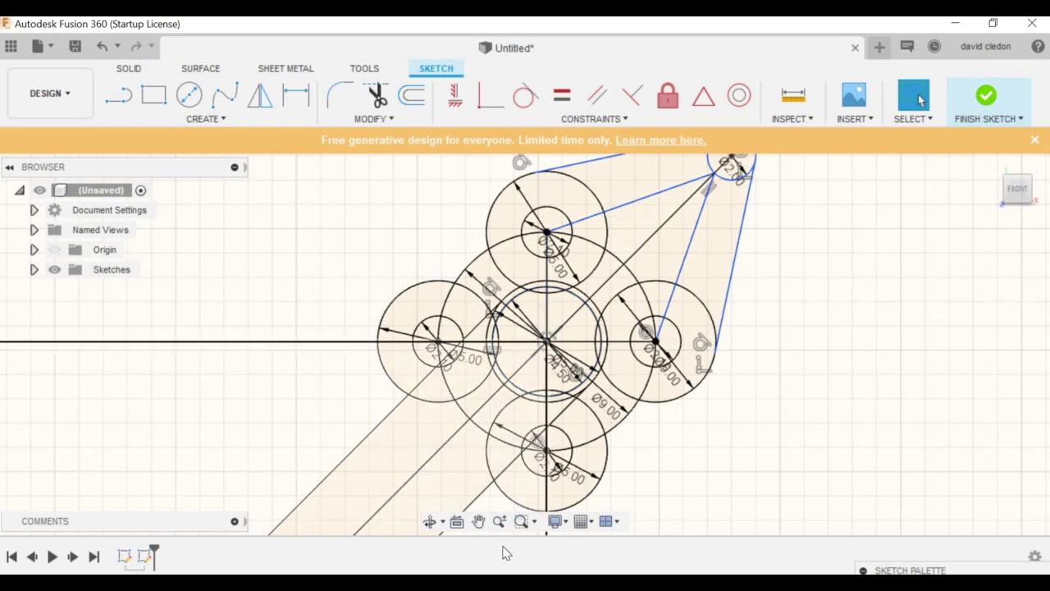
scroll(505, 367, "down", 3)
Step: Look up the arm centre hole size for 9 mm motor patterns in Frame Tutorial.pdf and return to Fusion 360
key("alt+Tab")
scroll(428, 266, "up", 5)
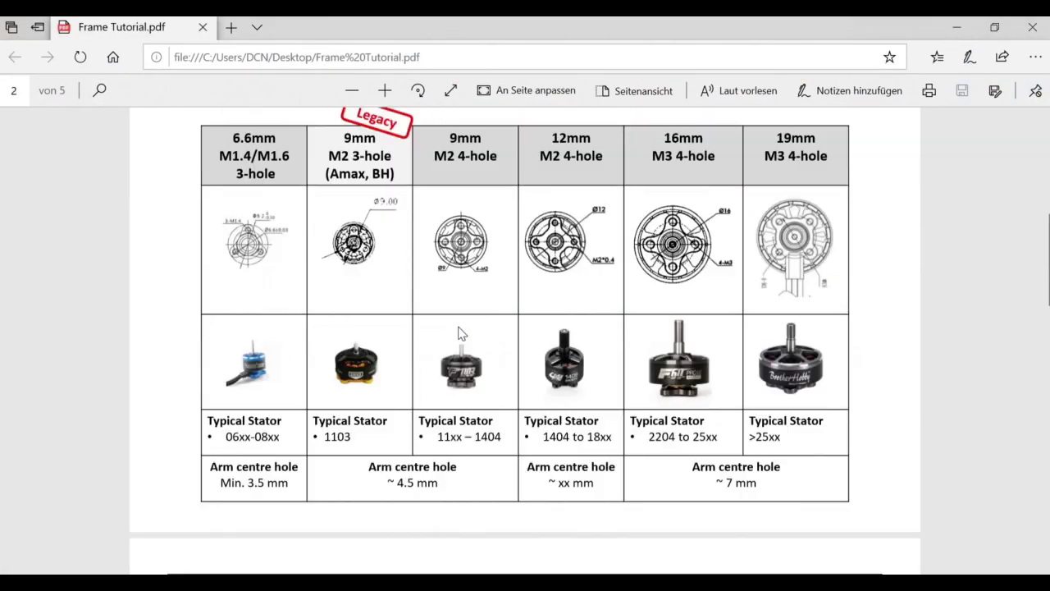
left_click_drag(444, 546, 380, 519)
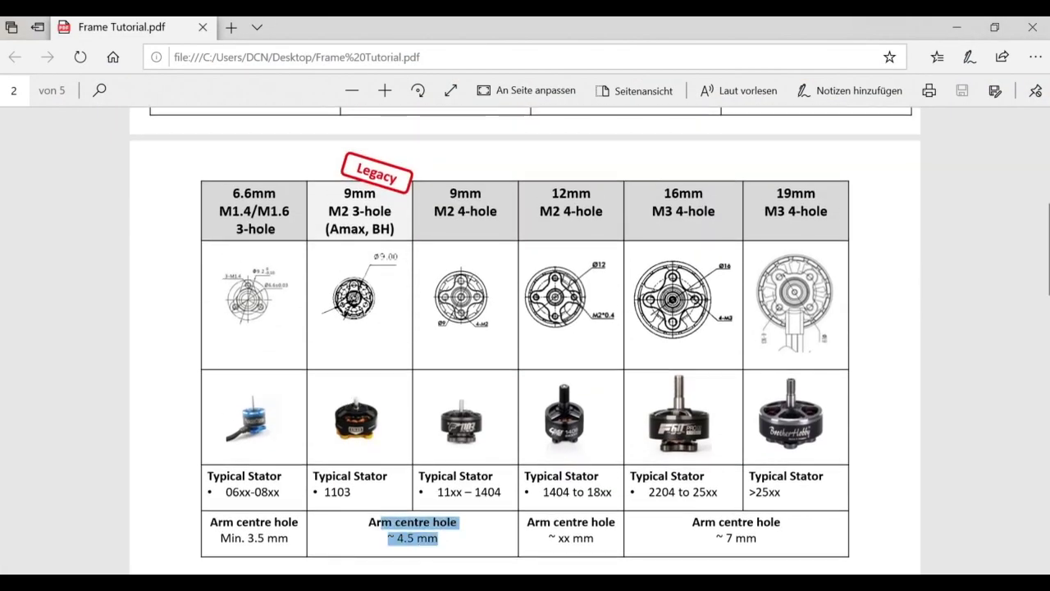
scroll(709, 312, "up", 3)
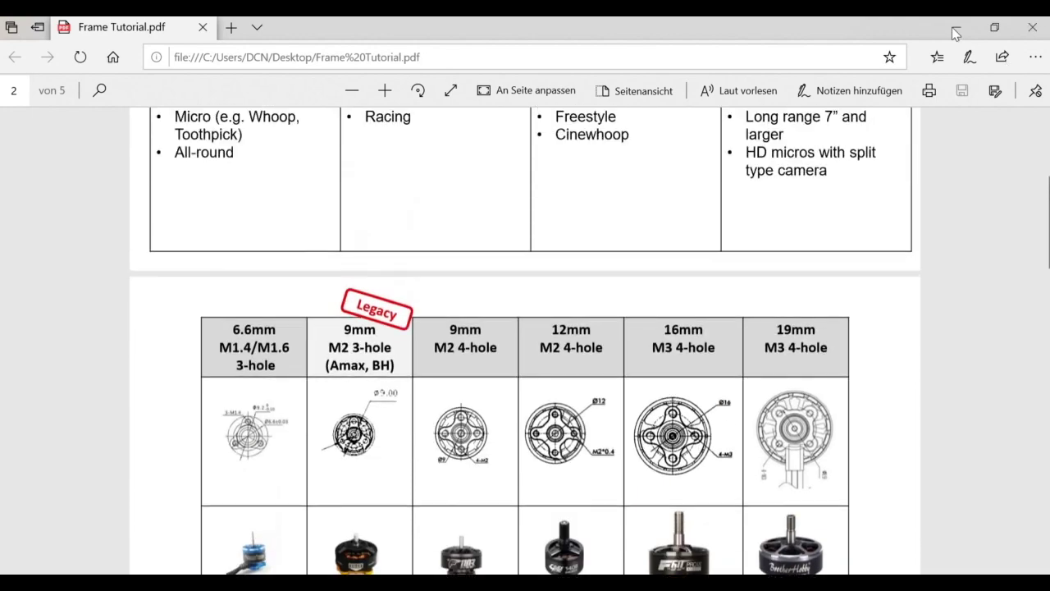
left_click(957, 27)
Step: Finish the arm sketch
scroll(461, 407, "up", 1)
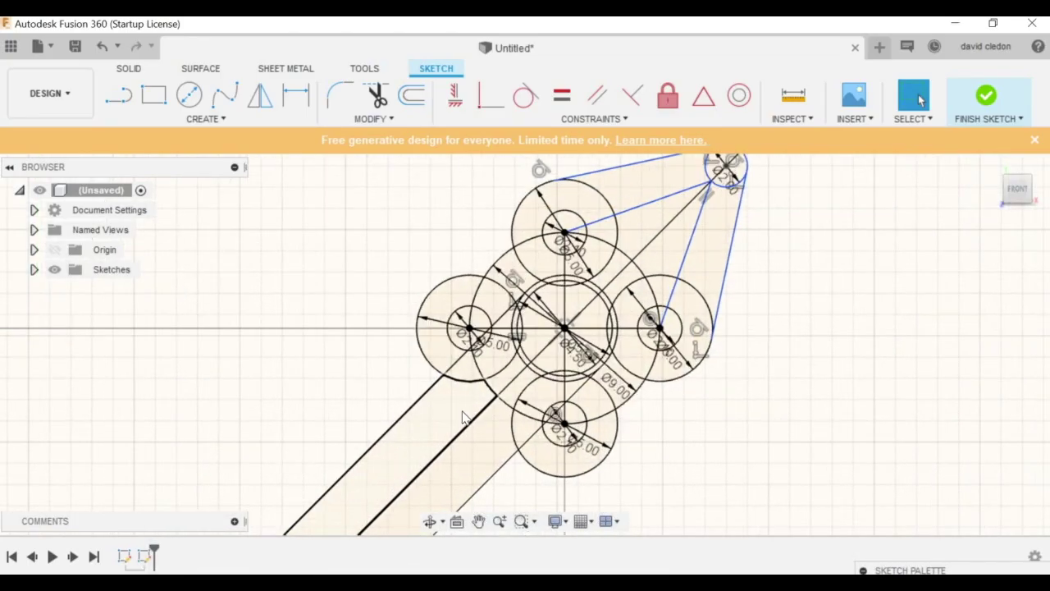
scroll(462, 409, "down", 6)
mouse_move(525, 411)
middle_mouse_down()
mouse_move(621, 315)
mouse_move(646, 306)
middle_mouse_up()
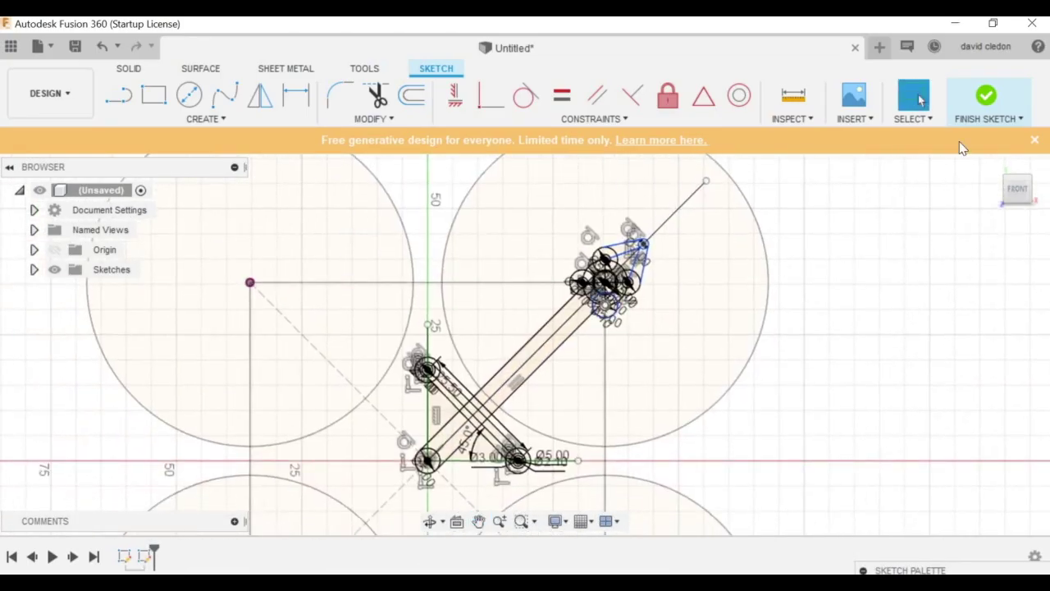
left_click(986, 97)
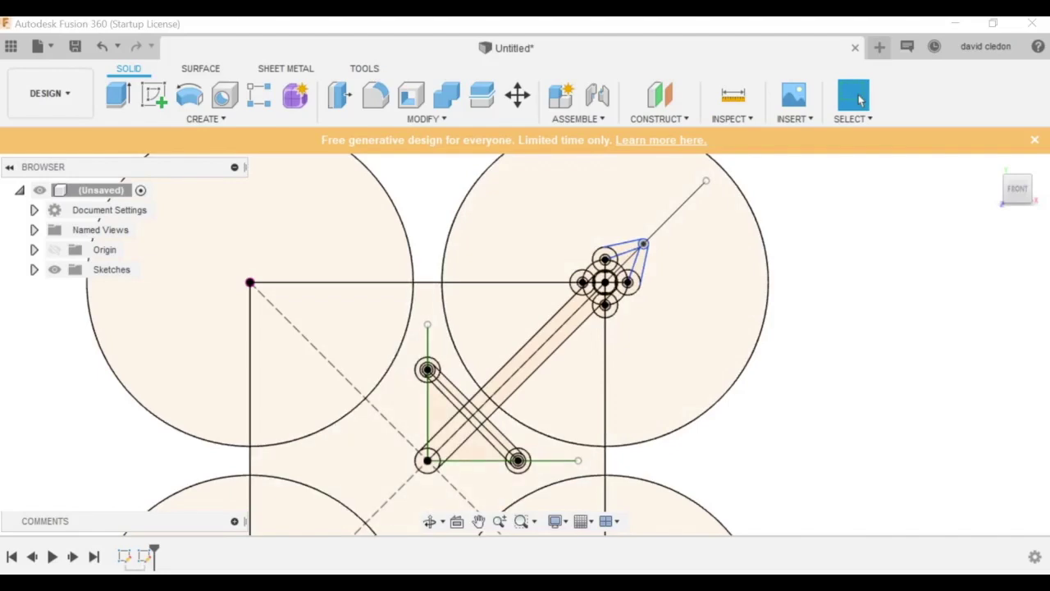
left_click(430, 521)
mouse_move(517, 447)
left_mouse_down()
mouse_move(469, 385)
mouse_move(455, 419)
left_mouse_up()
scroll(446, 414, "up", 3)
key("Escape")
left_click(440, 410)
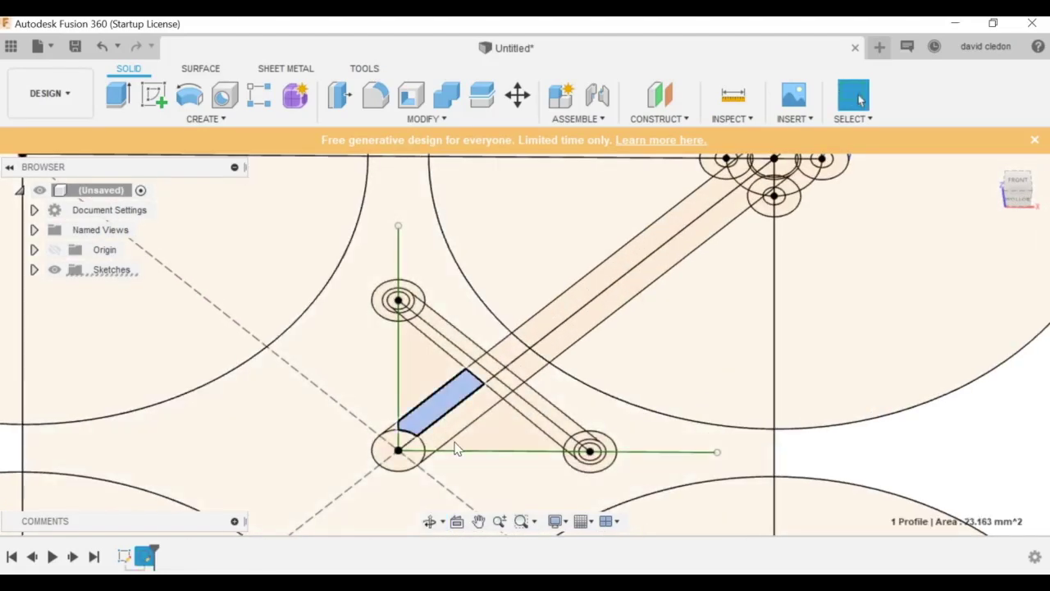
scroll(440, 411, "up", 3)
left_click(391, 488)
left_click(522, 445, "ctrl")
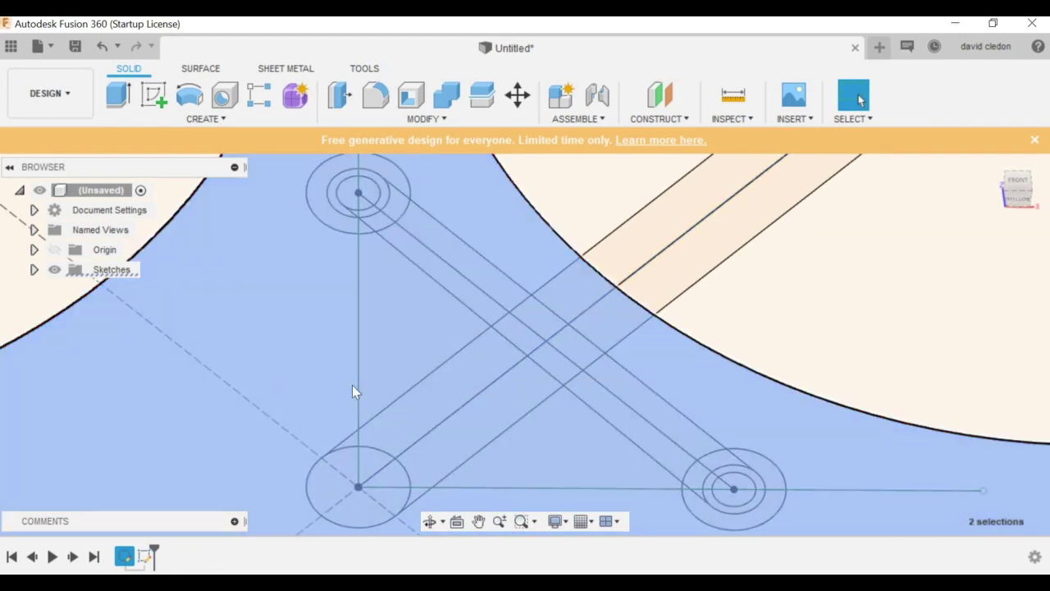
left_click(409, 407)
left_click(470, 430, "ctrl")
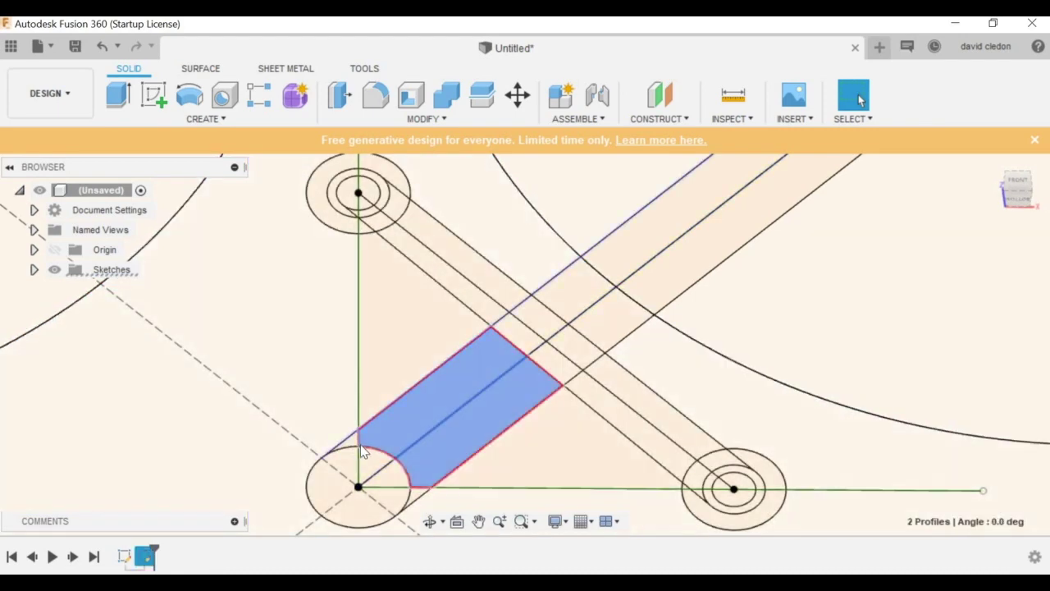
scroll(343, 440, "up", 3)
left_click(354, 448)
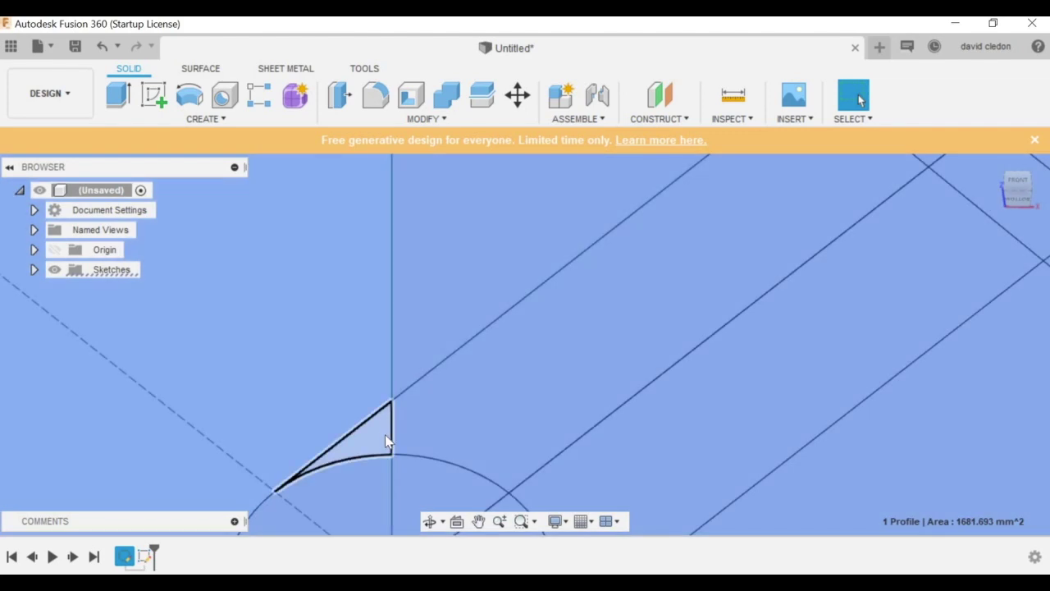
left_click(385, 434, "ctrl")
scroll(385, 434, "down", 6)
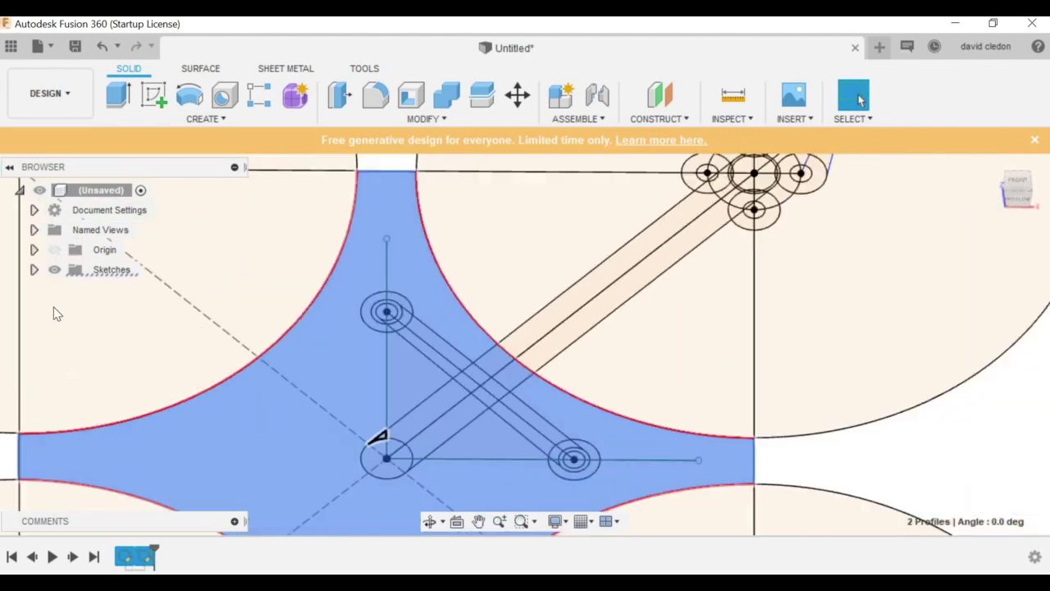
key("Escape")
Step: Hide Sketch1 so that only the arm sketch's profiles can be picked
left_click(34, 270)
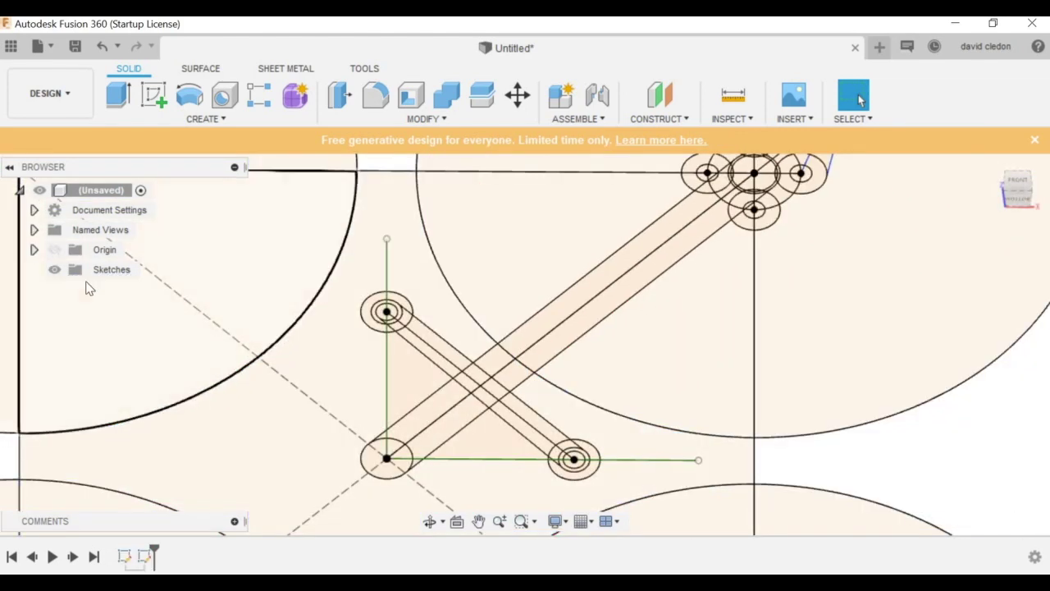
left_click(34, 269)
left_click(69, 289)
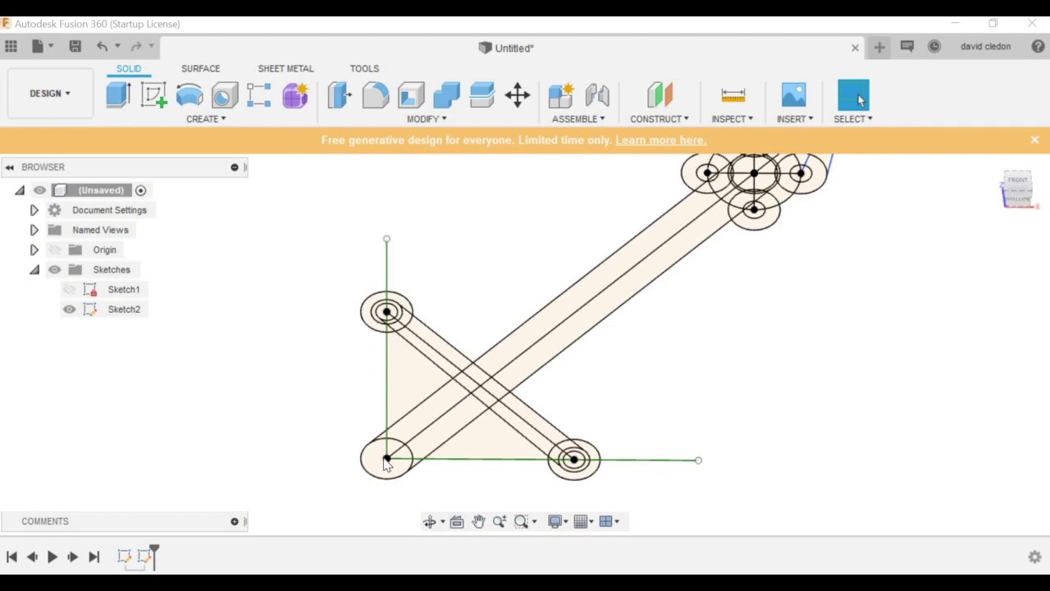
Step: Select the profile regions along the arm from its base through the crossing brace, including the brace's lower strip
scroll(387, 459, "up", 3)
left_click(418, 402)
left_click(495, 415, "ctrl")
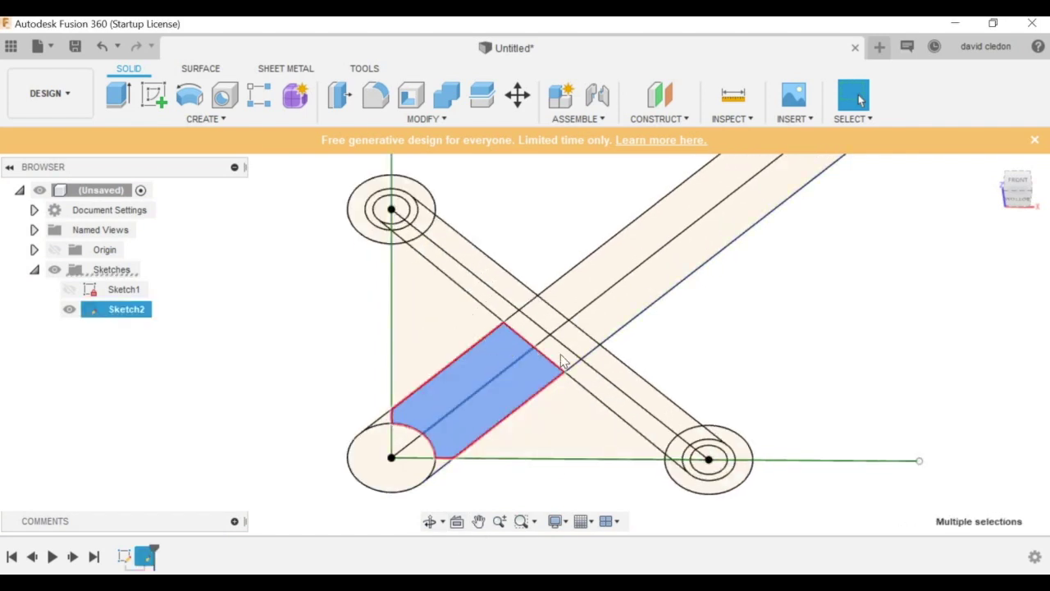
scroll(533, 371, "up", 3)
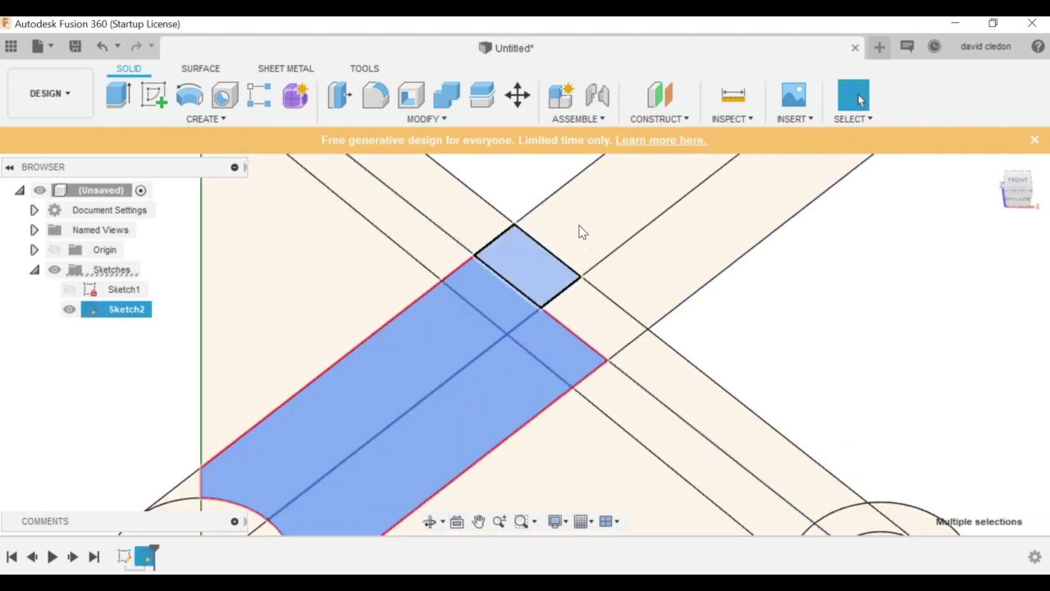
left_click(673, 251, "ctrl")
left_click(609, 219, "ctrl")
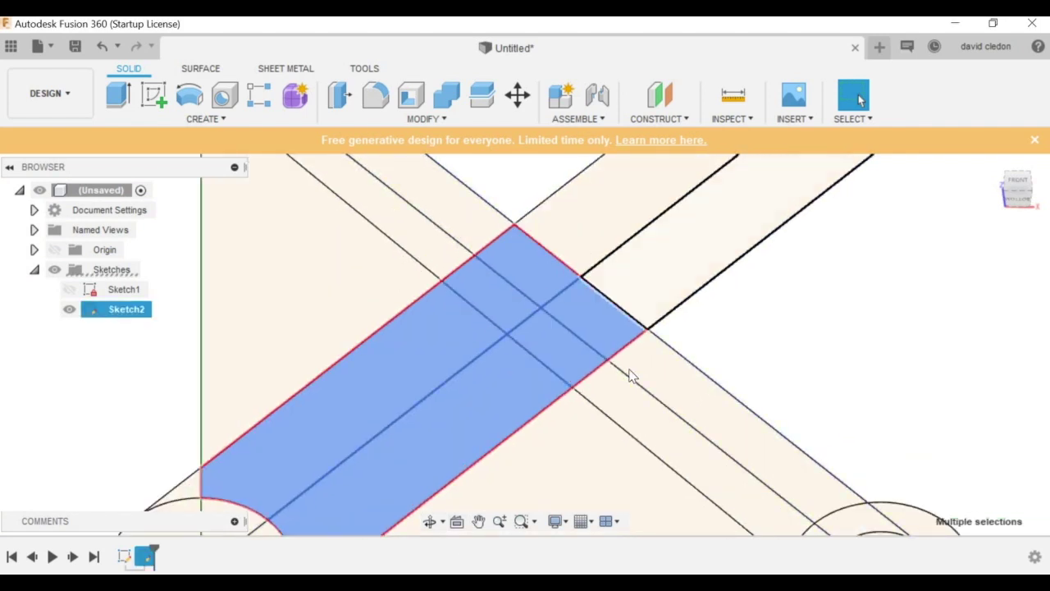
left_click(656, 427, "ctrl")
Step: Add the half ring around the lower brace hole and the arm's base circle wedges between the axes to the selection
scroll(635, 435, "down", 4)
scroll(599, 447, "up", 6)
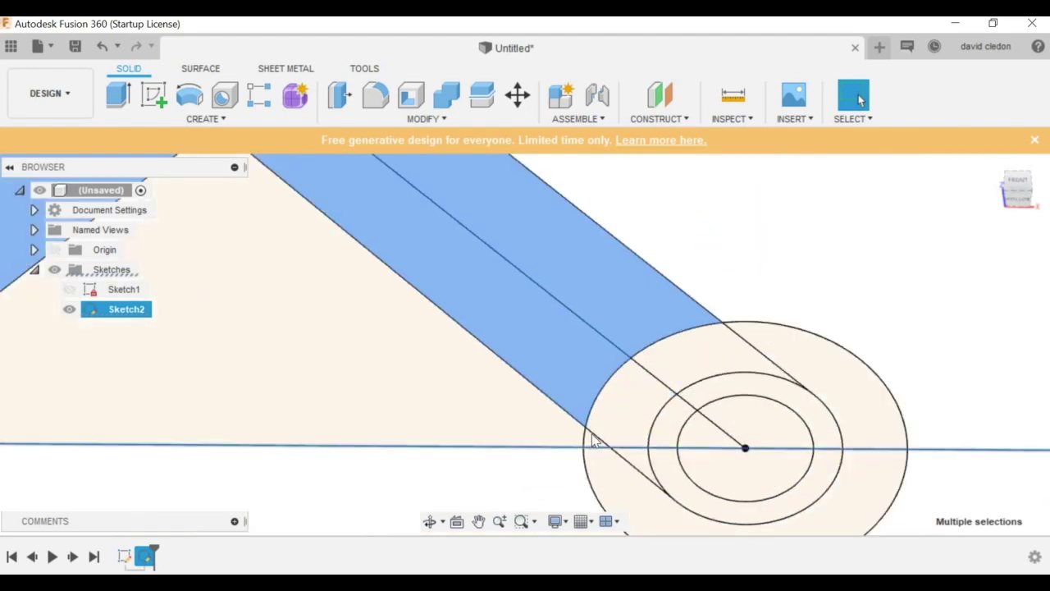
scroll(591, 443, "up", 4)
left_click(812, 335, "ctrl")
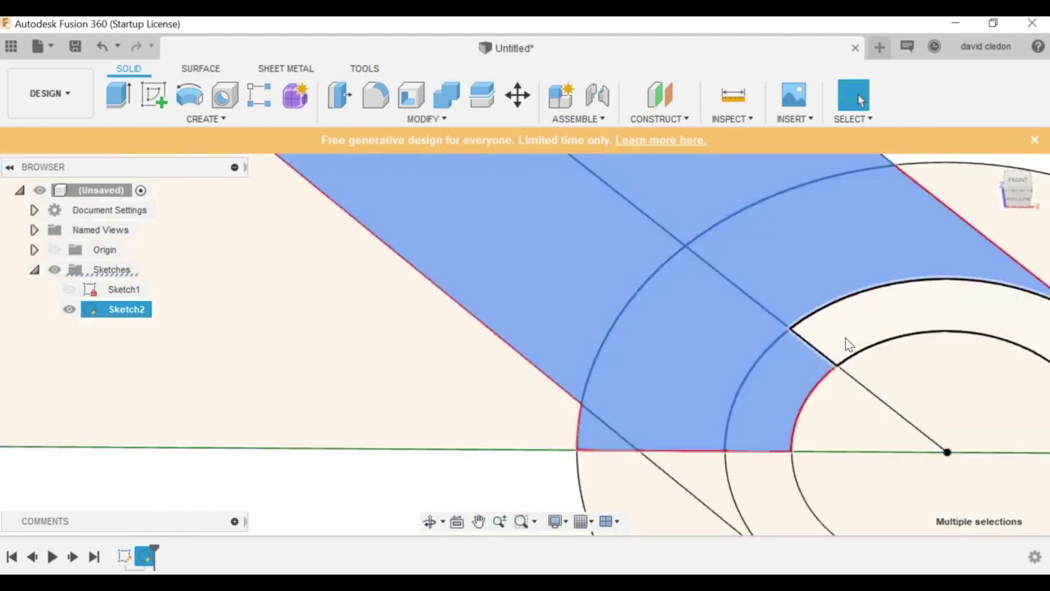
left_click(849, 345, "ctrl")
scroll(943, 312, "down", 5)
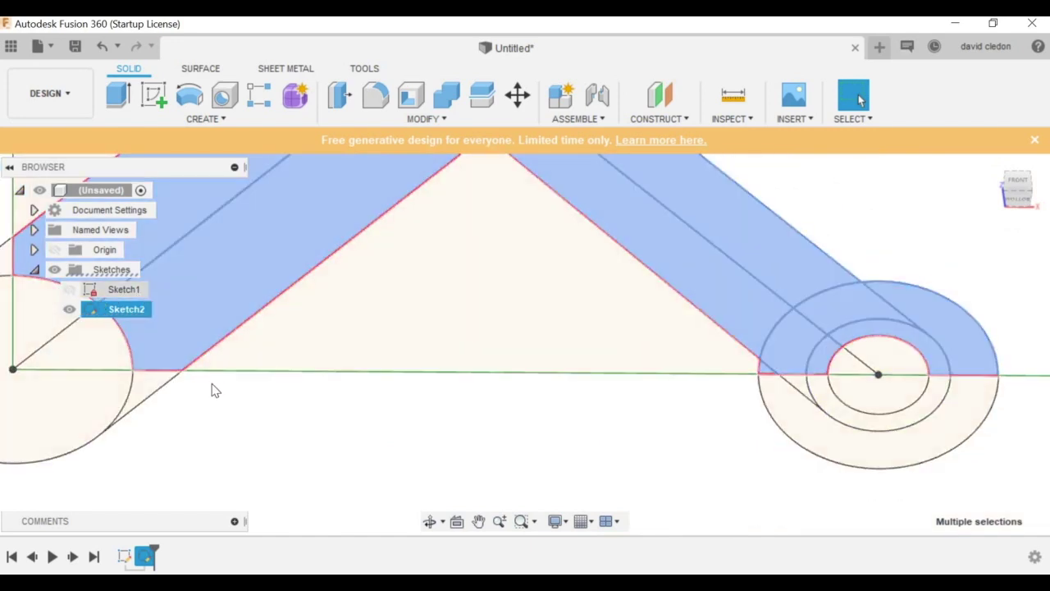
scroll(141, 368, "down", 4)
scroll(205, 398, "up", 5)
left_click(201, 390, "ctrl")
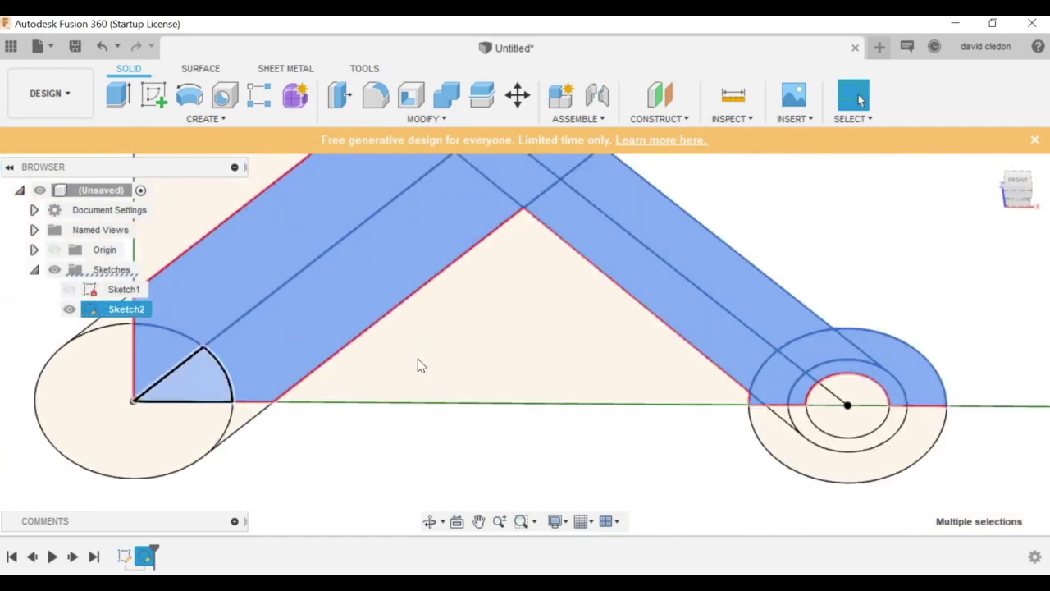
Step: Add the half ring around the upper brace hole and the upper brace strip to the selection, leaving the hole out
scroll(462, 356, "down", 4)
scroll(492, 234, "up", 5)
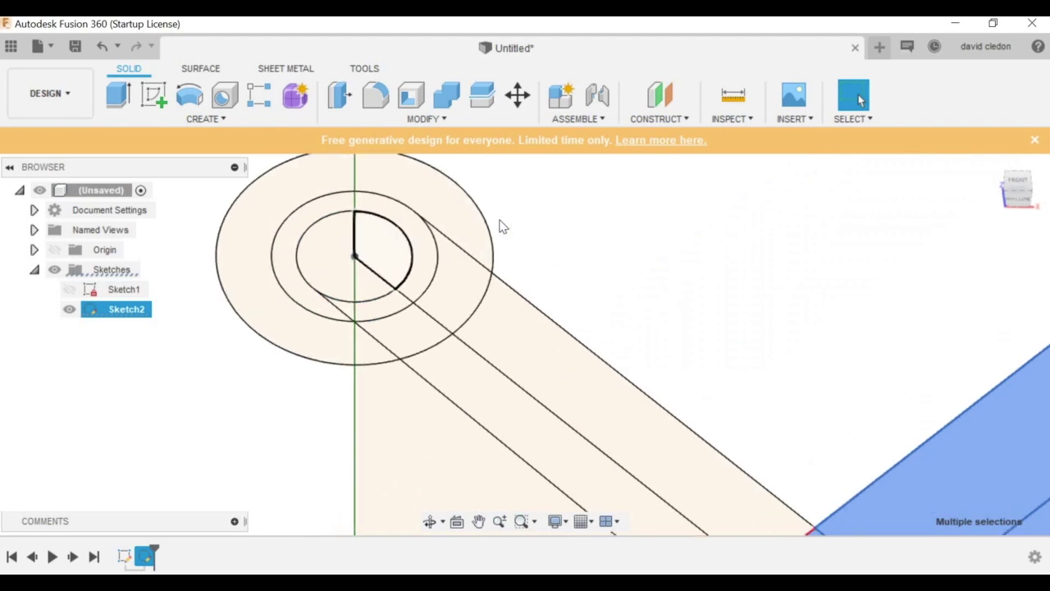
scroll(503, 226, "up", 2)
scroll(513, 213, "down", 2)
left_click(500, 298, "ctrl")
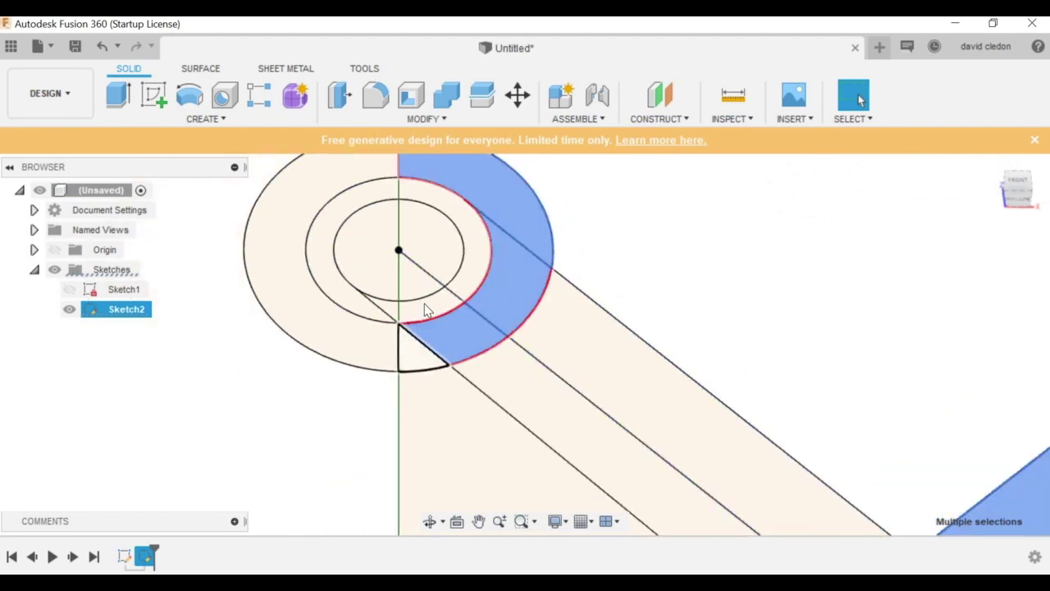
left_click(418, 349, "ctrl")
left_click(425, 305, "ctrl")
left_click(464, 281, "ctrl")
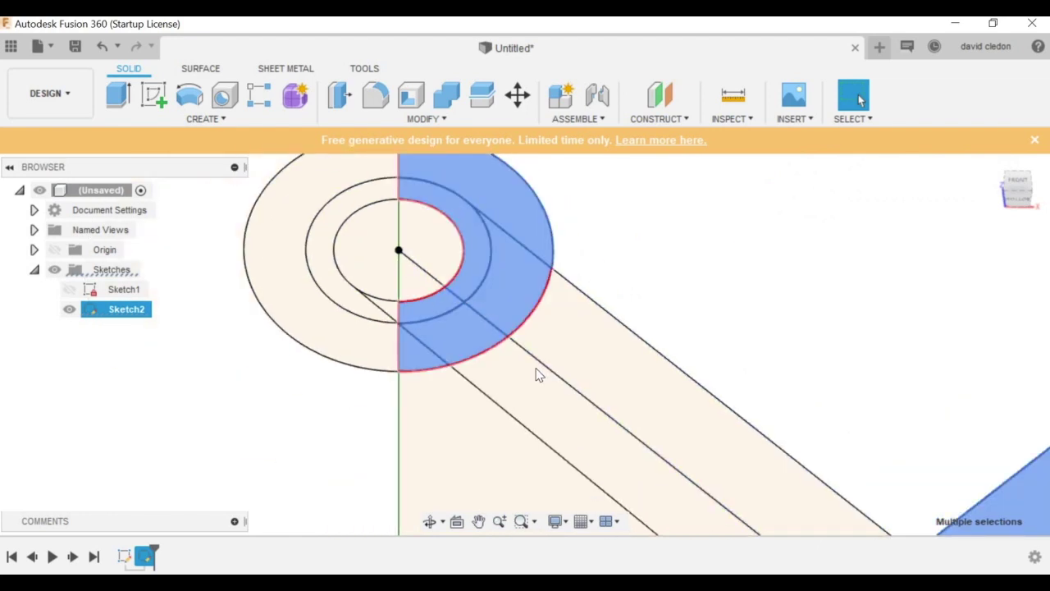
left_click(603, 369, "ctrl")
Step: Add the ring regions around the motor mount's left hole to the selection, leaving the hole out
scroll(604, 368, "down", 5)
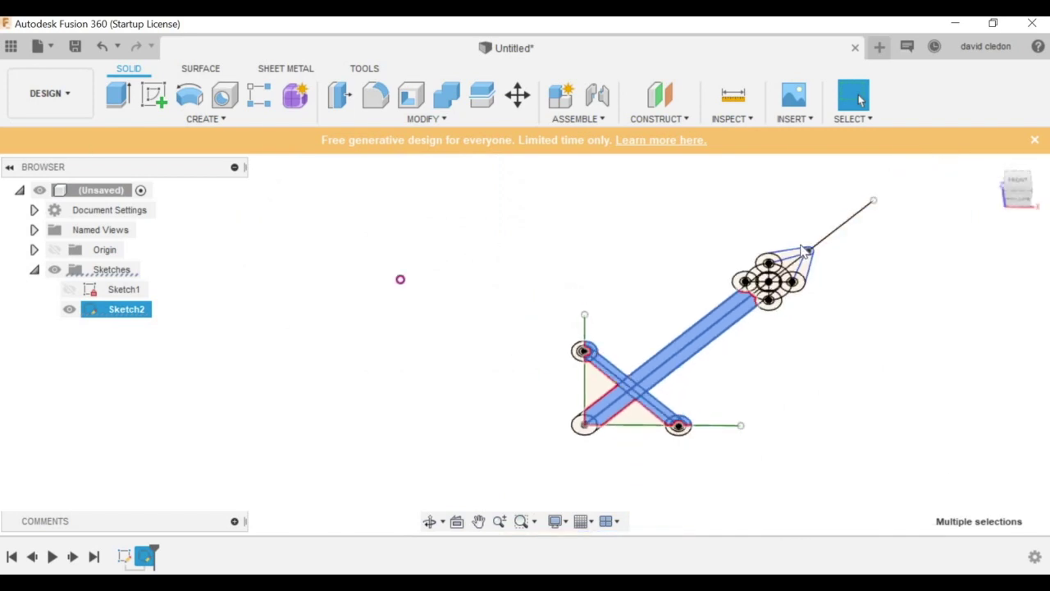
scroll(804, 253, "up", 5)
scroll(617, 351, "up", 5)
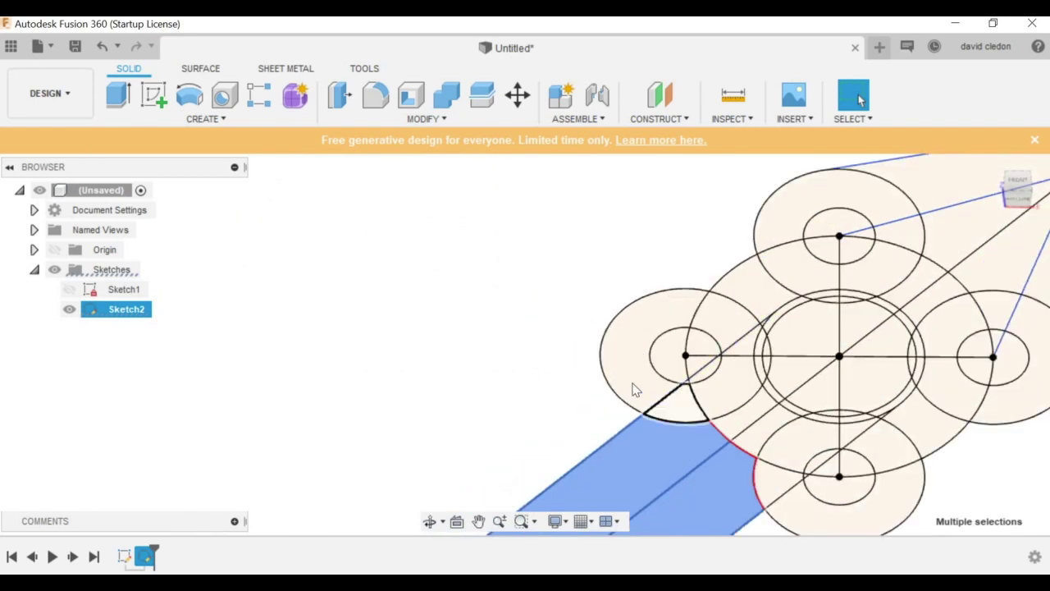
left_click(674, 406, "ctrl")
left_click(632, 390, "ctrl")
left_click(715, 322, "ctrl")
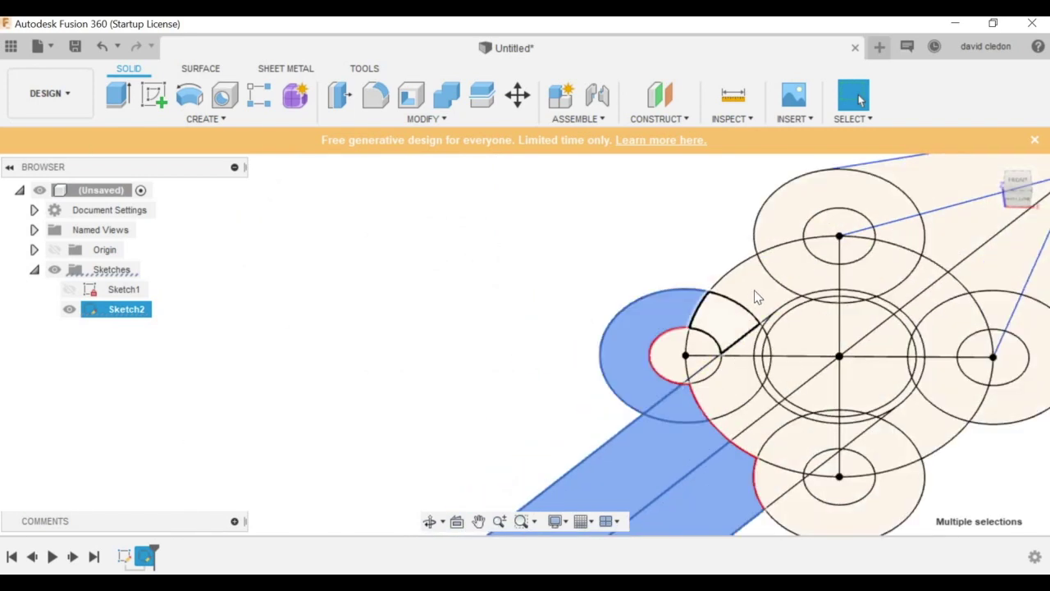
Step: Add the ring around the motor mount's upper hole and the web towards the left hole to the selection
left_click(791, 240, "ctrl")
left_click(808, 275, "ctrl")
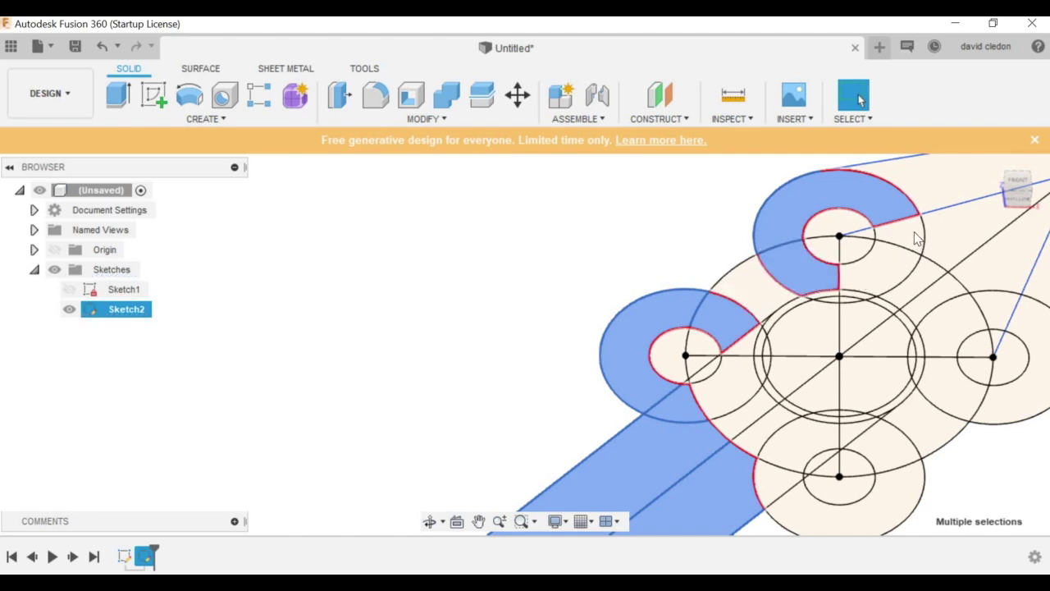
left_click(893, 279, "ctrl")
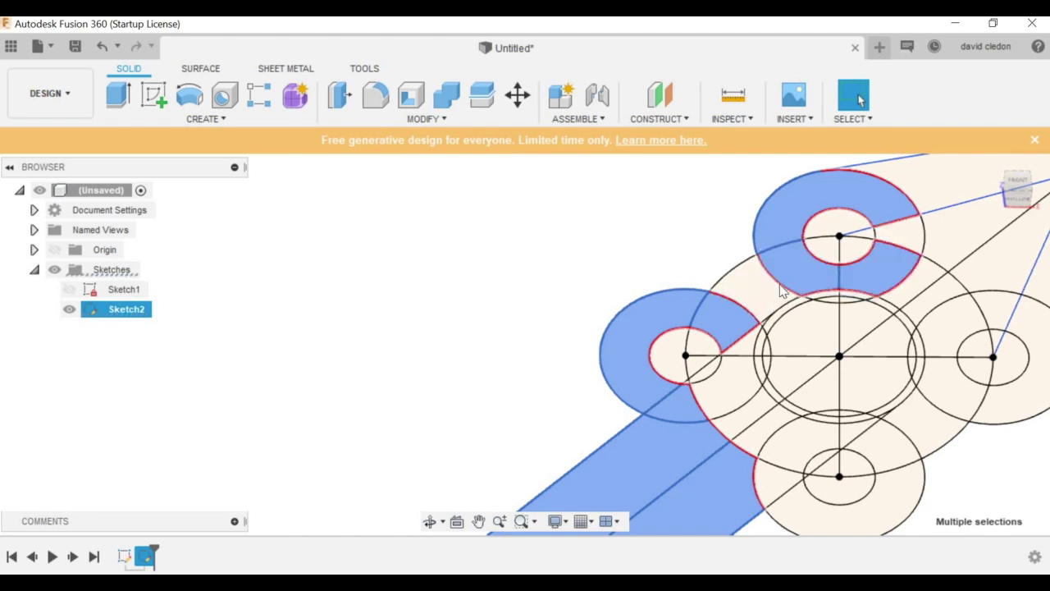
left_click(912, 236, "ctrl")
left_click(756, 291, "ctrl")
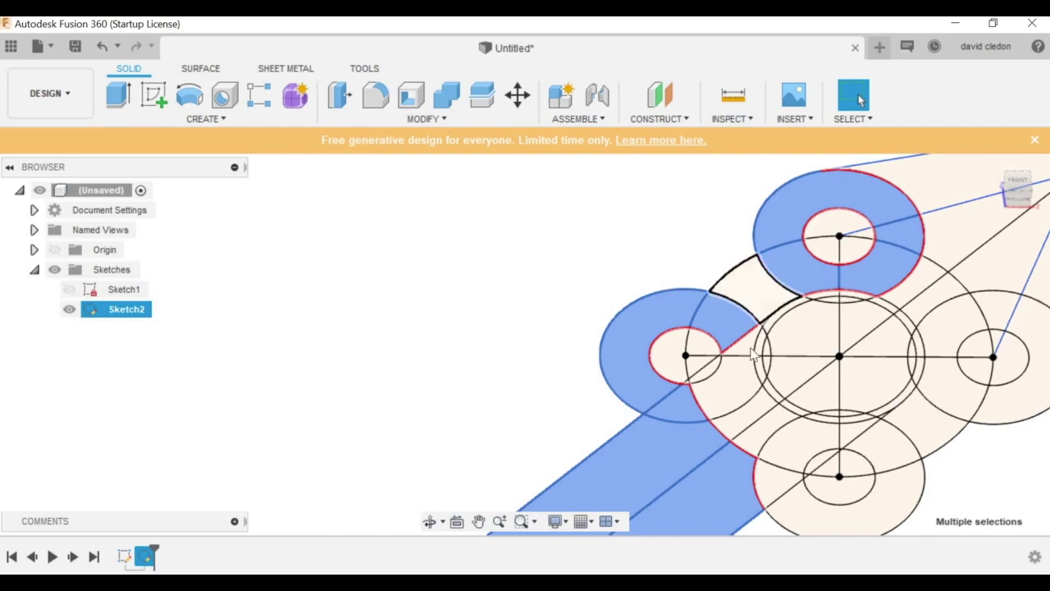
Step: Add the motor mount's lower and right ring regions, the webs between them and the adjoining tip regions to the selection
left_click(745, 410, "ctrl")
left_click(786, 484, "ctrl")
left_click(890, 446, "ctrl")
left_click(956, 405, "ctrl")
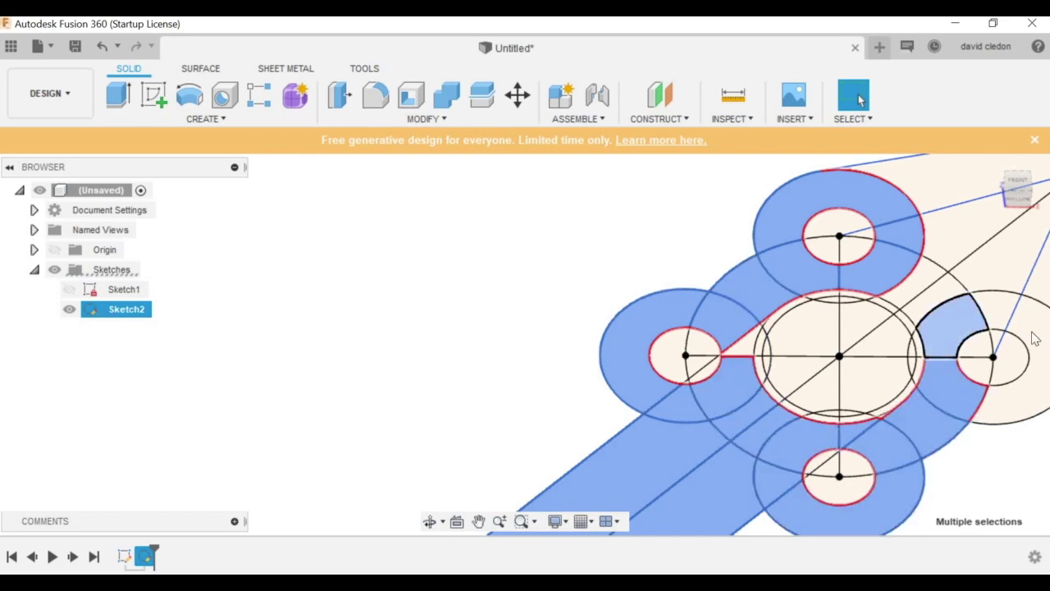
left_click(952, 320, "ctrl")
left_click(1034, 337, "ctrl")
scroll(744, 351, "up", 6)
left_click(731, 370, "ctrl")
left_click(851, 244, "ctrl")
Step: Add the remaining thin regions between the 5 mm circle and the 4.5 mm centre hole to the selection
scroll(591, 279, "down", 6)
scroll(657, 361, "up", 3)
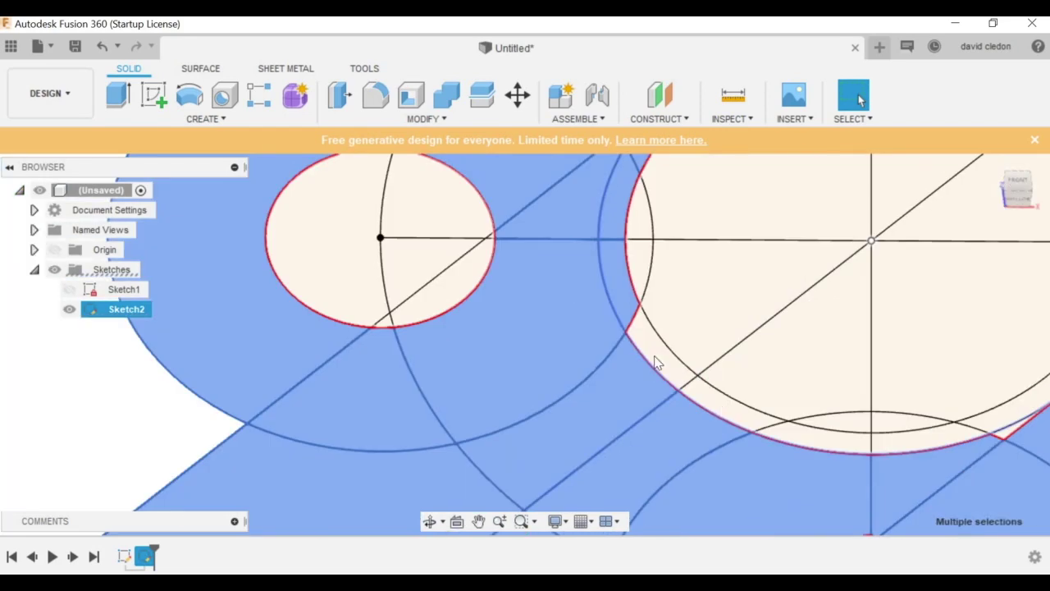
left_click(657, 361, "ctrl")
left_click(906, 448, "ctrl")
scroll(1027, 429, "up", 3)
left_click(985, 434, "ctrl")
scroll(657, 443, "down", 5)
scroll(692, 248, "up", 3)
left_click(692, 248, "ctrl")
left_click(850, 323, "ctrl")
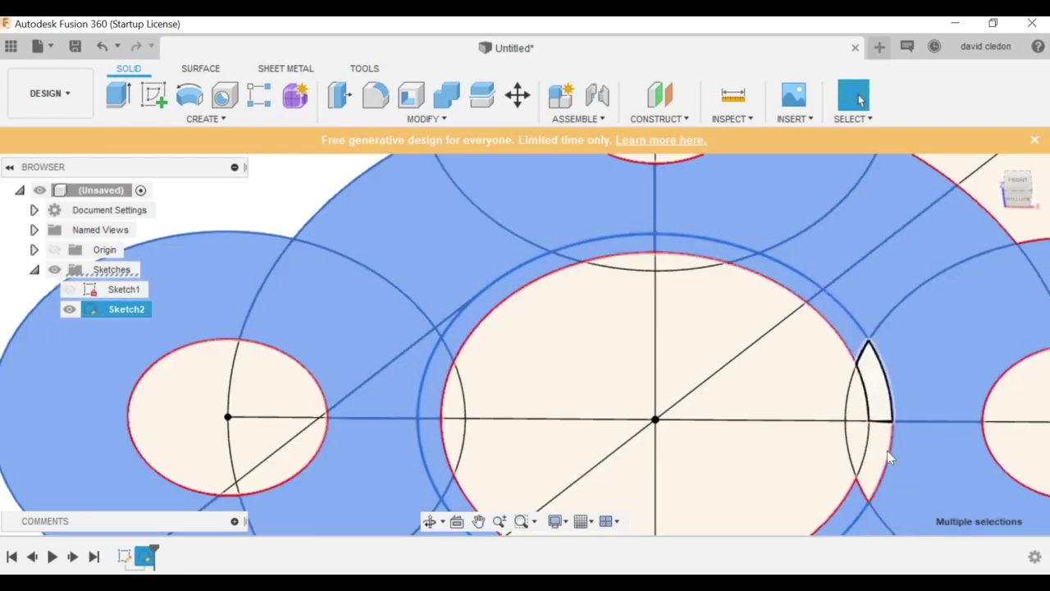
left_click(888, 451, "ctrl")
scroll(832, 374, "down", 5)
scroll(991, 236, "up", 4)
left_click(960, 238, "ctrl")
Step: Extrude the selected arm profiles 2 mm
scroll(193, 398, "down", 7)
type("e2")
key("Return")
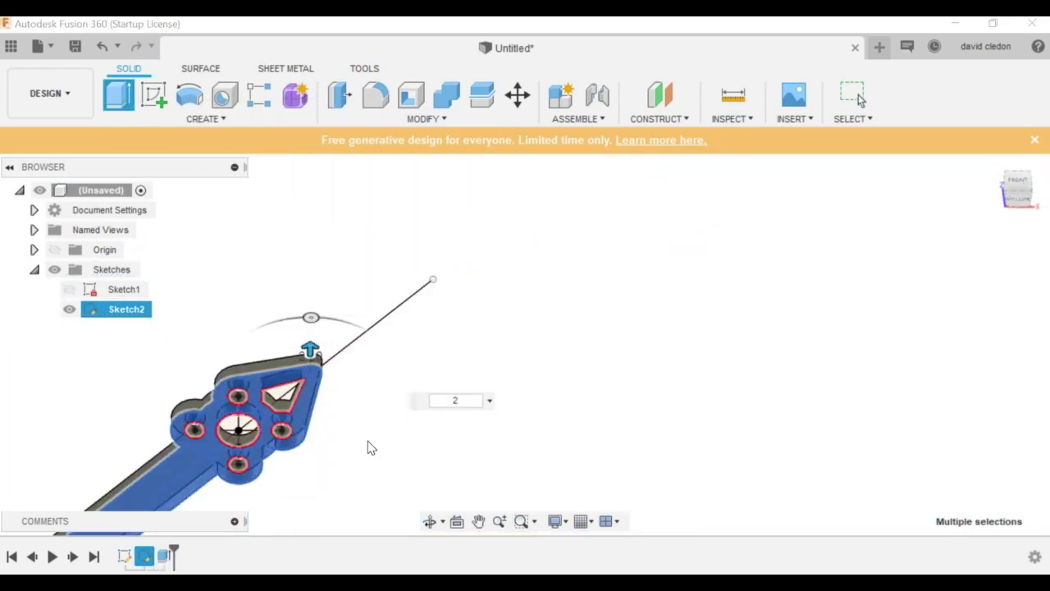
Step: Examine the extruded arm and its motor mount from angled and front views
scroll(349, 445, "down", 3)
middle_click_drag(348, 445, 599, 297)
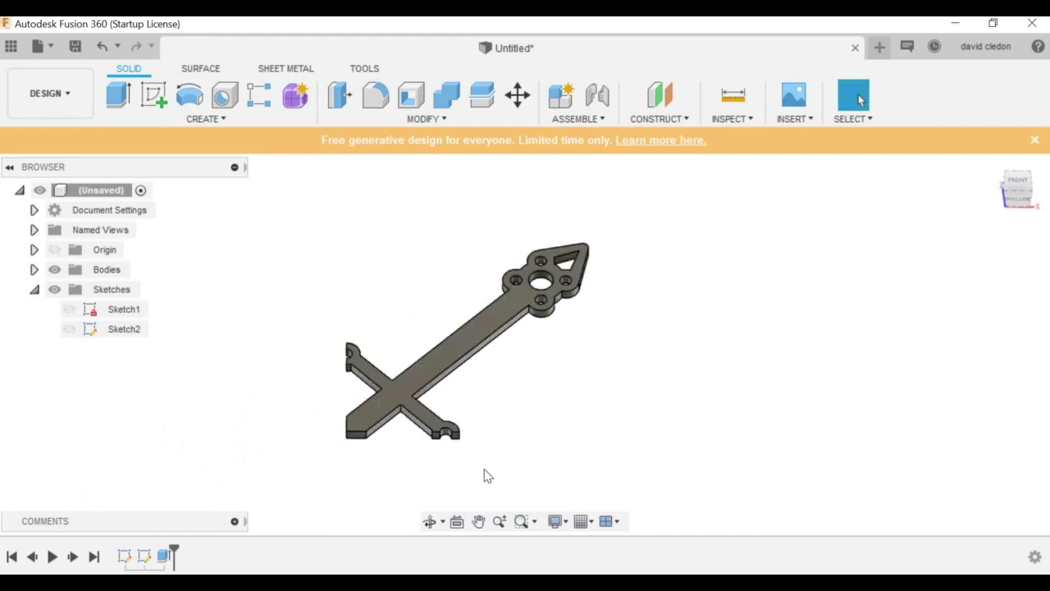
left_click(428, 523)
left_click_drag(461, 366, 451, 365)
mouse_move(451, 366)
middle_mouse_down("shift")
mouse_move(497, 446)
mouse_move(481, 434)
mouse_move(394, 265)
mouse_move(477, 268)
mouse_move(438, 356)
mouse_move(474, 368)
mouse_move(450, 358)
middle_mouse_up("shift")
middle_click_drag(506, 298, 593, 290)
left_click(428, 522)
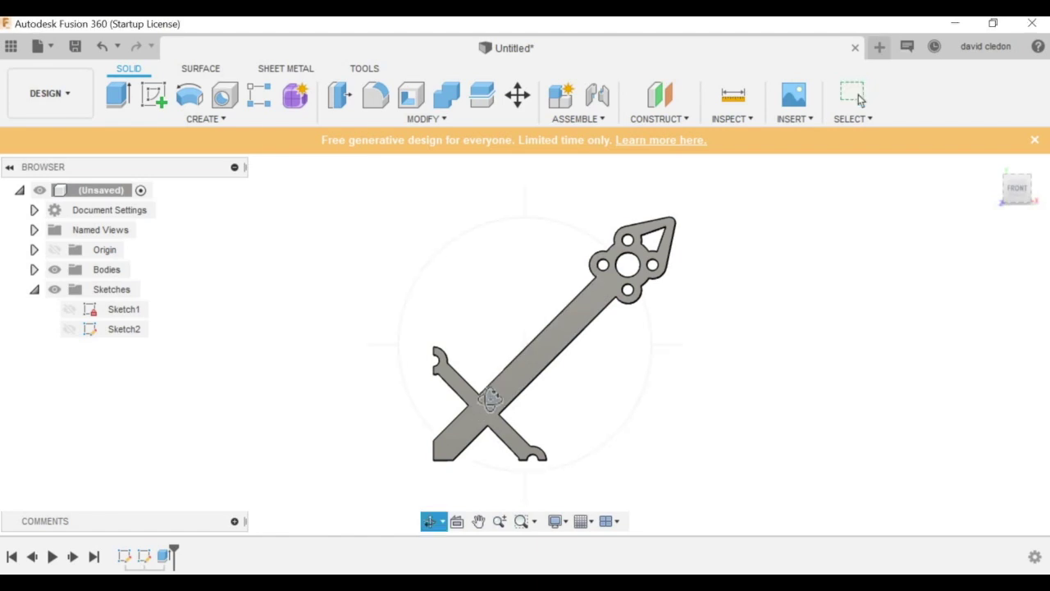
left_click_drag(482, 412, 544, 309)
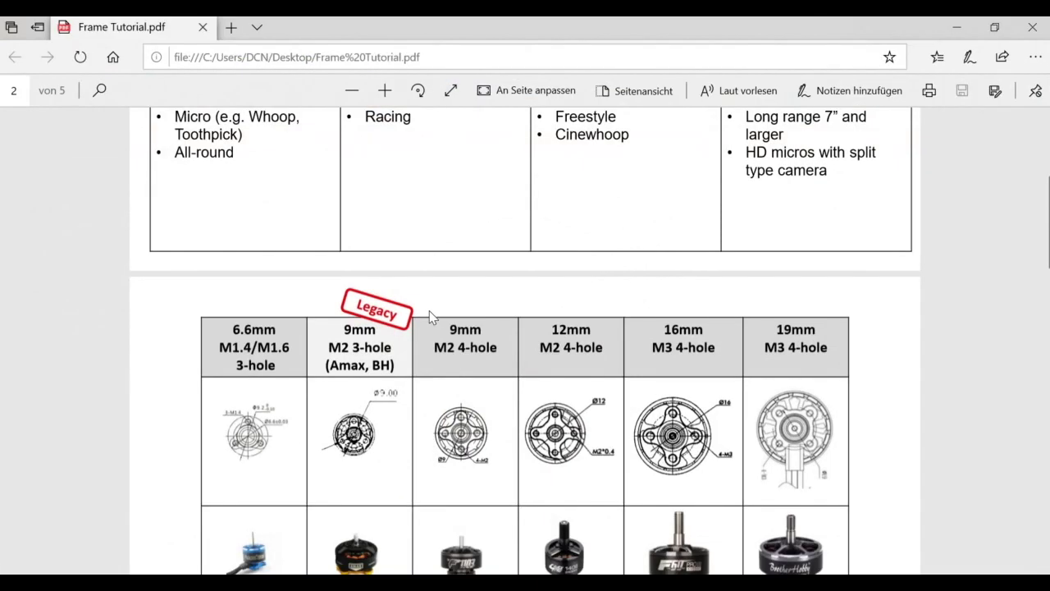
Step: Switch to Frame Tutorial.pdf and review the 2D CNC cutting tool page on the minimum radius for inner corners
scroll(525, 341, "down", 10)
scroll(413, 338, "down", 4)
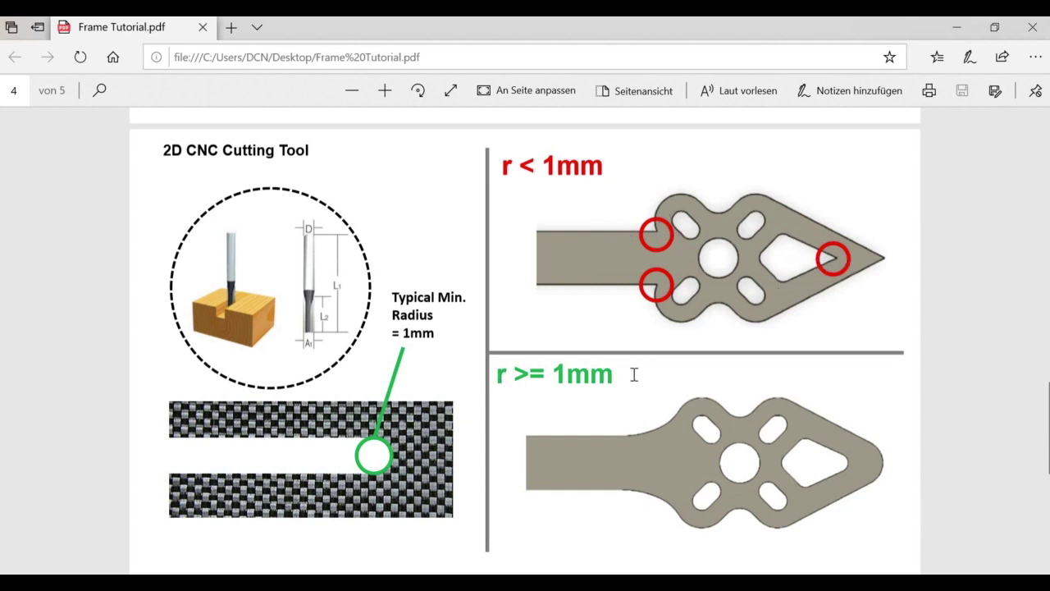
left_click_drag(496, 374, 614, 374)
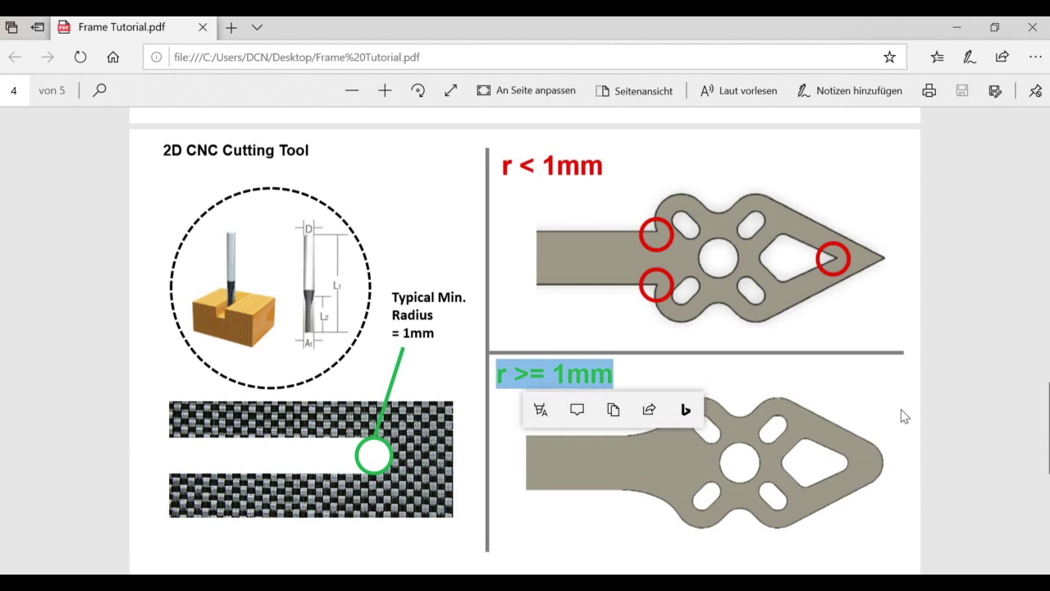
left_click(846, 464)
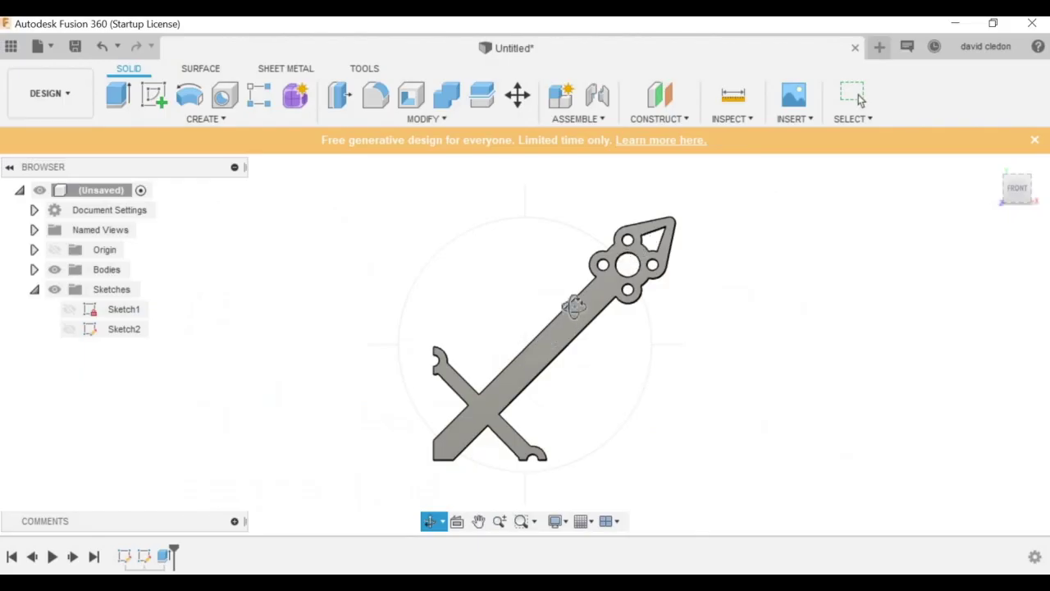
Step: Fillet the vertical edge where the arm's lower side meets the motor mount's lower hole ring with a 5 mm constant radius
left_click_drag(606, 216, 592, 312)
scroll(595, 314, "up", 5)
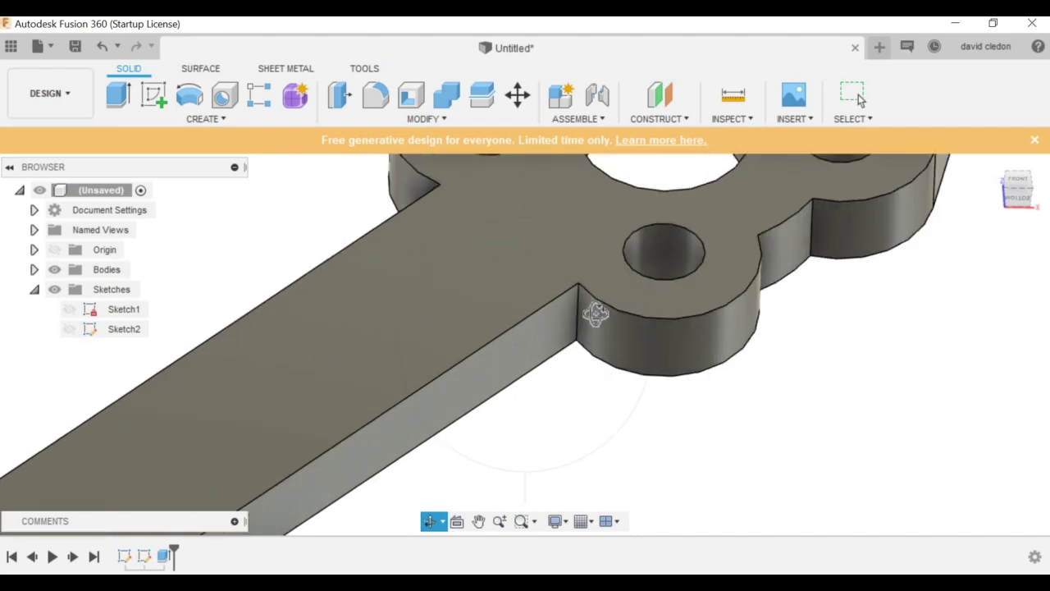
left_click(578, 308)
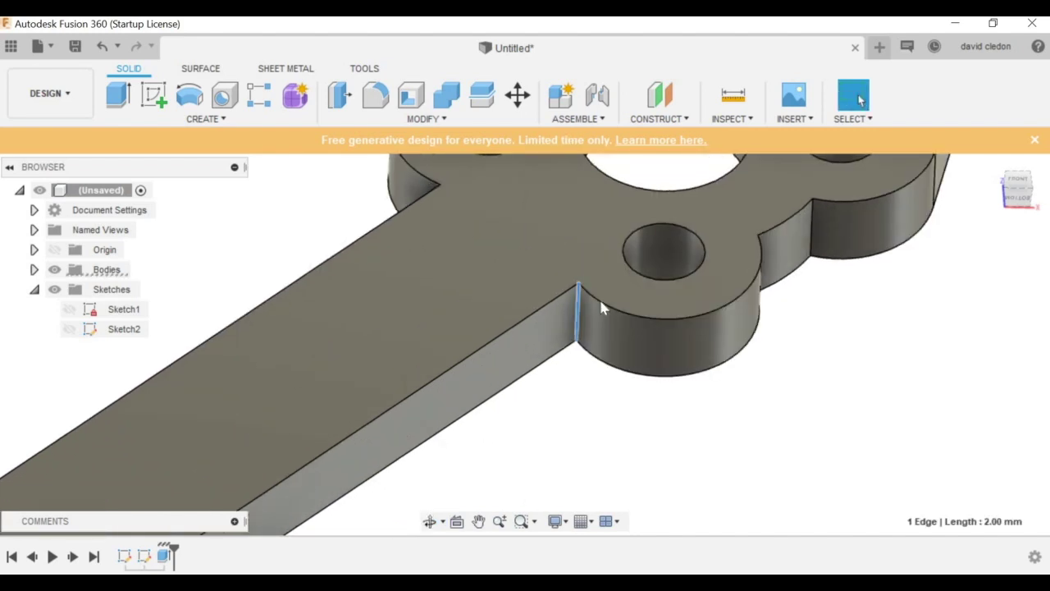
scroll(722, 432, "down", 3)
scroll(713, 218, "down", 3)
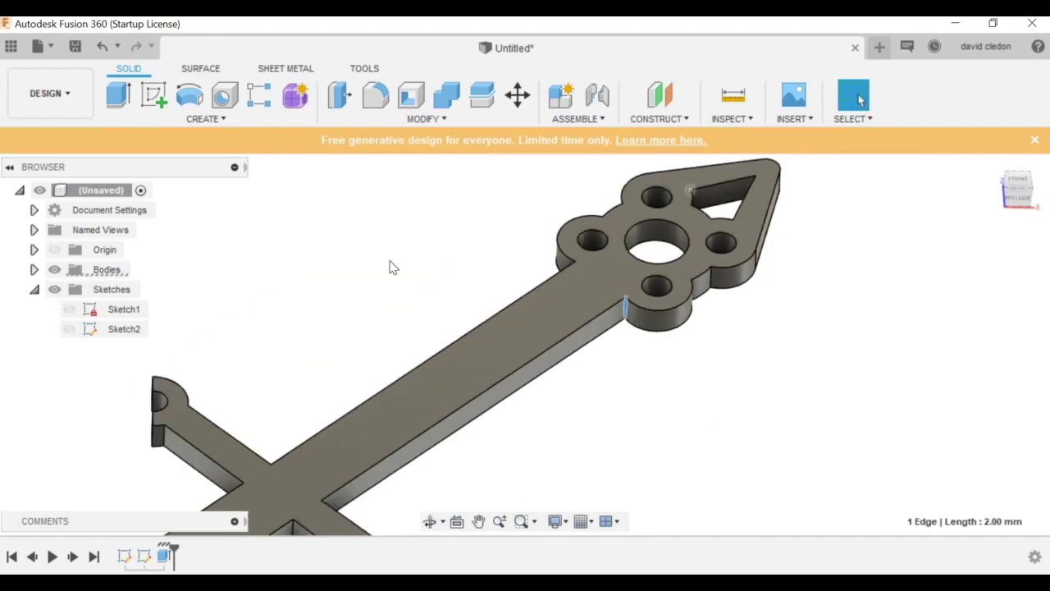
scroll(660, 334, "up", 3)
scroll(661, 333, "up", 3)
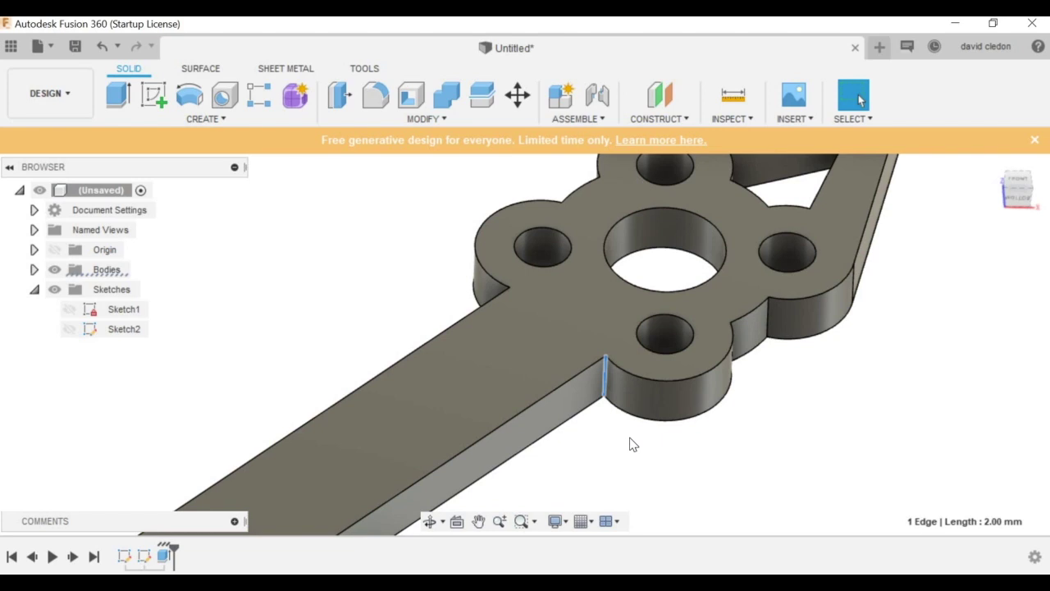
right_click(604, 377)
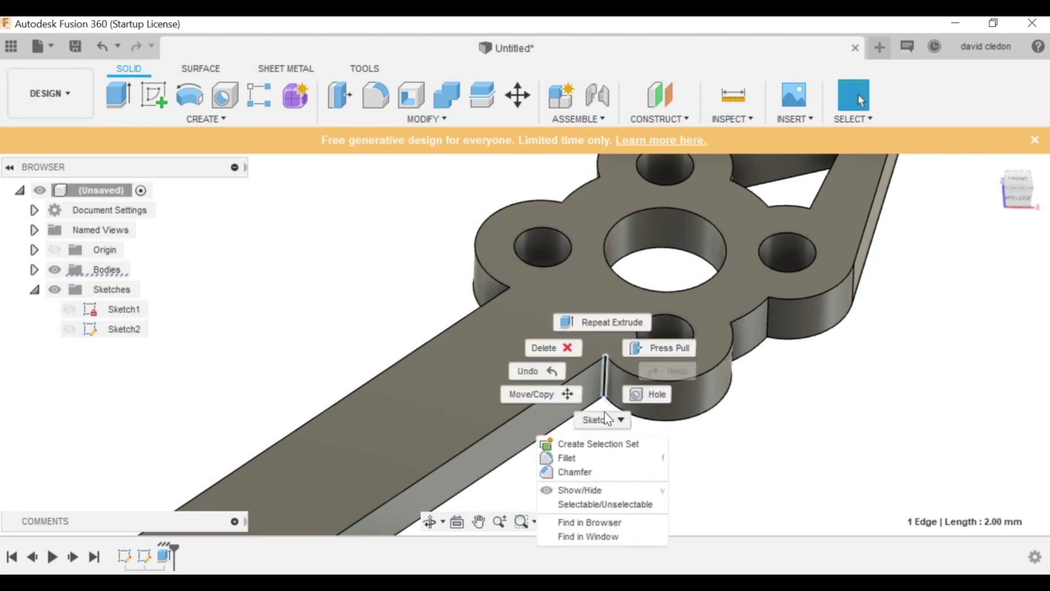
left_click(663, 457)
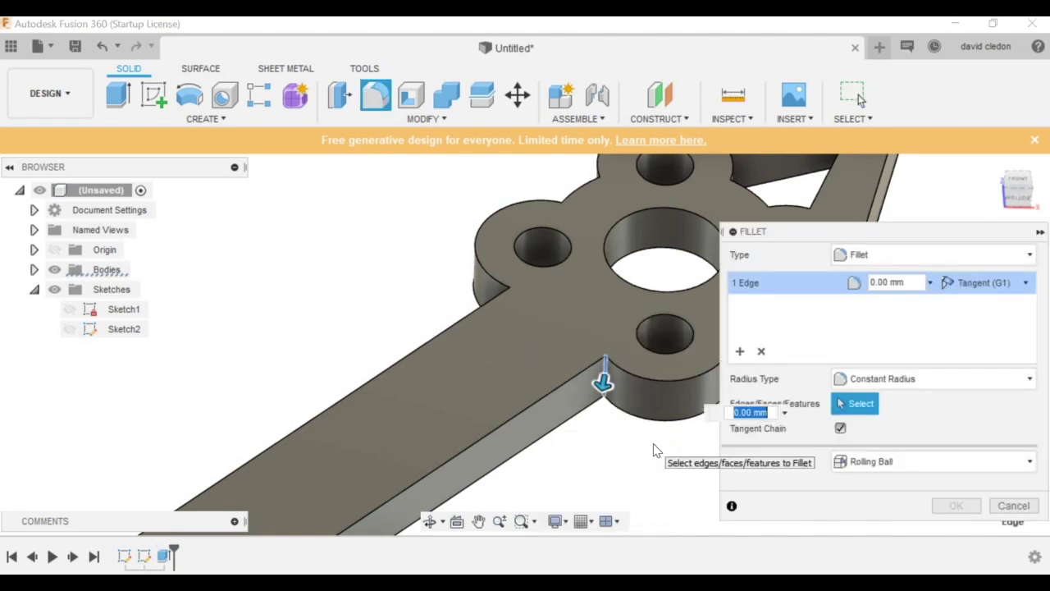
type("5")
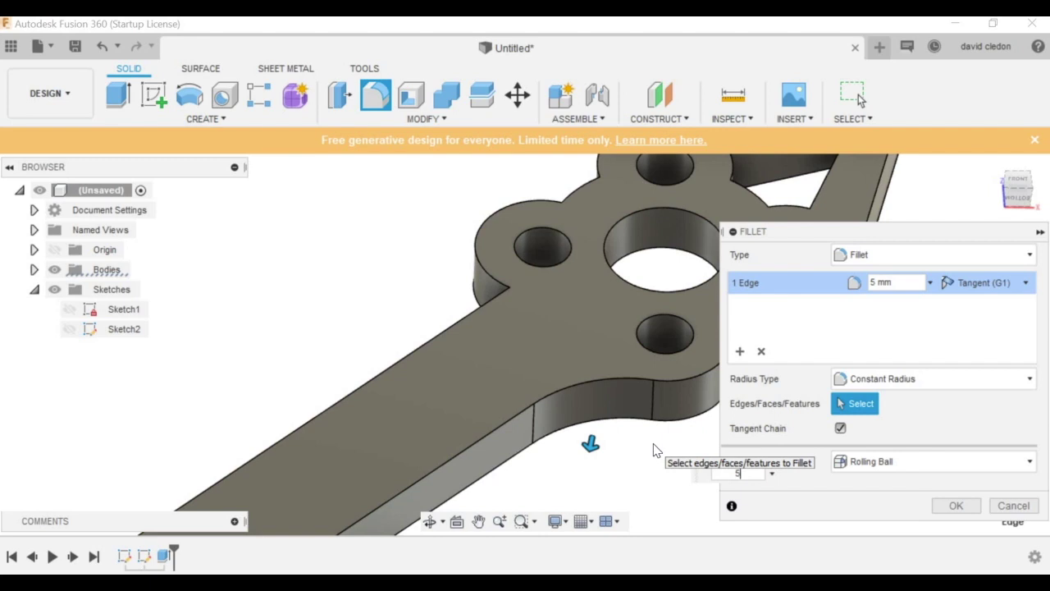
type("3")
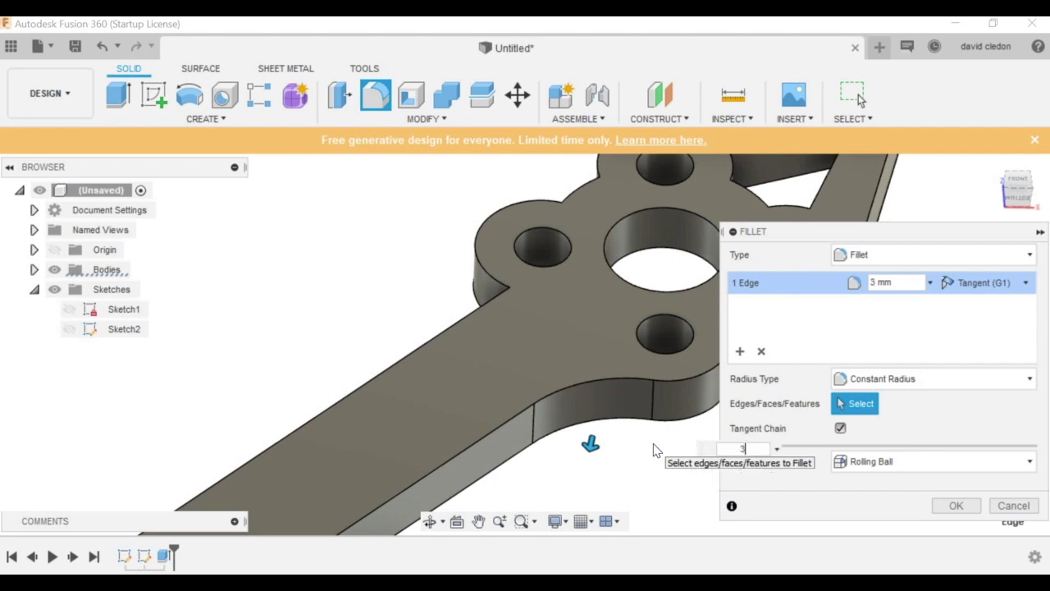
key("BackSpace")
type("5")
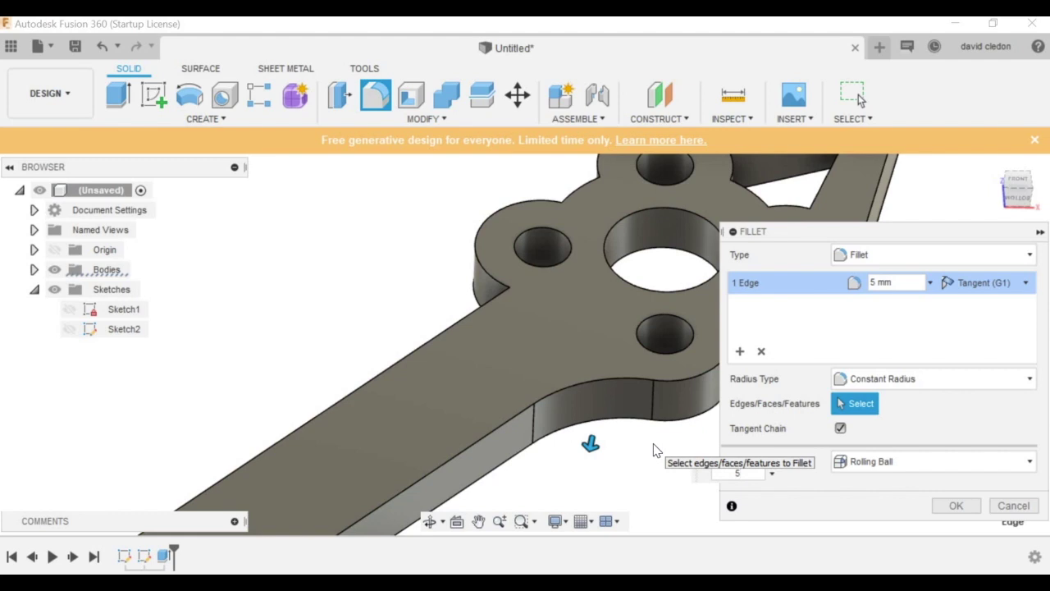
key("Return")
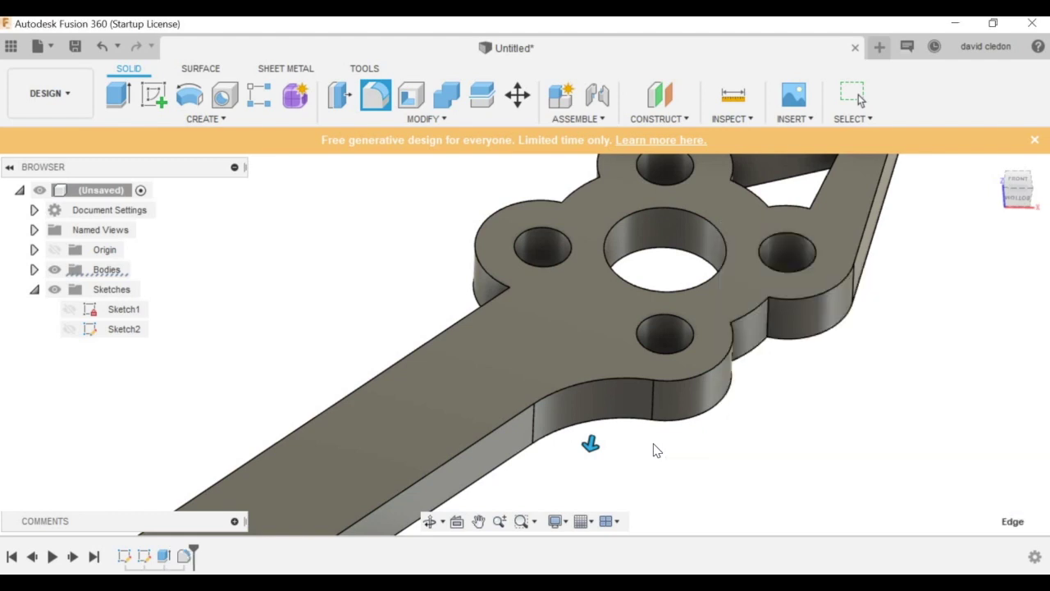
Step: Fillet the opposite edge where the arm meets the motor mount, and round the part's remaining sharp corners
scroll(433, 521, "down", 3)
left_click(431, 521)
left_click_drag(504, 408, 390, 276)
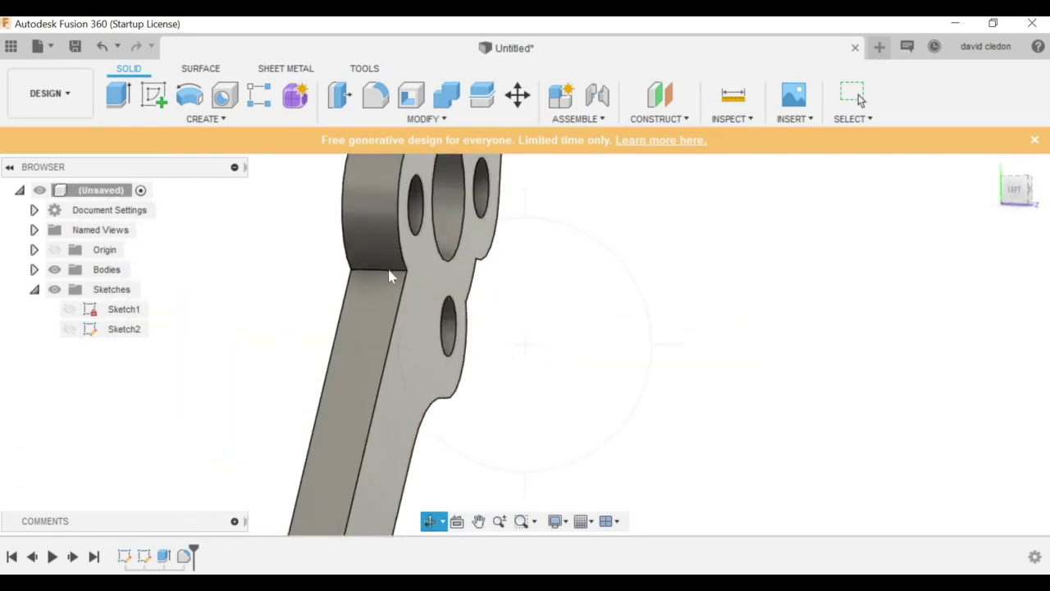
key("f")
left_click(399, 283)
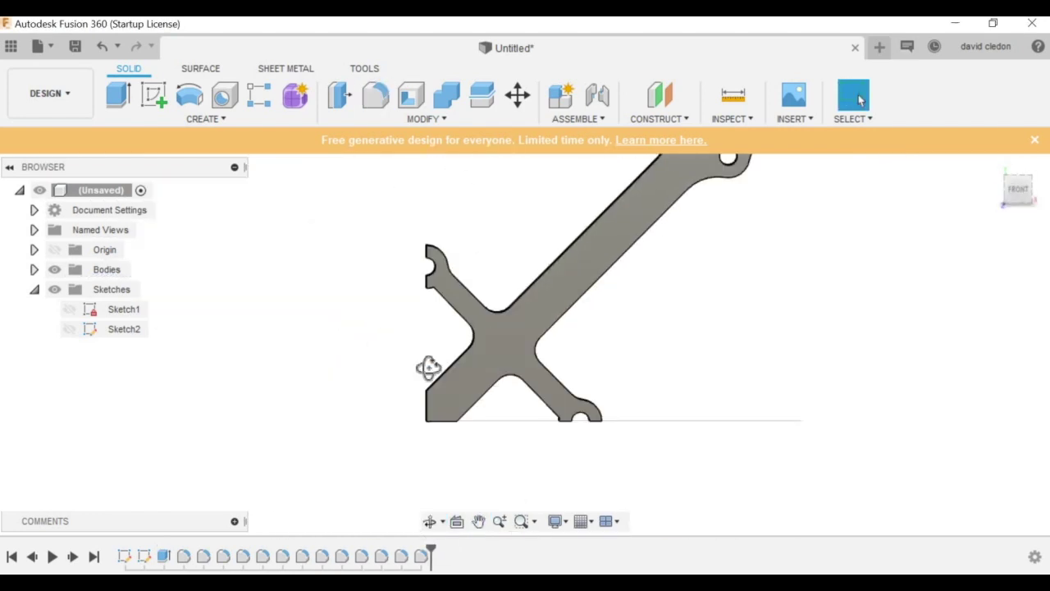
Step: Examine the filleted arm, its cross arms and the motor mount from the front
middle_click_drag(429, 368, 558, 345, "shift")
scroll(530, 283, "down", 2)
left_click(429, 522)
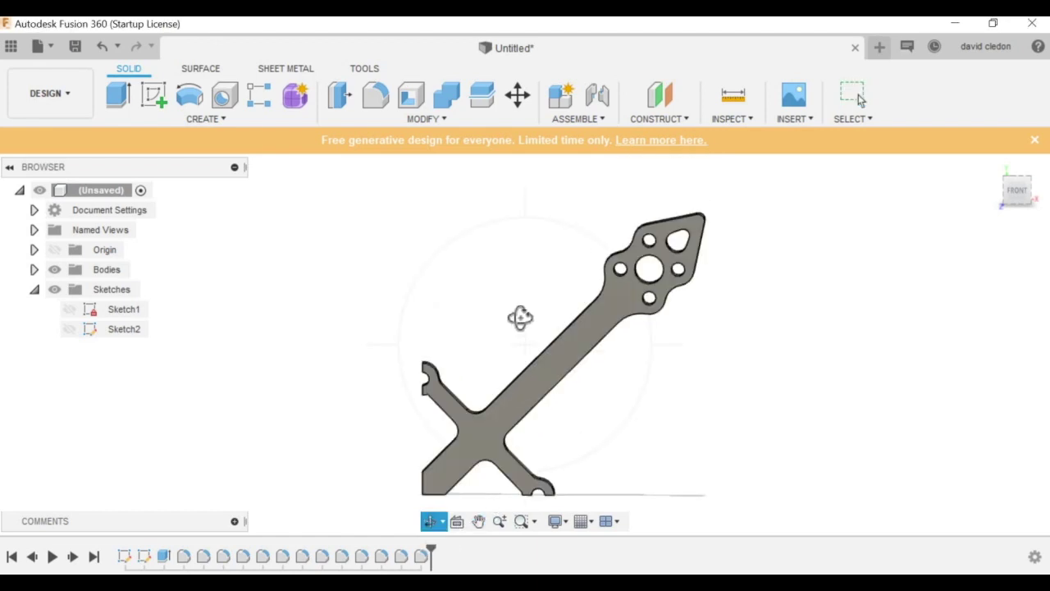
left_click_drag(520, 318, 478, 347)
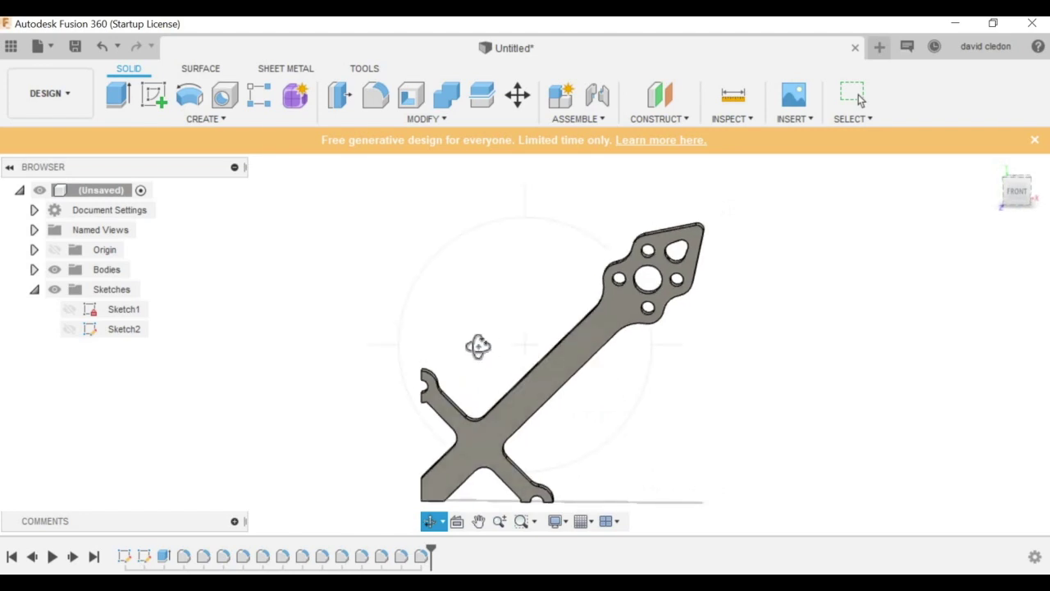
middle_click_drag(504, 314, 530, 280)
scroll(517, 320, "down", 1)
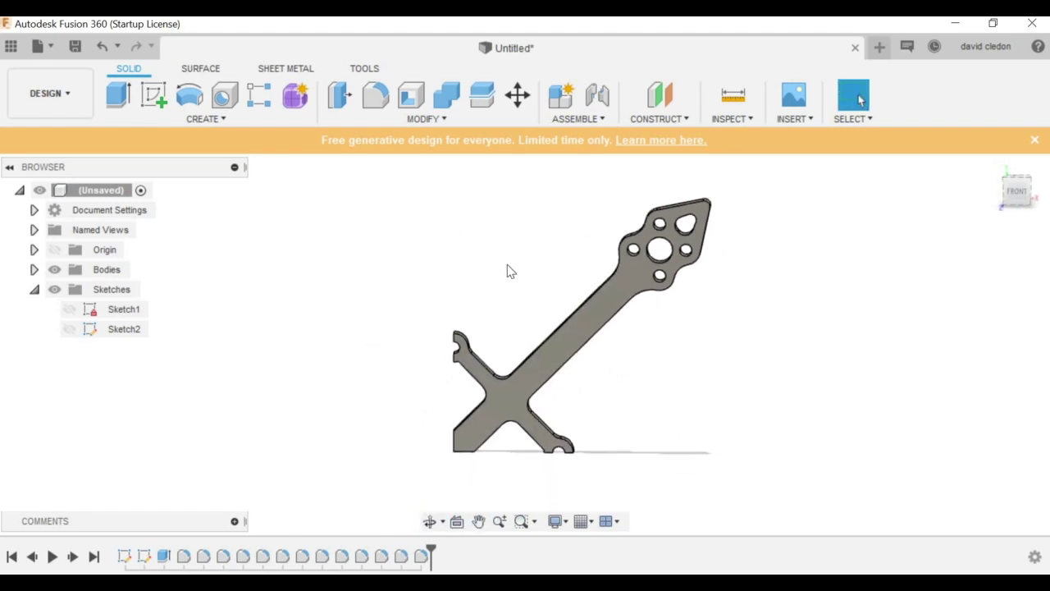
left_click(207, 120)
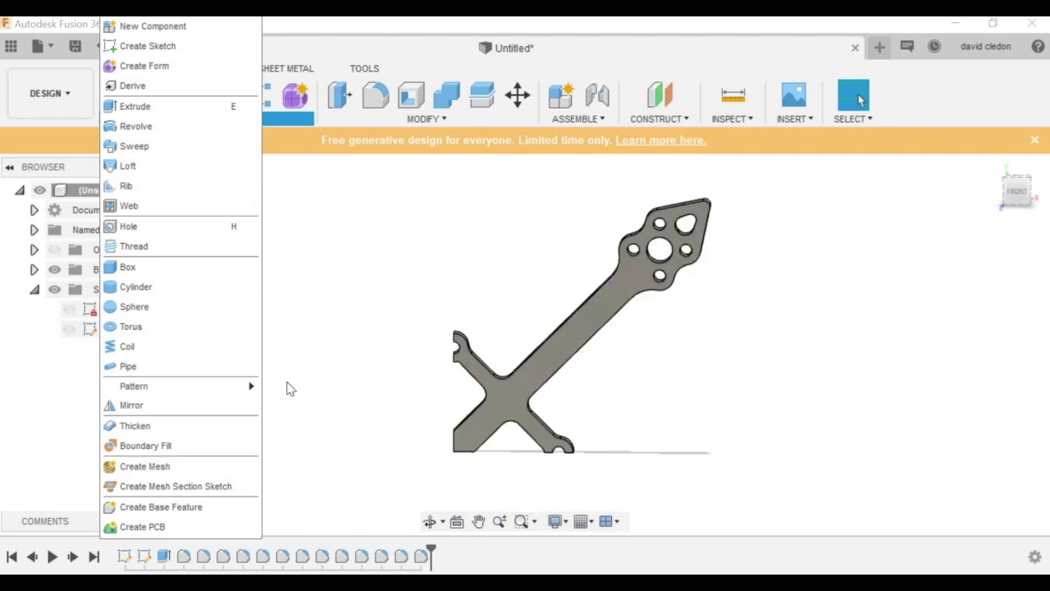
left_click(311, 258)
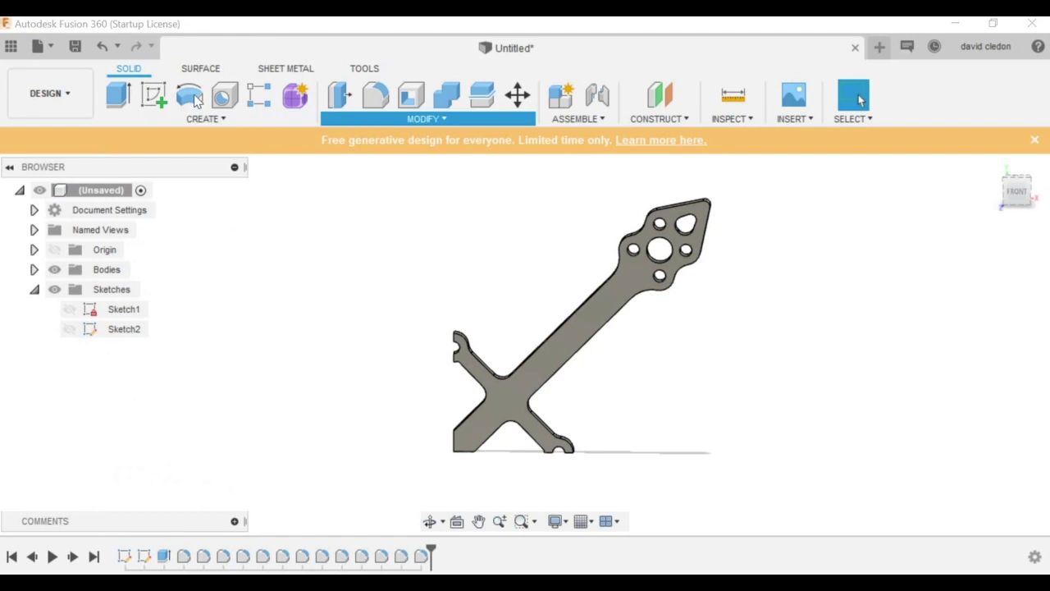
Step: Mirror the arm body across the vertical YZ origin plane with the pattern type set to Bodies
left_click(206, 119)
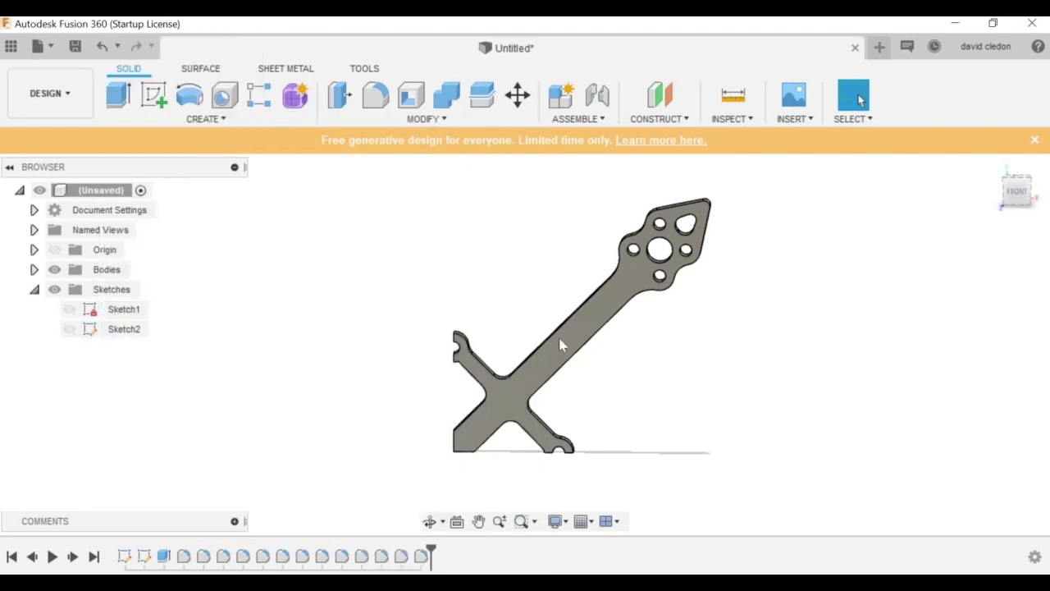
left_click(324, 130)
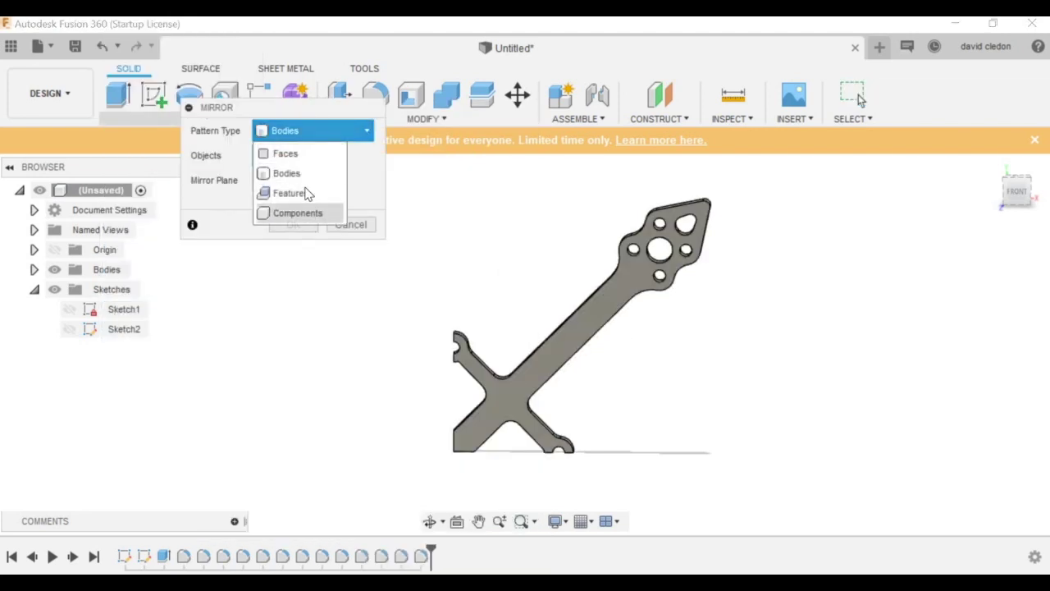
left_click(292, 174)
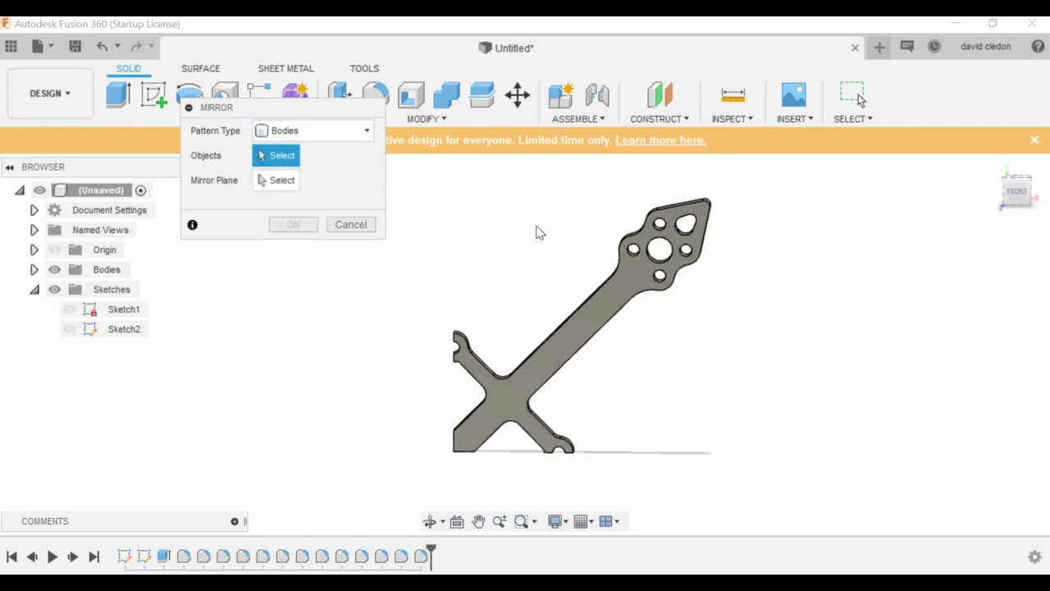
left_click(636, 303)
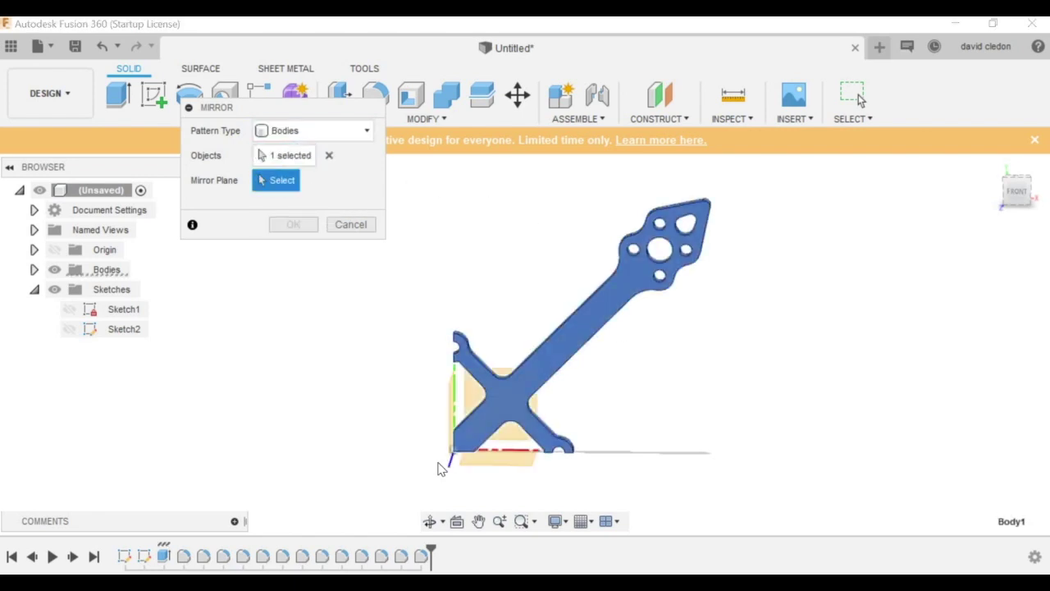
left_click(429, 521)
left_click_drag(399, 418, 620, 443)
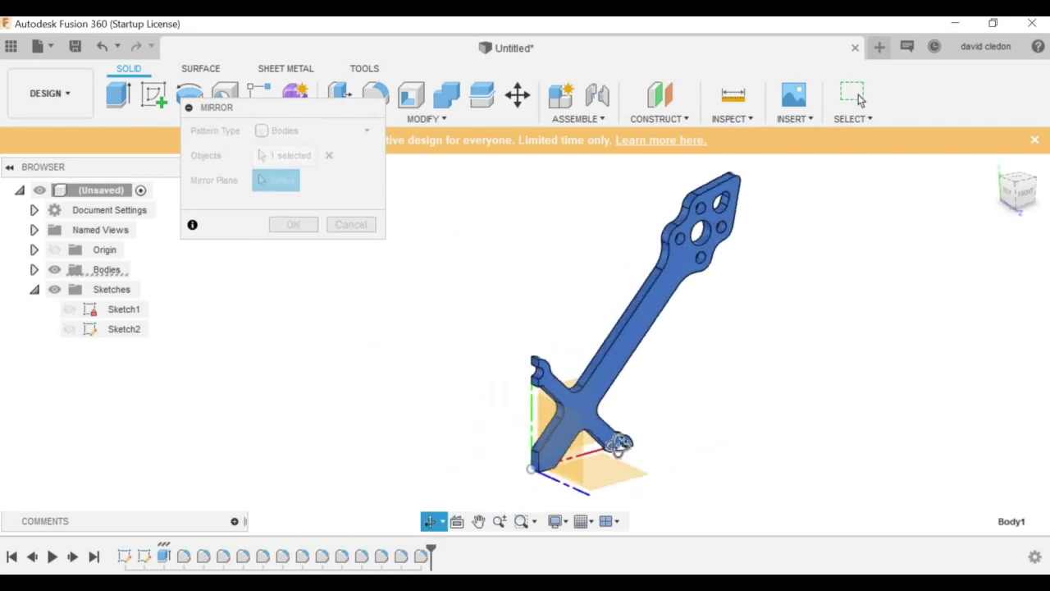
key("Escape")
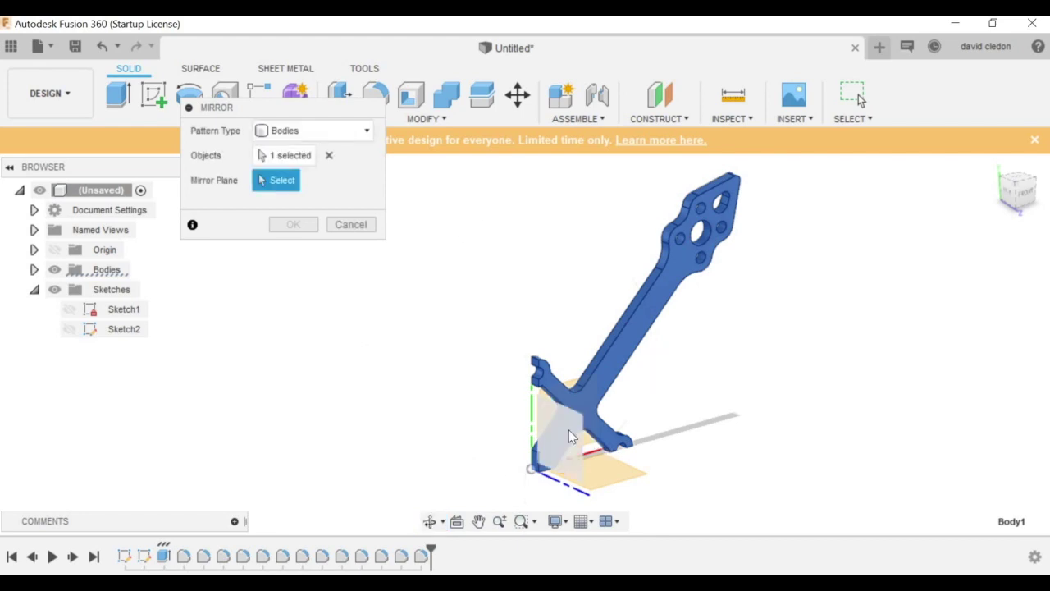
left_click(568, 430)
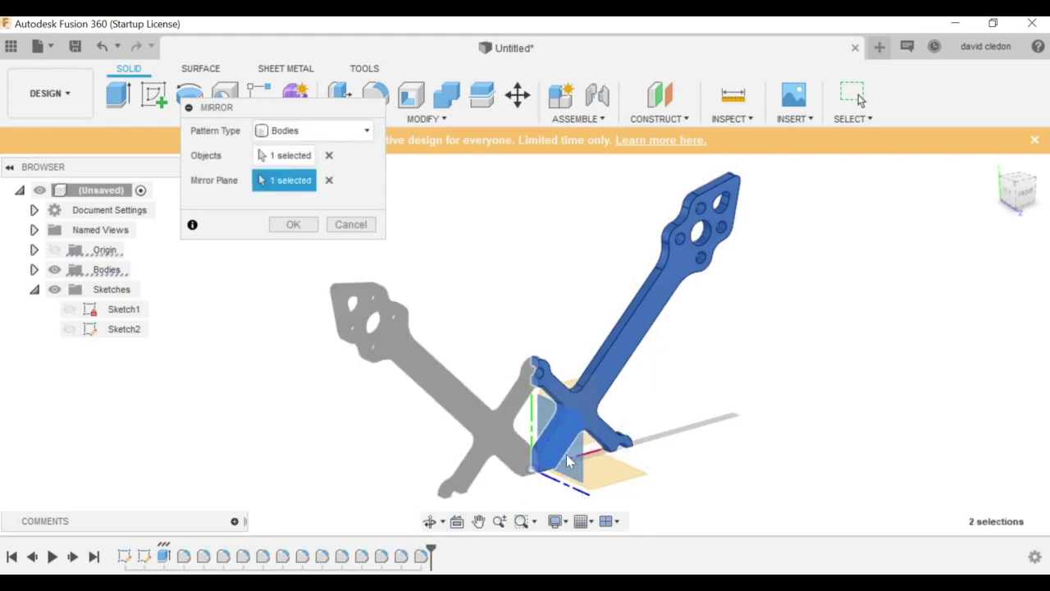
left_click(294, 225)
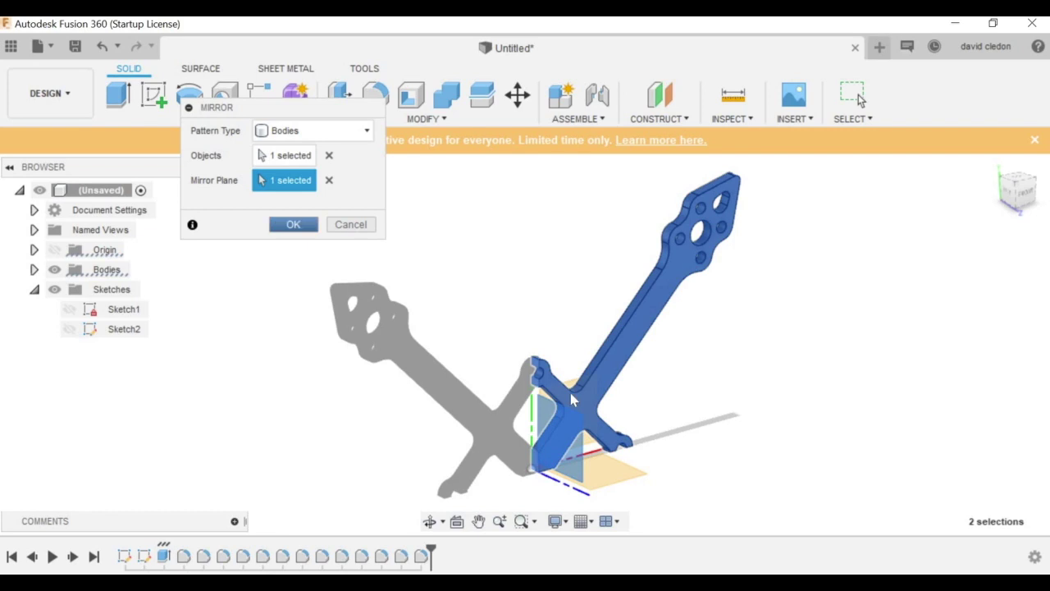
Step: Combine the mirrored arm and the original arm into one body with the Join operation
left_click(443, 96)
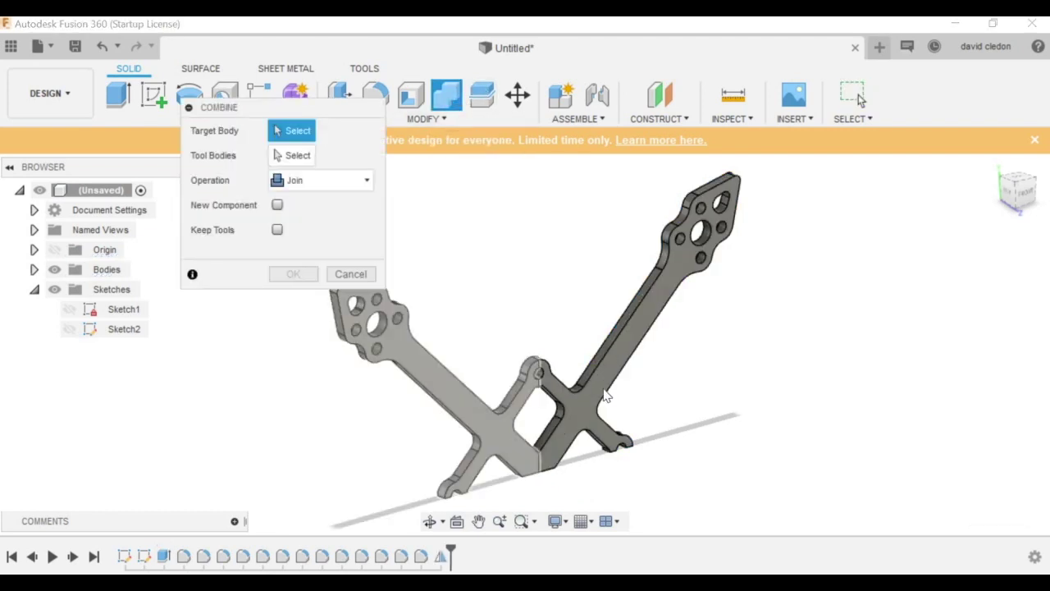
left_click(480, 400)
left_click(563, 414)
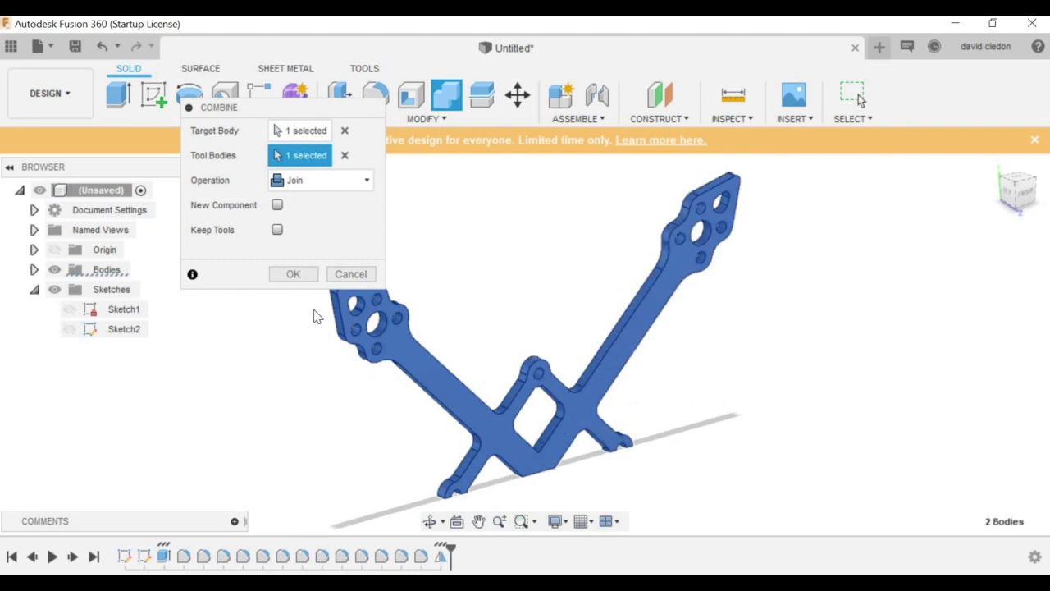
left_click(306, 278)
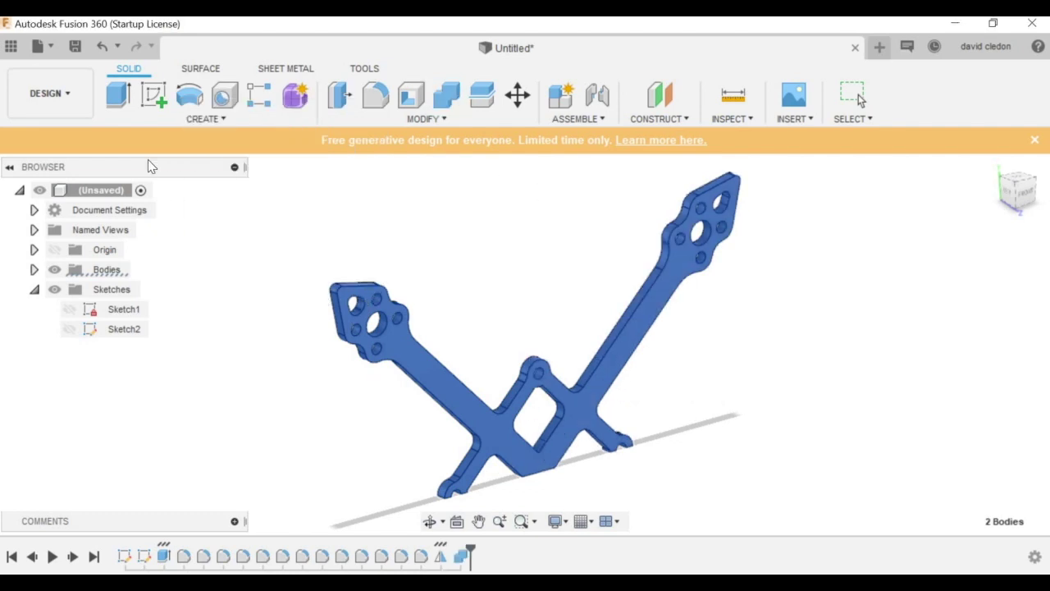
left_click(429, 521)
left_click_drag(476, 178, 238, 123)
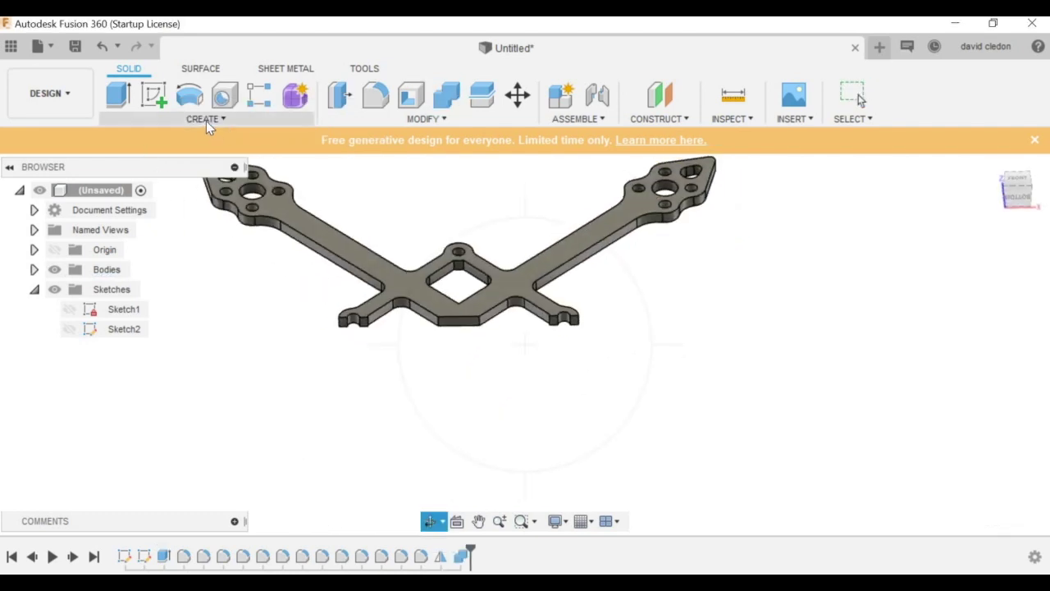
Step: Mirror the joined two-arm body across the horizontal origin plane to form the opposite half of the frame
left_click(205, 119)
left_click(164, 404)
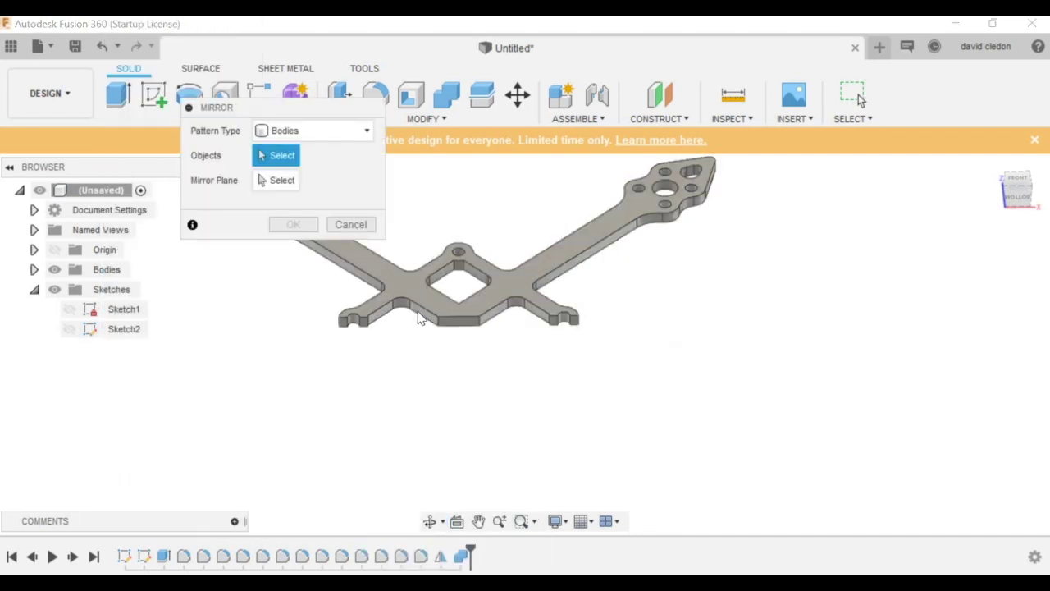
left_click(387, 281)
left_click(282, 181)
left_click(506, 312)
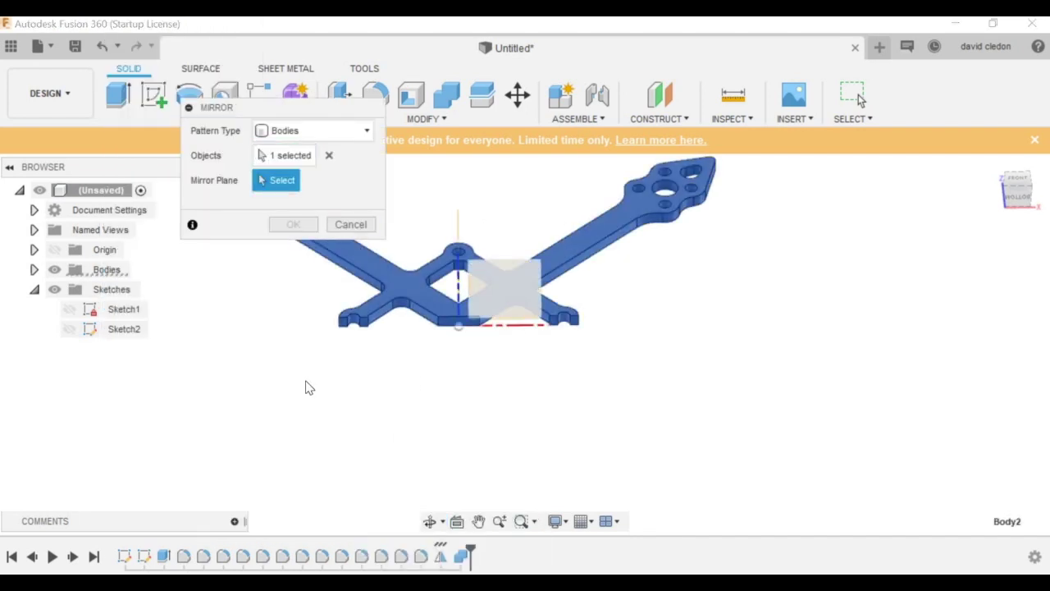
left_click(293, 224)
Step: Combine the two mirrored halves of the frame into one body with the Join operation
left_click(446, 95)
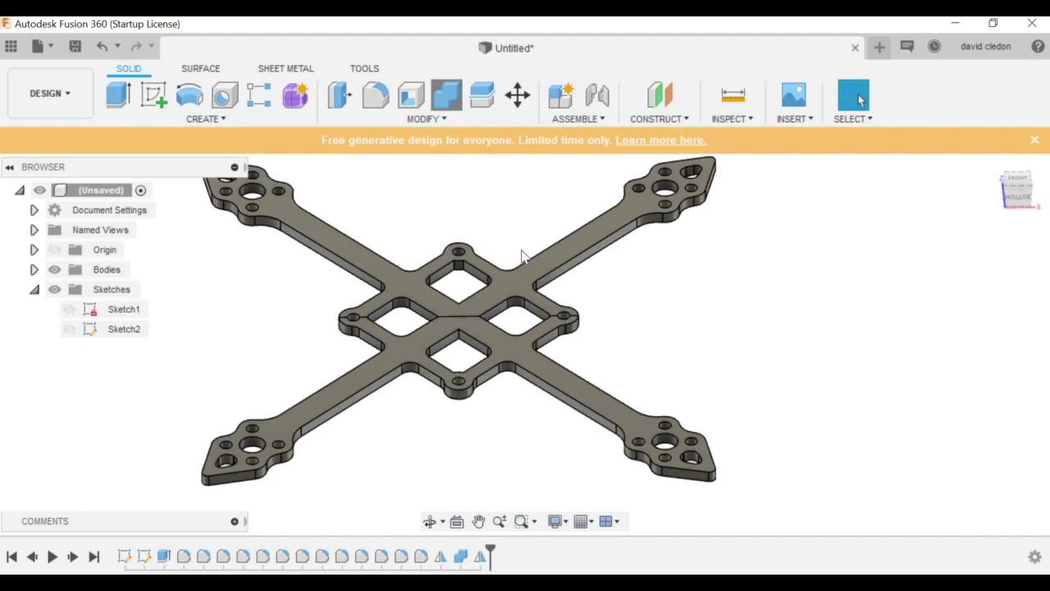
left_click(509, 373)
left_click(300, 330)
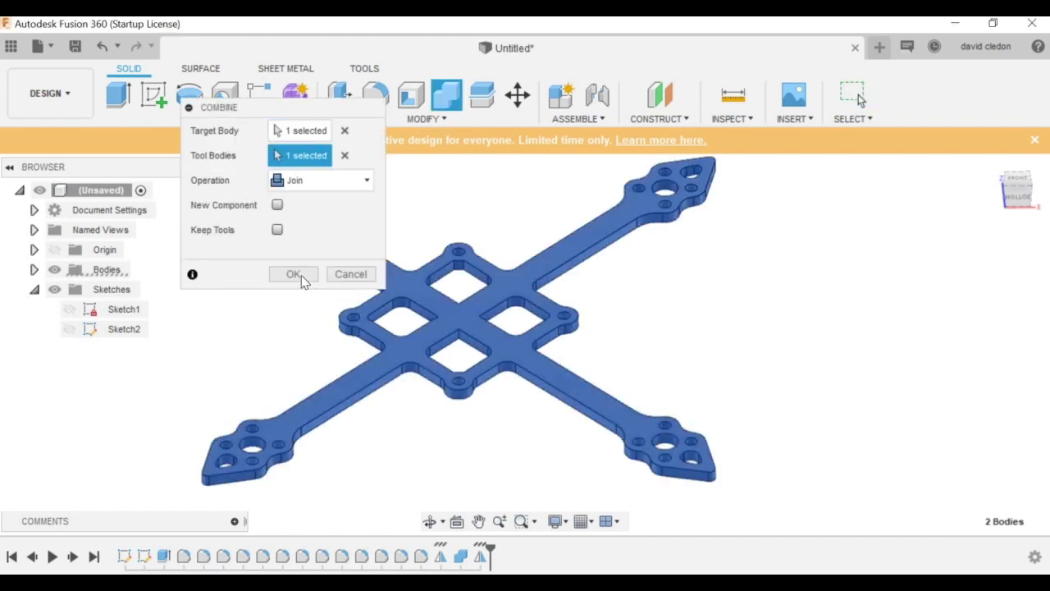
left_click(292, 274)
Step: Examine the complete four-arm frame from the front and at an oblique angle
scroll(438, 272, "down", 1)
middle_click_drag(438, 273, 456, 393, "shift")
middle_click_drag(444, 358, 447, 327)
scroll(477, 380, "down", 1)
middle_click_drag(477, 374, 478, 349)
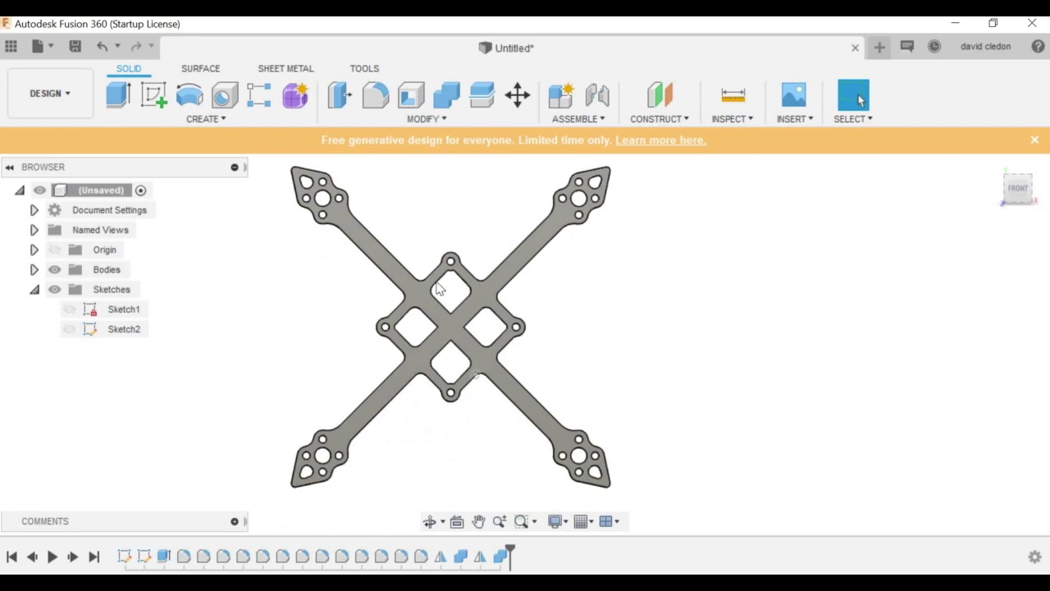
left_click(429, 523)
middle_click_drag(458, 308, 440, 236, "shift")
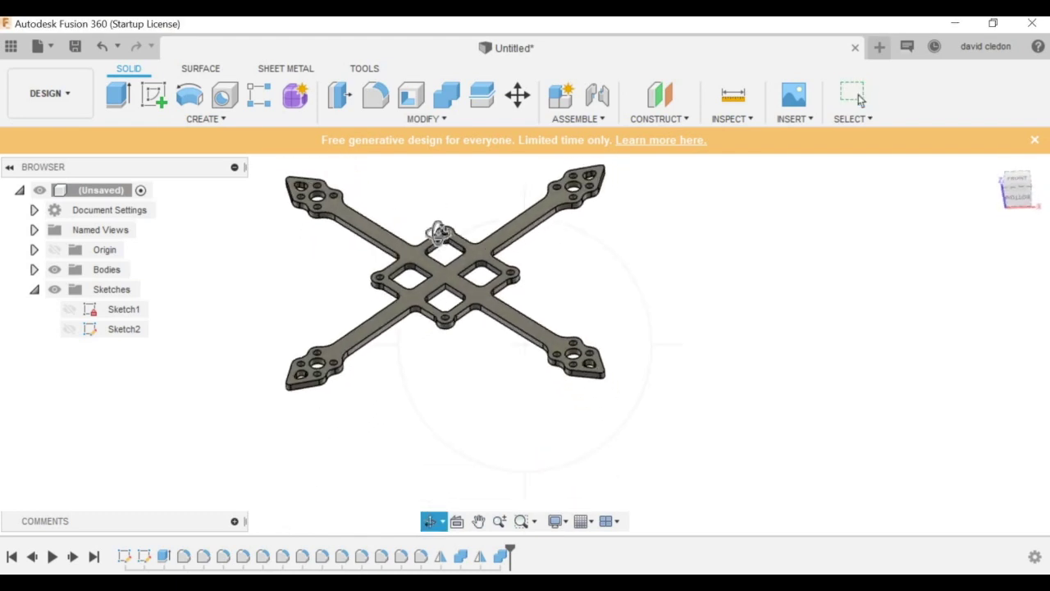
Step: Delete the small curved face in the central cutout's outer corner, next to the upper mounting hole
scroll(522, 293, "up", 3)
scroll(506, 365, "up", 8)
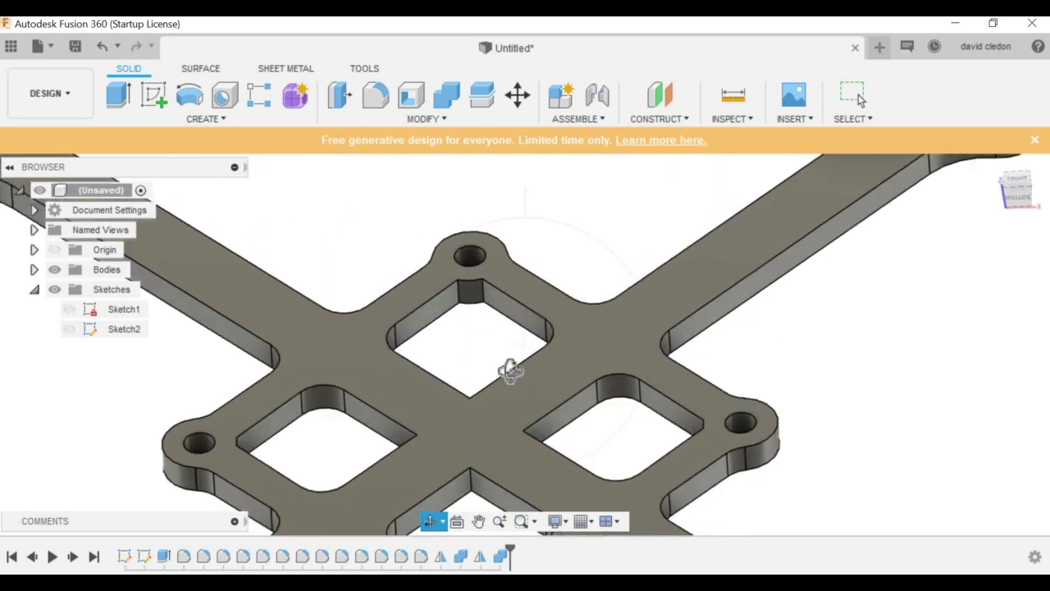
key("Escape")
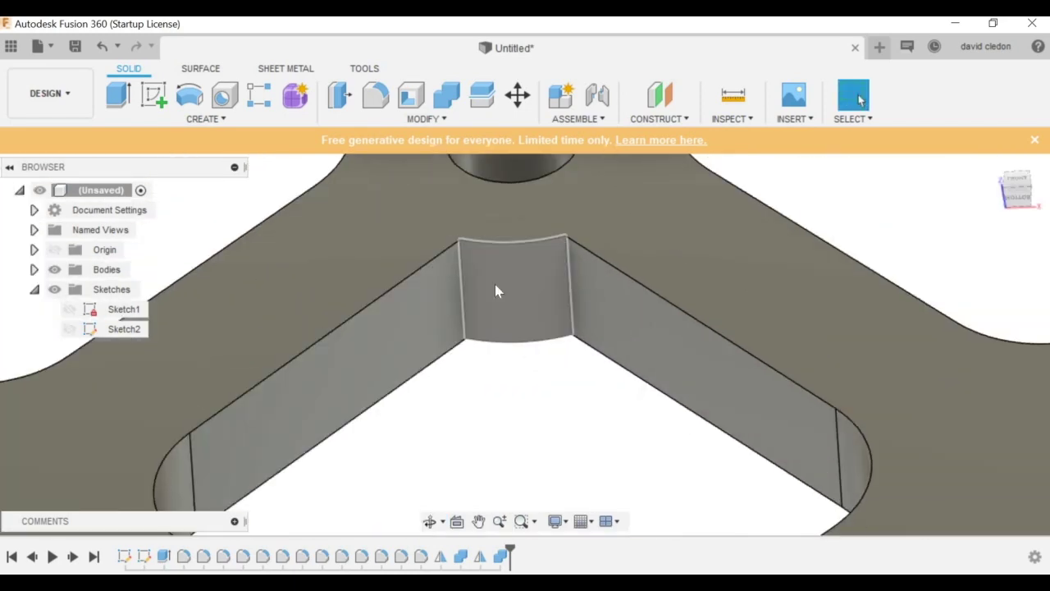
scroll(543, 310, "down", 3)
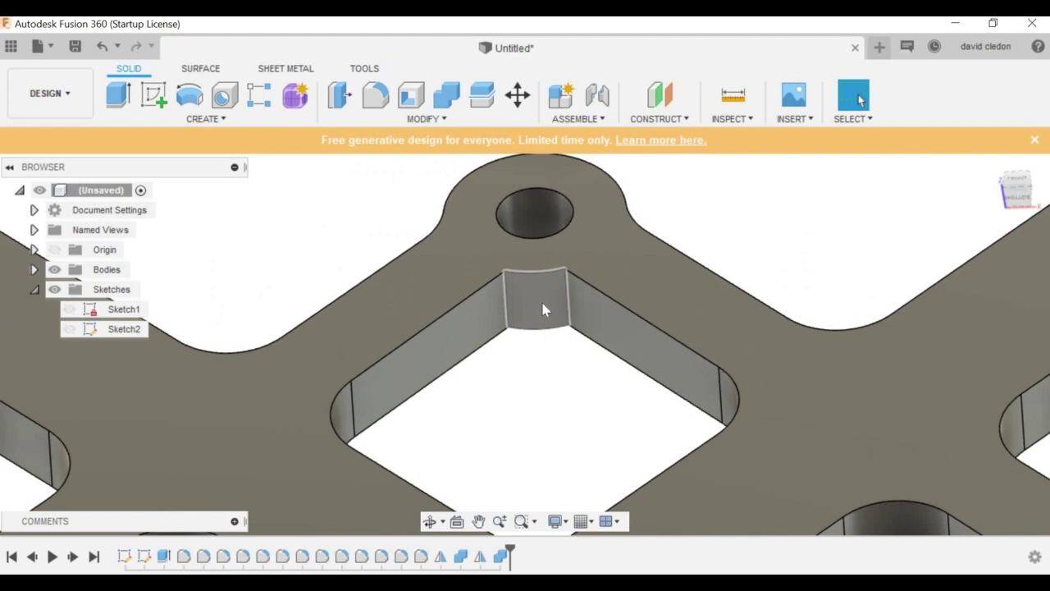
left_click(533, 297)
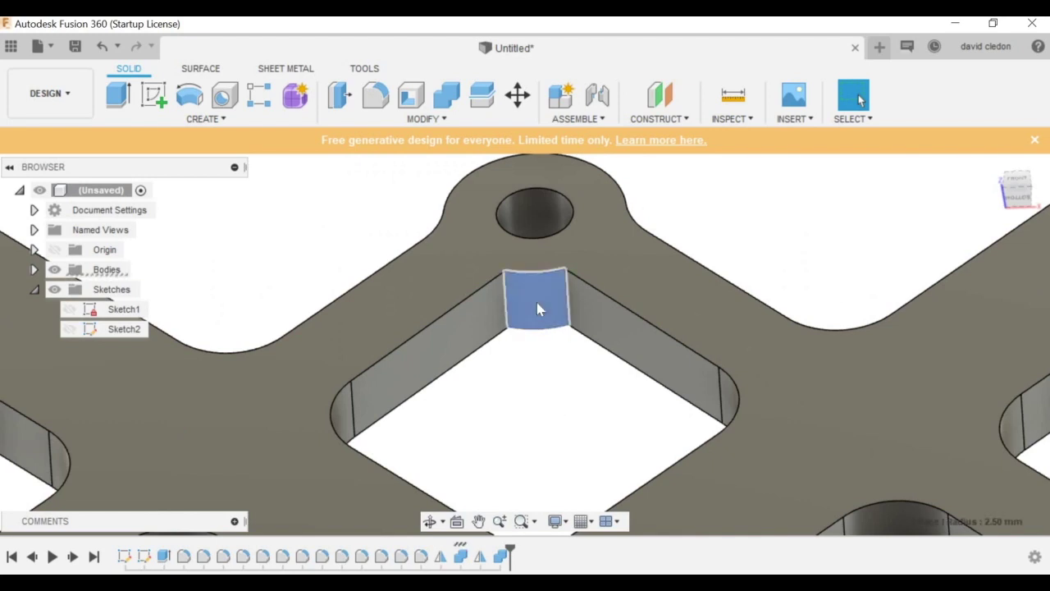
key("Delete")
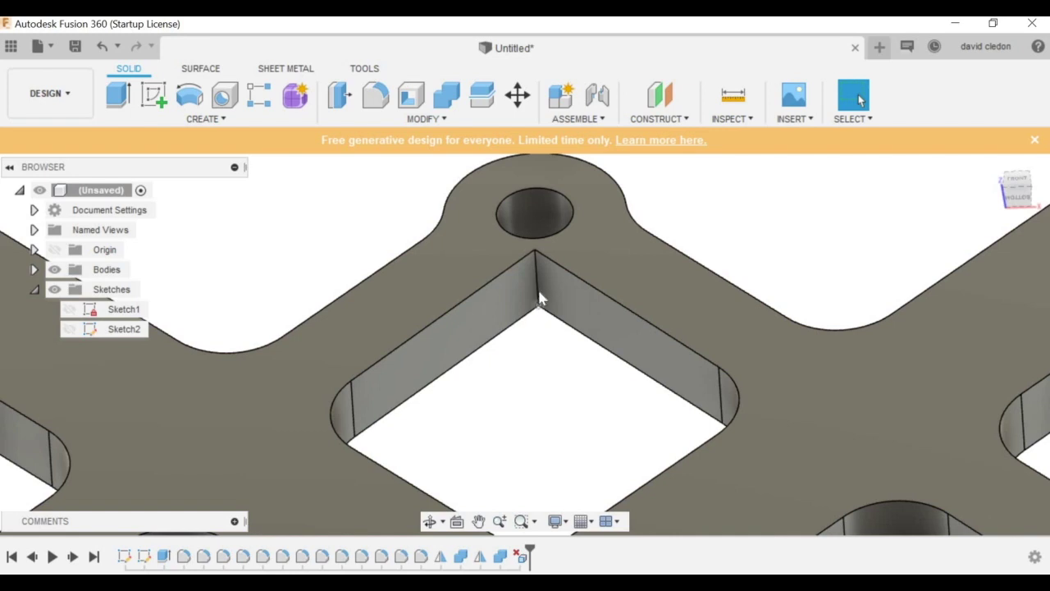
Step: Fillet the bare corner edge beside the upper mounting hole with a 2 mm radius
left_click(537, 291)
type("f2")
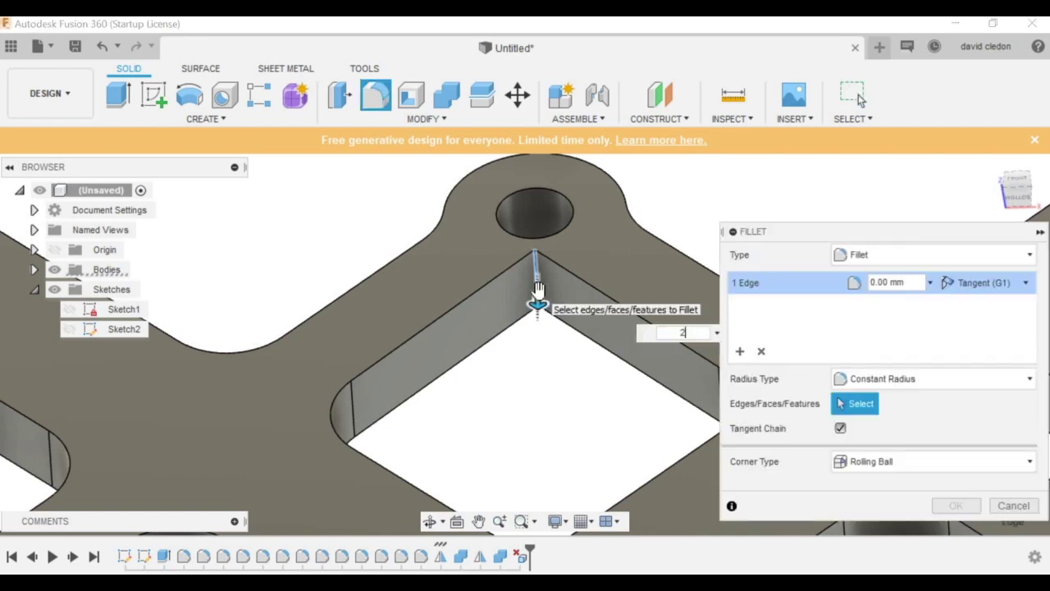
key("Return")
Step: Replace the small curved face in a second central cutout's outer corner with a new fillet
scroll(558, 291, "down", 2)
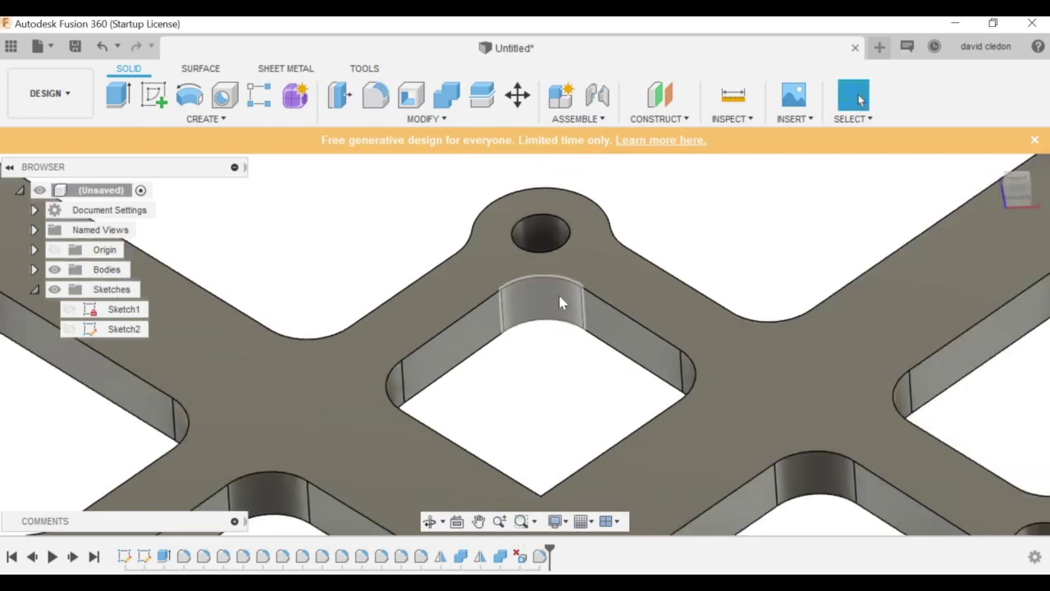
scroll(558, 292, "down", 5)
left_click(429, 521)
left_click_drag(429, 394, 408, 457)
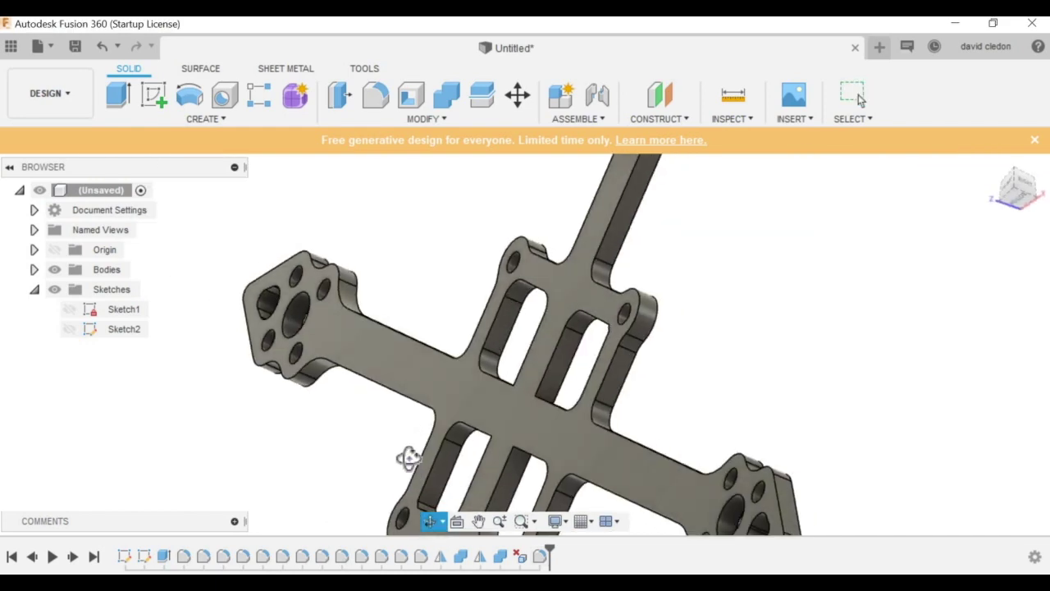
middle_click_drag(409, 458, 492, 304, "shift")
scroll(465, 377, "up", 6)
scroll(426, 216, "down", 1)
middle_click_drag(427, 377, 437, 341)
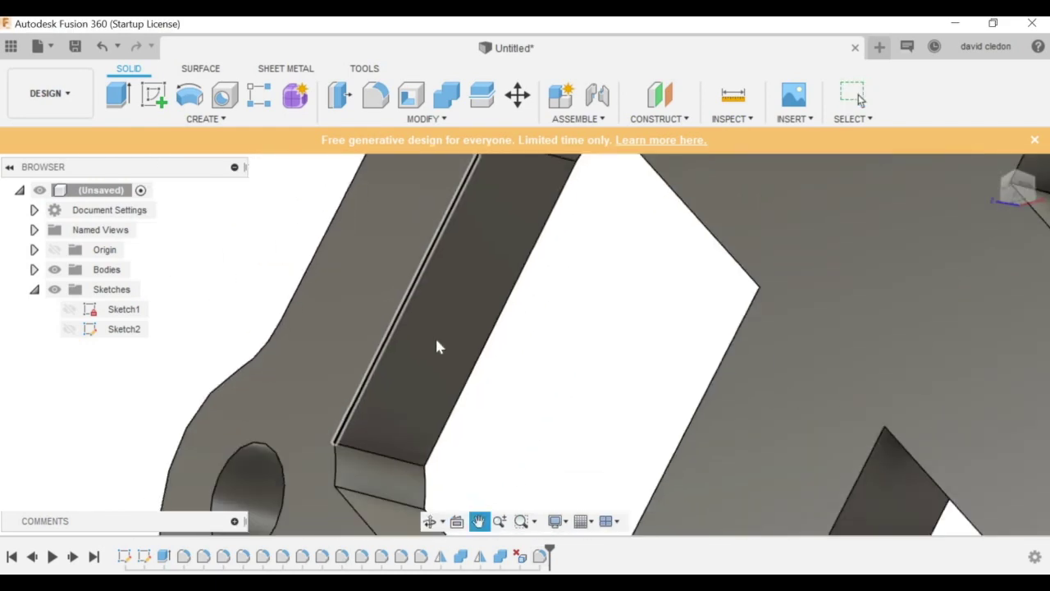
scroll(435, 336, "down", 3)
key("f")
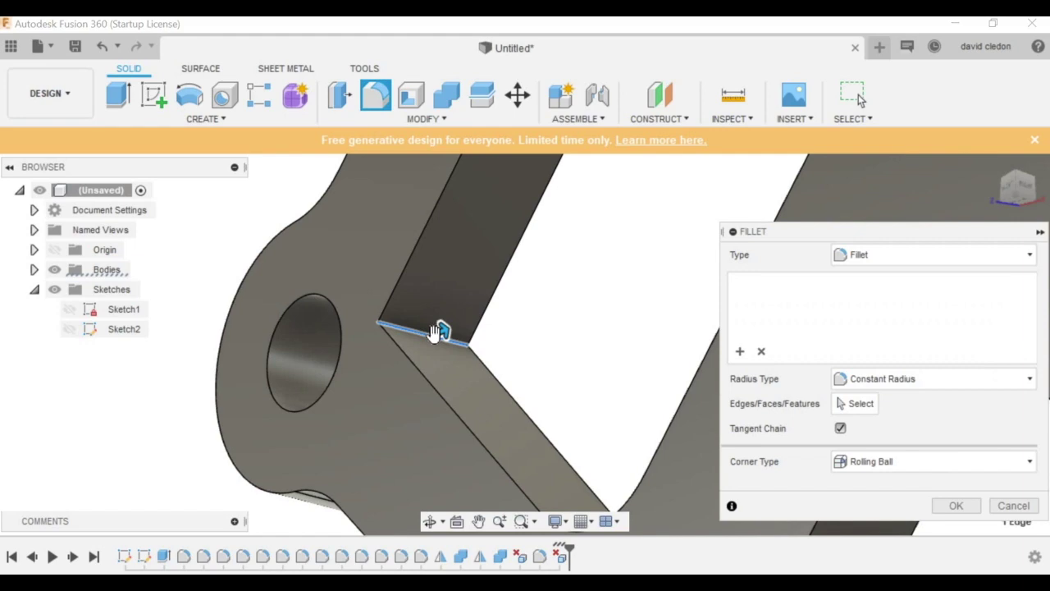
left_click(436, 333)
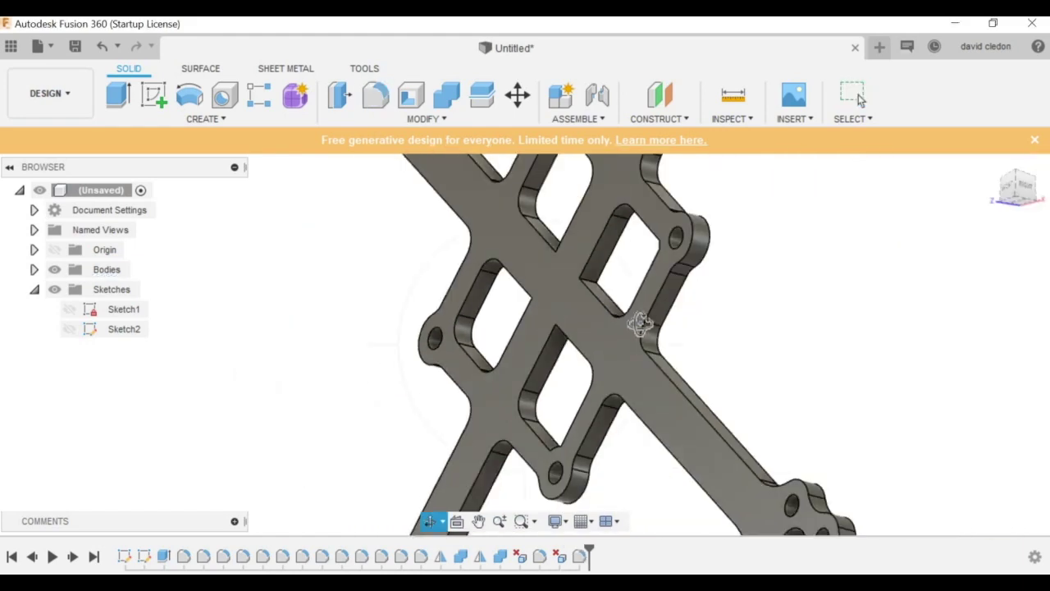
Step: Replace the small curved face in a third central cutout, beside its mounting hole, with a larger fillet
scroll(640, 321, "up", 5)
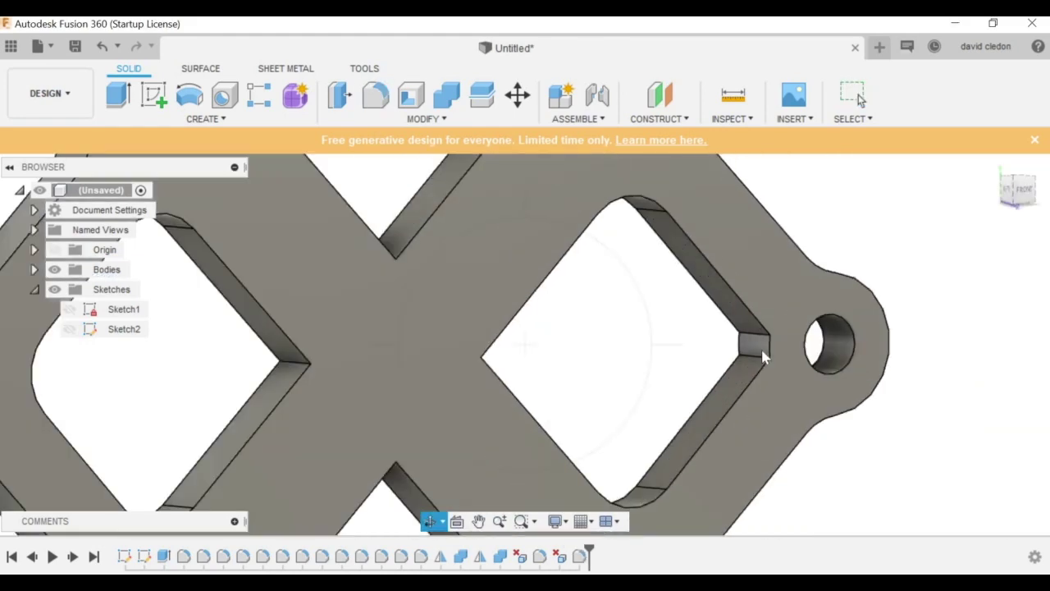
left_click(760, 345)
key("f")
key("Return")
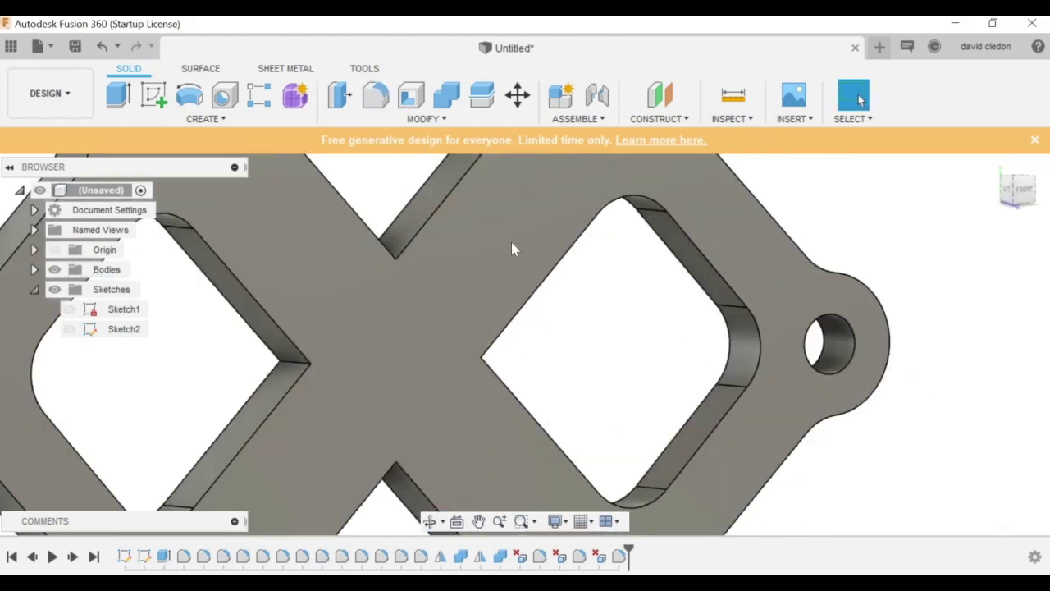
Step: Fillet a sharp cutout corner edge at the centre of the frame with a 2 mm radius
scroll(511, 246, "down", 5)
middle_click_drag(509, 250, 465, 290, "shift")
scroll(465, 290, "up", 5)
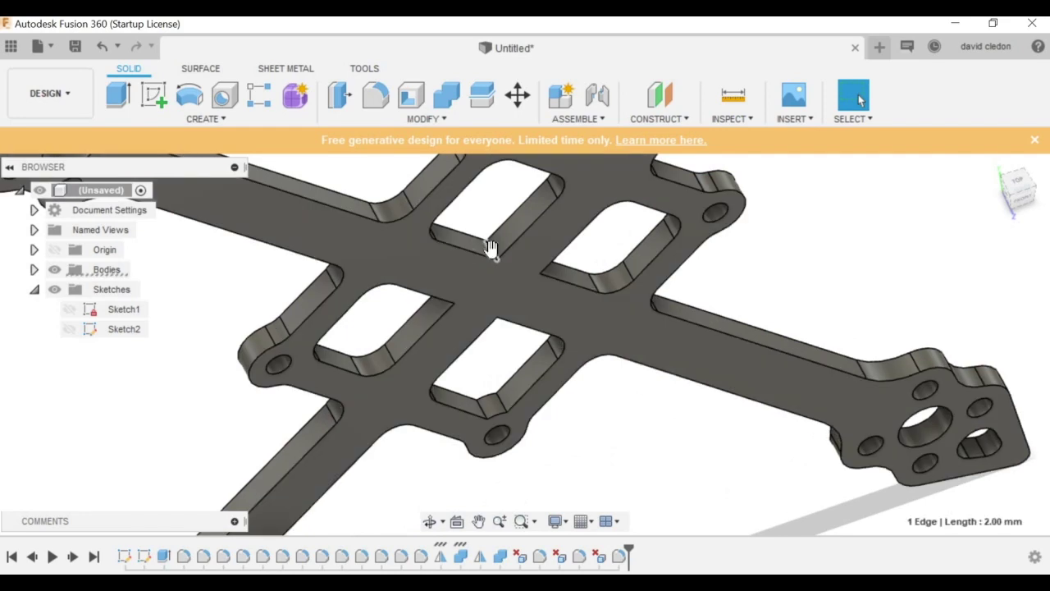
type("f2")
key("Return")
Step: Fillet the other sharp inner corners of the central cutouts and replace the last small curved corner face with a fillet
scroll(651, 459, "down", 3)
middle_click_drag(558, 328, 565, 350, "shift")
scroll(564, 349, "up", 3)
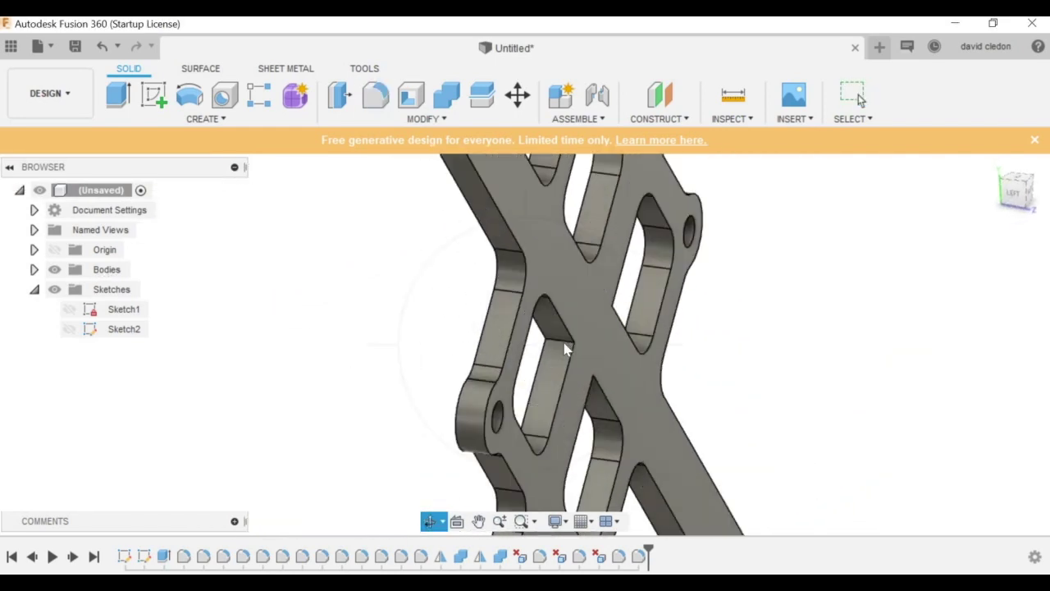
left_click_drag(565, 349, 563, 298)
scroll(563, 297, "up", 2)
scroll(558, 265, "up", 2)
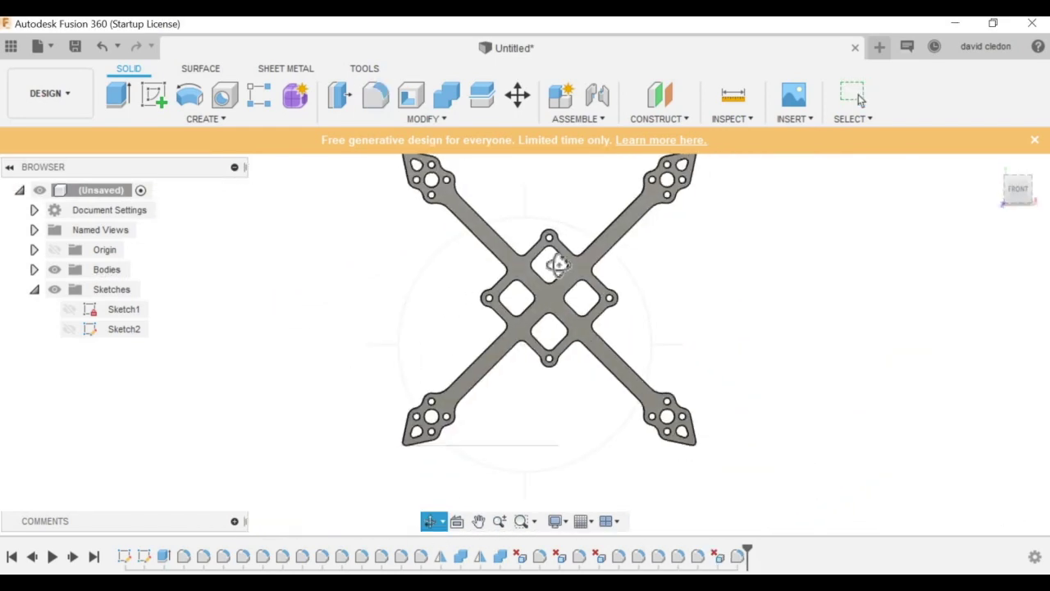
Step: Display the properties of the whole frame component to check its mass and volume
left_click_drag(558, 183, 580, 224)
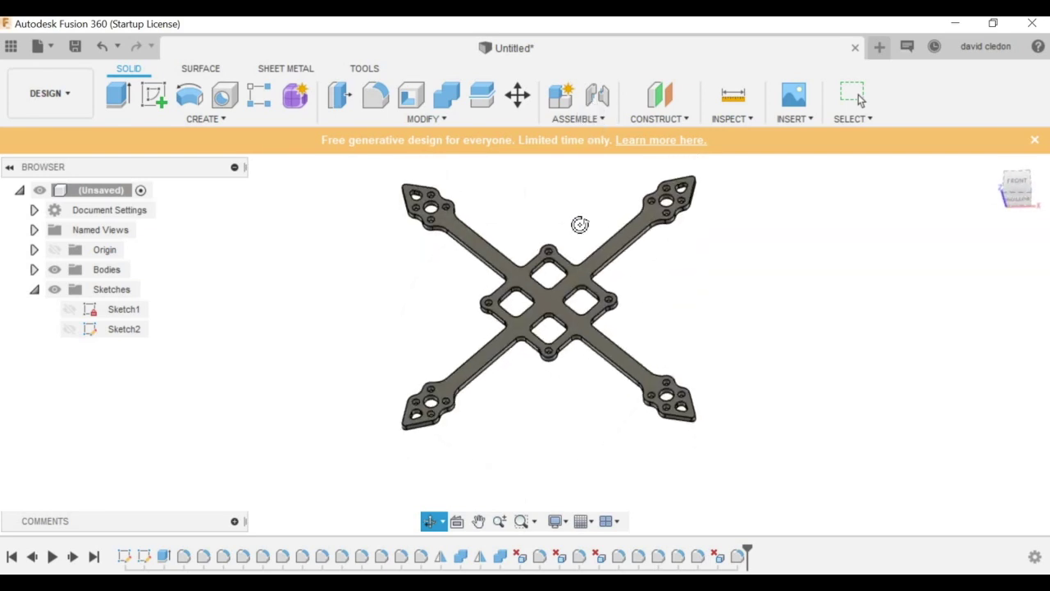
key("Escape")
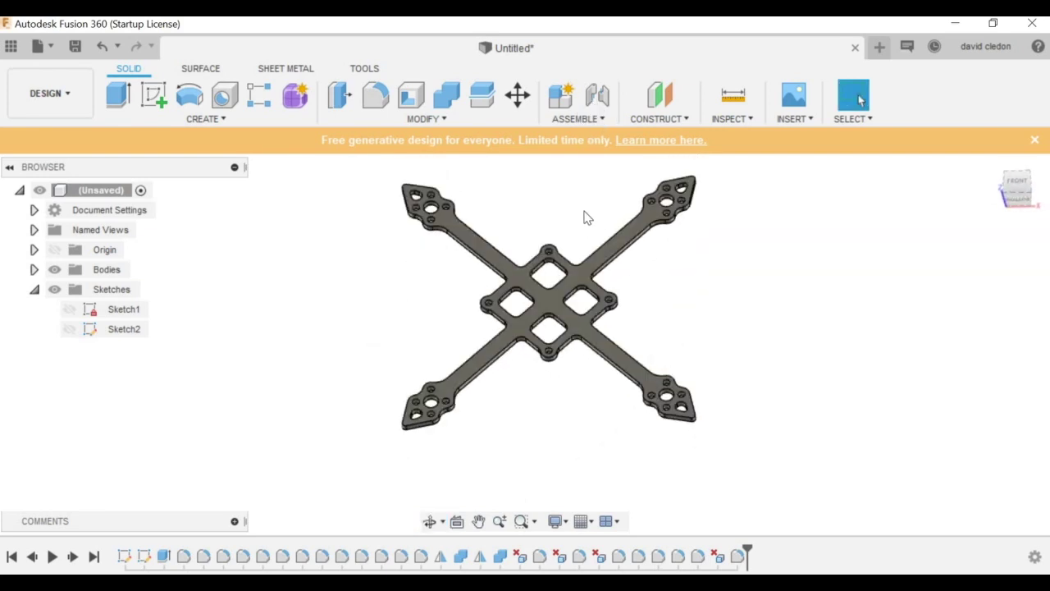
scroll(583, 213, "up", 3)
scroll(594, 287, "down", 3)
middle_click_drag(574, 231, 593, 207)
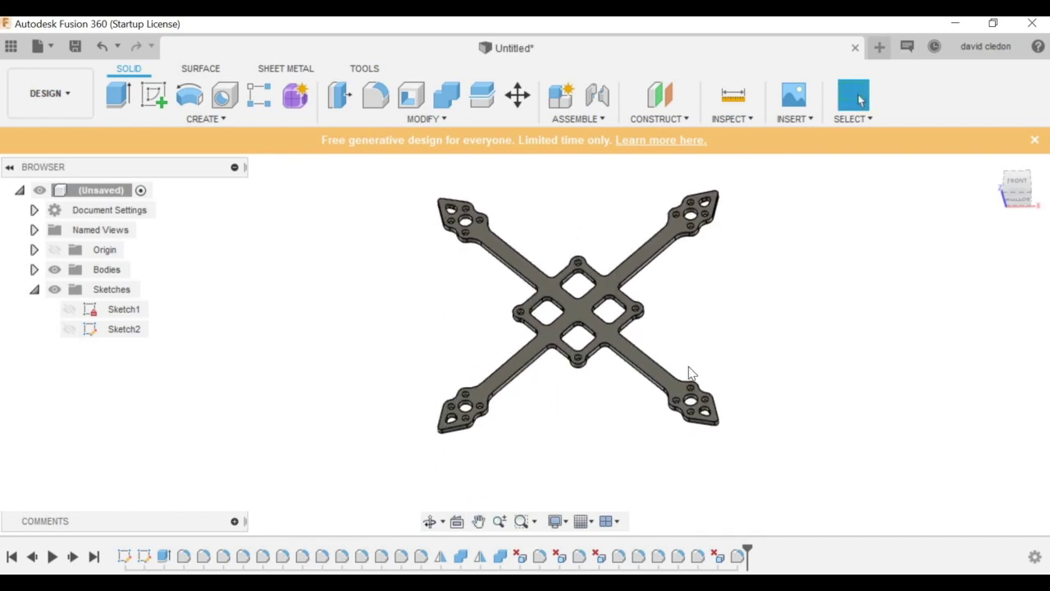
scroll(697, 344, "up", 3)
scroll(738, 295, "down", 2)
left_click(679, 304)
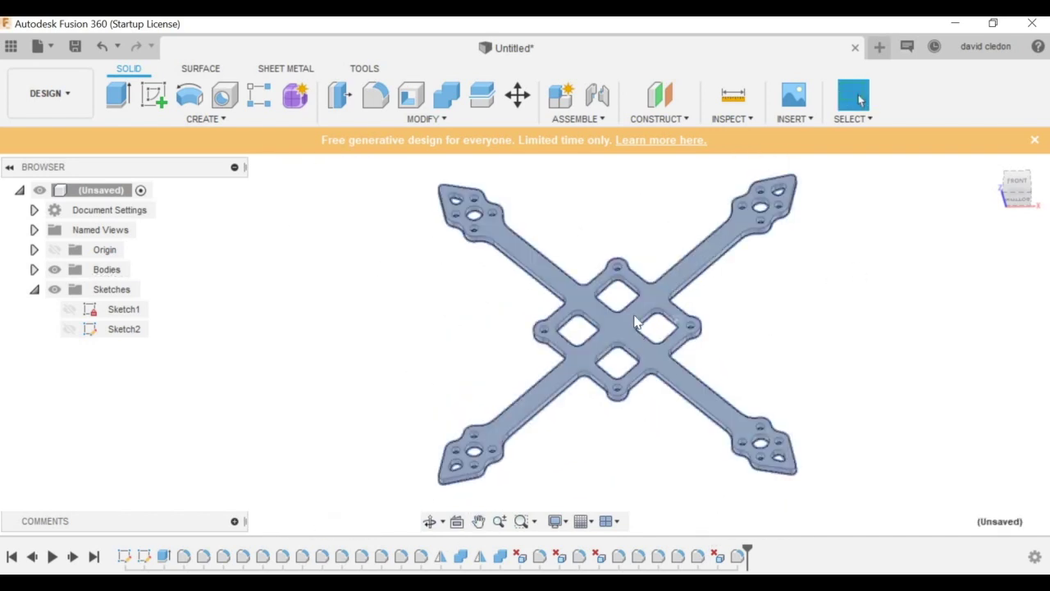
right_click(656, 375)
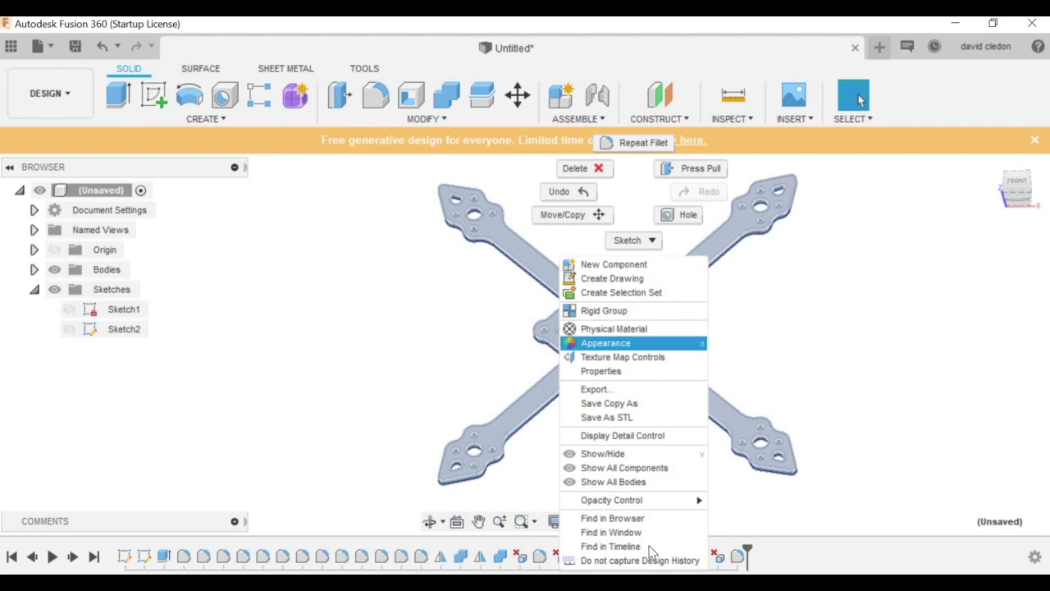
left_click(648, 371)
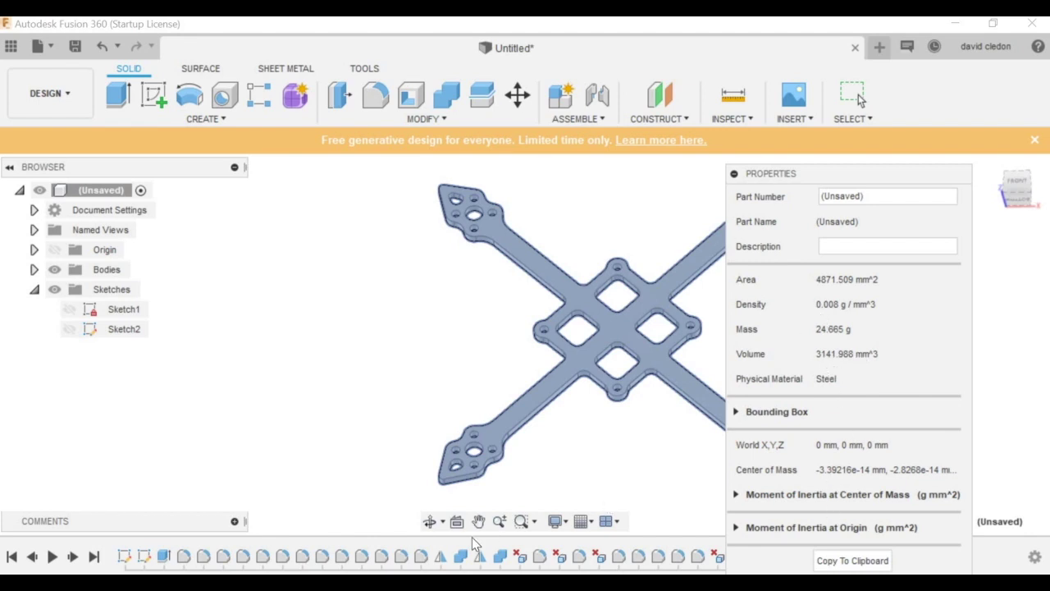
Step: Switch to the Excel workbook Mappe1 and examine the density formula in cell C5
key("alt+Tab")
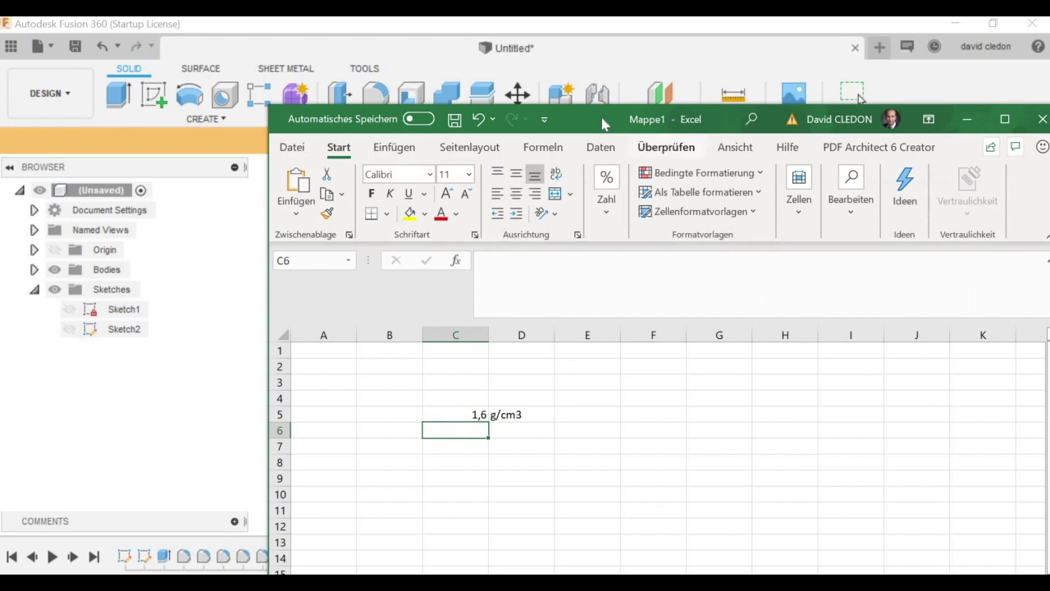
left_click_drag(603, 123, 538, 20)
left_click(183, 321)
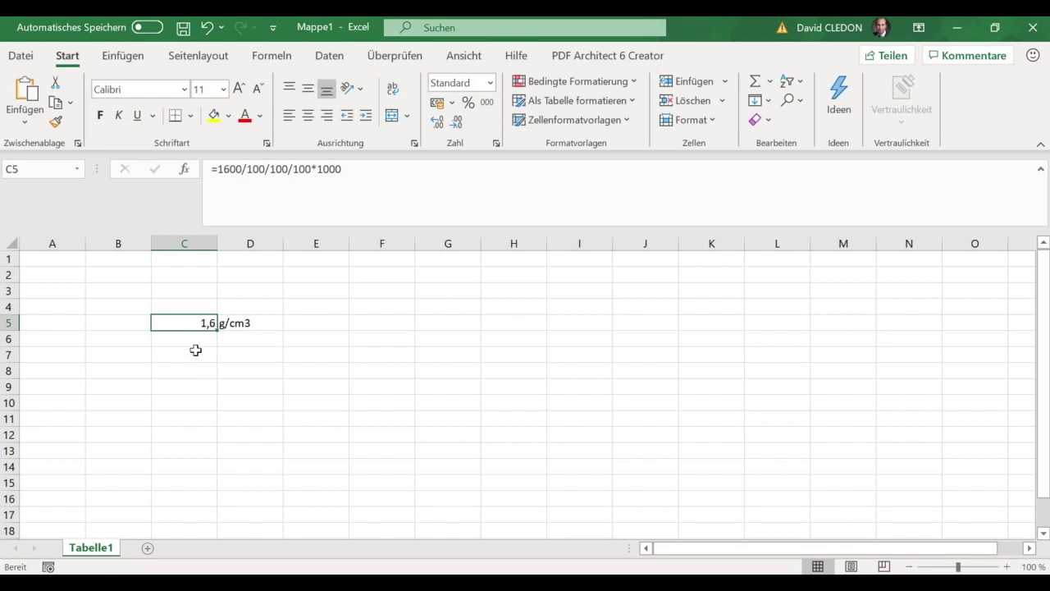
key("Return")
left_click_drag(457, 210, 696, 121)
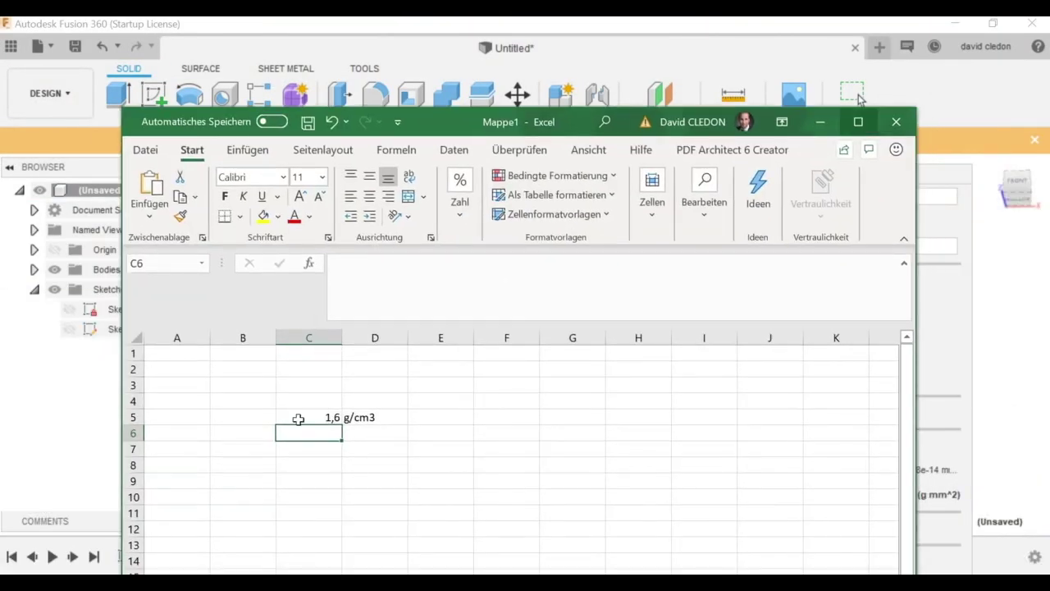
left_click(858, 123)
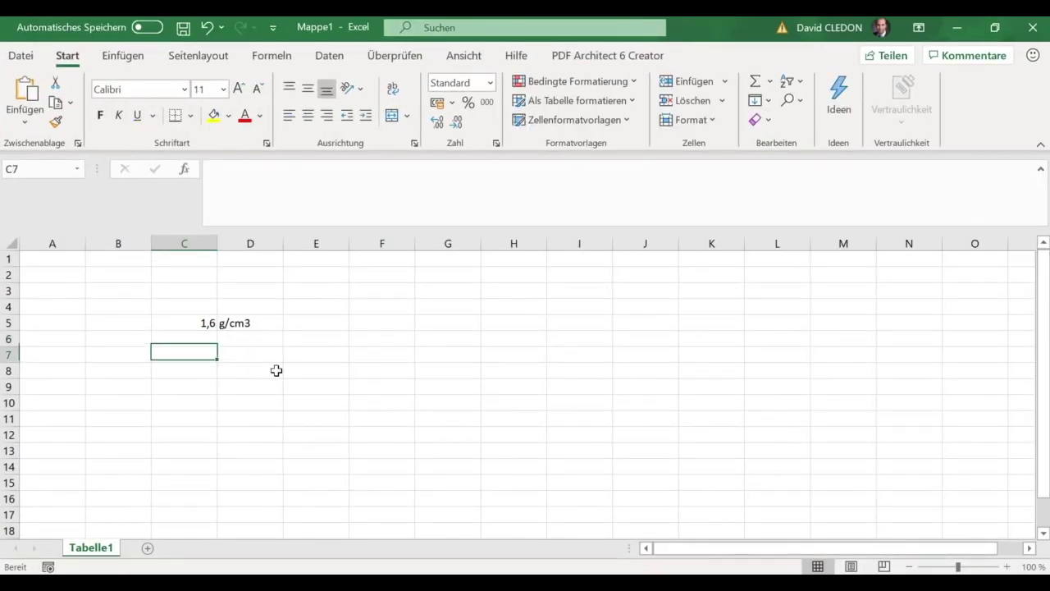
Step: Label cell D8 "Iteration 1" and enter the frame's volume, 3,14, in cell E8
left_click(279, 371)
type("l")
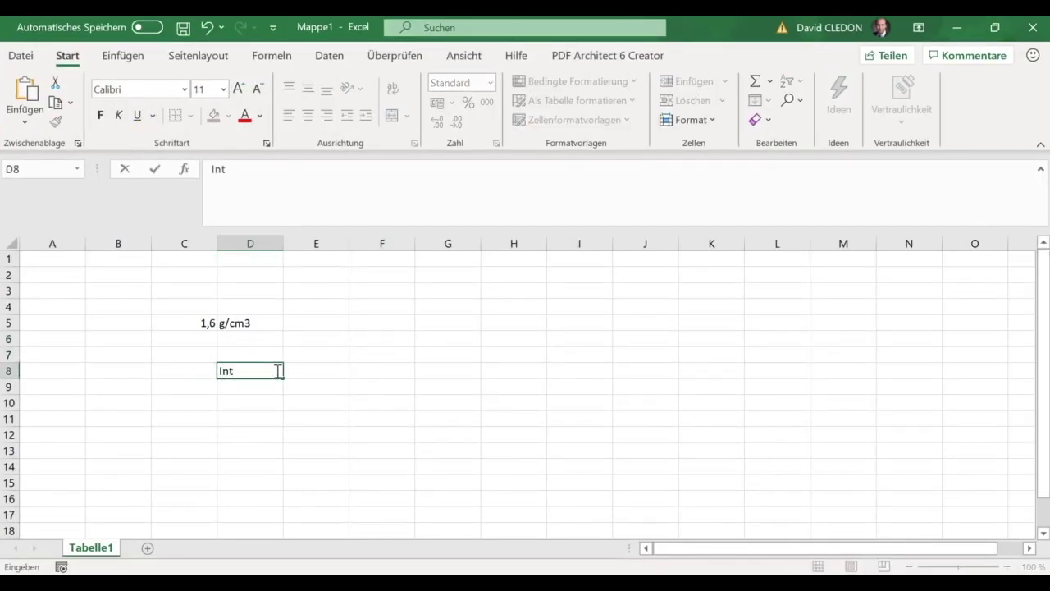
type("teration 1")
key("Tab")
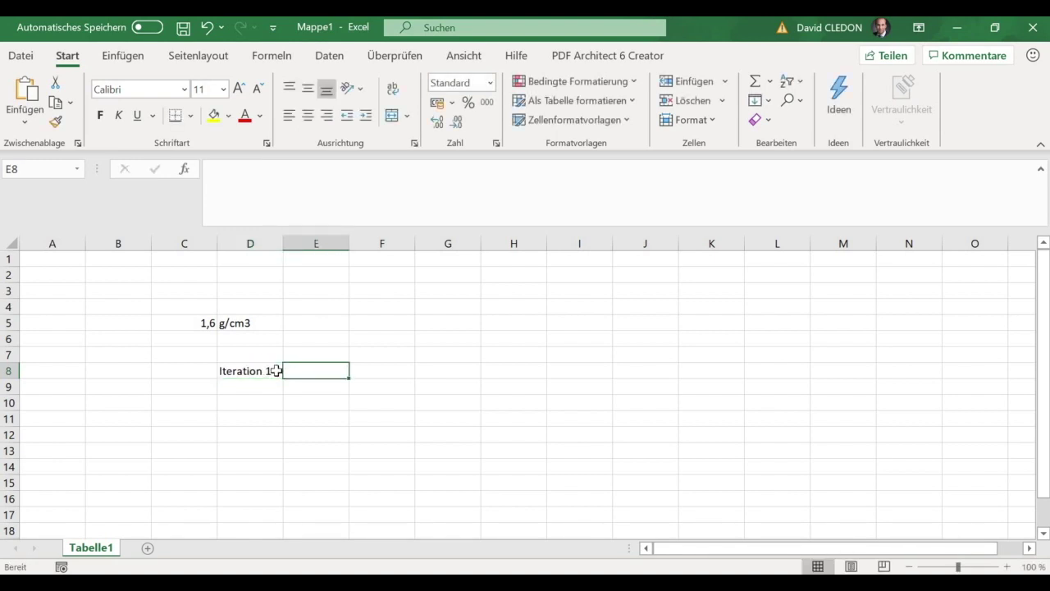
type("3,14")
key("Return")
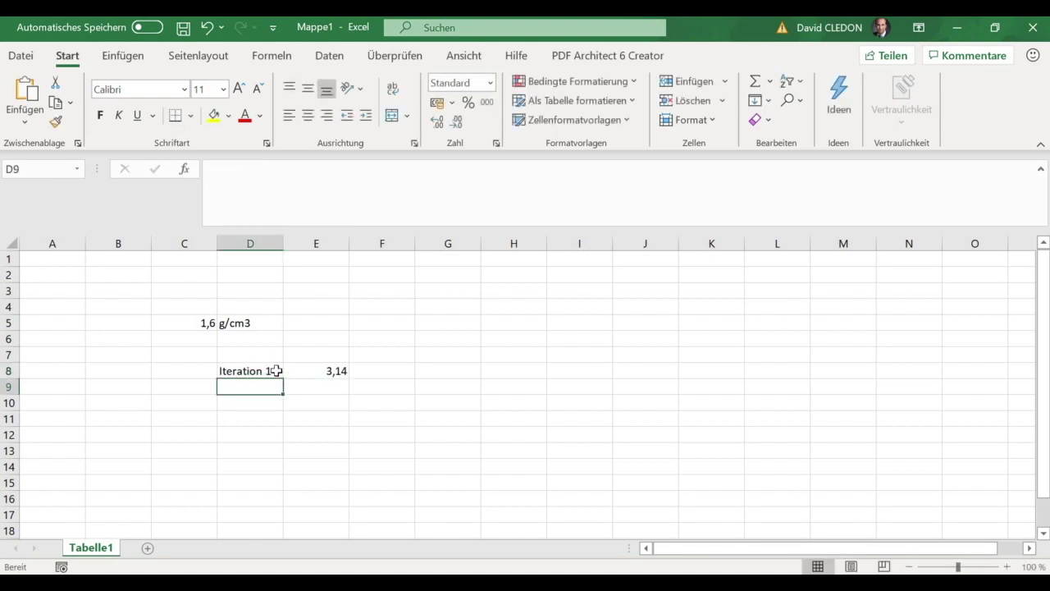
Step: Label cell E7 "cm3" as the heading above the volume value
right_click(275, 370)
key("Escape")
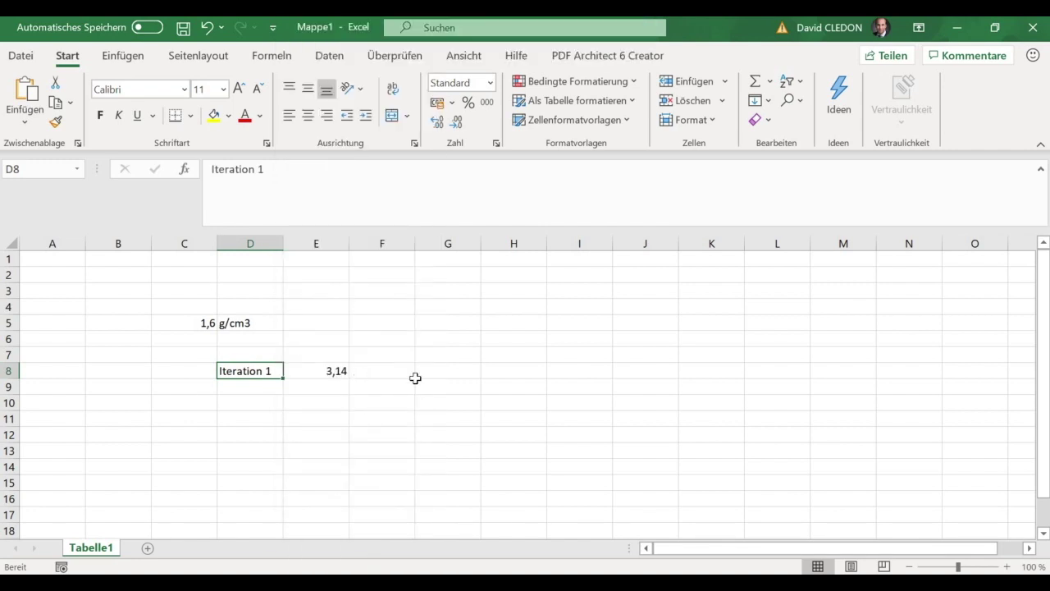
left_click(415, 377)
left_click(325, 370)
left_click(326, 358)
type("cm3")
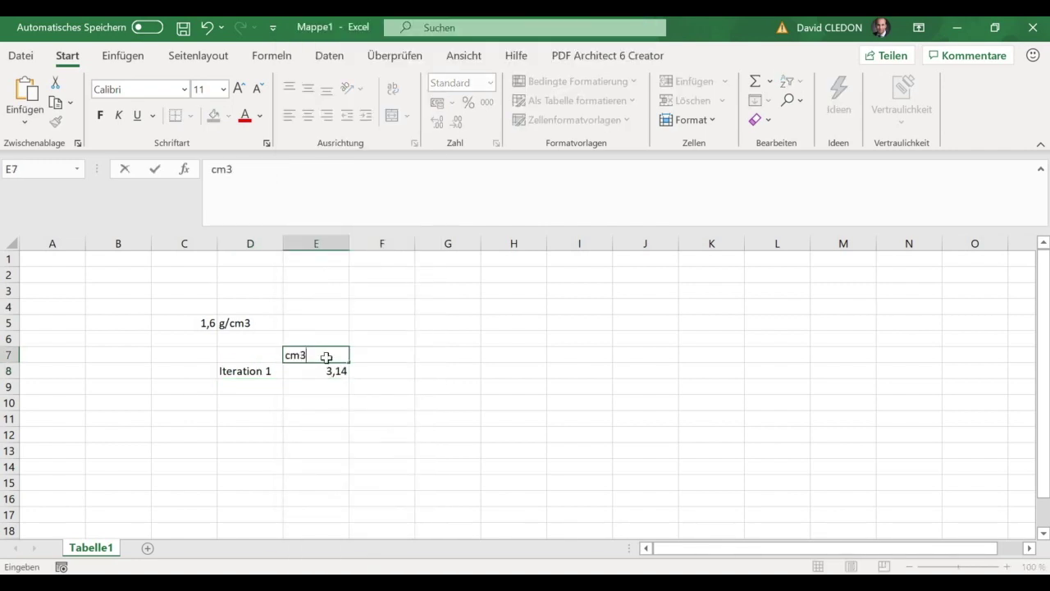
key("Tab")
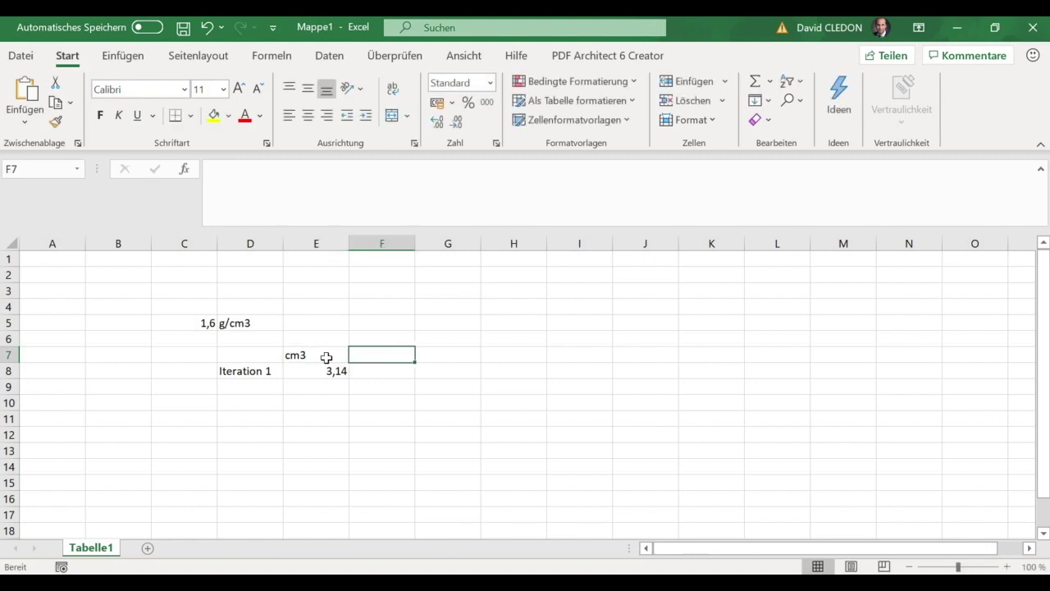
Step: Label cell F7 "weight" as the heading beside the volume column
key("Left")
key("Left")
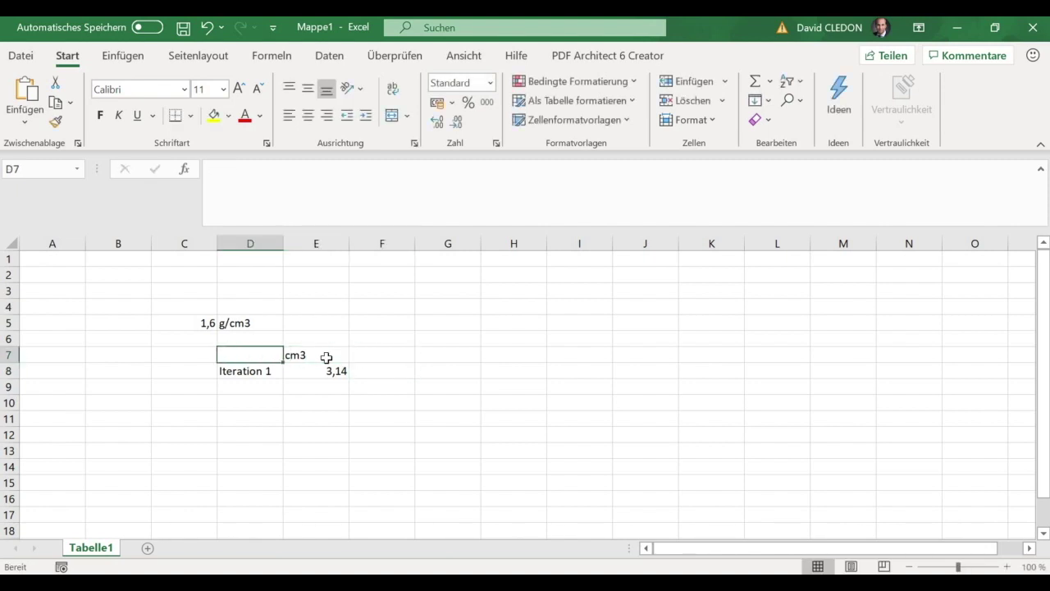
key("Down")
key("Right")
key("Right")
key("Up")
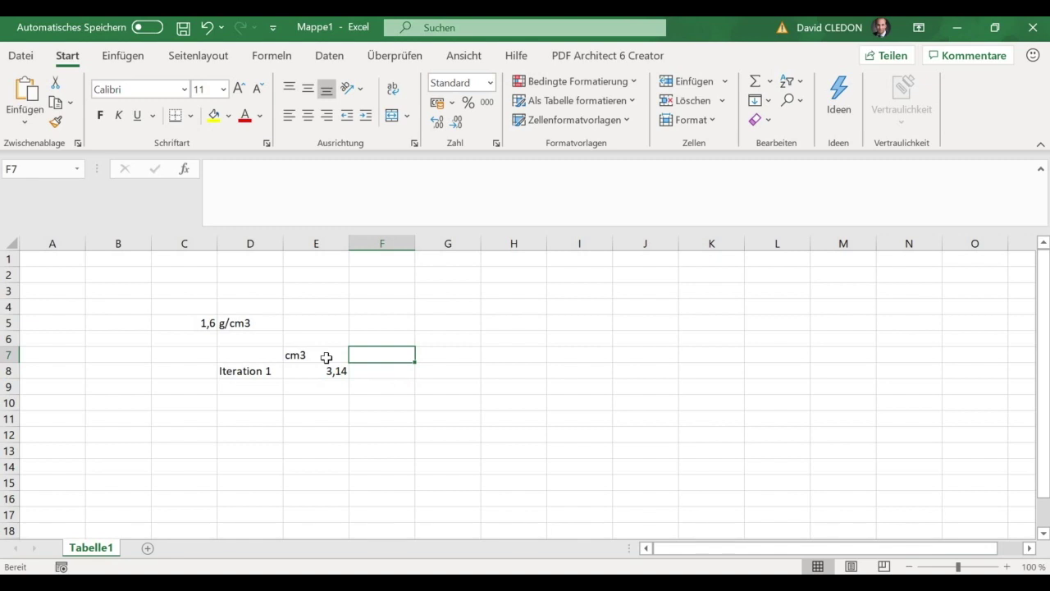
type("weight")
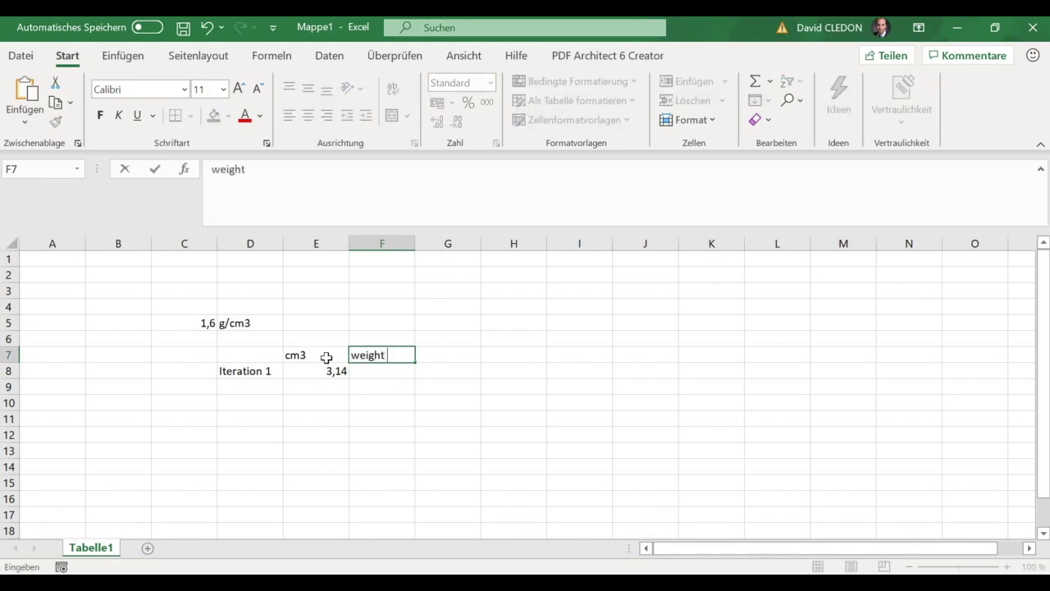
key("Return")
Step: Calculate the Iteration 1 weight in cell F8 with the formula =C5*E8 and check the entered formula
type("=)")
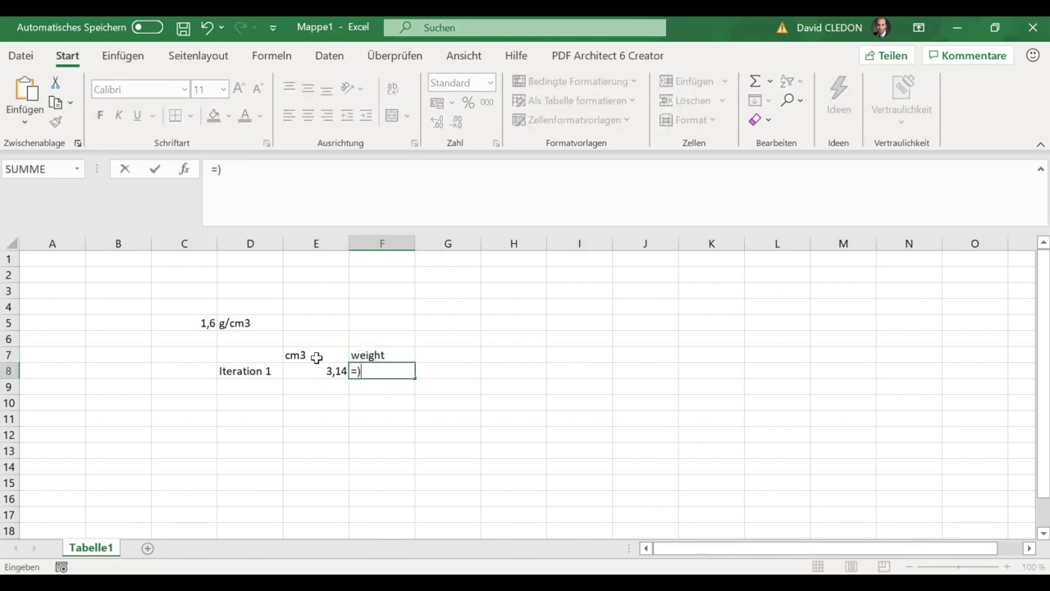
key("Return")
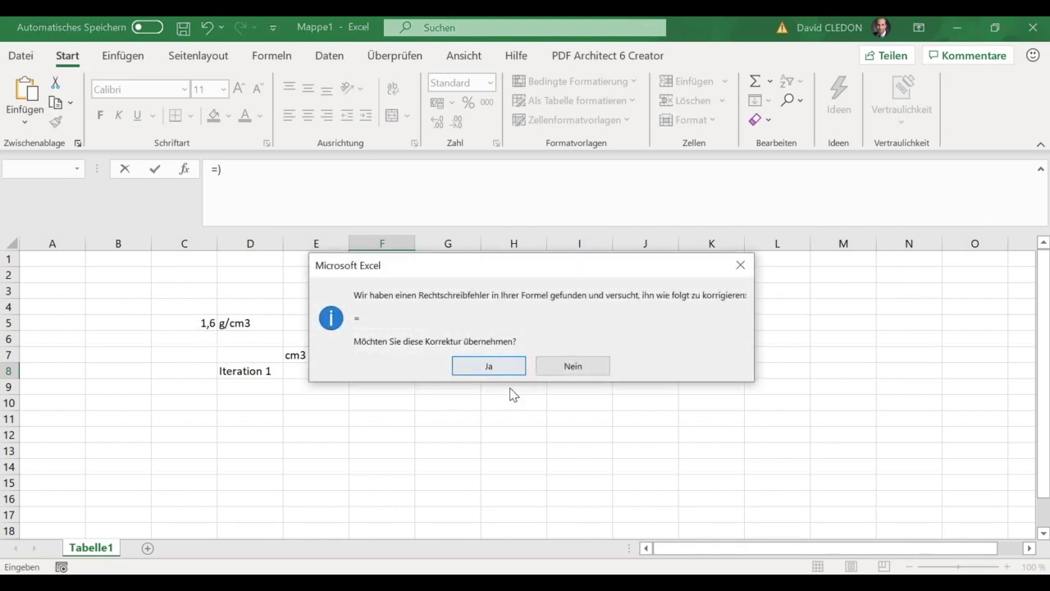
left_click(573, 365)
left_click(764, 235)
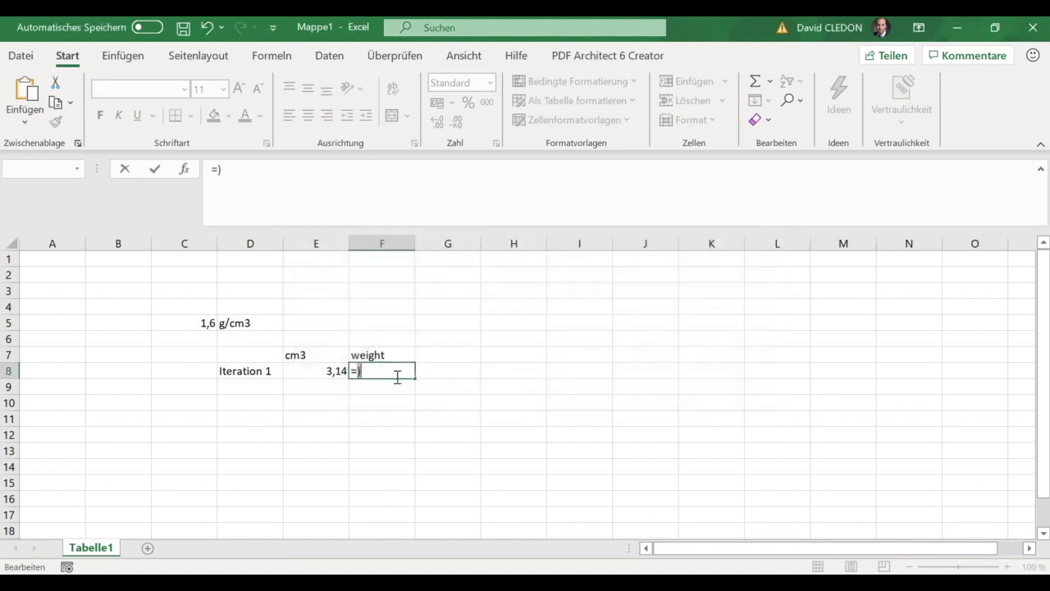
key("BackSpace")
left_click(200, 321)
type("*")
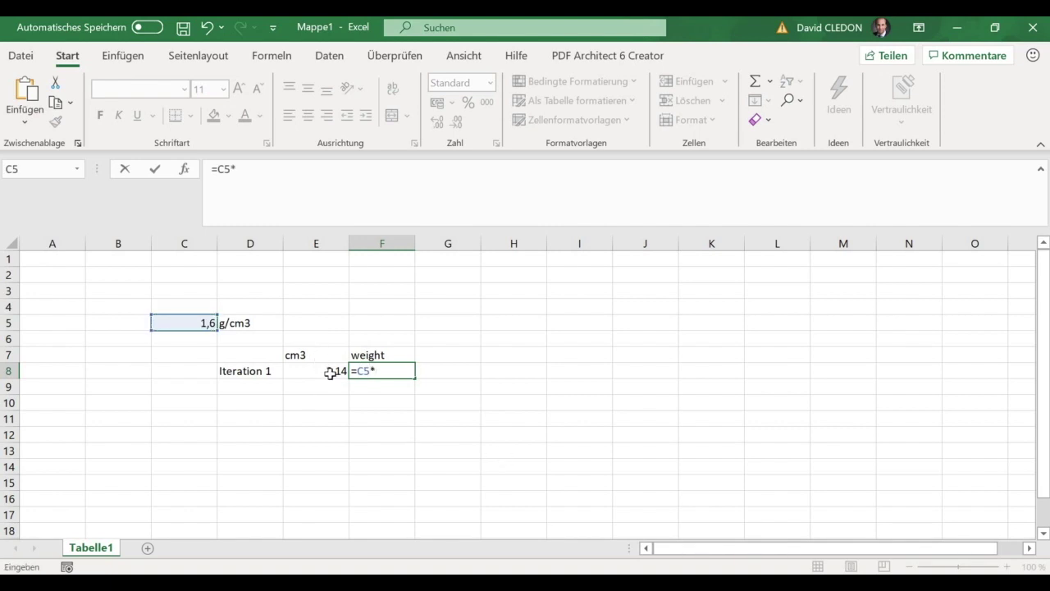
key("Left")
key("Return")
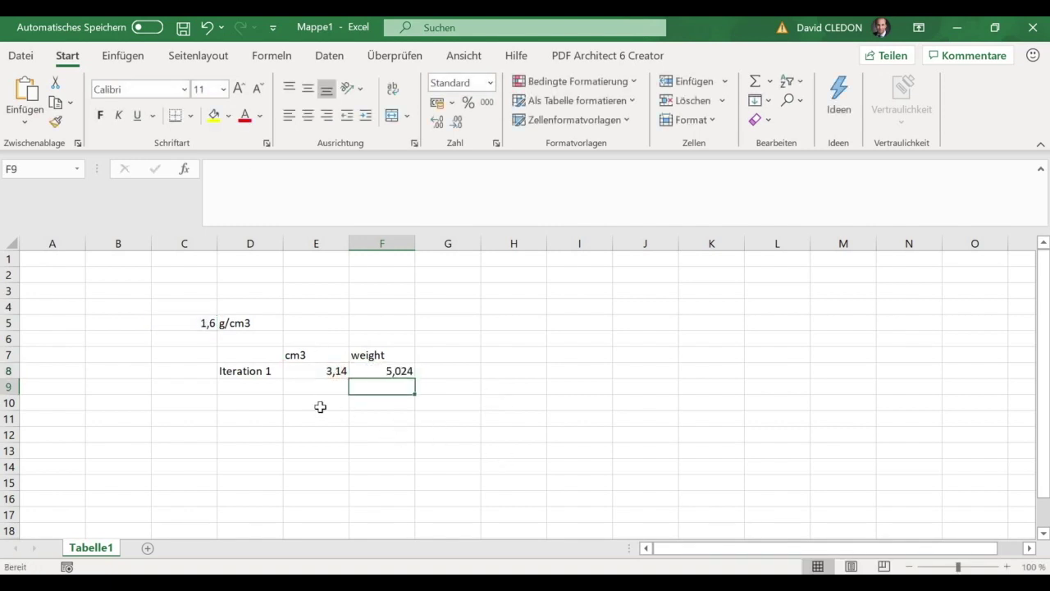
left_click(319, 406)
left_click(393, 373)
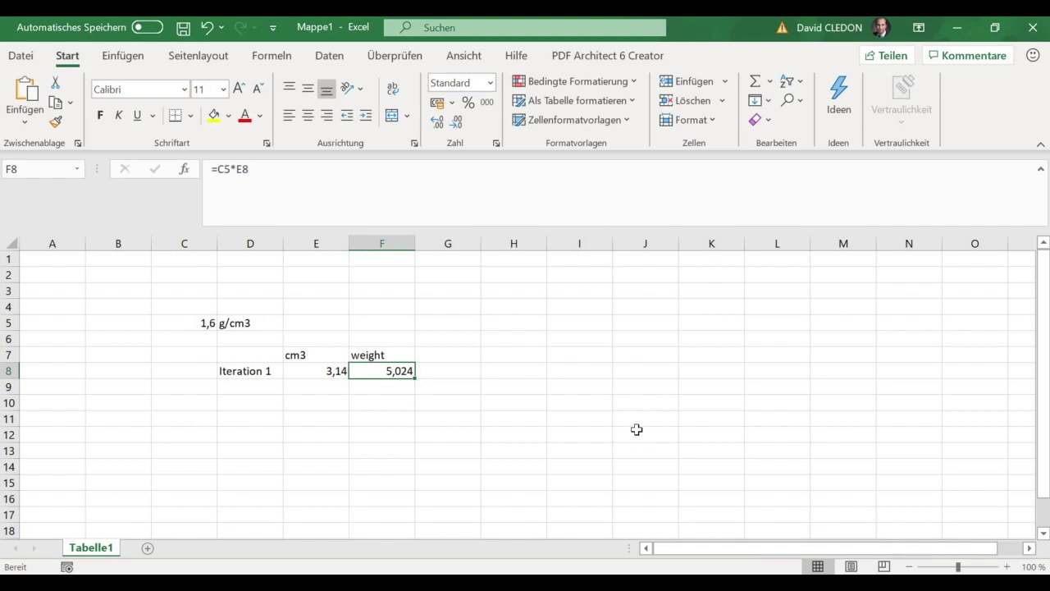
key("Down")
key("Down")
key("Down")
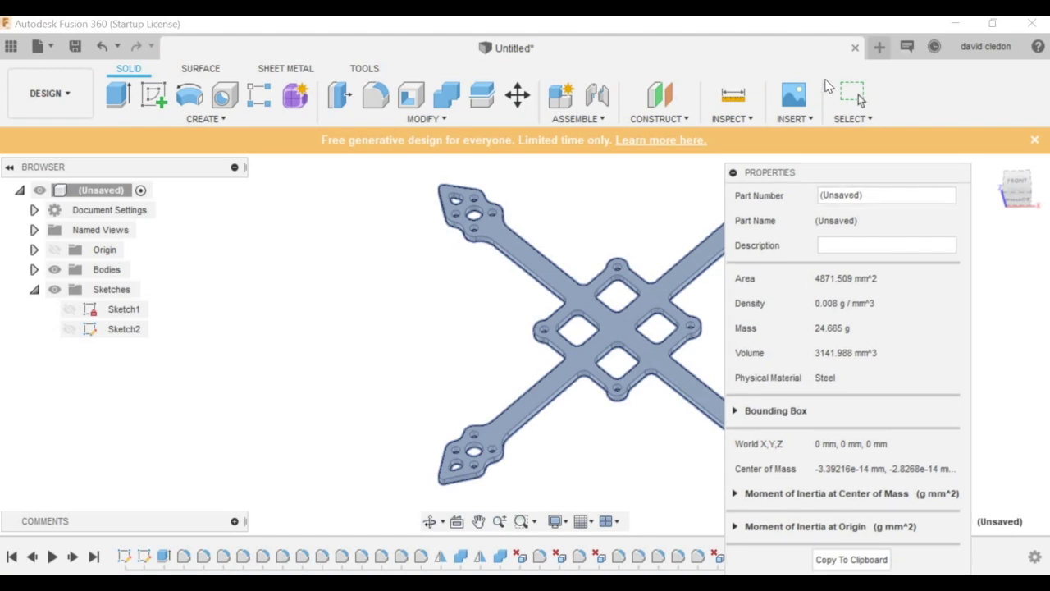
Step: Switch to Fusion 360, close the frame's properties and delete the two outer corner fillets where the lower mounting bracket meets the arms
left_click(931, 531)
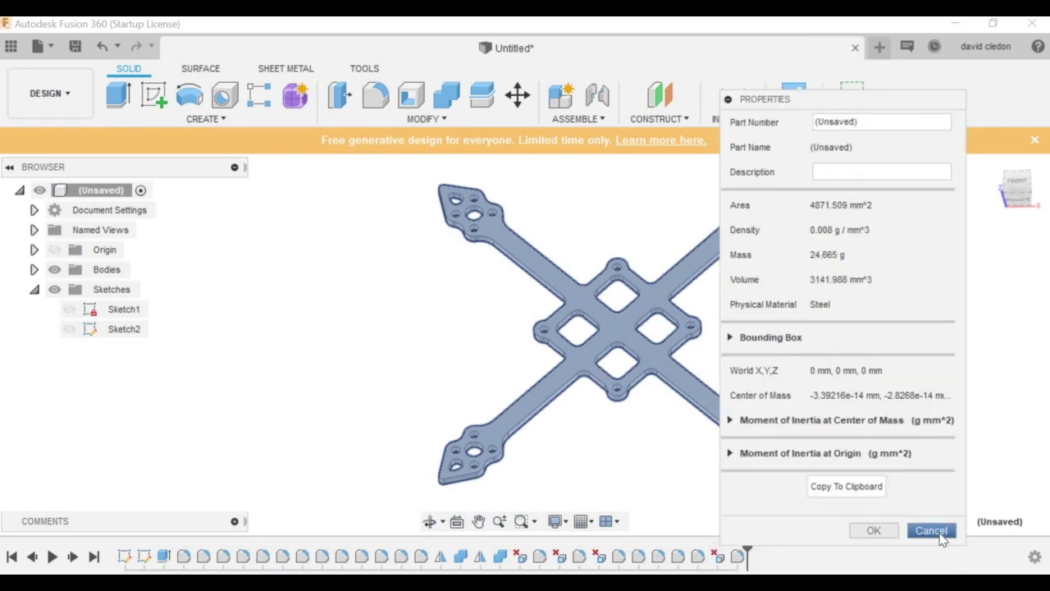
left_click(893, 531)
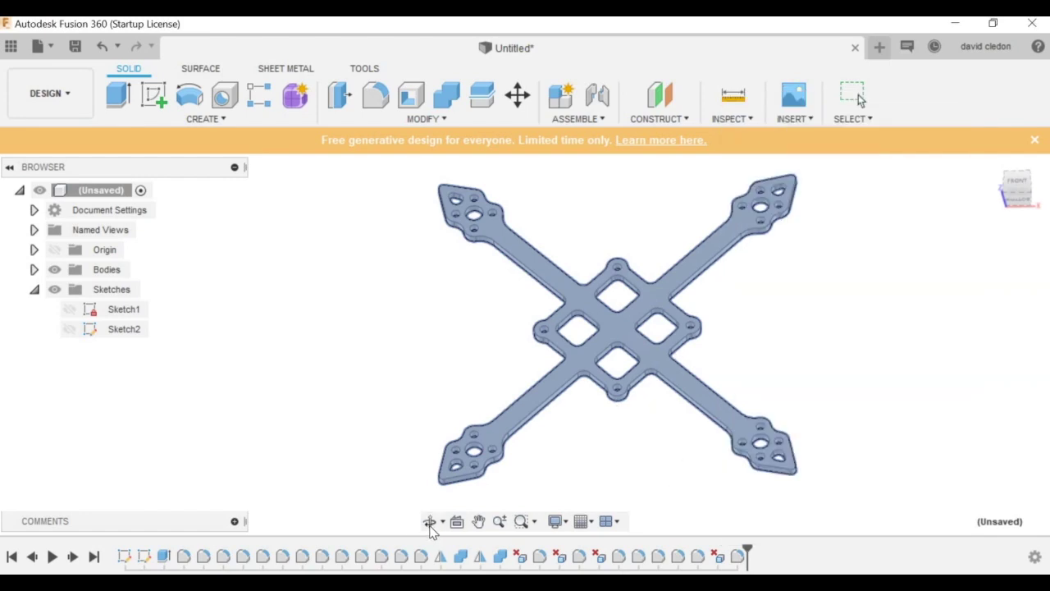
left_click(430, 522)
left_click_drag(467, 399, 447, 377)
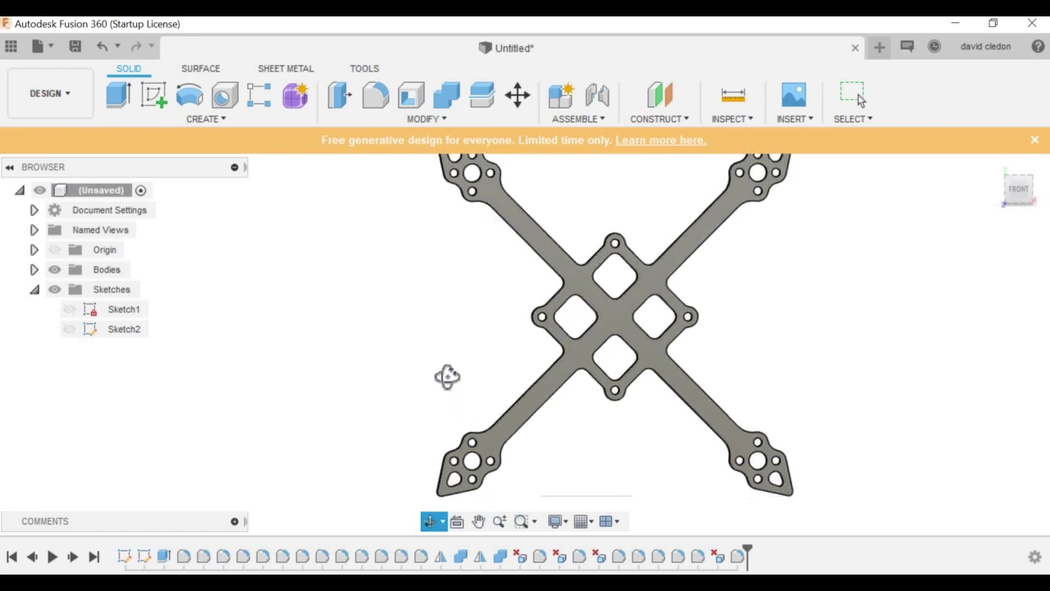
left_click_drag(465, 338, 602, 382)
scroll(607, 381, "up", 5)
key("Escape")
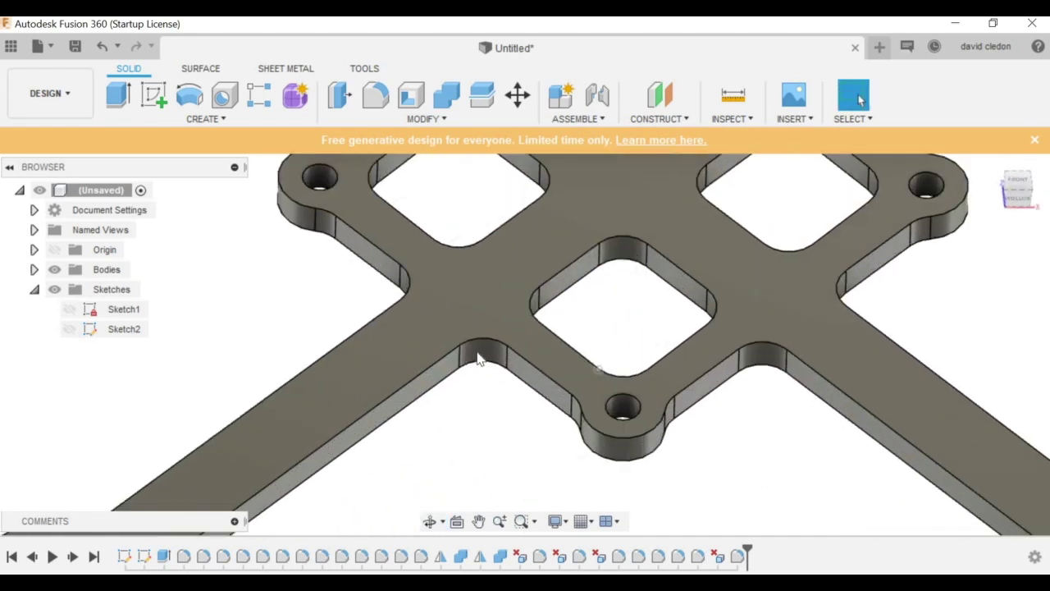
left_click(480, 359)
key("Delete")
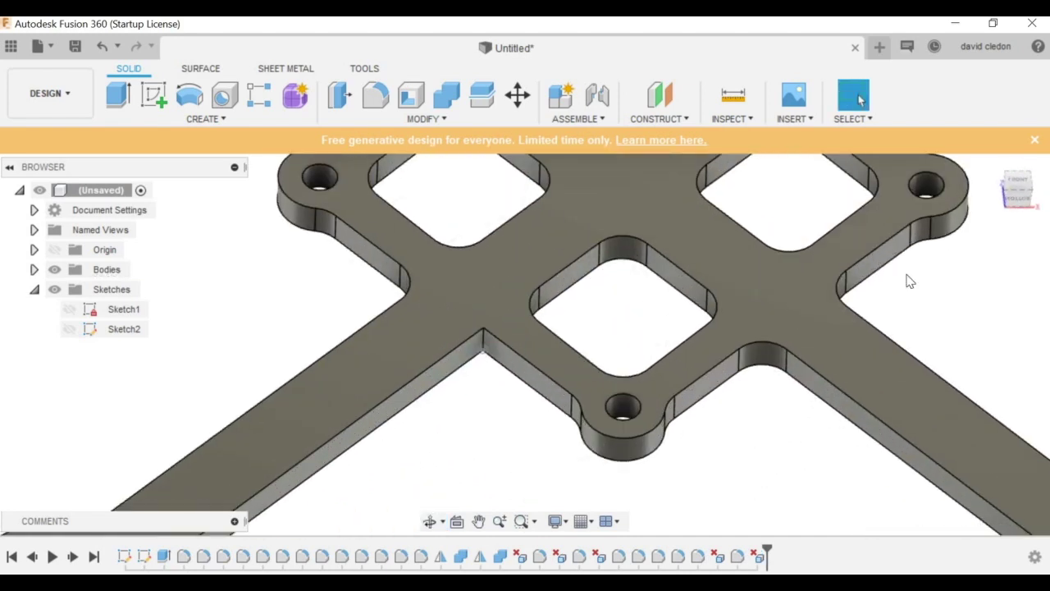
left_click(756, 357)
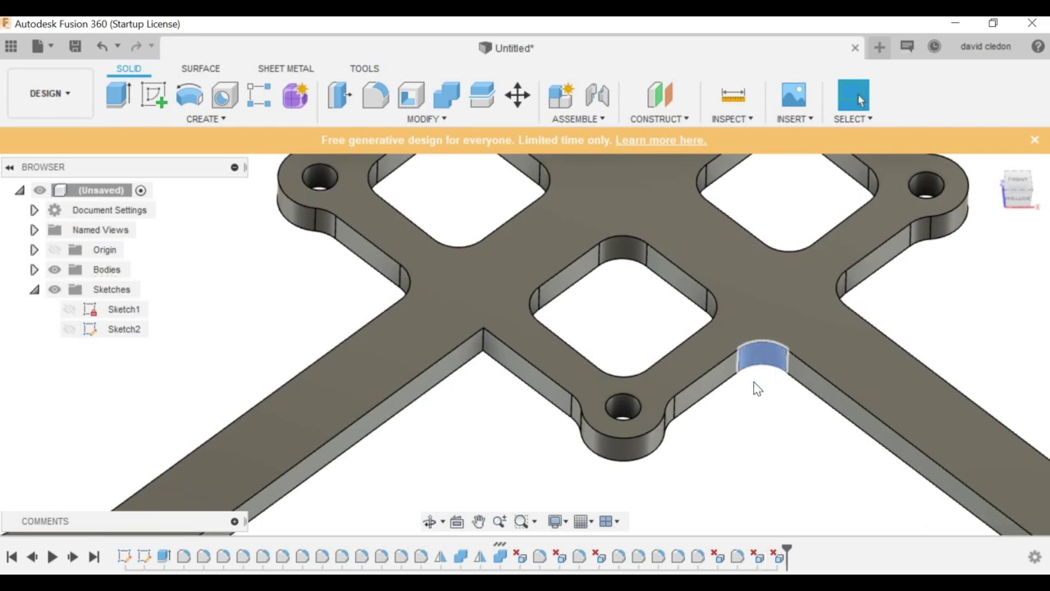
key("Delete")
Step: Delete the two side corner fillets of the lower central cutout so those corners are sharp
scroll(665, 236, "up", 3)
left_click(671, 224)
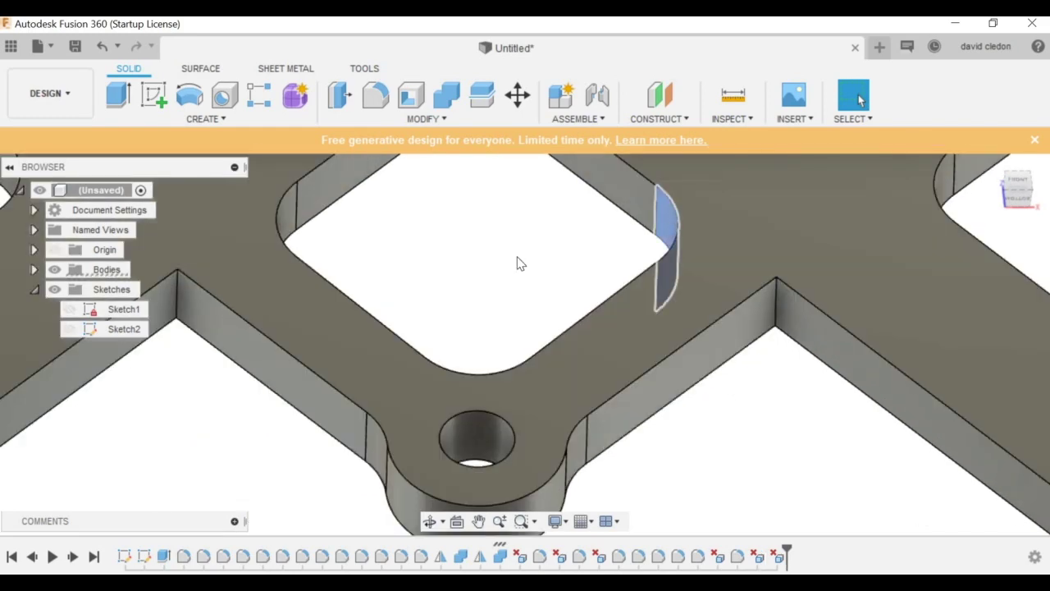
key("Delete")
middle_click_drag(295, 209, 194, 280)
scroll(195, 280, "up", 1)
left_click(194, 280)
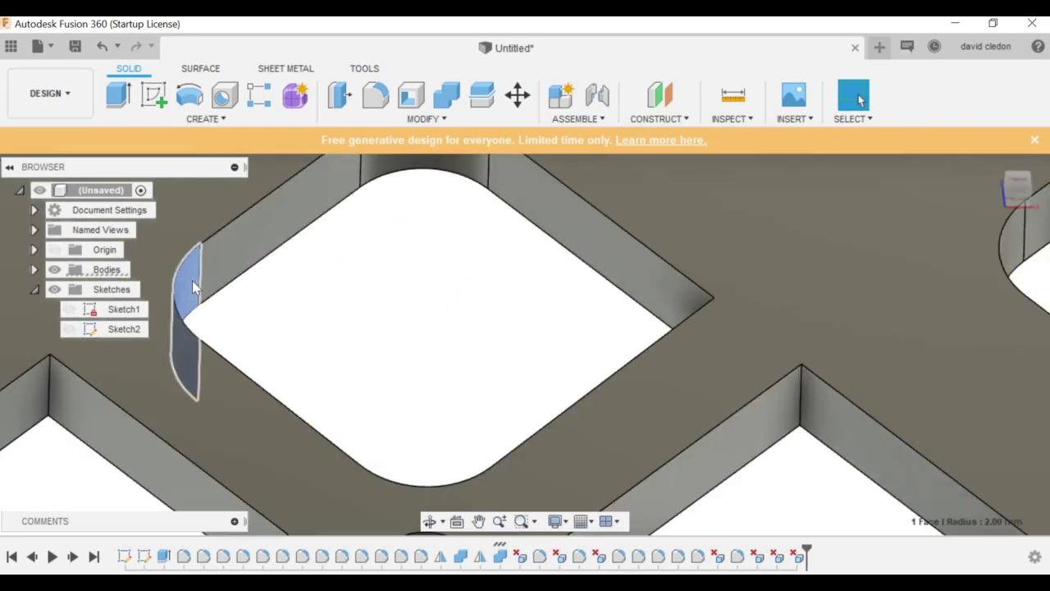
key("Delete")
Step: Sketch two lines, about 9.9 mm and 9.4 mm long, on the frame's face along the lower arms' inner edges across the bracket's ends
scroll(284, 365, "down", 6)
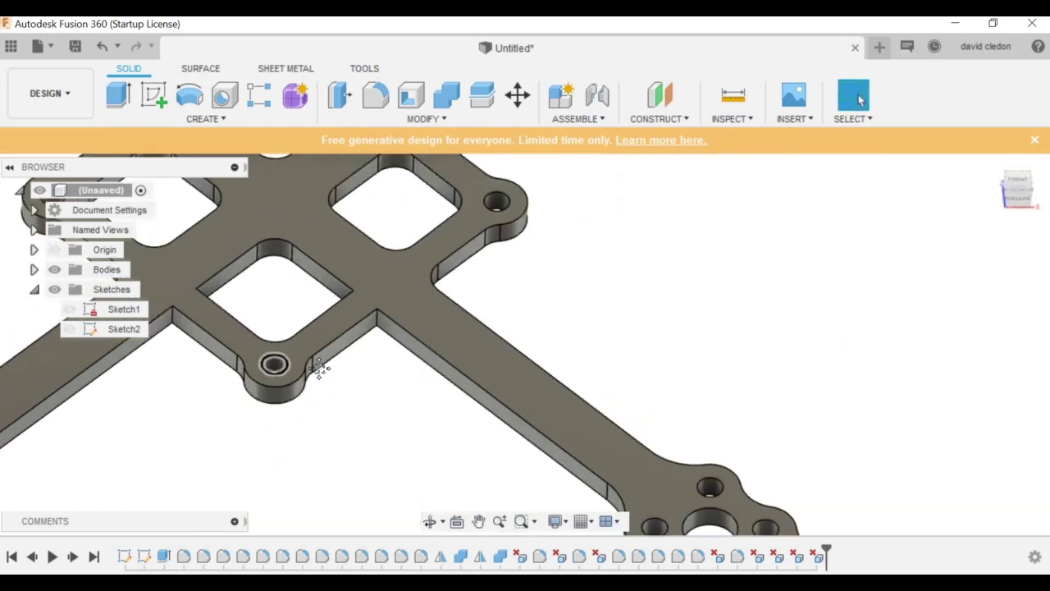
middle_click_drag(275, 354, 501, 423)
scroll(499, 420, "down", 1)
scroll(569, 466, "down", 1)
scroll(569, 466, "up", 1)
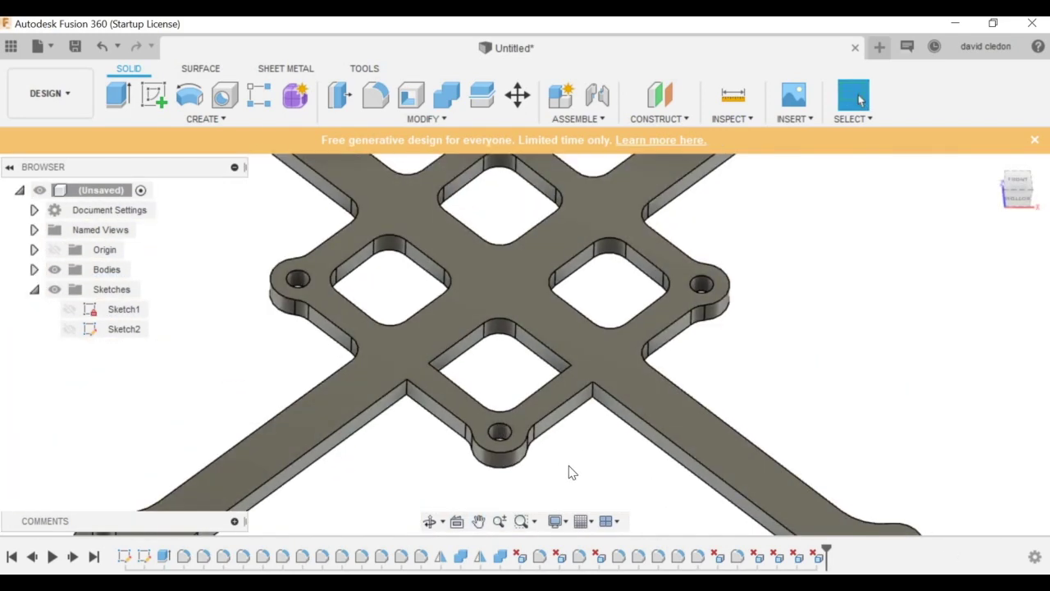
scroll(569, 466, "down", 1)
scroll(572, 473, "down", 1)
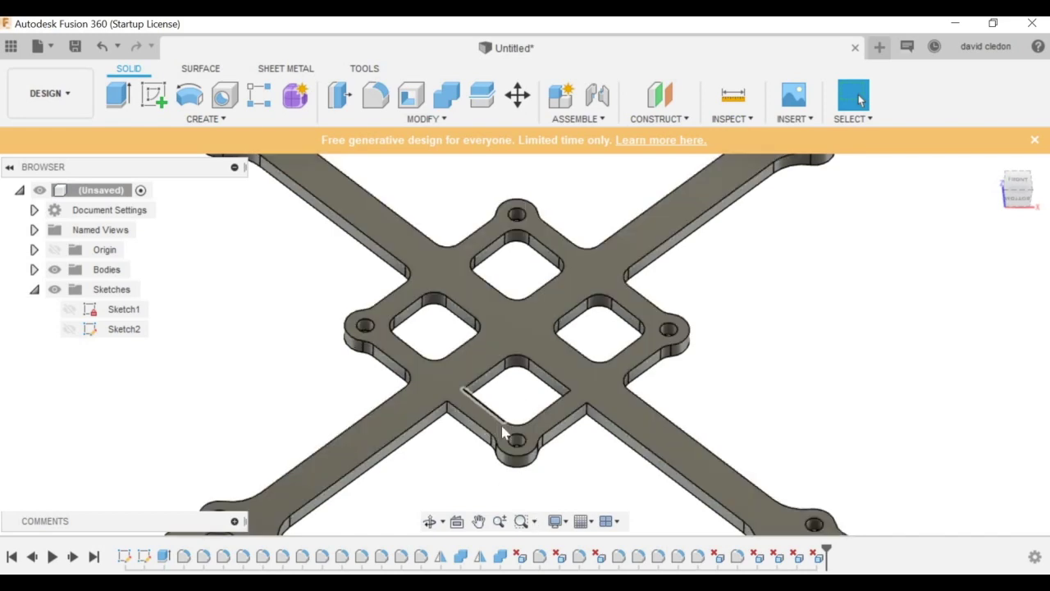
left_click(153, 100)
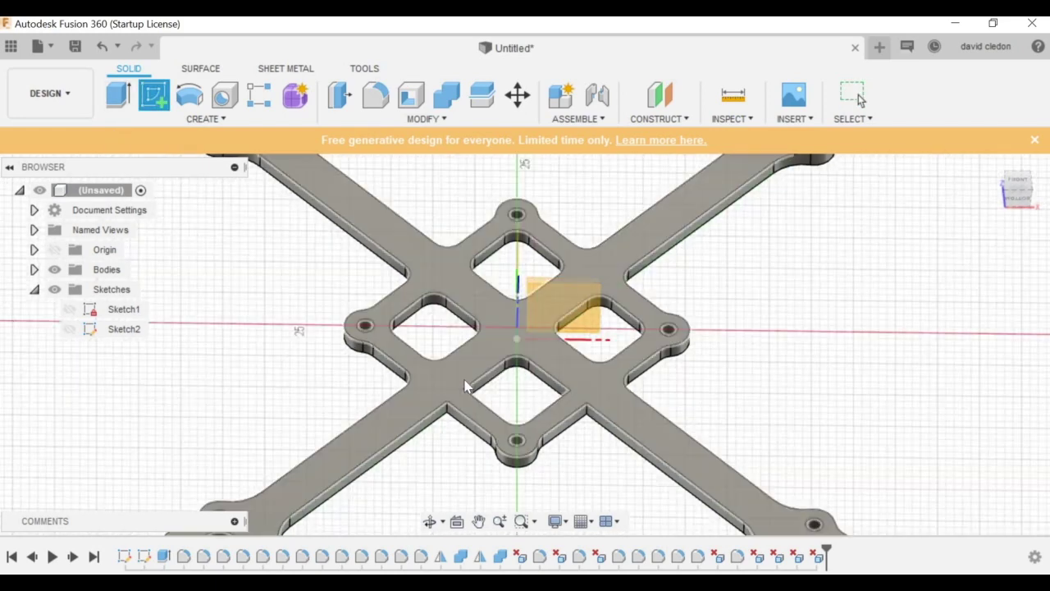
left_click(565, 429)
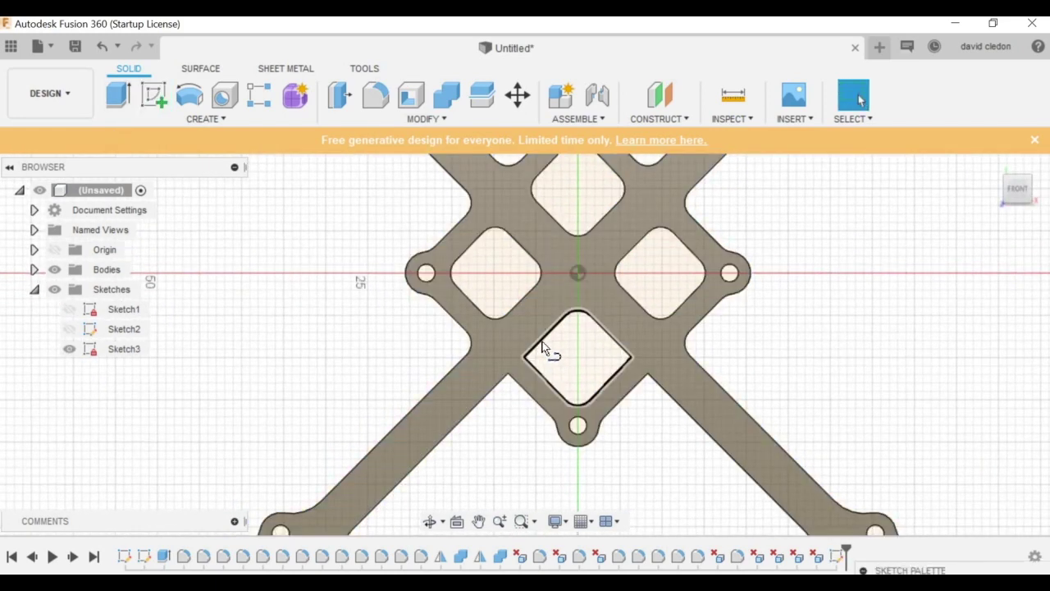
double_click(488, 397)
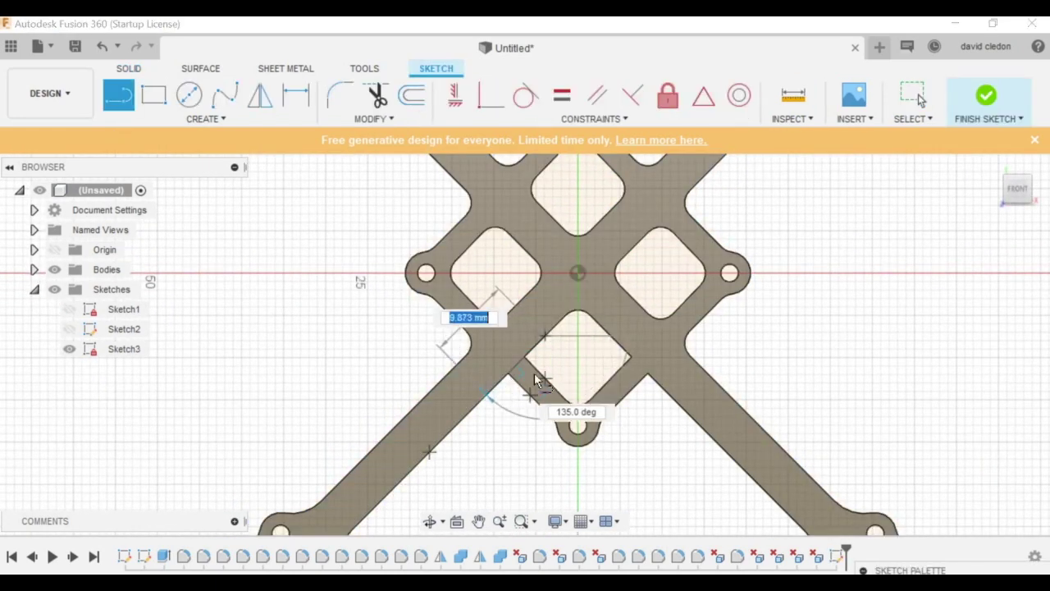
left_click(639, 371)
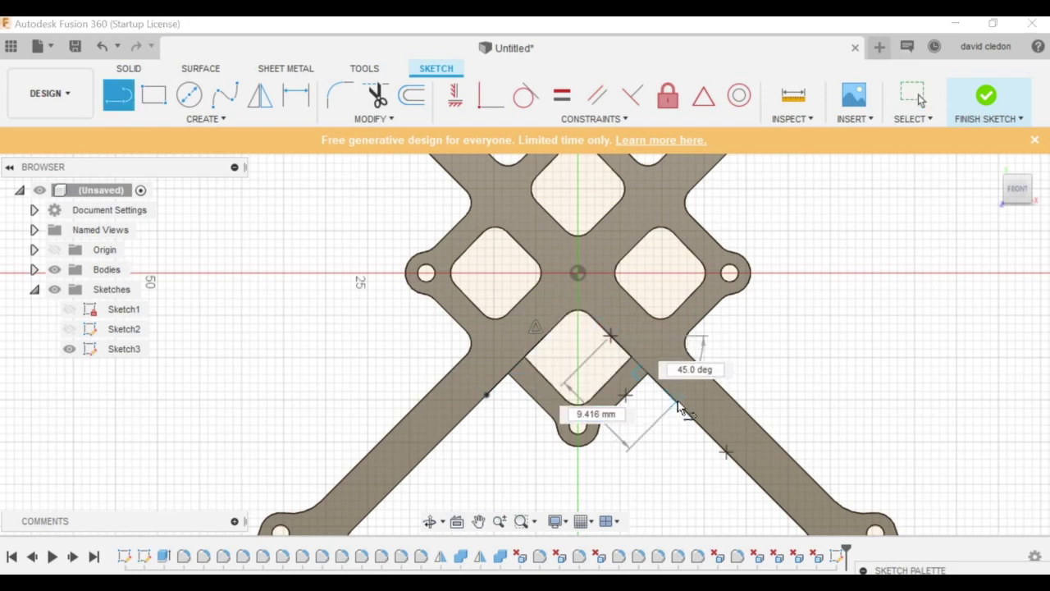
left_click(678, 403)
key("Escape")
left_click(988, 104)
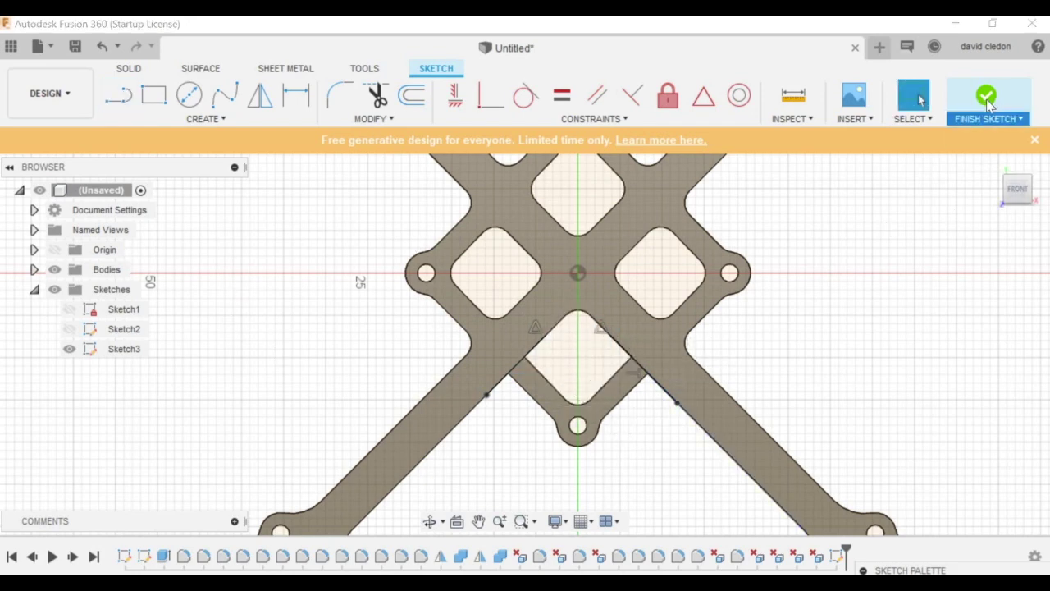
Step: Remove the V-shaped lower mounting bracket by extruding its profile as a cut of -3 mm
left_click(560, 420)
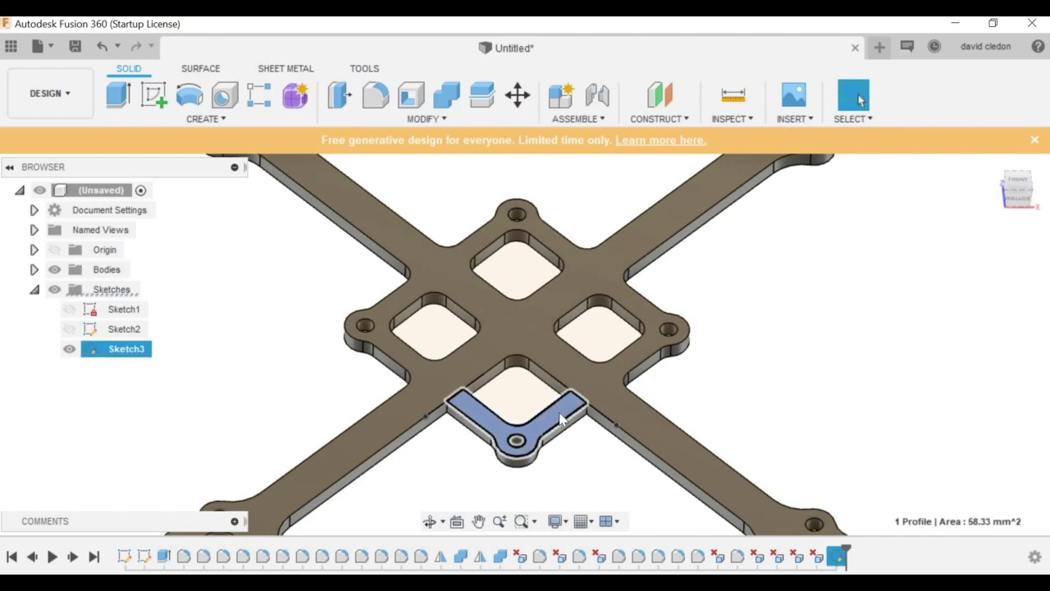
key("e")
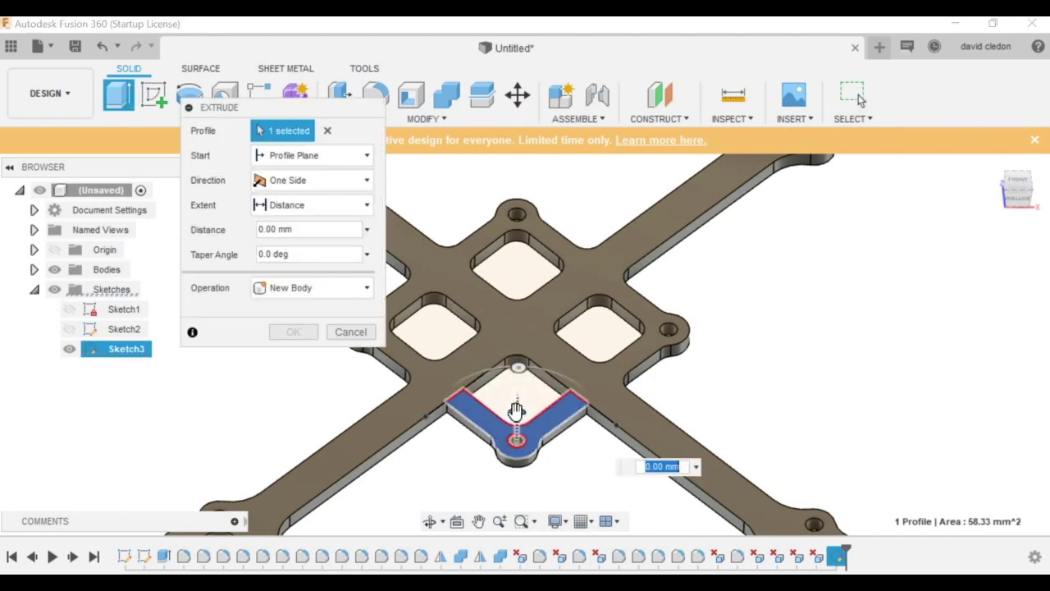
type("-3")
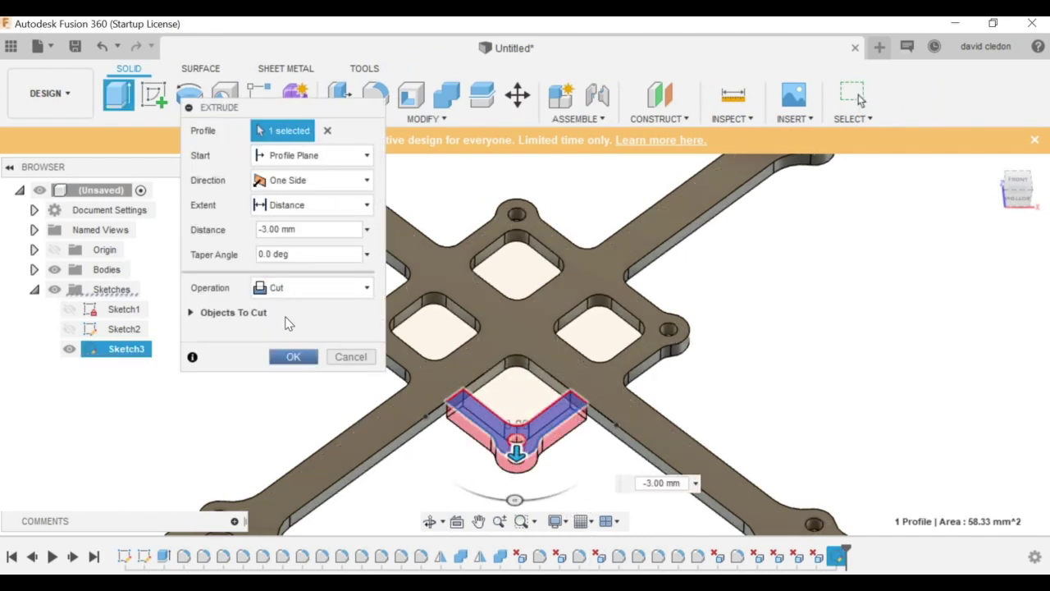
left_click(293, 357)
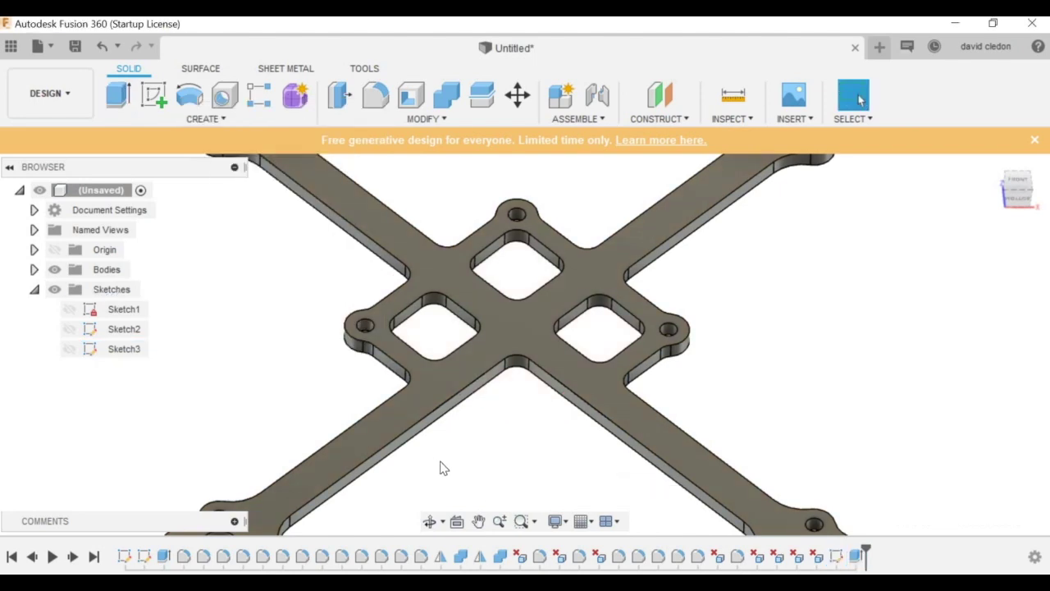
Step: Display the properties of the modified frame component to check its volume
middle_click_drag(438, 464, 480, 367, "shift")
left_click(480, 365)
right_click(480, 363)
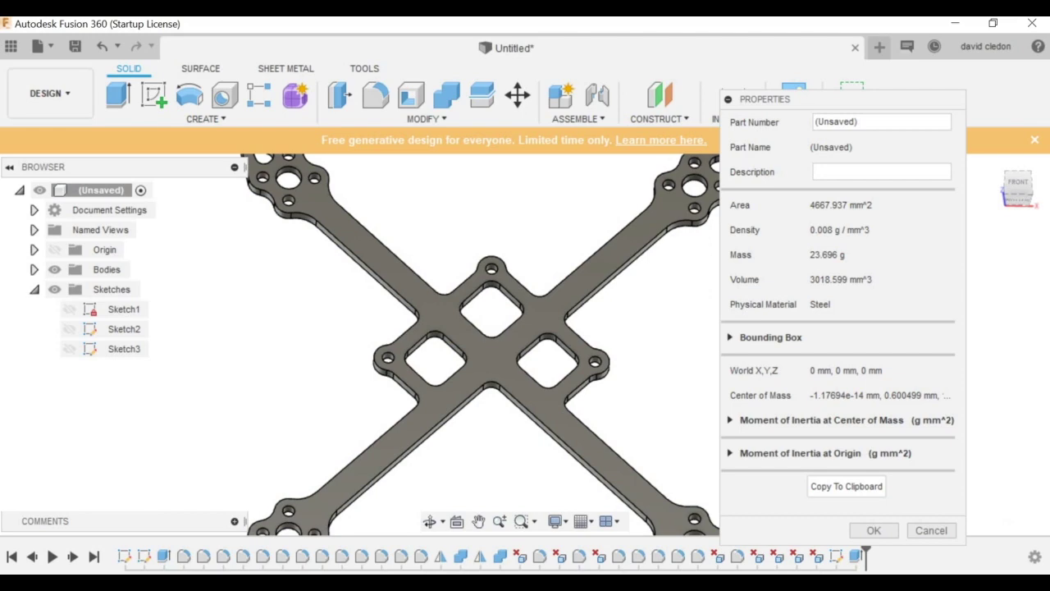
Step: Switch to Excel and enter 3,0 in cell E9 as the second iteration's volume in cm3
left_click(390, 523)
key("Up")
key("Up")
key("Left")
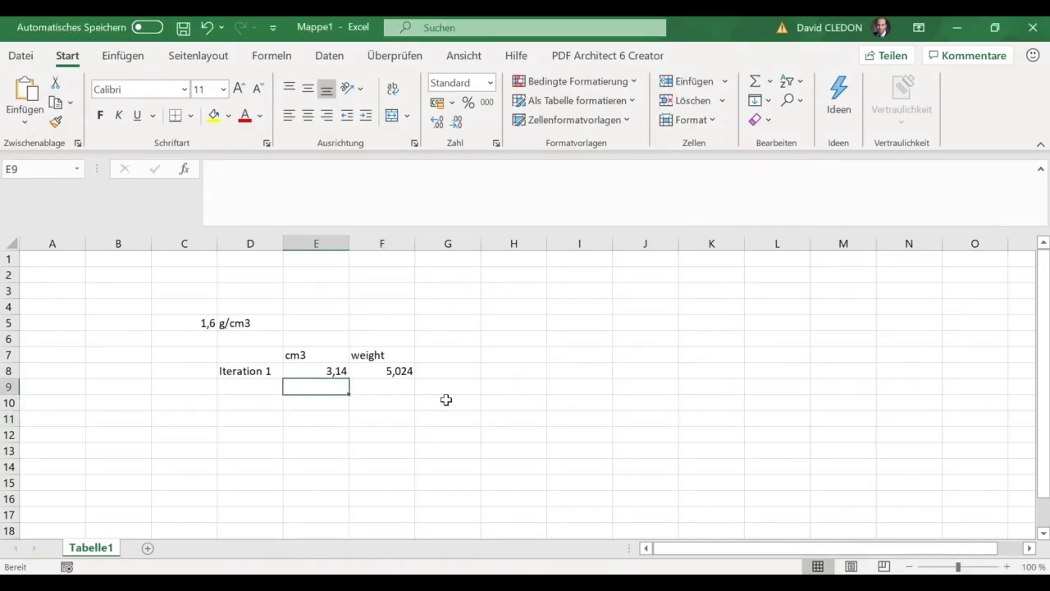
type("3,0")
key("Return")
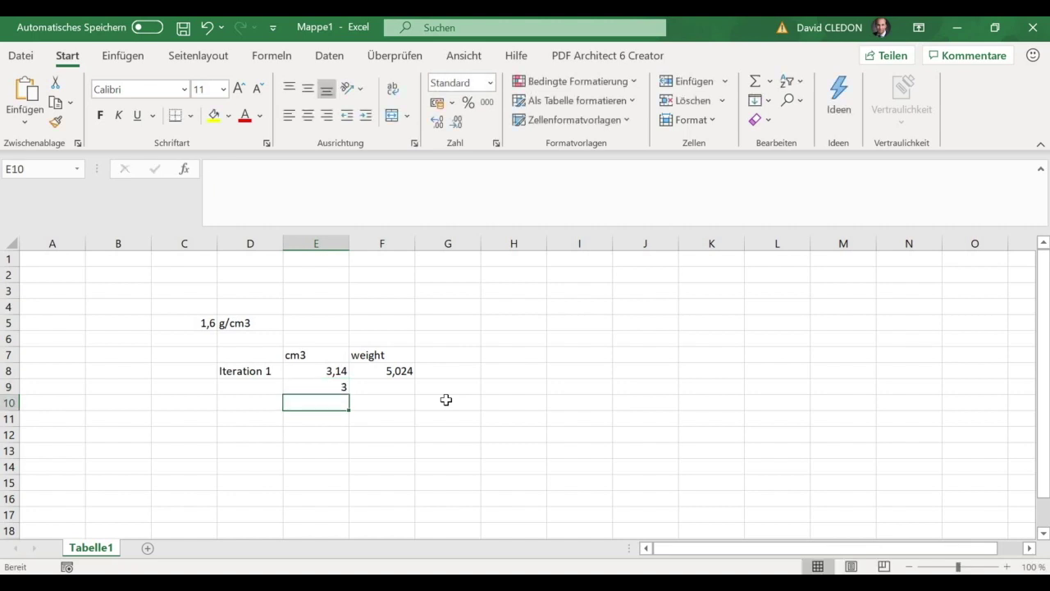
Step: Make the density reference absolute in the weight formula in F8, so it reads =$C$5*E8
key("Up")
key("Up")
key("Right")
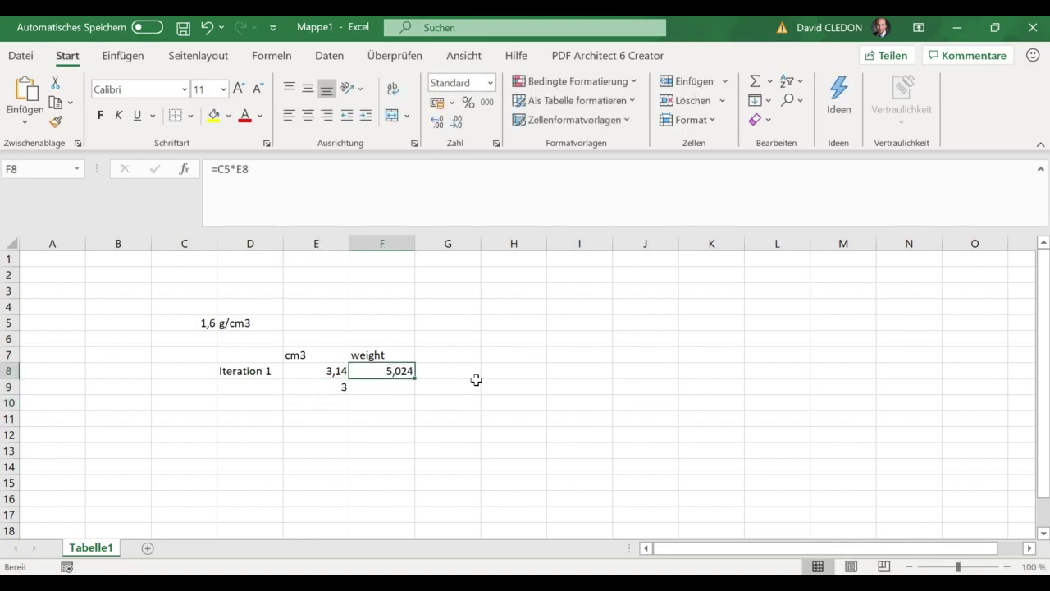
left_click(235, 187)
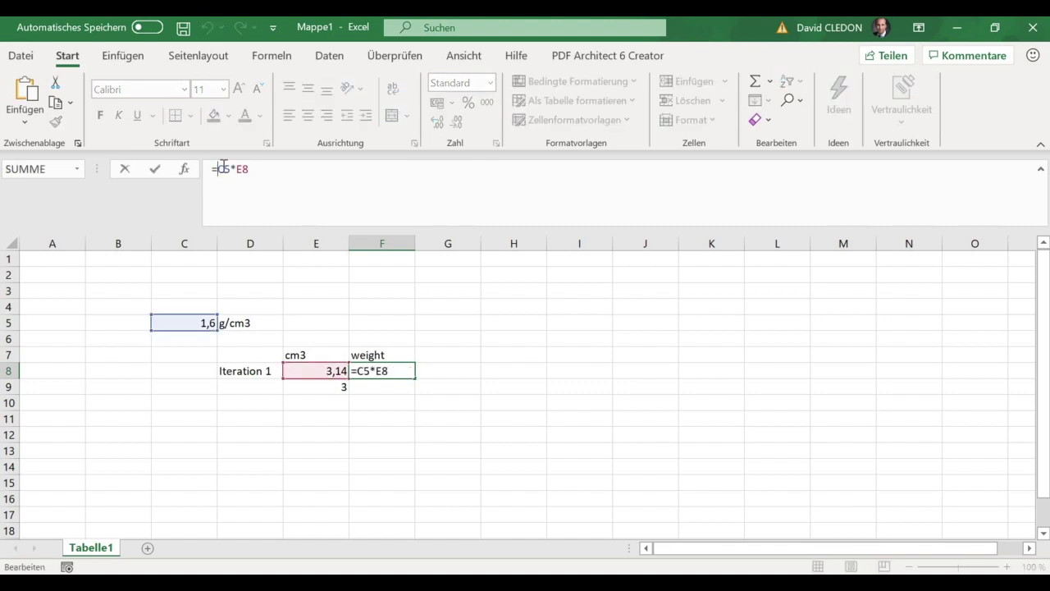
type("$")
type("$")
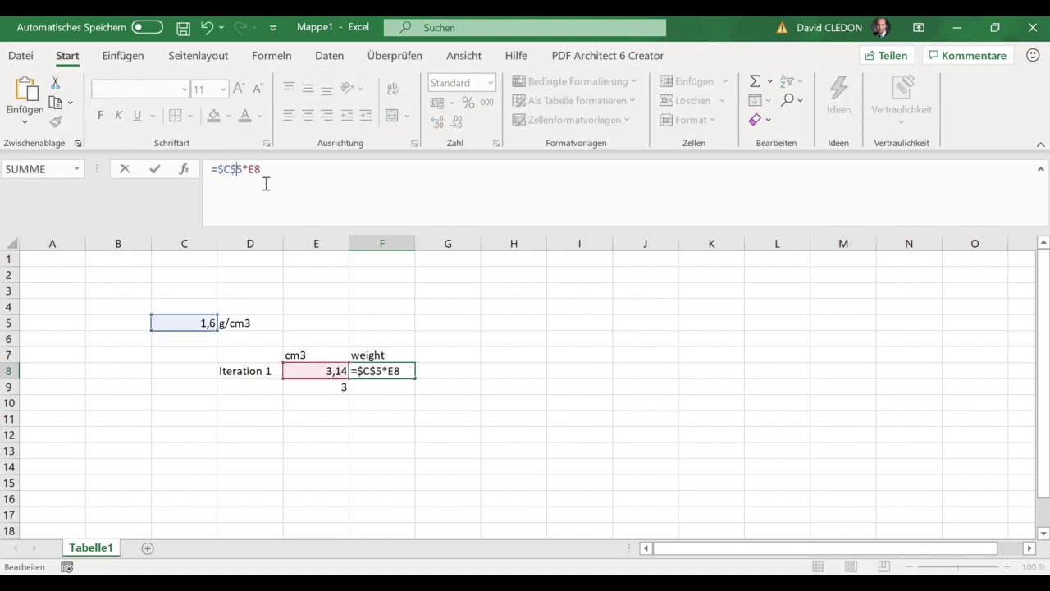
key("Return")
Step: Fill the weight formula from F8 down into F9 for the second iteration
left_click(400, 372)
left_click_drag(415, 379, 414, 392)
left_click(382, 432)
left_click(400, 389)
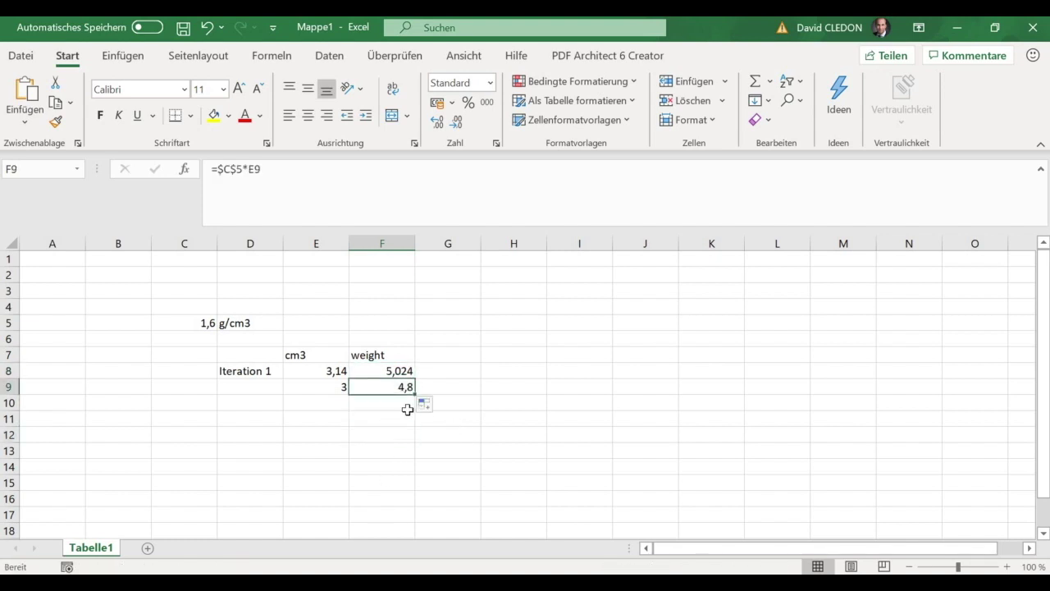
left_click_drag(316, 403, 316, 418)
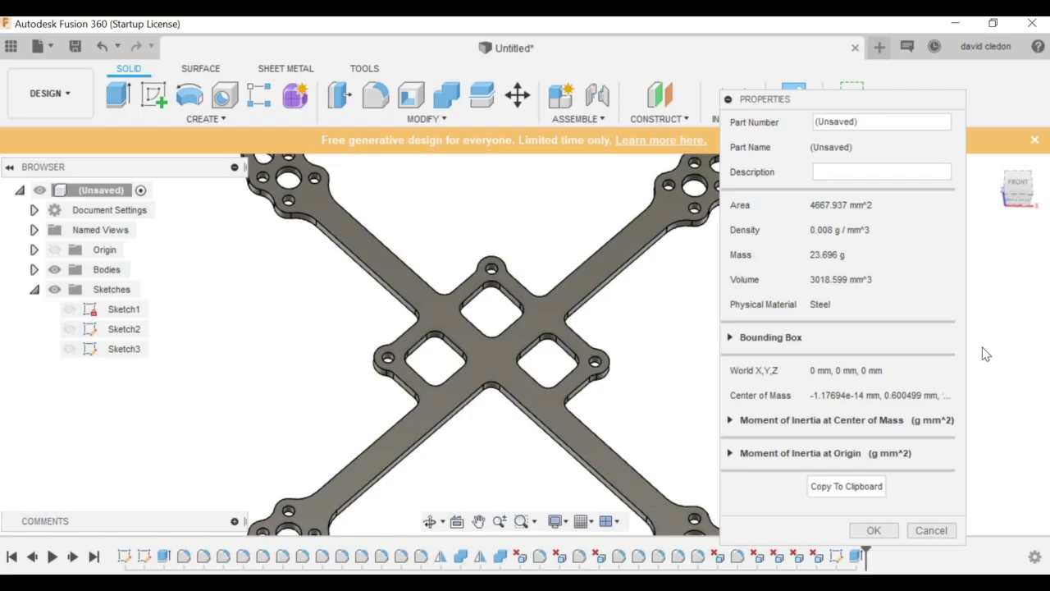
Step: Switch back to Fusion 360 and close the frame component's properties
left_click(430, 521)
left_click_drag(478, 373, 501, 335)
key("Escape")
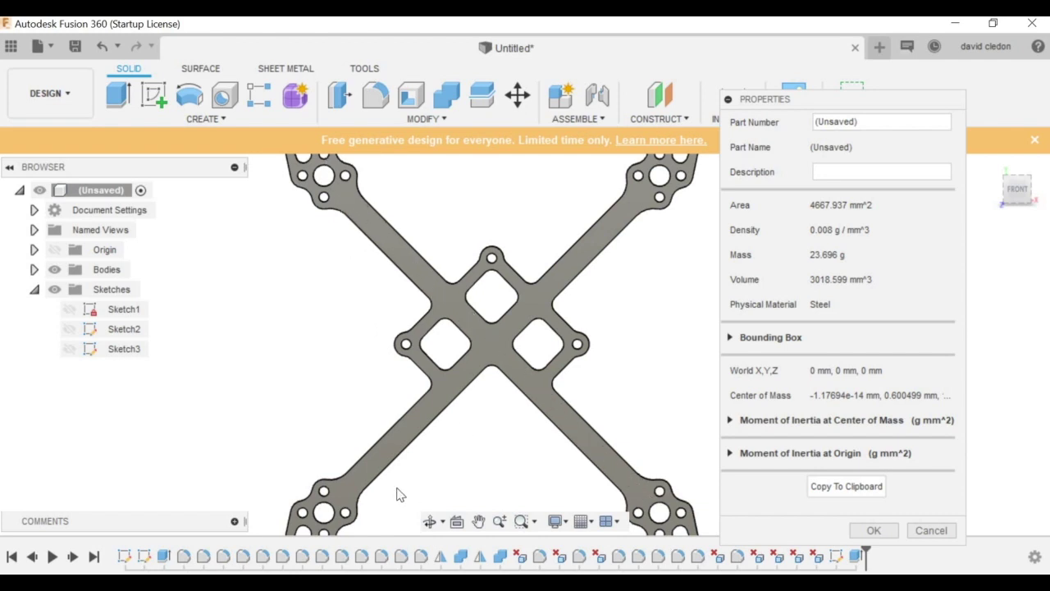
left_click(873, 530)
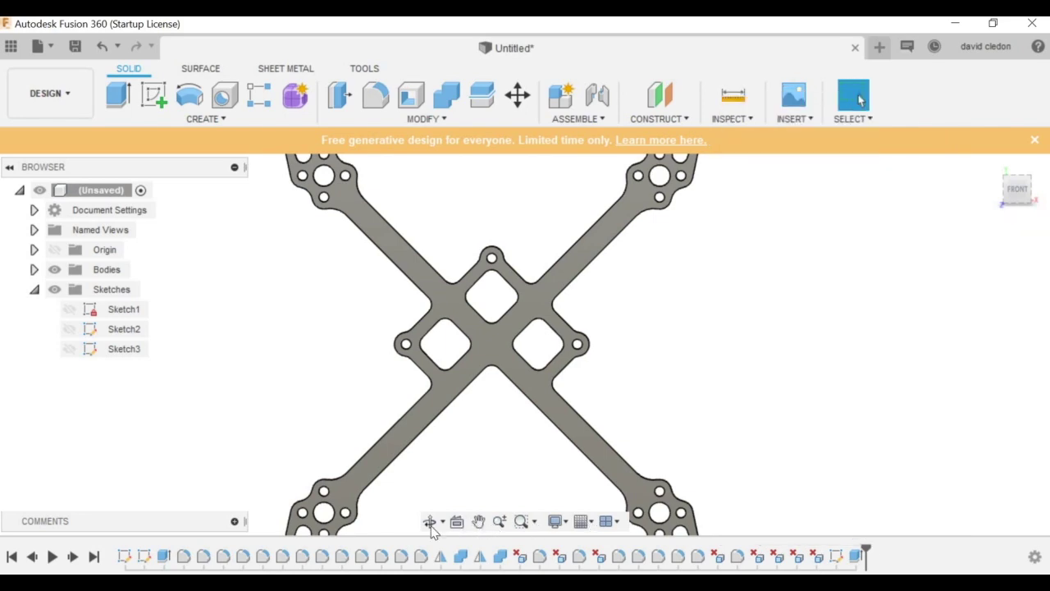
Step: Offset the upper-right inner face of the left central cutout by -0.5 mm to narrow the upper-left arm's root
middle_click_drag(435, 352, 447, 333, "shift")
scroll(447, 332, "up", 5)
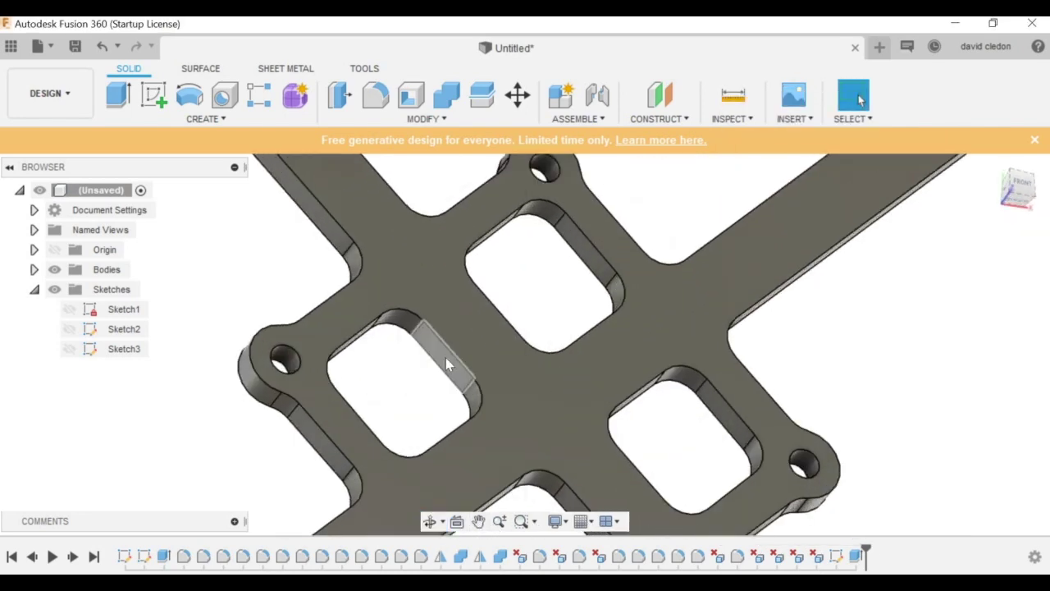
left_click(446, 357)
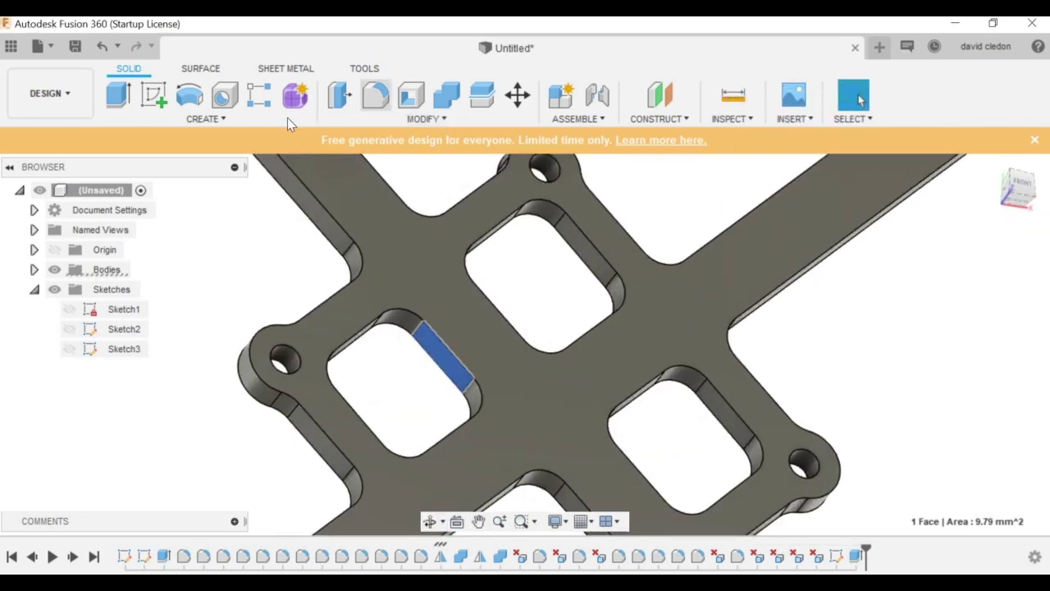
left_click(416, 123)
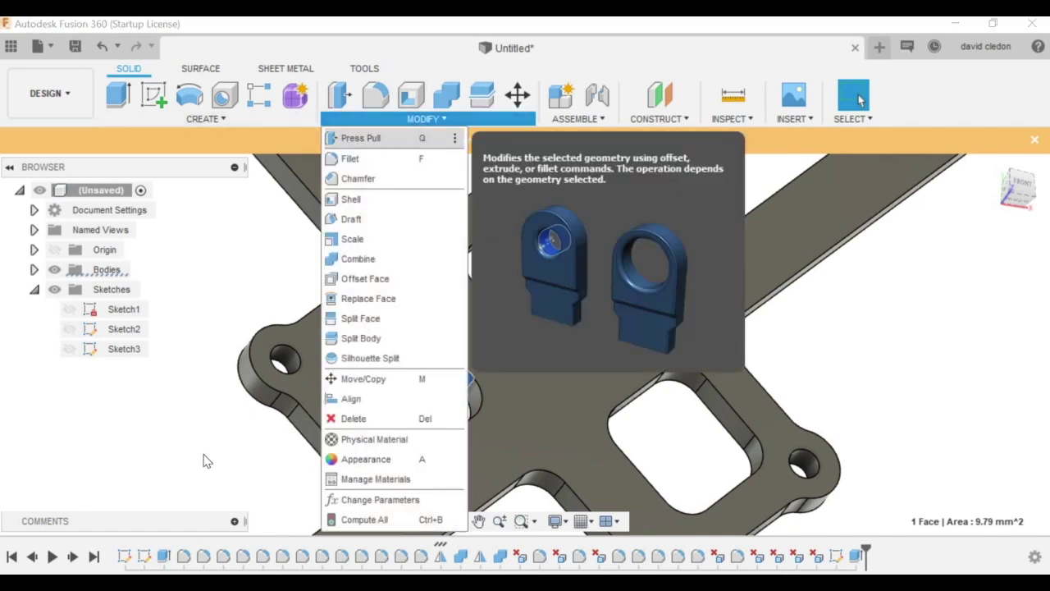
left_click(283, 346)
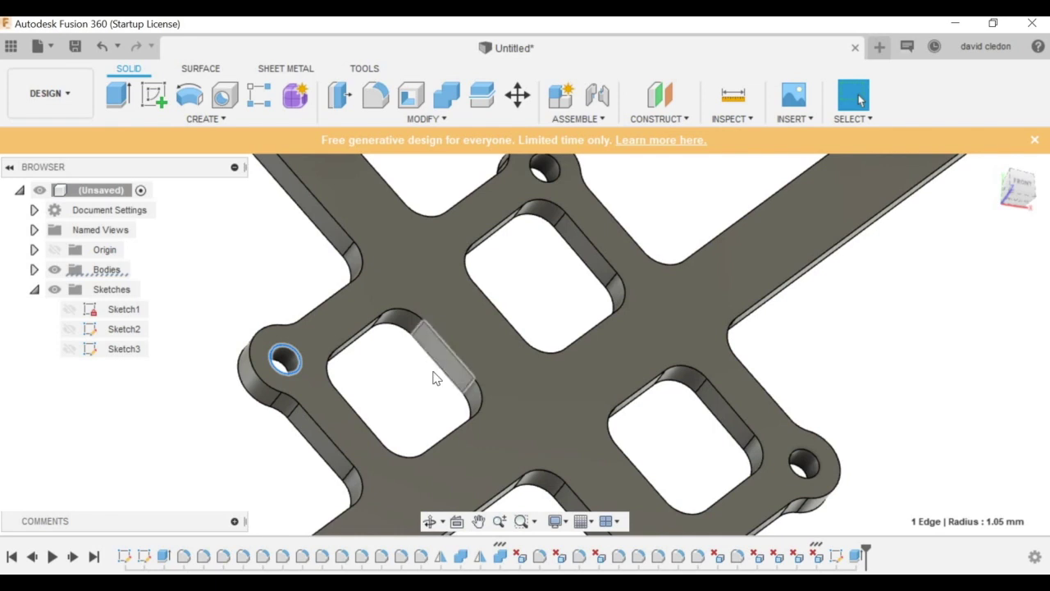
left_click(434, 374)
key("q")
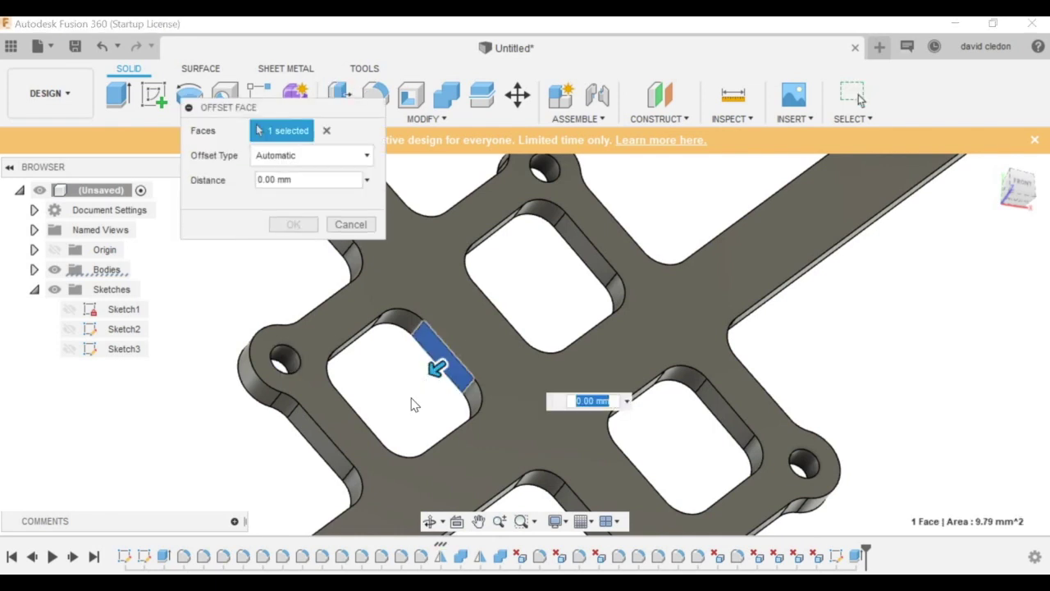
type("-1")
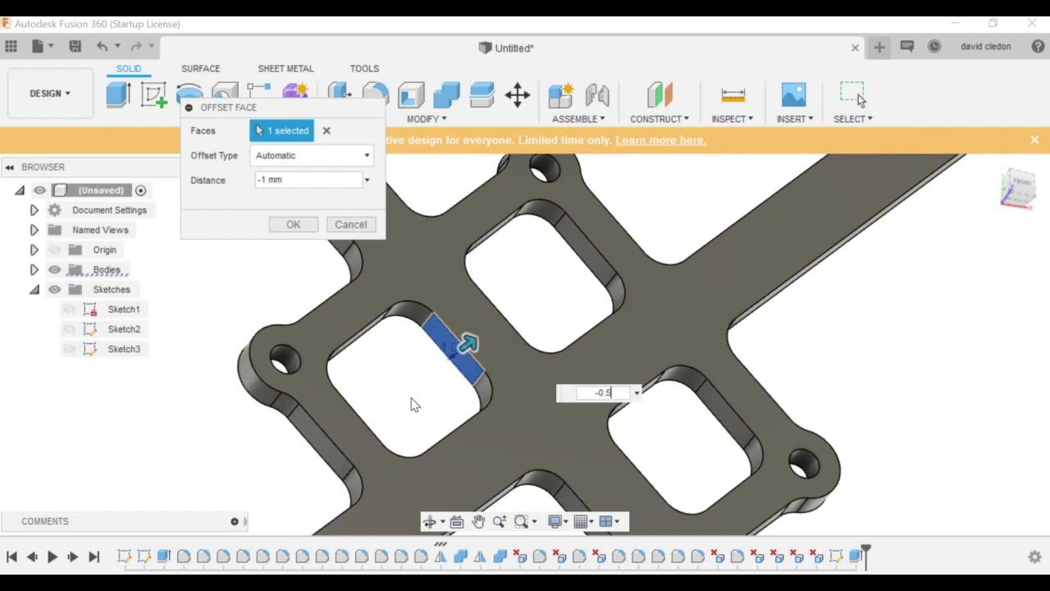
key("Return")
Step: Offset the lower-left inner face of the upper central cutout by -0.5 mm
scroll(414, 407, "down", 2)
middle_click_drag(423, 312, 539, 287, "shift")
scroll(539, 286, "up", 3)
left_click(536, 279)
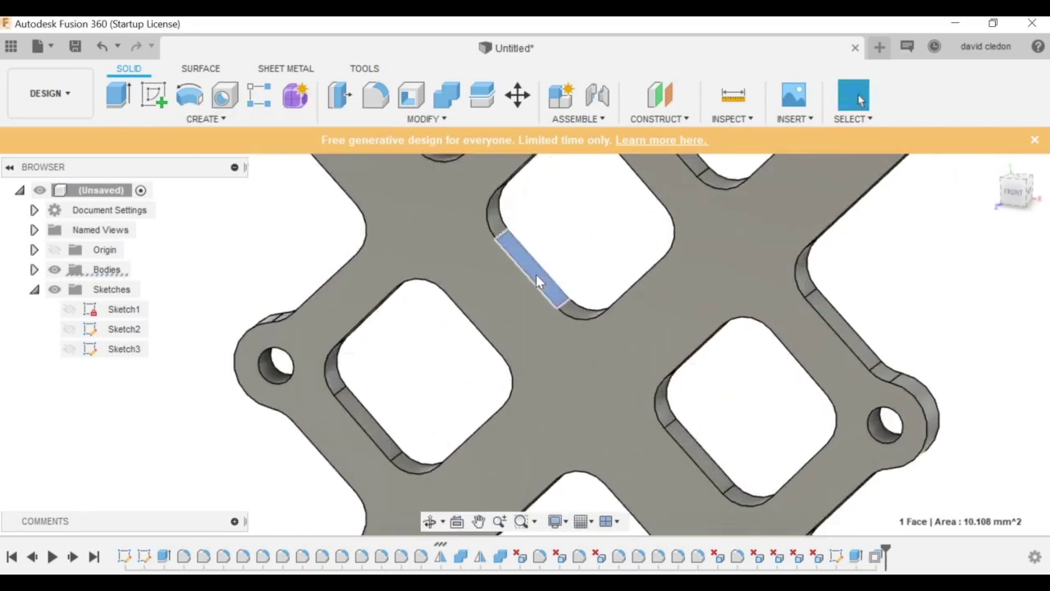
type("q")
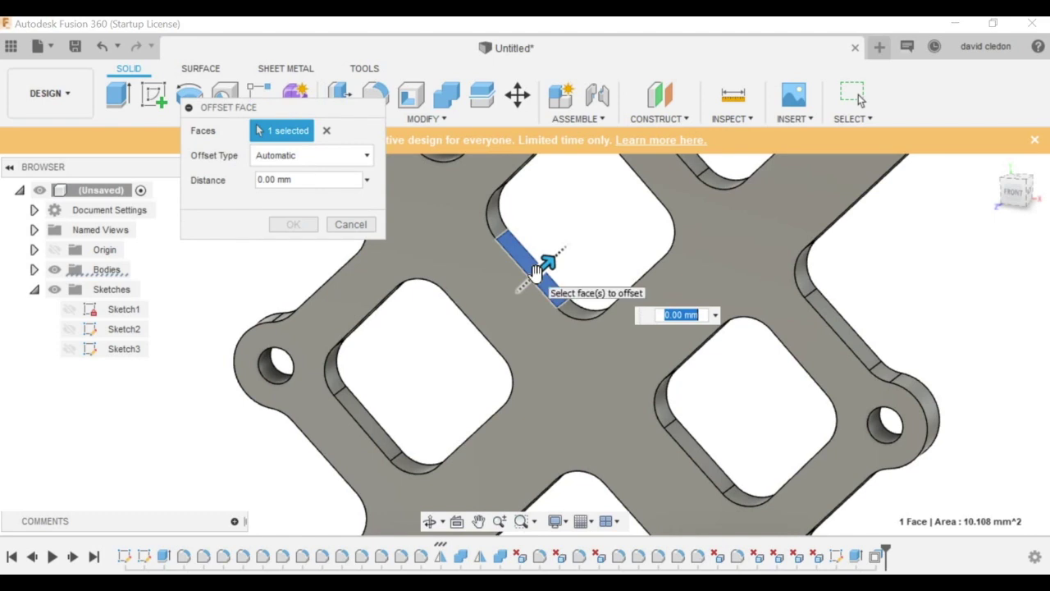
type("0.5")
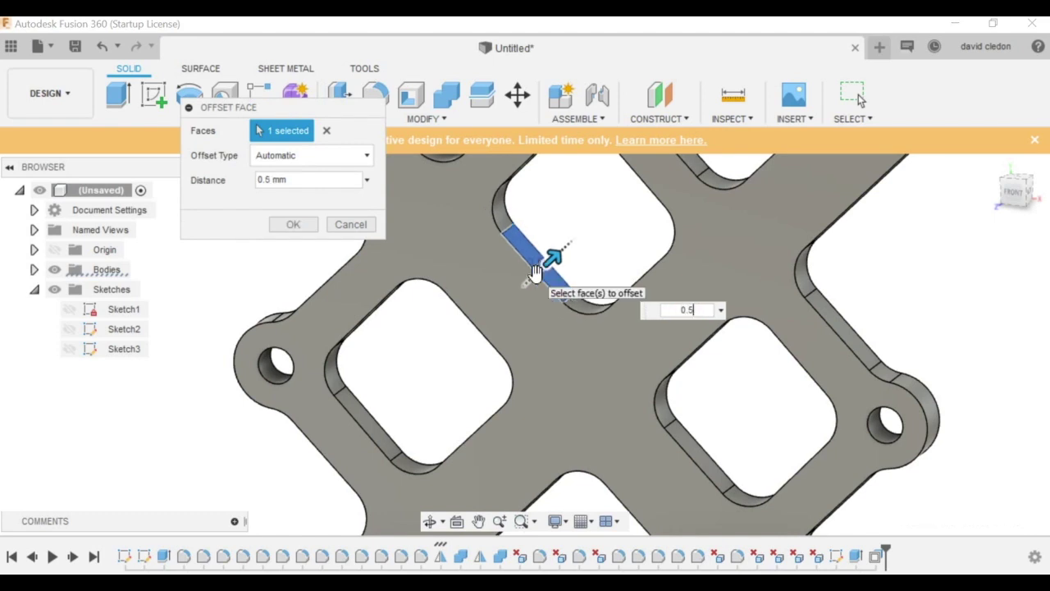
key("Return")
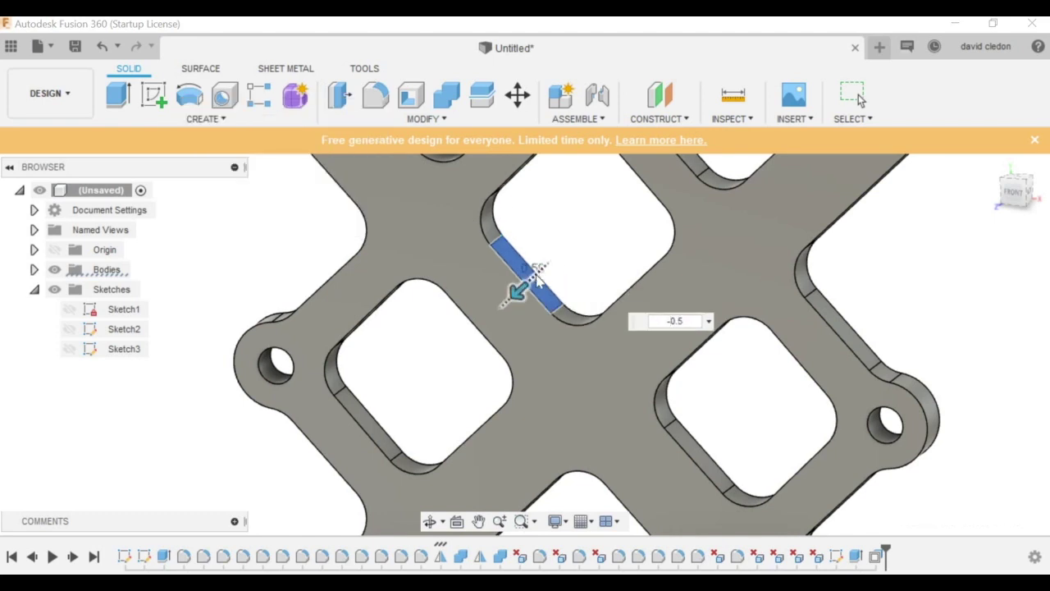
Step: Offset the lower-right inner face of the upper central cutout by -0.5 mm
left_click(435, 520)
left_click_drag(544, 373, 553, 205)
key("Escape")
left_click(553, 205)
key("q")
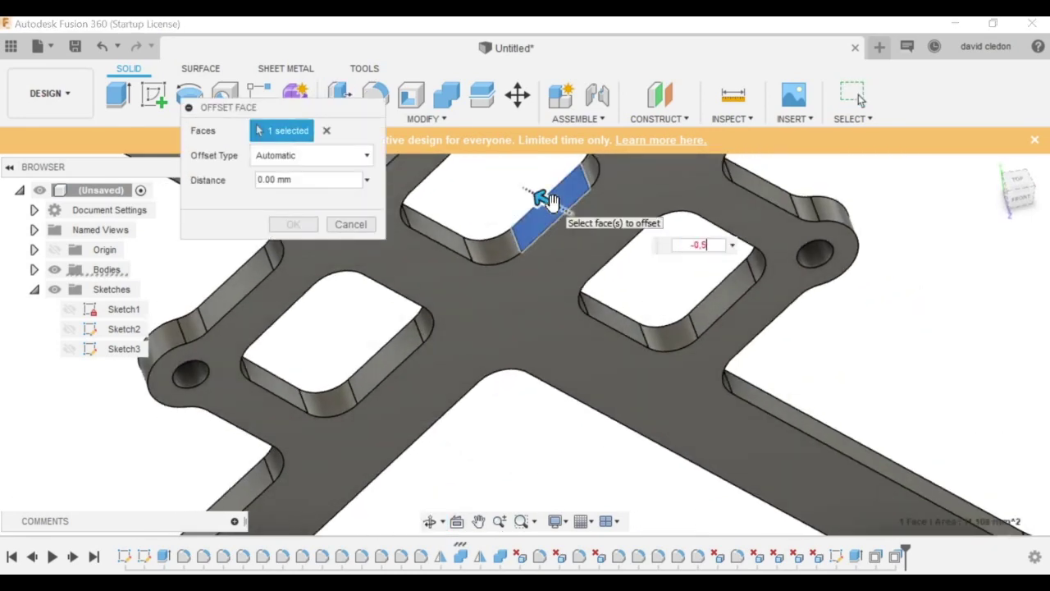
type("-0.5")
key("Return")
Step: Offset the upper-left inner face of the right central cutout by -0.5 mm
middle_click_drag(354, 450, 654, 424, "shift")
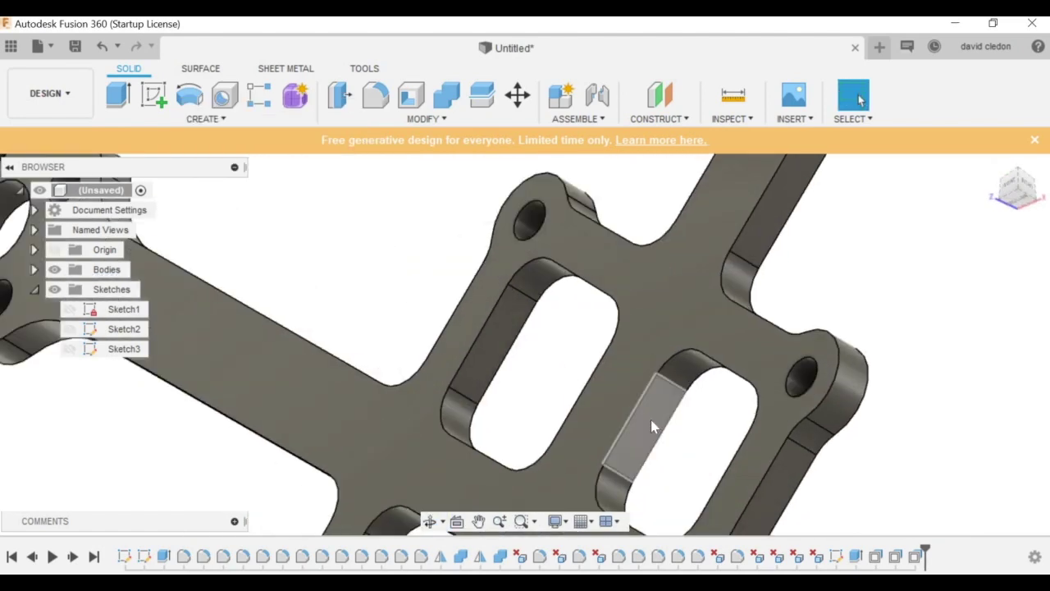
left_click(651, 419)
key("q")
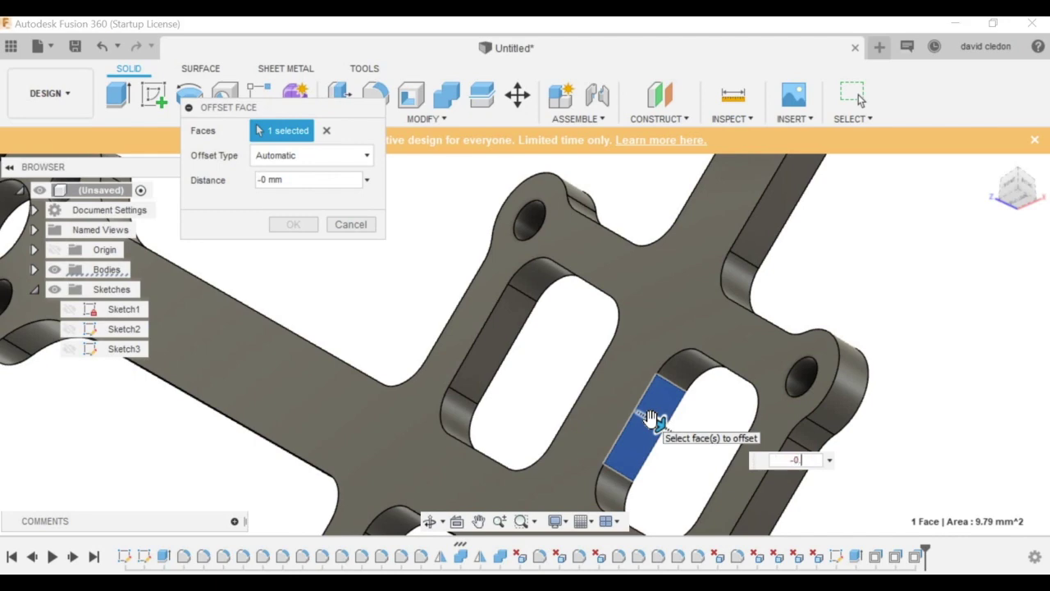
type("-0.5")
key("Return")
Step: Offset the lower-right inner face of the left central cutout, beside the lower-left arm, by -0.5 mm
middle_click_drag(627, 359, 431, 525, "shift")
left_click(431, 521)
left_click_drag(530, 359, 500, 375)
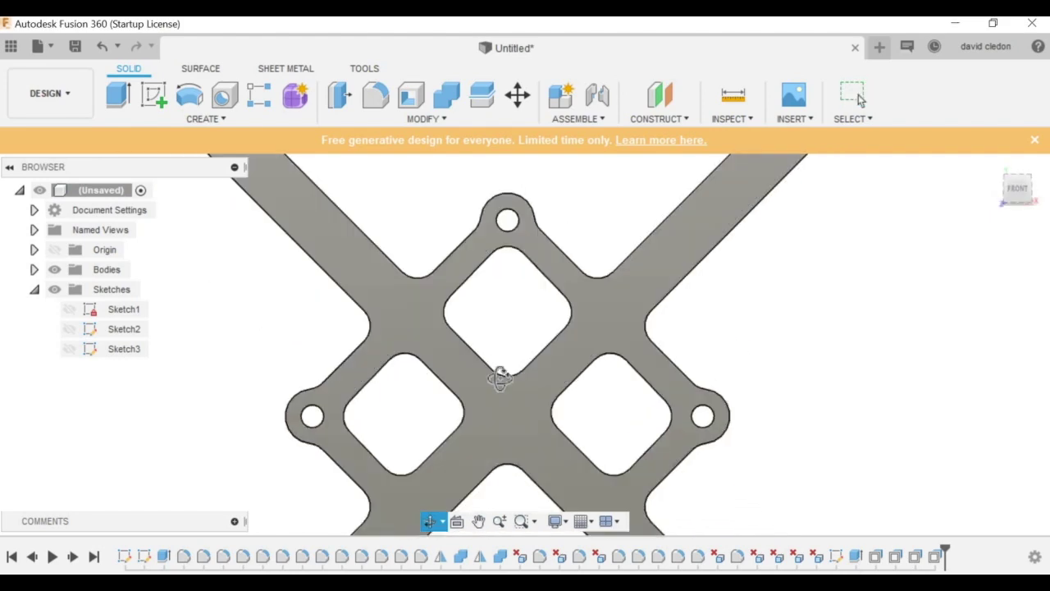
scroll(533, 423, "down", 3)
left_click(431, 524)
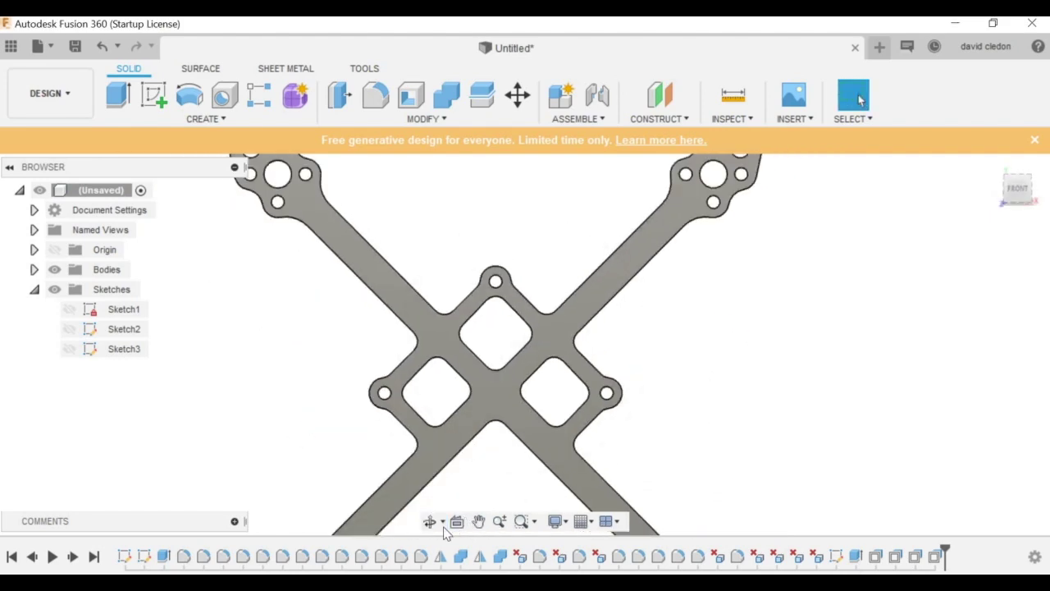
left_click(431, 524)
left_click_drag(483, 438, 440, 380)
scroll(434, 373, "up", 3)
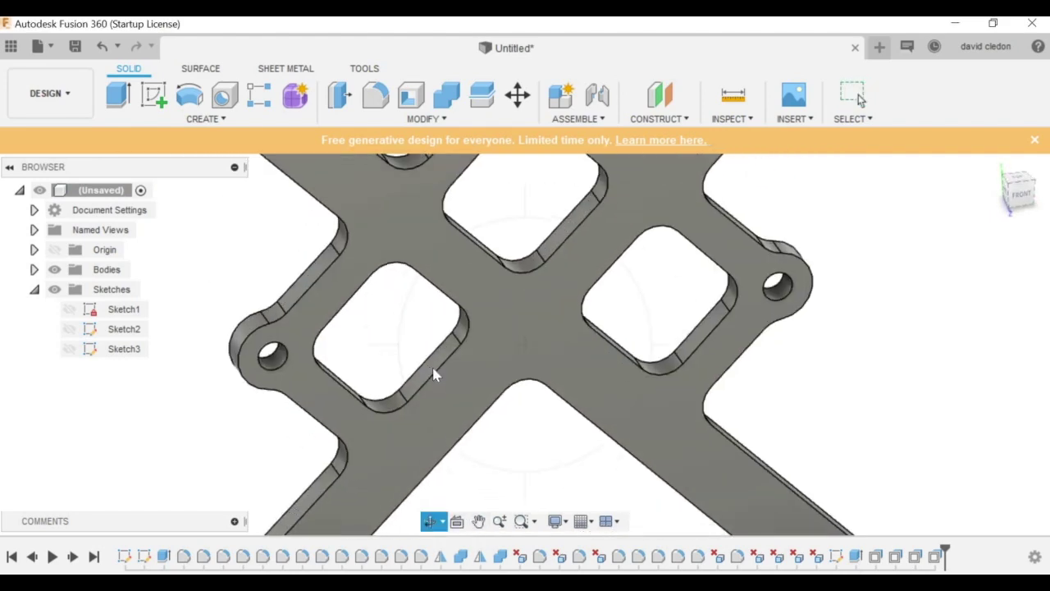
key("Escape")
left_click(430, 365)
type("q")
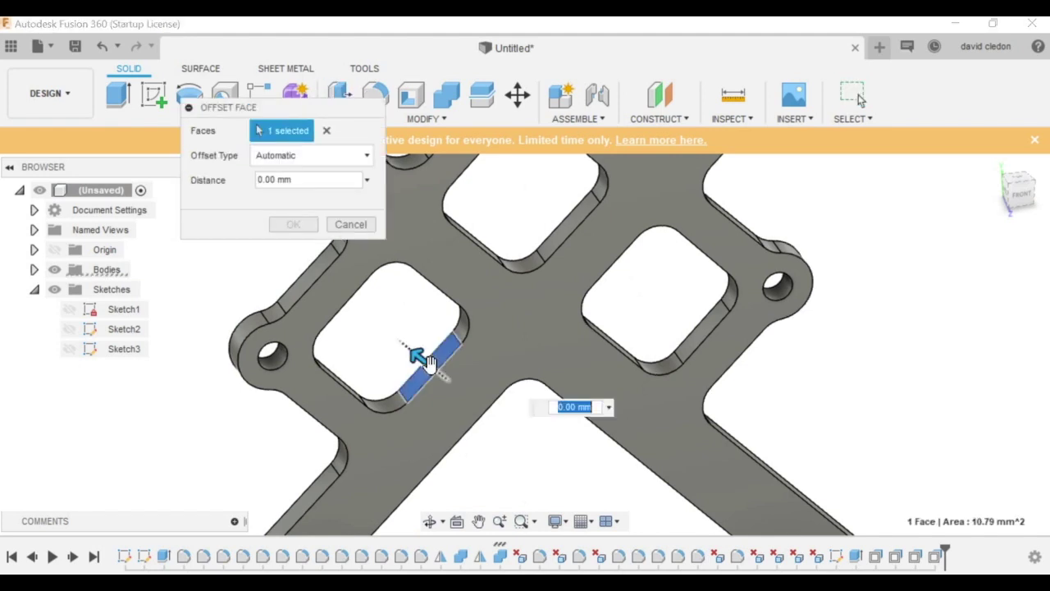
type("-")
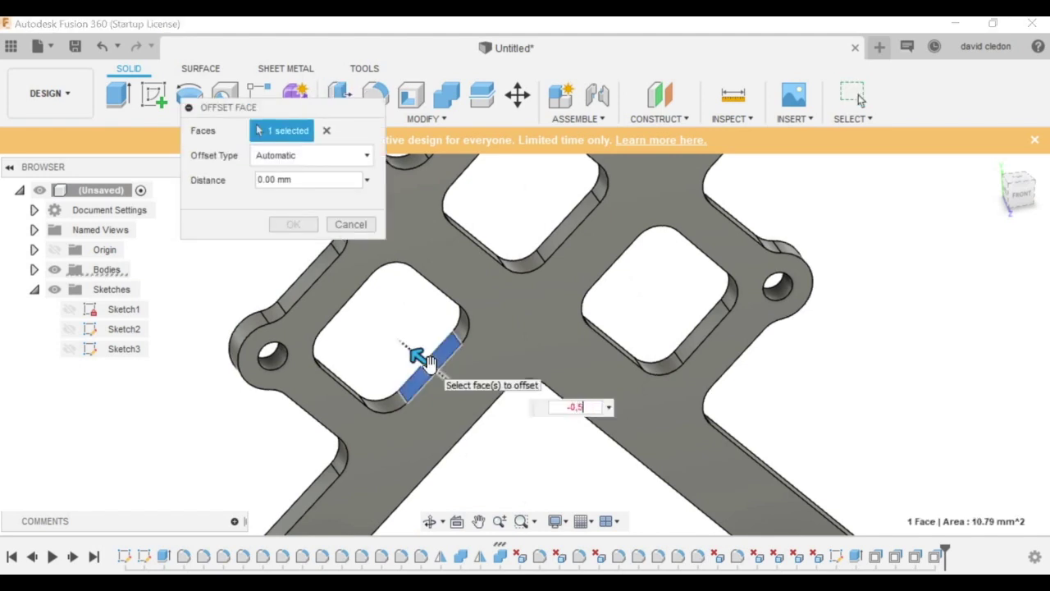
type("0.5")
key("Return")
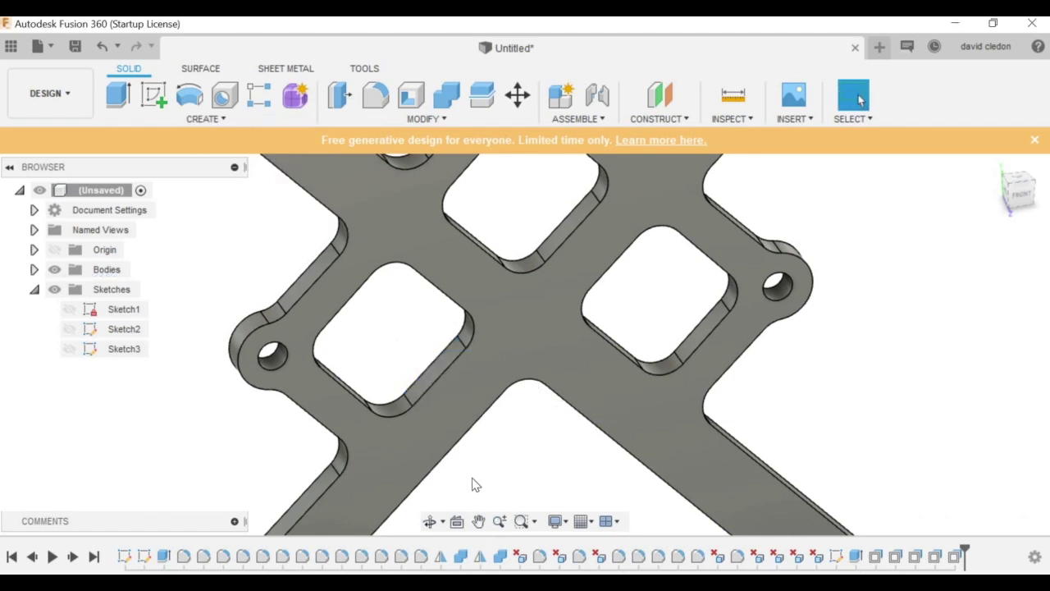
Step: Offset the lower-left inner face of the right central cutout, beside the lower-right arm, by -0.5 mm
left_click(429, 521)
left_click_drag(401, 382, 695, 365)
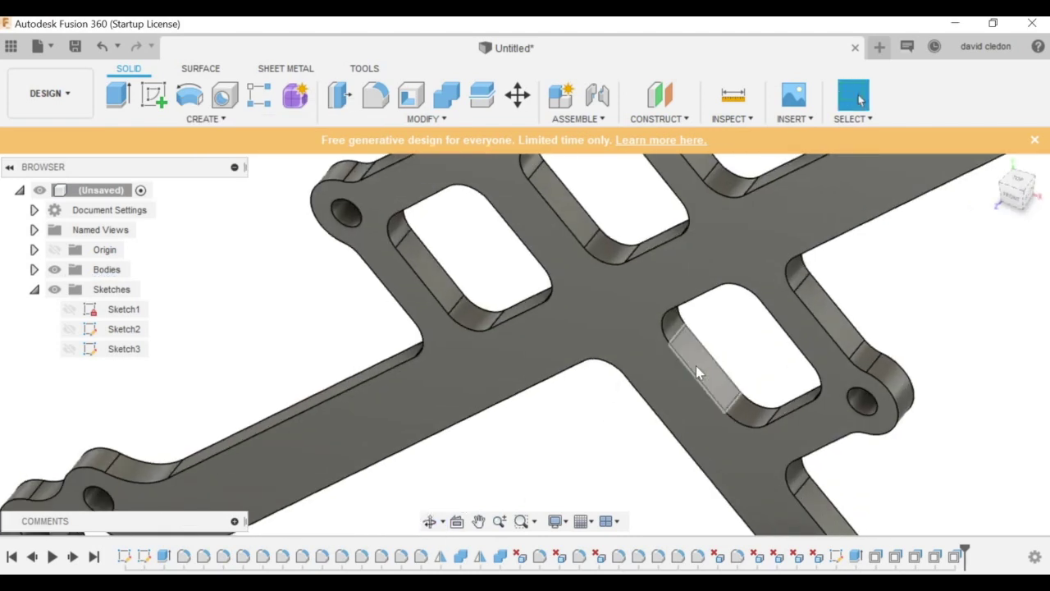
left_click(696, 365)
type("q-0")
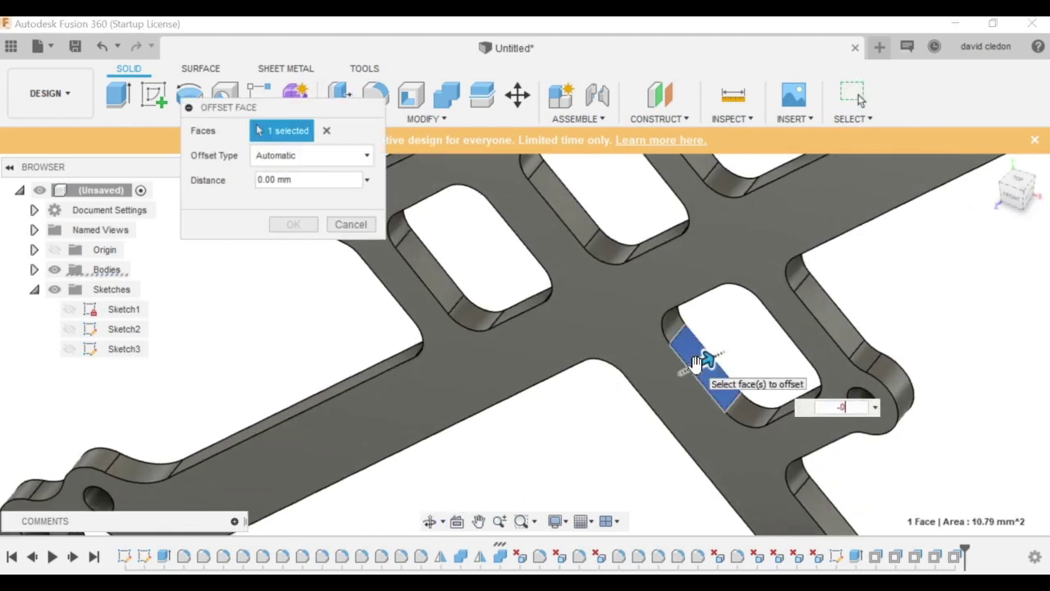
type(".5")
key("Return")
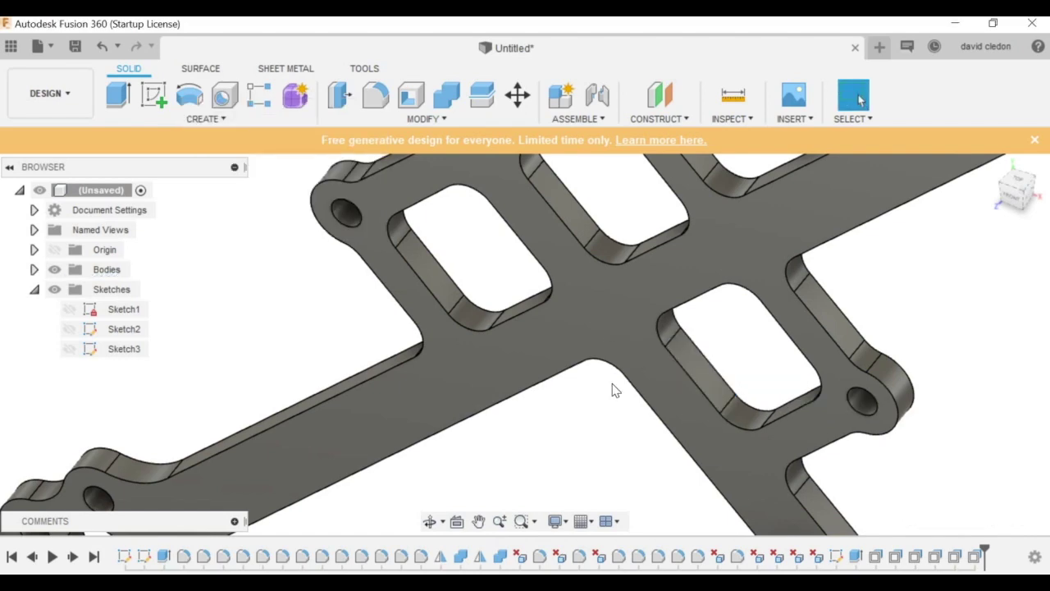
Step: Examine the enlarged central cutouts and the whole frame from the front and at an angle
scroll(620, 337, "down", 3)
left_click(429, 522)
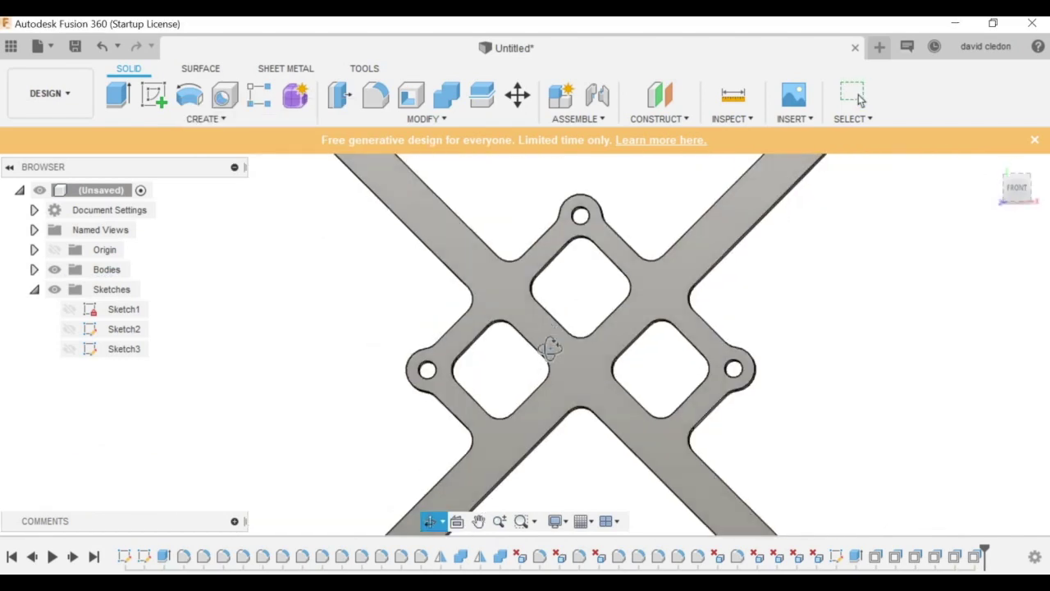
scroll(550, 352, "down", 2)
scroll(552, 348, "up", 4)
key("Escape")
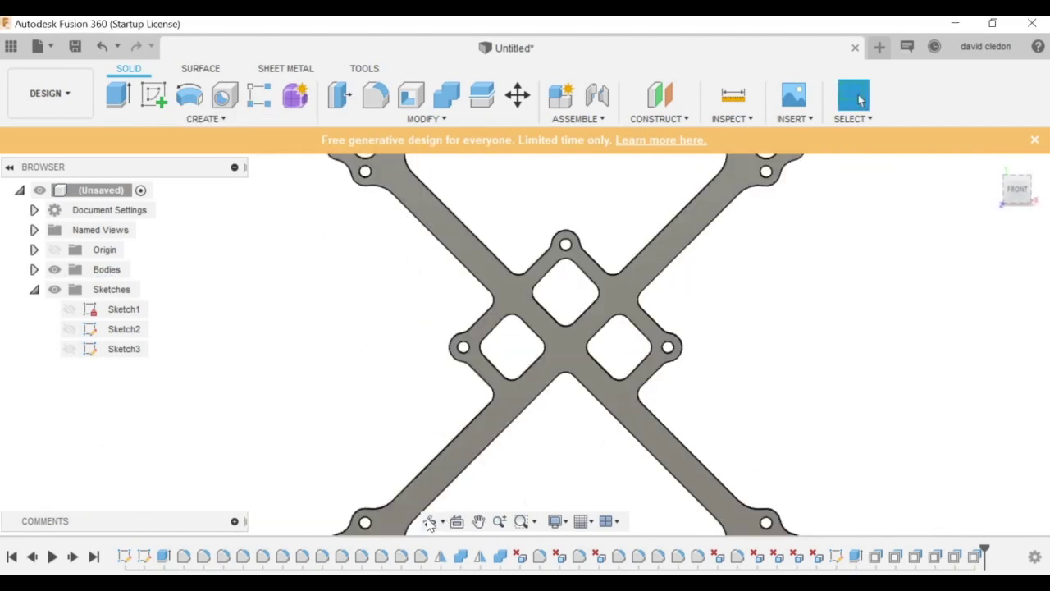
left_click(429, 522)
left_click_drag(498, 382, 556, 437)
key("Escape")
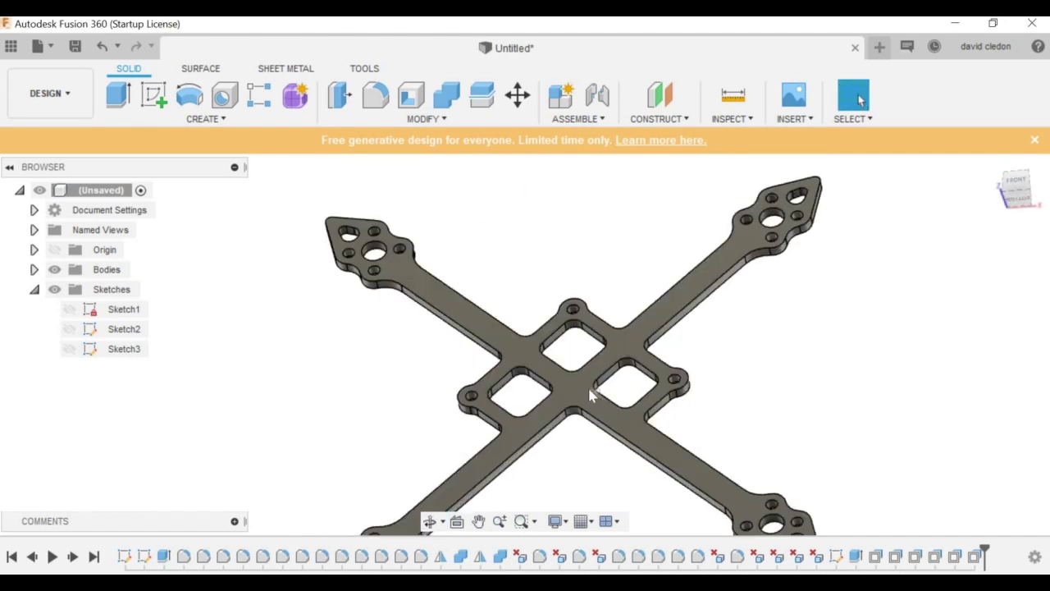
left_click_drag(591, 392, 612, 423)
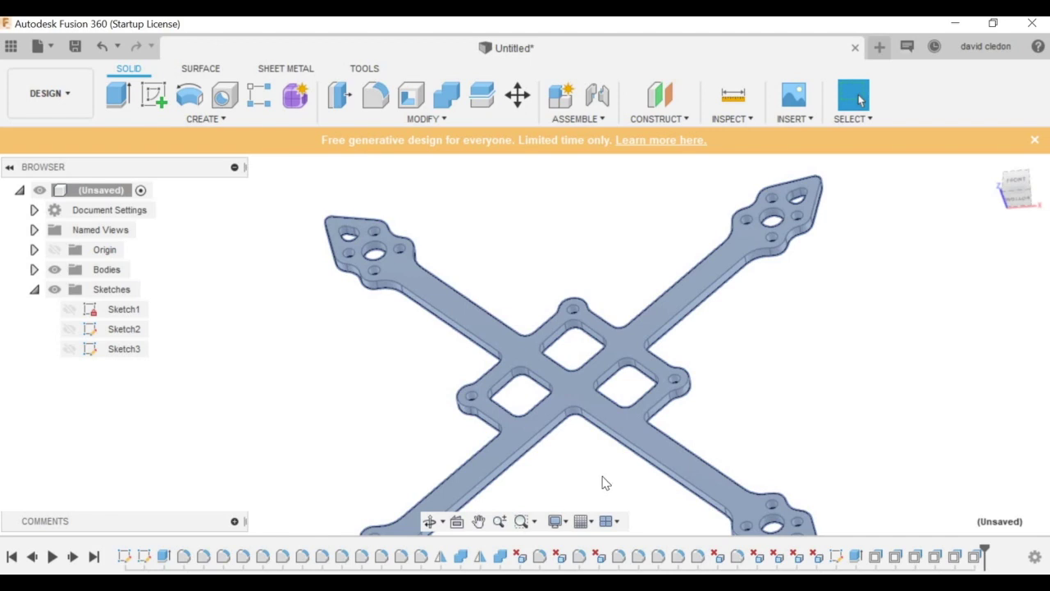
Step: Try to offset the lower side face of the upper-left arm by -0.5 mm
right_click(602, 419)
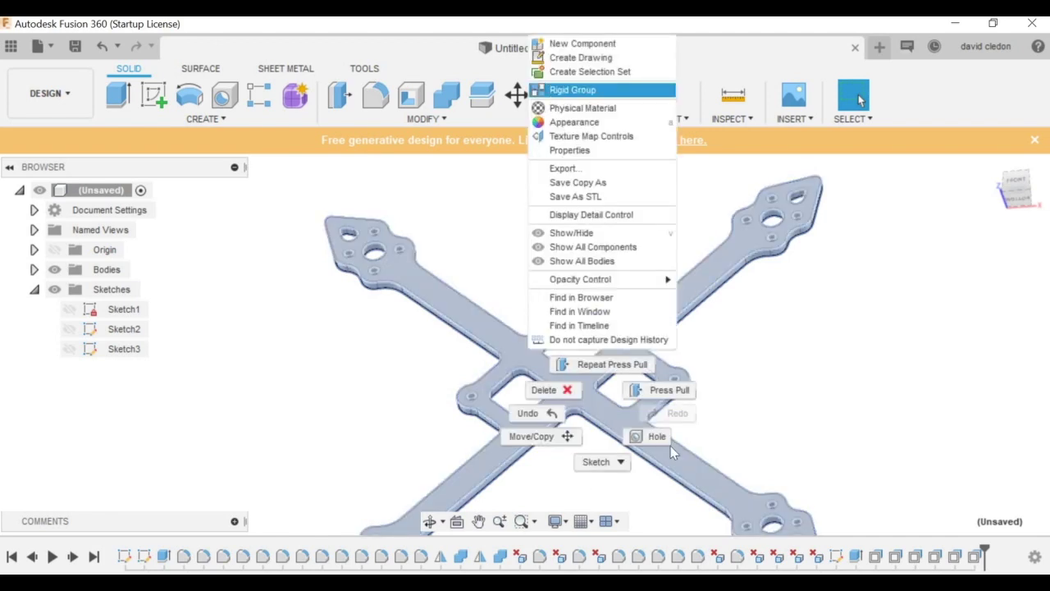
left_click(429, 522)
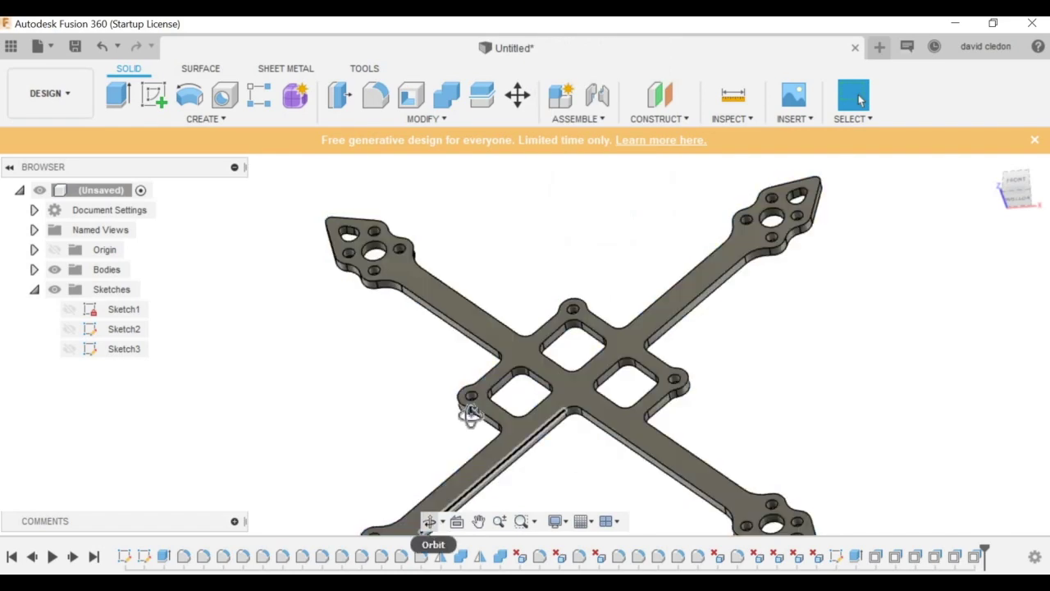
left_click_drag(470, 415, 447, 305)
scroll(450, 306, "up", 3)
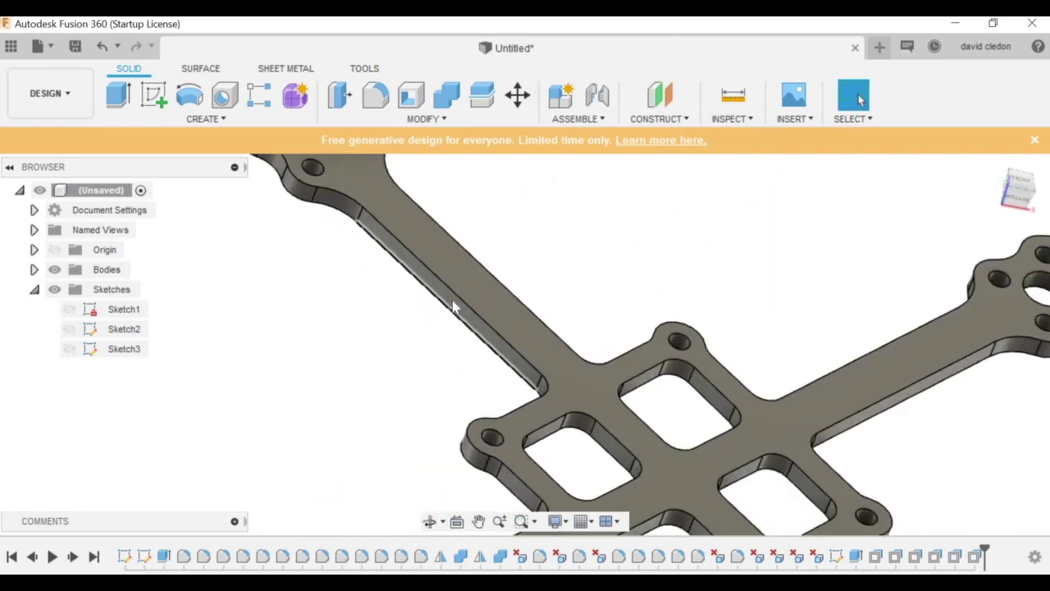
left_click(454, 306)
key("q")
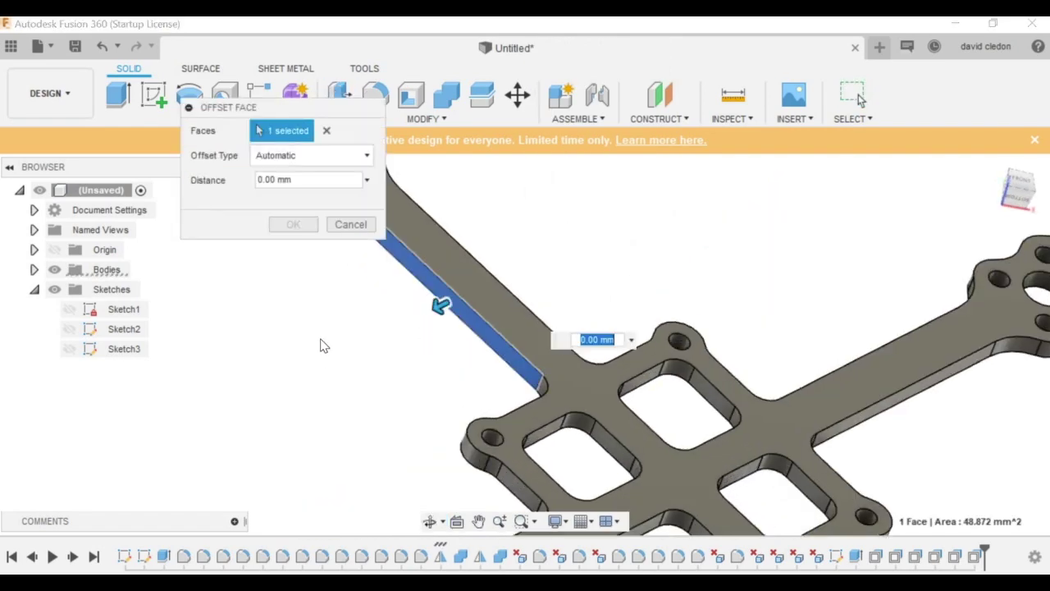
type("-0.5")
key("Return")
key("Escape")
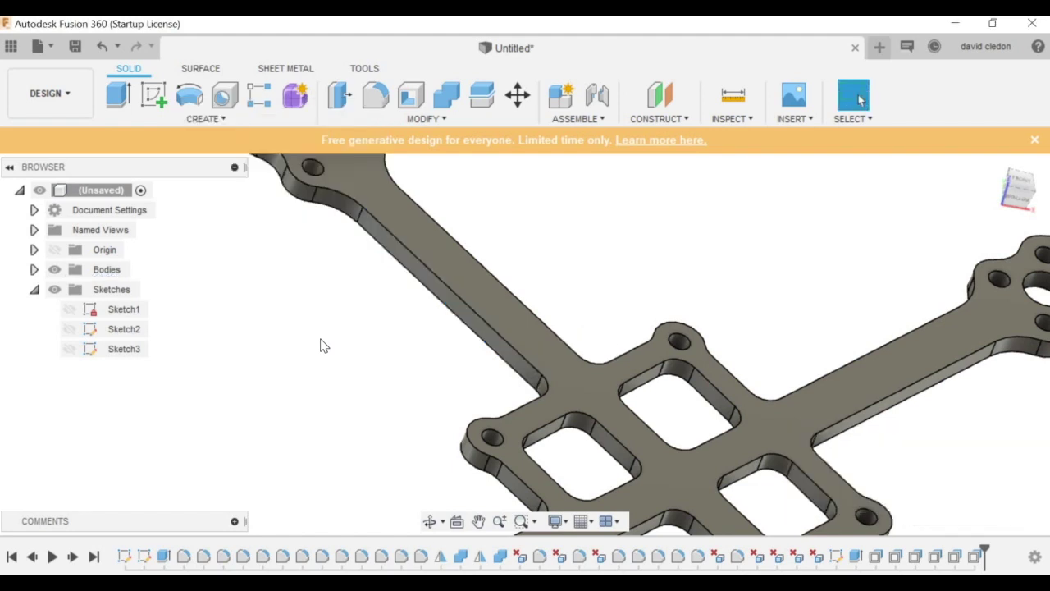
left_click(399, 261)
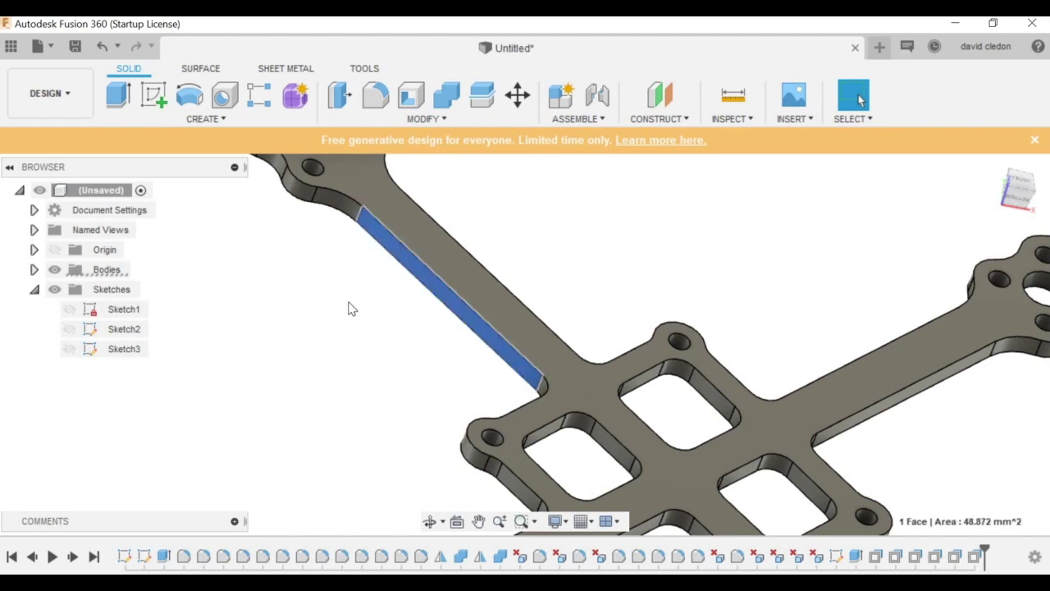
key("q")
type("-0.5")
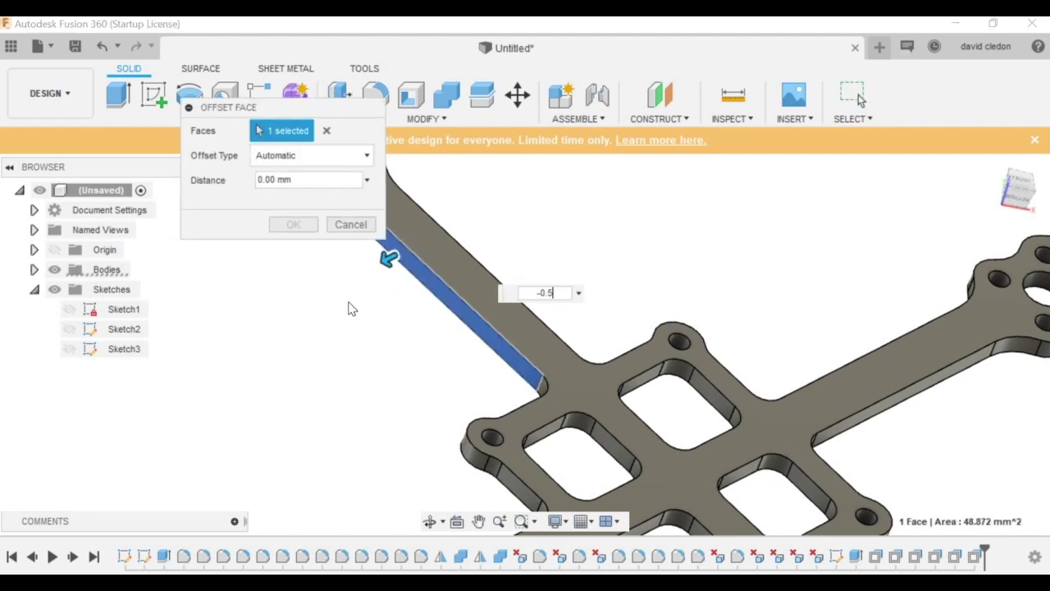
key("Return")
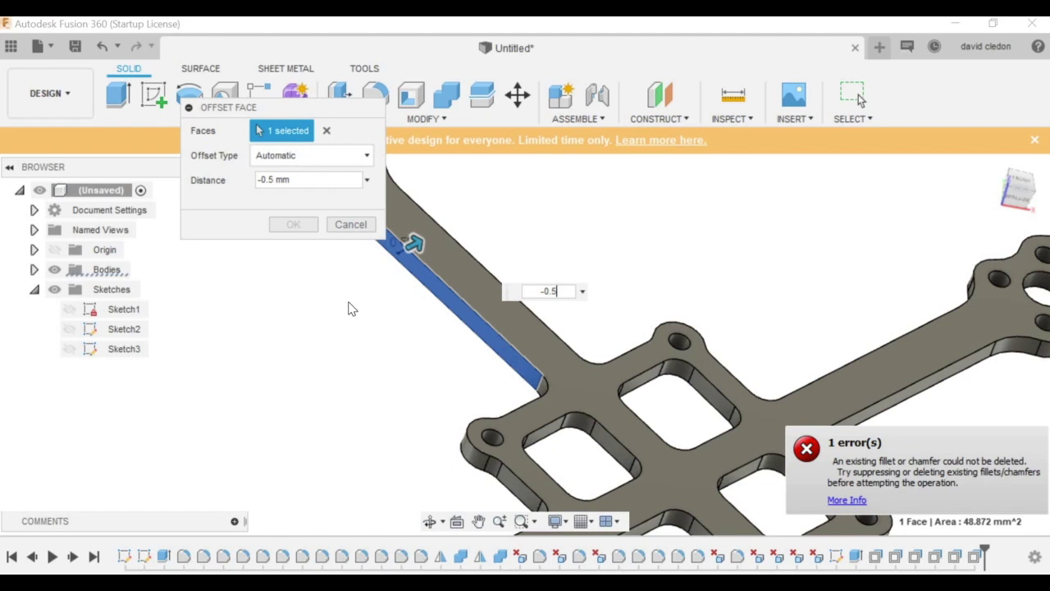
key("Escape")
scroll(341, 250, "down", 2)
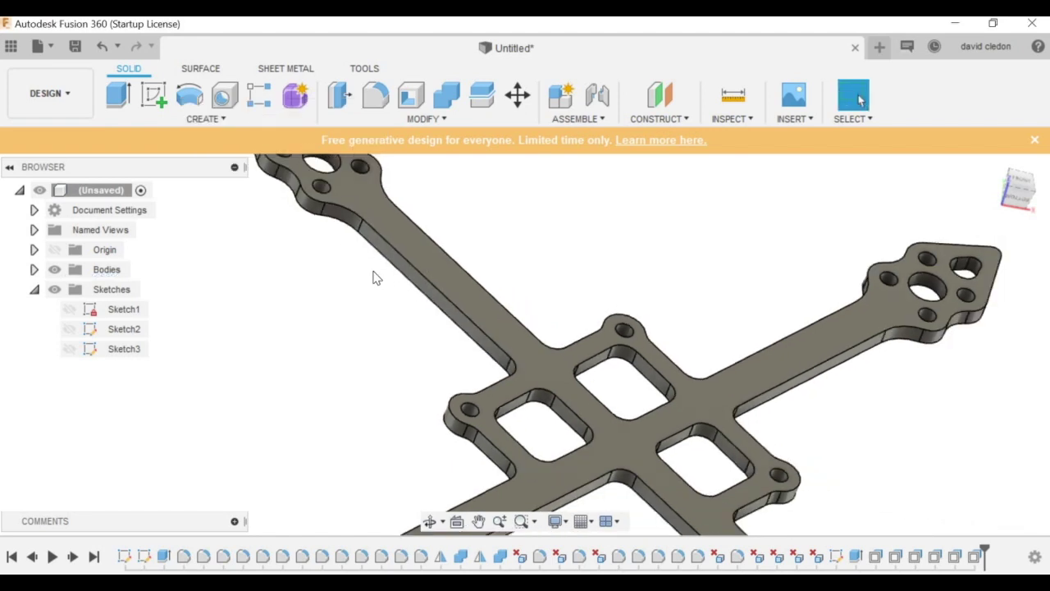
Step: Delete the fillet faces at both ends of the upper-left arm's lower side face
left_click(346, 223)
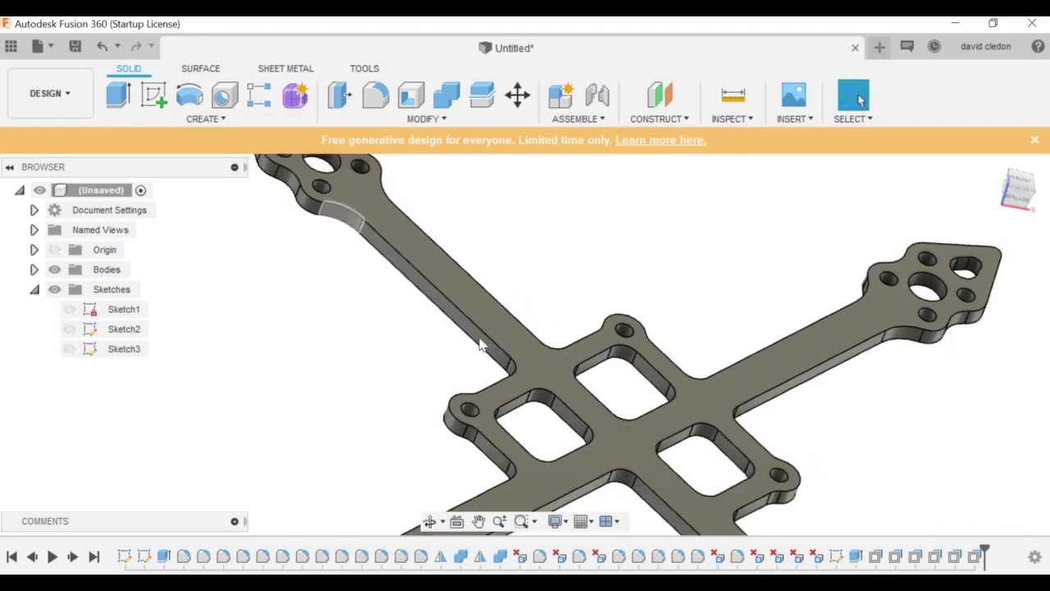
scroll(542, 392, "up", 3)
left_click(535, 386, "ctrl")
scroll(417, 376, "down", 3)
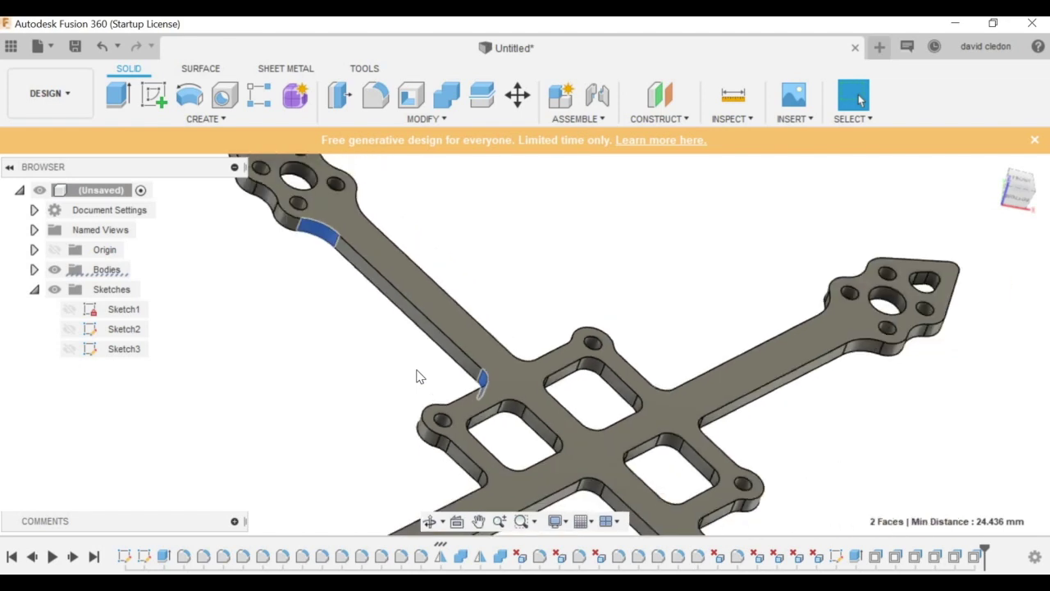
key("Delete")
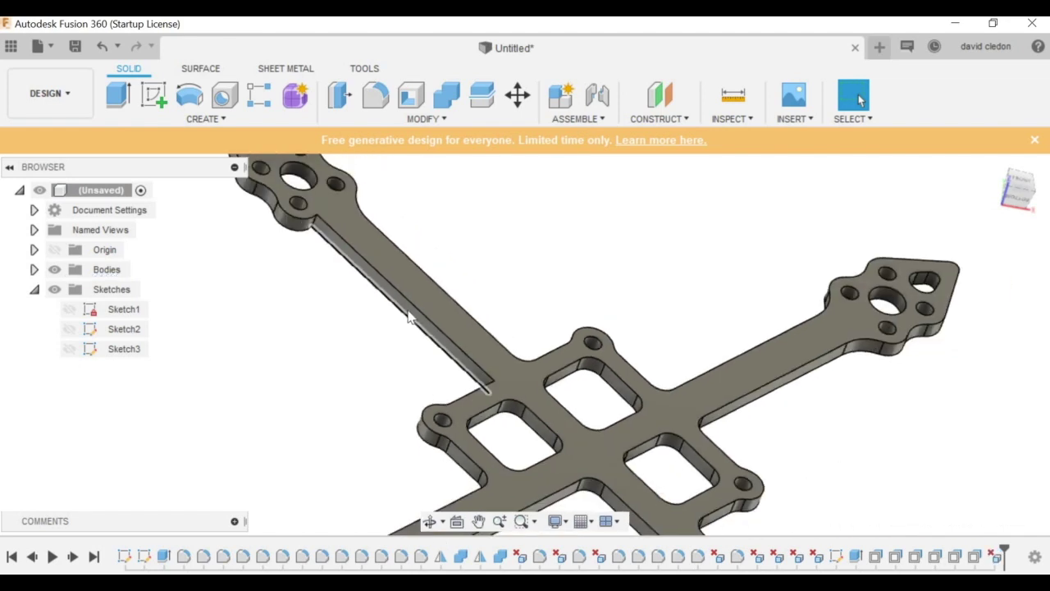
Step: Offset the lower side face of the upper-left arm by -0.5 mm
scroll(408, 312, "up", 3)
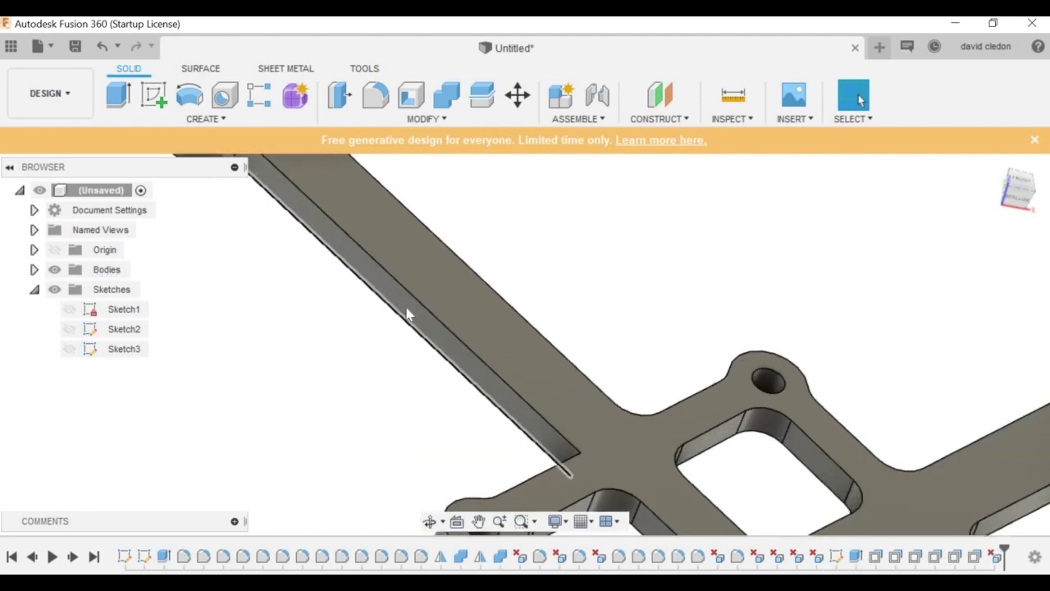
left_click(406, 312)
scroll(365, 332, "down", 3)
key("q")
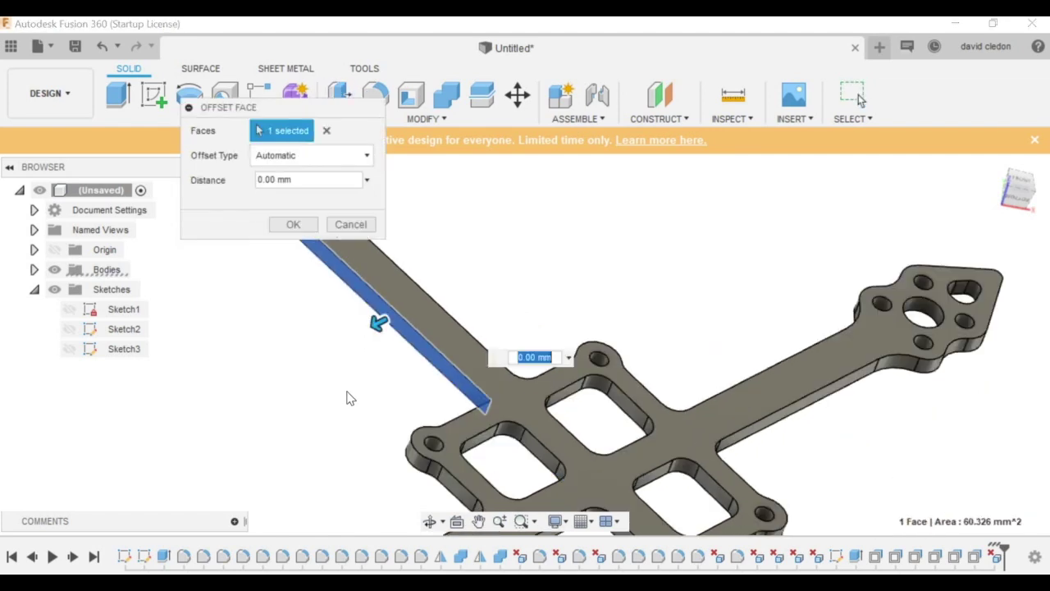
type("-0.5")
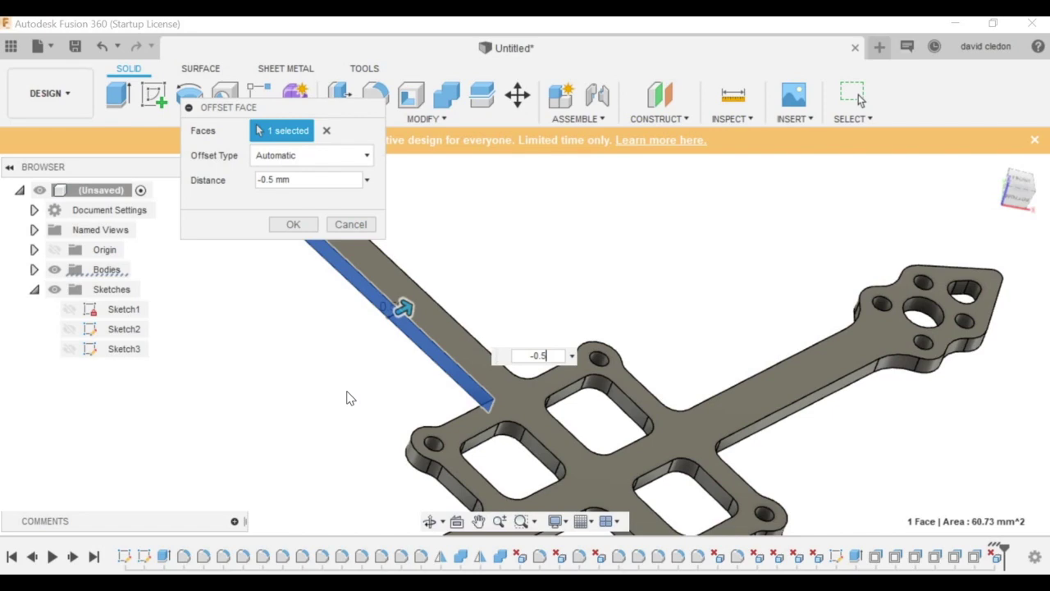
key("Return")
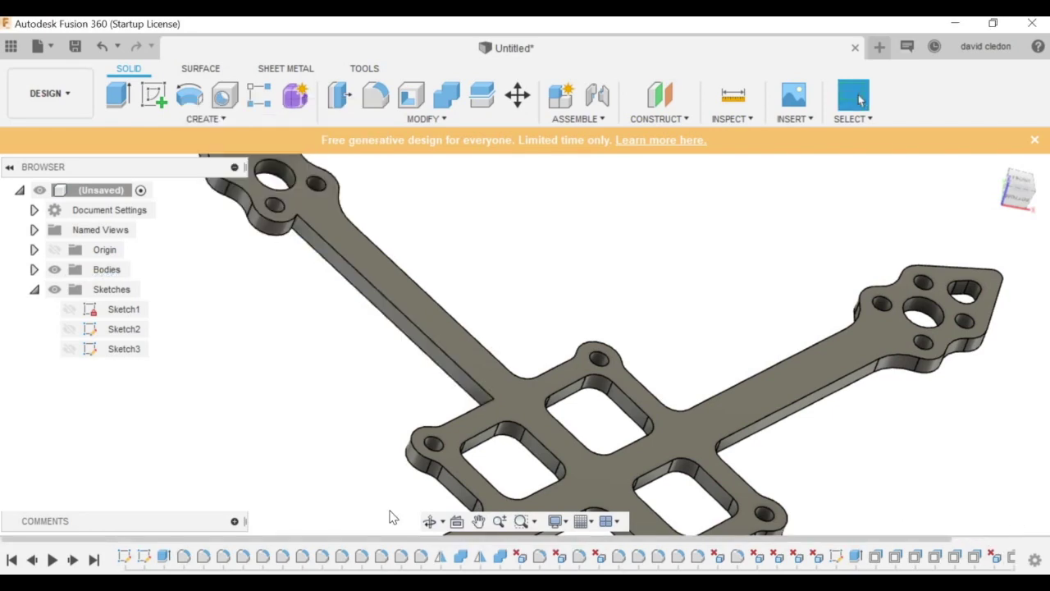
Step: Delete the fillet faces at both ends of the upper-left arm's upper side face
scroll(348, 379, "down", 3)
left_click(429, 522)
middle_click_drag(338, 358, 408, 370, "shift")
middle_click_drag(412, 169, 407, 316)
scroll(407, 310, "up", 3)
scroll(409, 314, "up", 2)
left_click(410, 316)
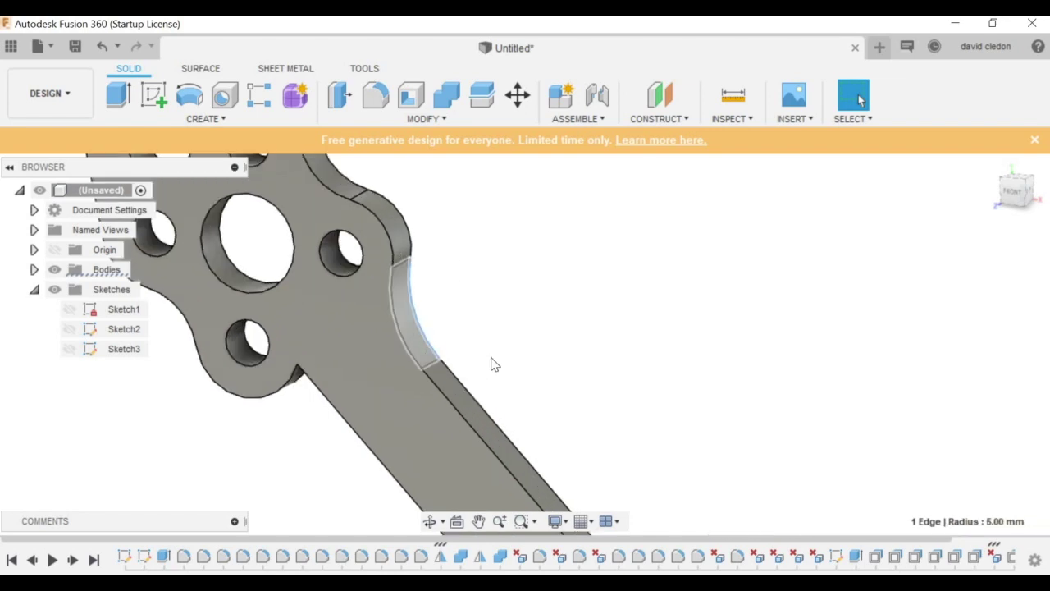
scroll(492, 363, "down", 3)
middle_click_drag(601, 497, 554, 269)
scroll(556, 269, "up", 2)
left_click(555, 267)
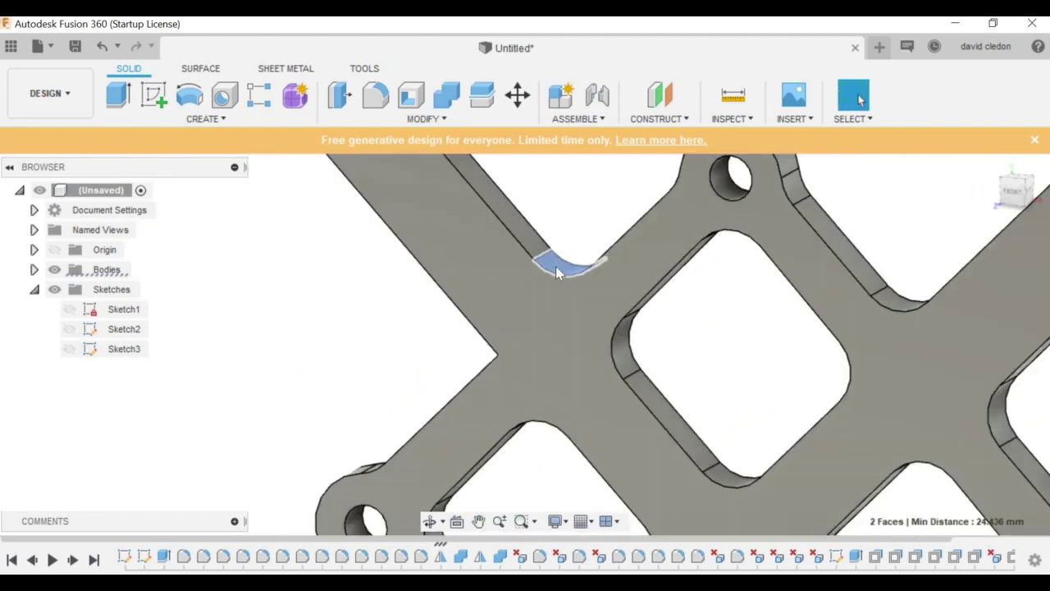
key("Delete")
Step: Offset the upper side face of the upper-left arm by -0.5 mm
left_click(552, 266)
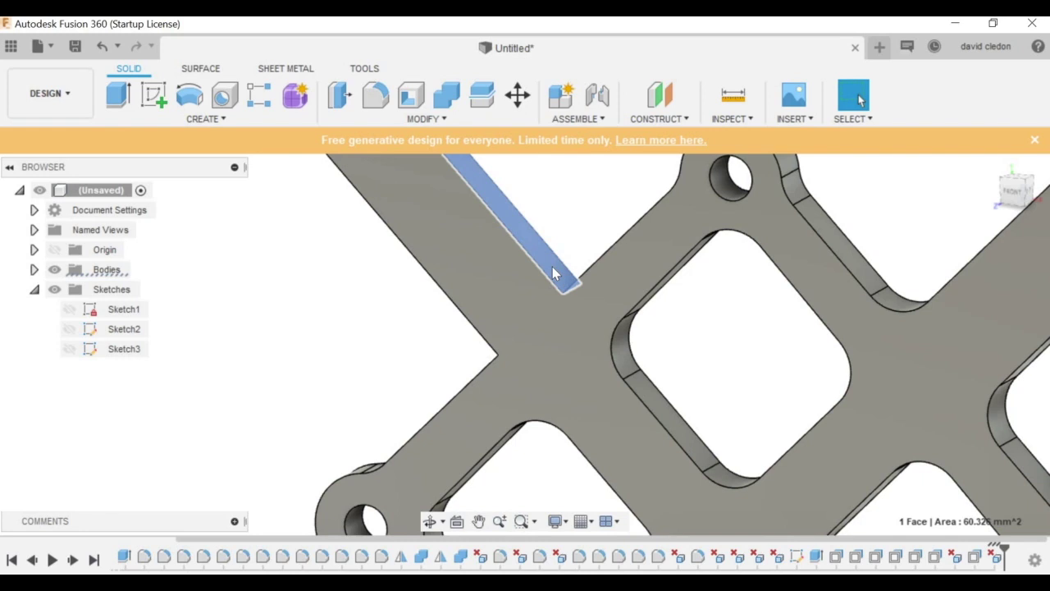
key("q")
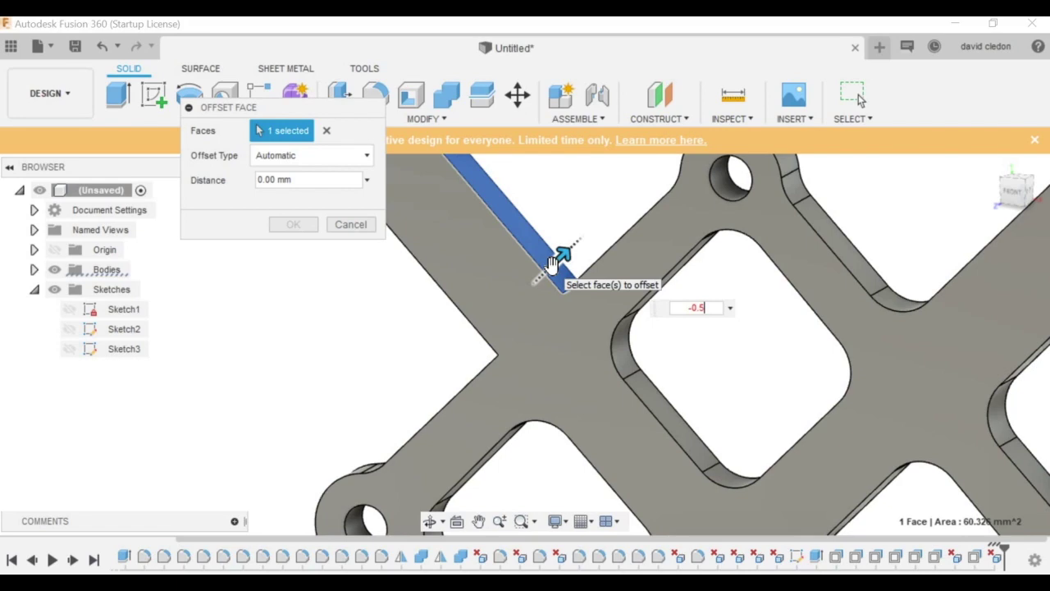
key("Return")
scroll(558, 270, "down", 3)
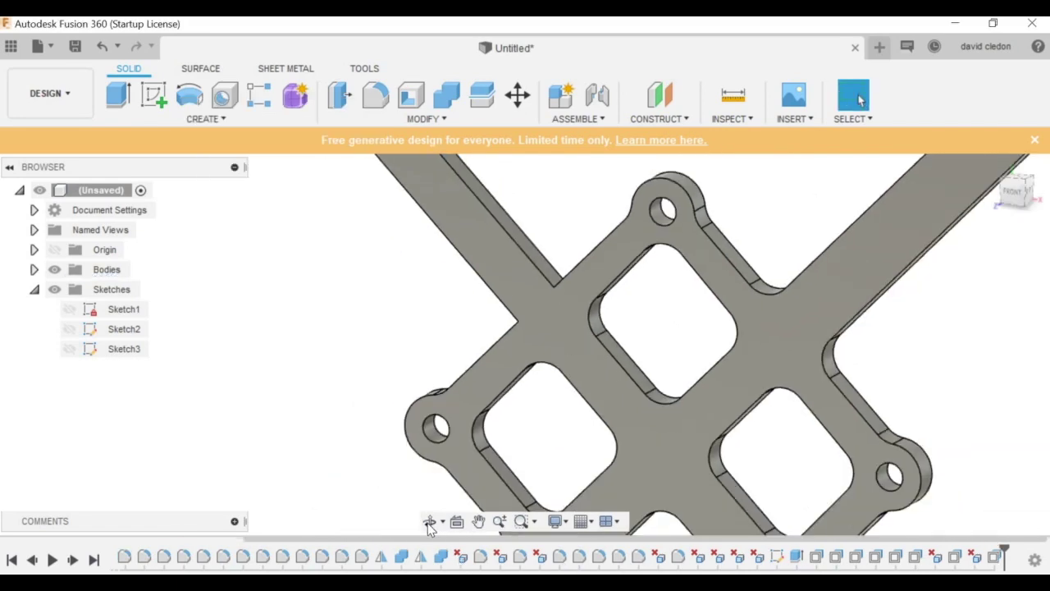
Step: Fillet the corner edge between the upper-left arm's lower side and the left central mount with a 3 mm radius
left_click(429, 522)
left_click_drag(545, 352, 258, 391)
key("Escape")
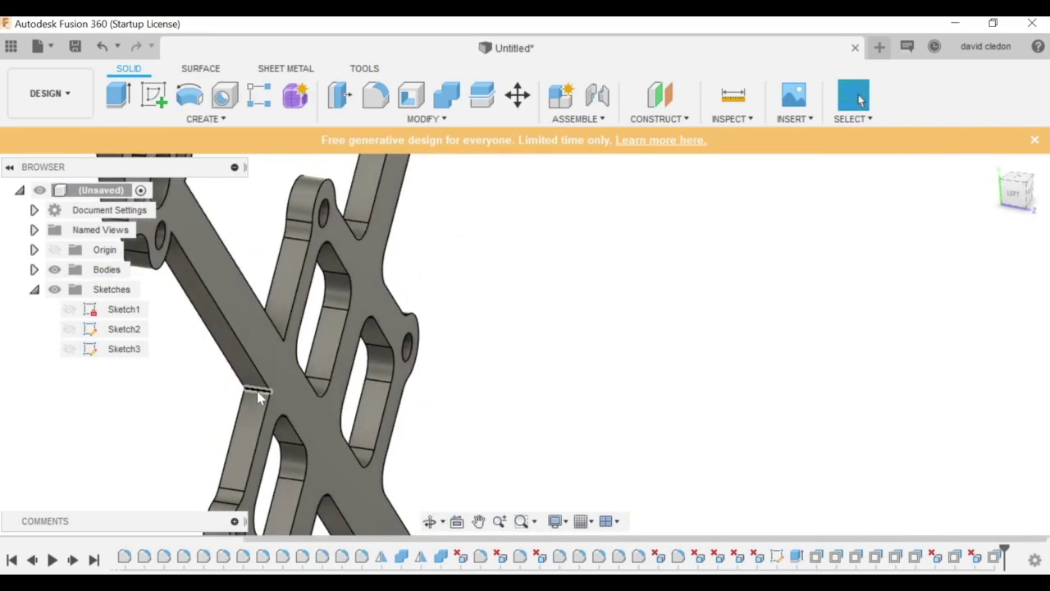
left_click(258, 397)
type("f3")
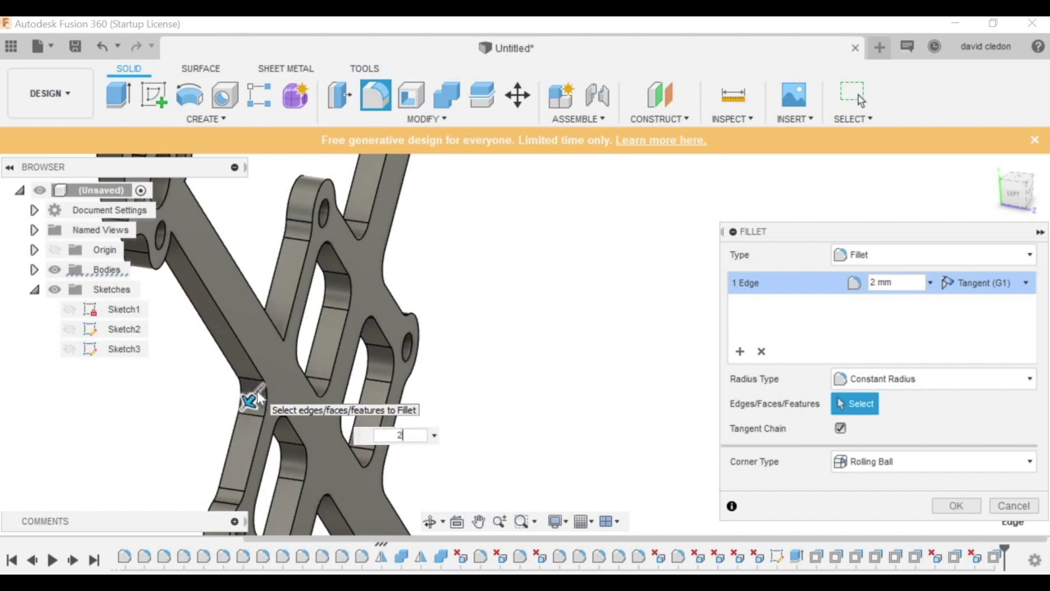
key("Return")
Step: Check the radius of a matching arm-to-center fillet and delete the 3 mm fillet beside the left central mount
scroll(366, 240, "up", 3)
scroll(365, 240, "up", 1)
left_click(365, 241)
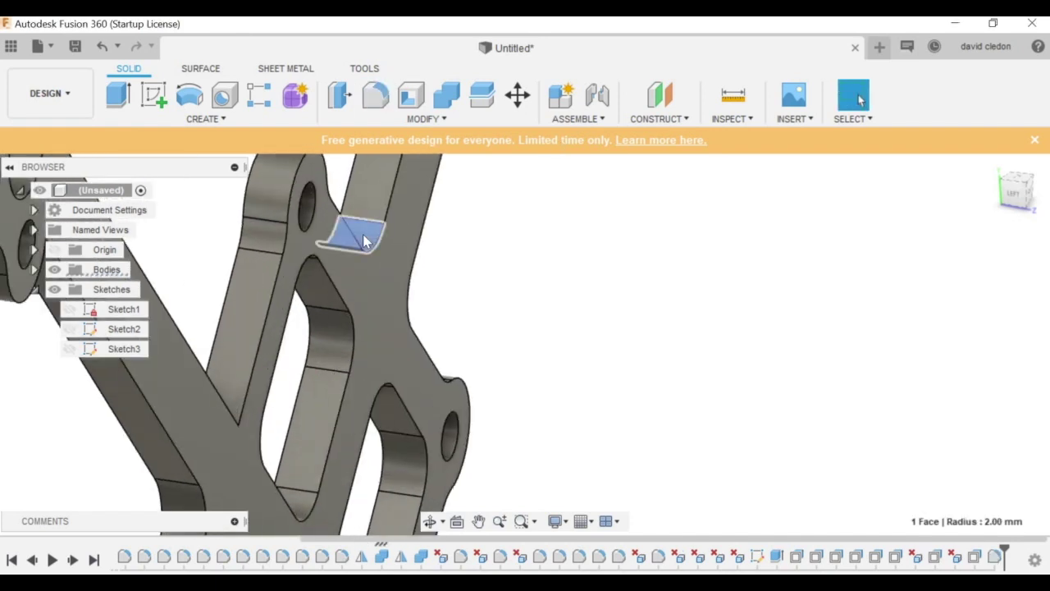
scroll(345, 228, "down", 2)
left_click(256, 366)
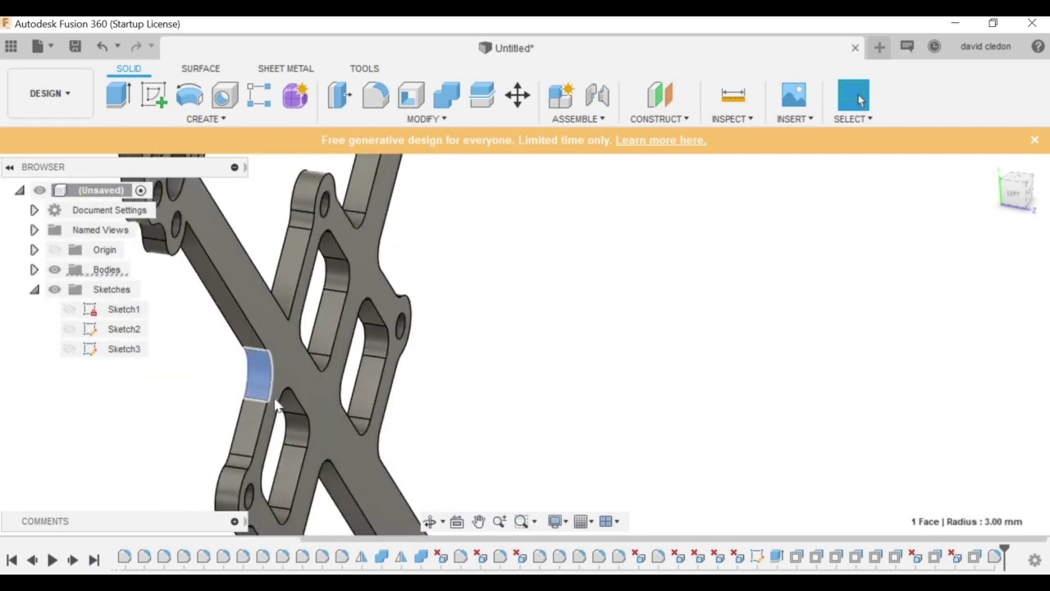
right_click(257, 366)
left_click(261, 372)
key("Delete")
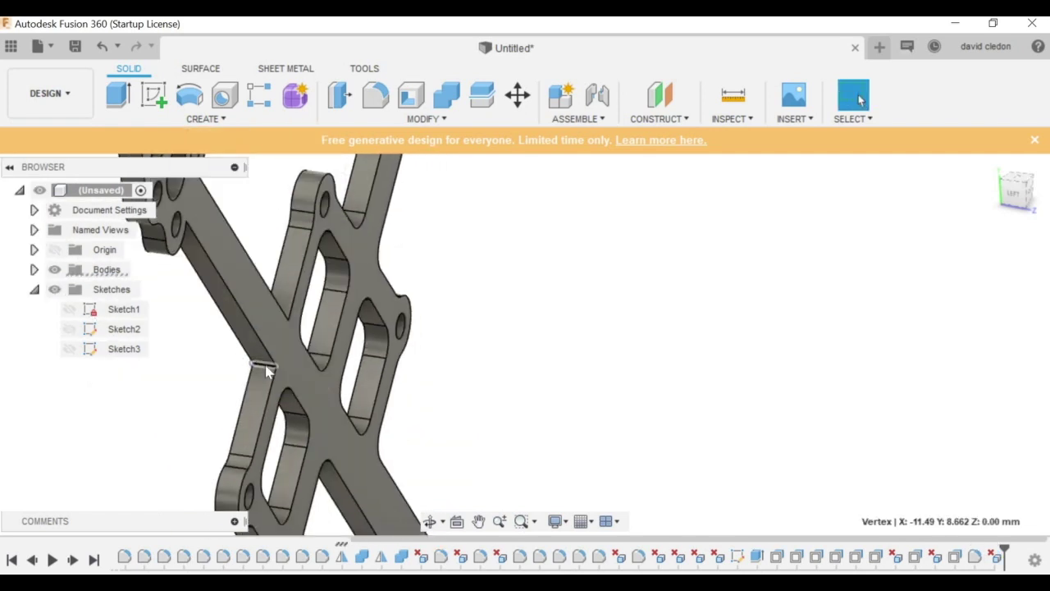
Step: Fillet the corner edge between the upper-left arm's lower side and the left central mount with a 2 mm radius
type("f")
type("2")
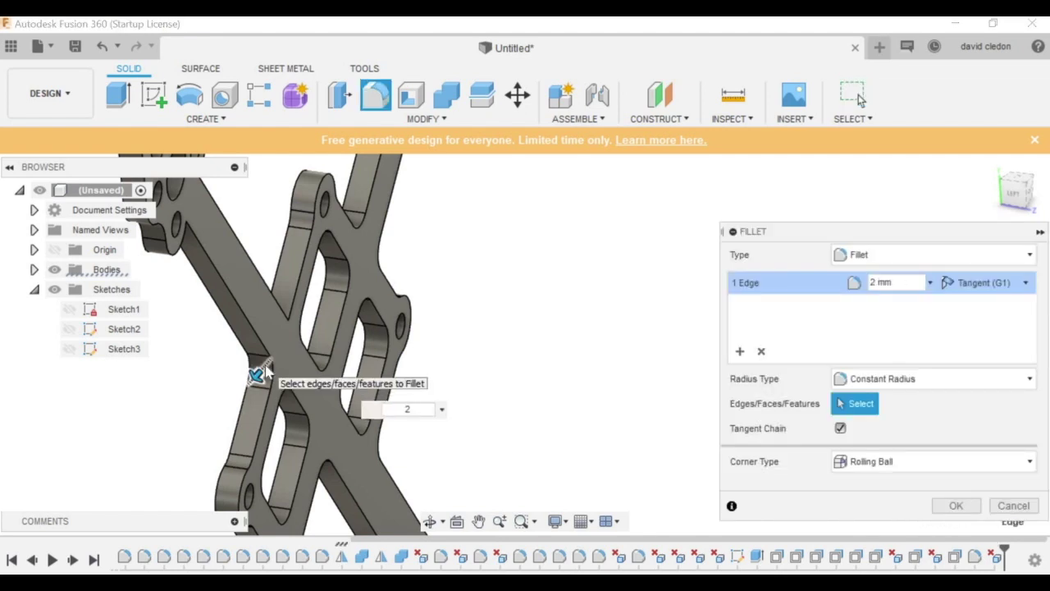
key("Return")
scroll(265, 366, "down", 2)
left_click(262, 370)
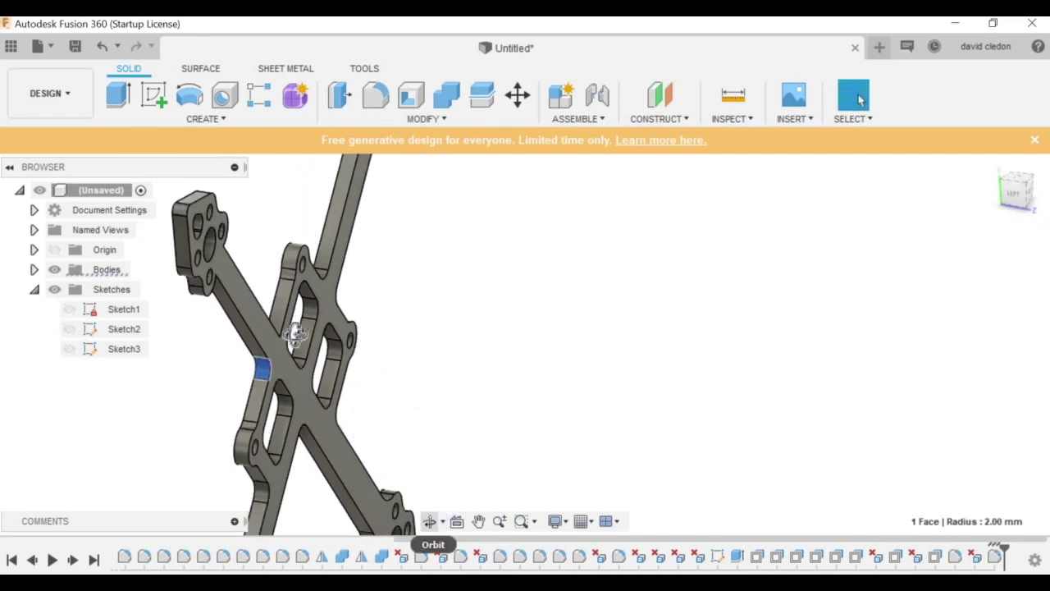
Step: Fillet the corner edge between the upper-left arm's upper side and the top central mount with a 2 mm radius
left_click(431, 521)
middle_click_drag(280, 258, 317, 219, "shift")
scroll(289, 253, "up", 2)
left_click(312, 210)
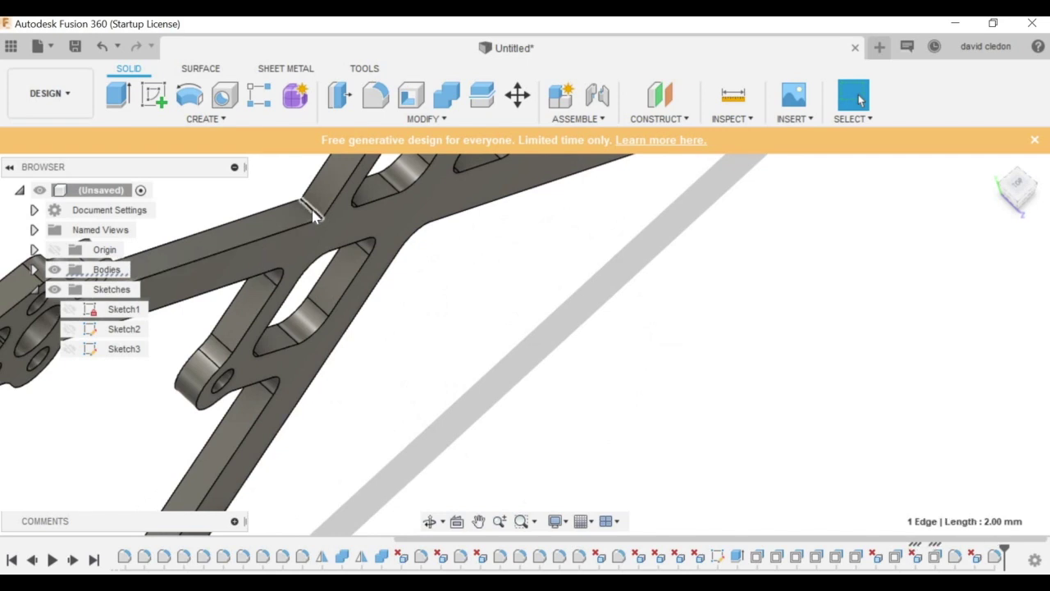
type("f2")
key("Return")
scroll(522, 378, "down", 3)
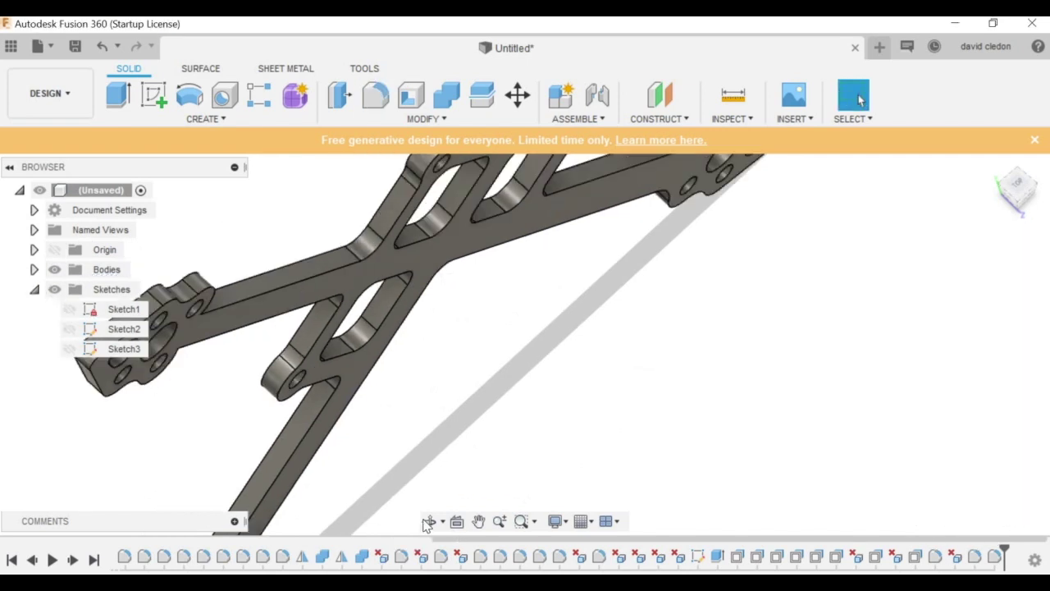
Step: Fillet the edge where the upper-left arm's lower side meets its motor mount with a 5 mm radius
left_click(431, 521)
middle_click_drag(408, 330, 387, 434, "shift")
scroll(369, 459, "up", 3)
key("Escape")
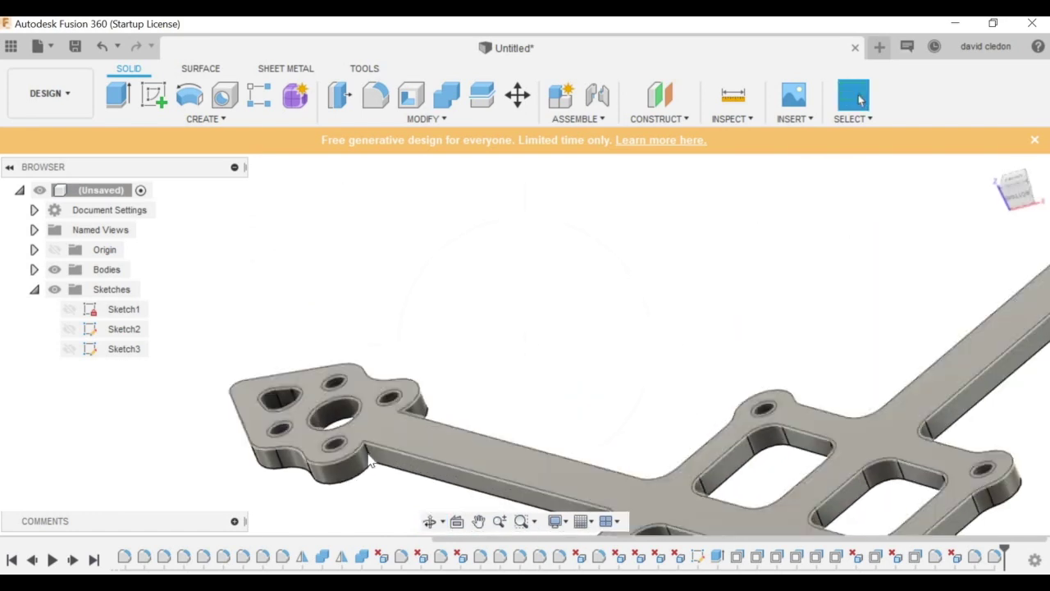
left_click(369, 460)
type("f")
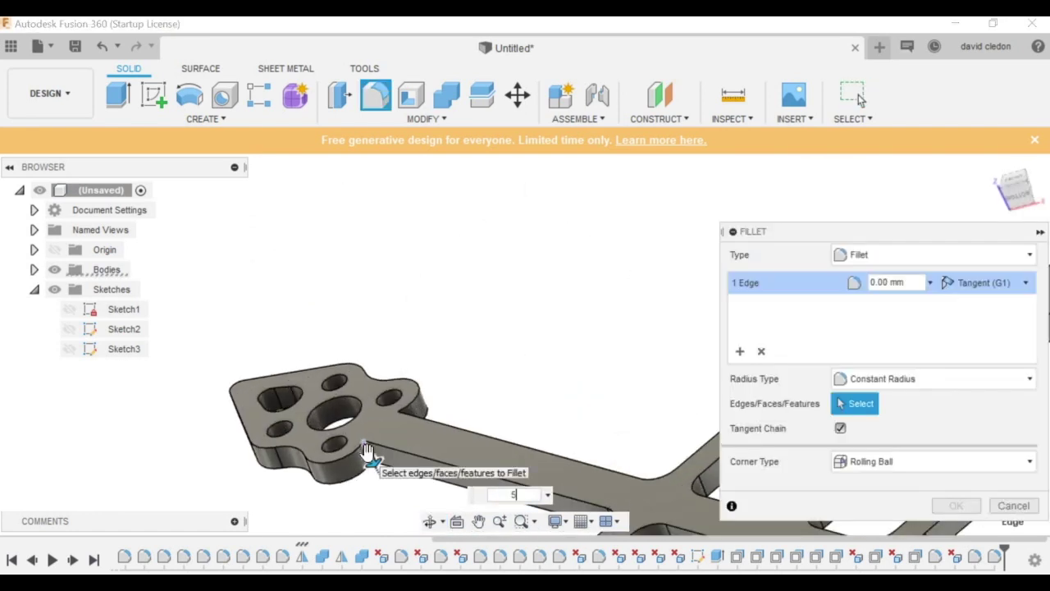
type("5")
key("Return")
scroll(368, 460, "down", 2)
Step: Fillet the edge where the upper-left arm's upper side meets its motor mount with a 5 mm radius
left_click(429, 521)
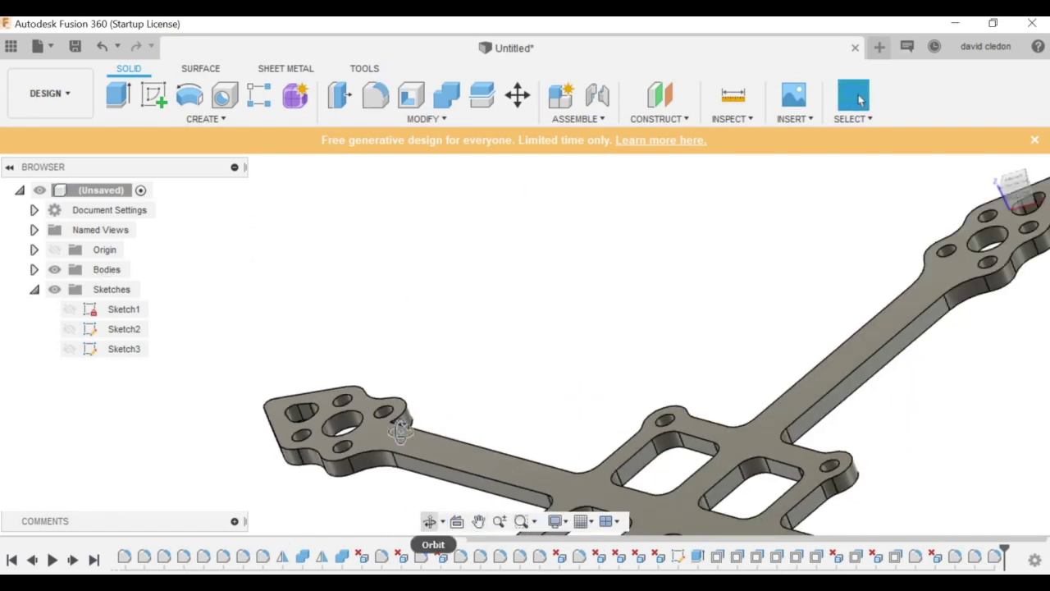
left_click_drag(418, 460, 504, 323)
key("Escape")
scroll(493, 329, "up", 3)
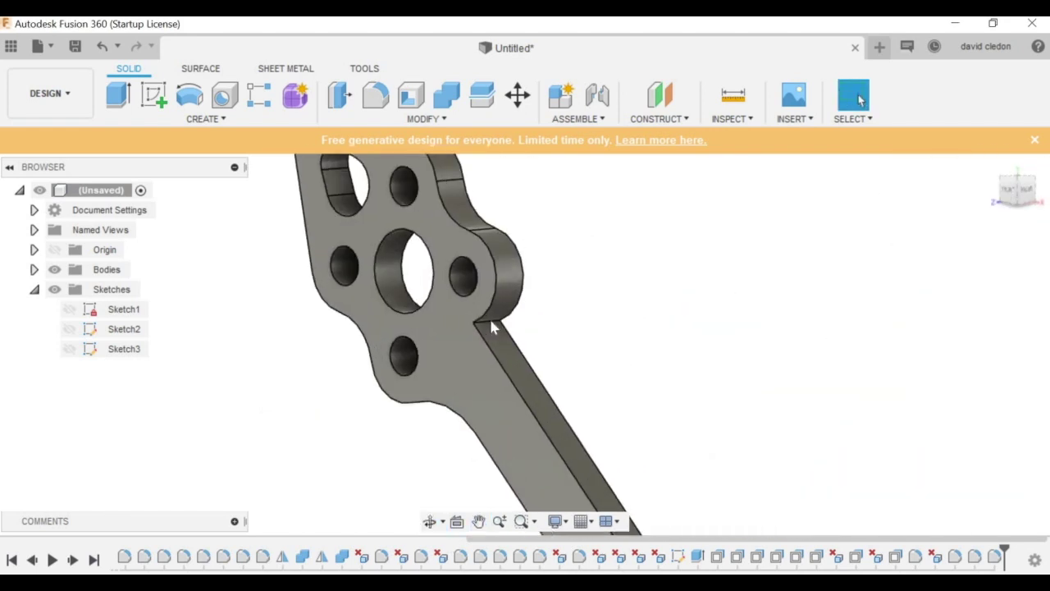
left_click(491, 325)
type("f5")
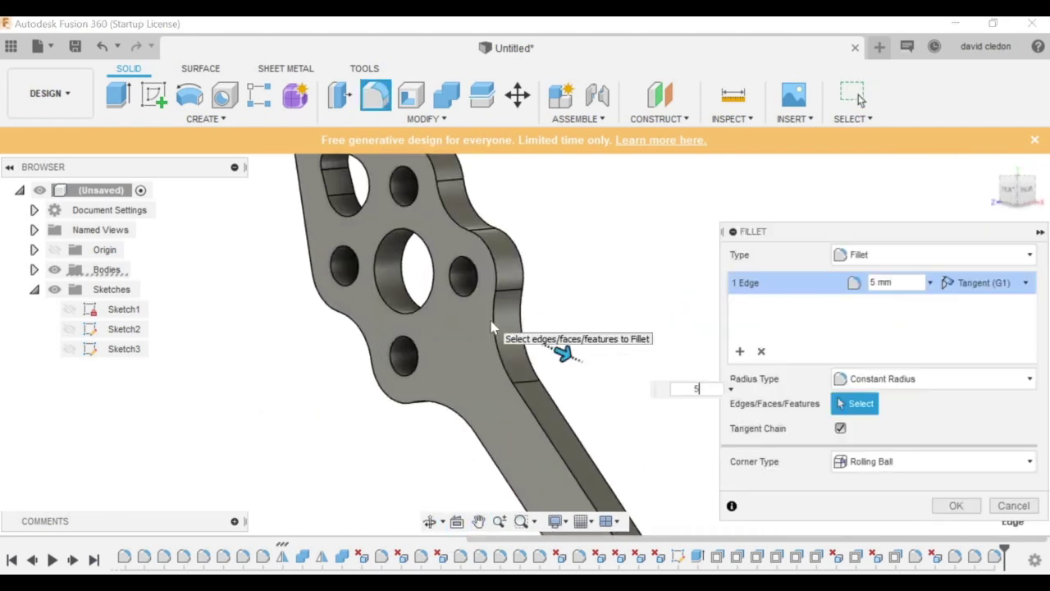
key("Return")
Step: Examine the whole frame from the front and at a tilt, checking the filleted arm junctions and motor mounts
scroll(426, 339, "down", 5)
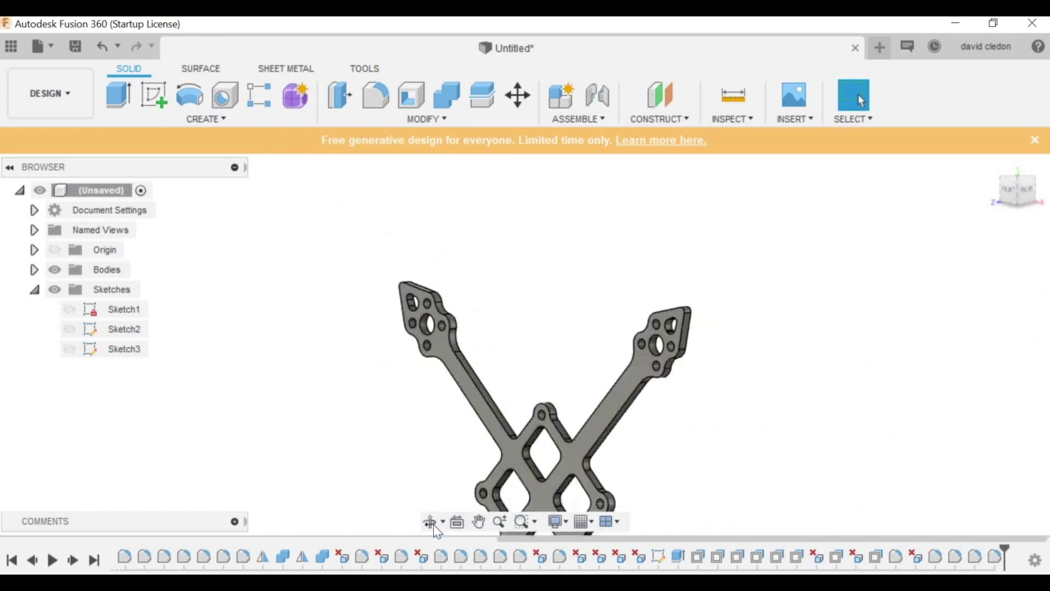
left_click(431, 522)
left_click_drag(511, 414, 550, 403)
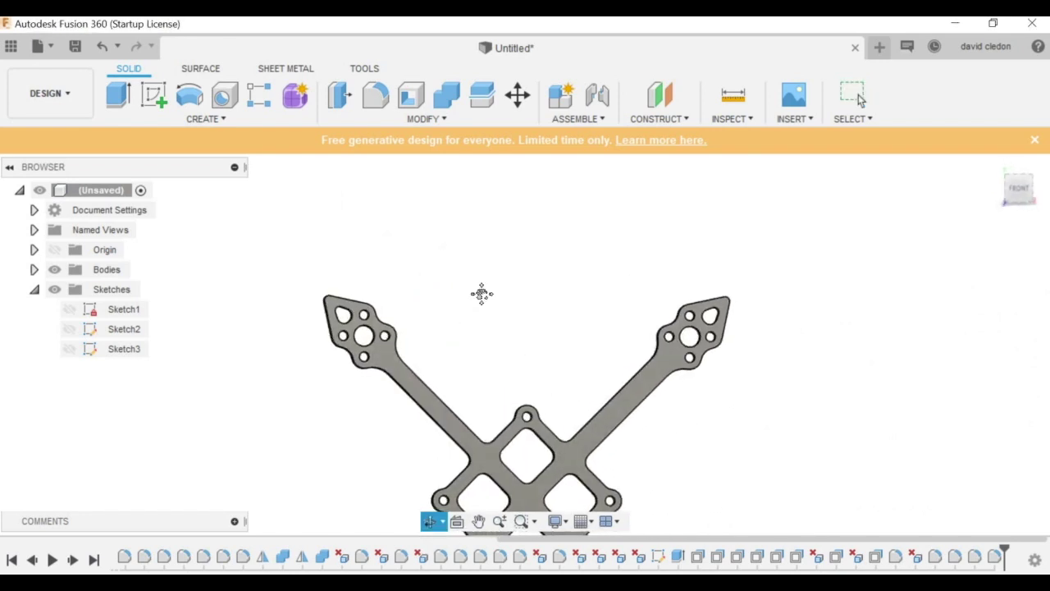
scroll(483, 291, "up", 2)
scroll(483, 291, "down", 3)
left_click(431, 522)
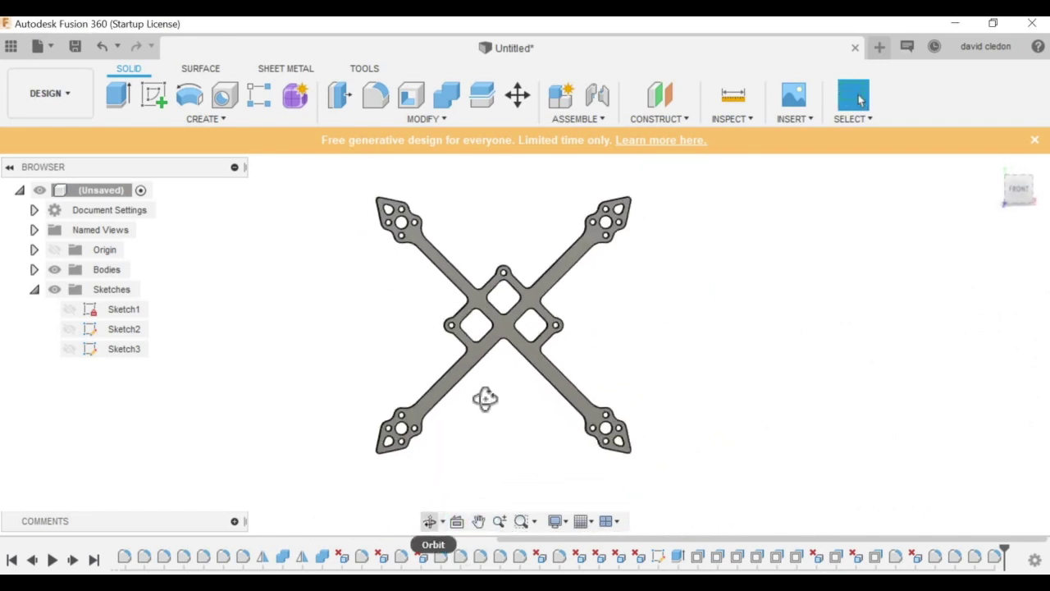
left_click_drag(480, 399, 499, 408)
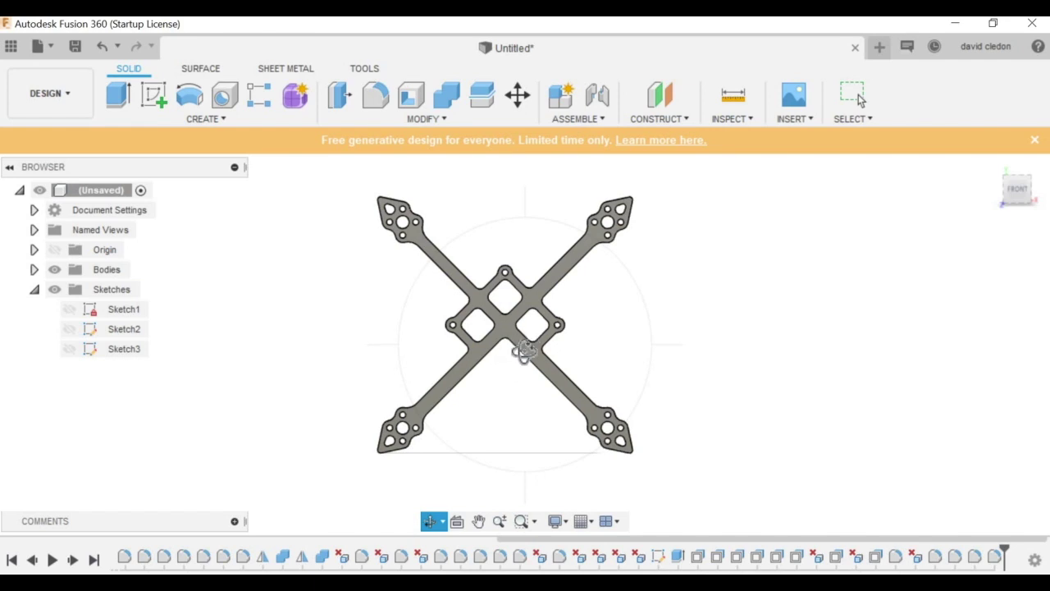
left_click_drag(520, 347, 579, 320)
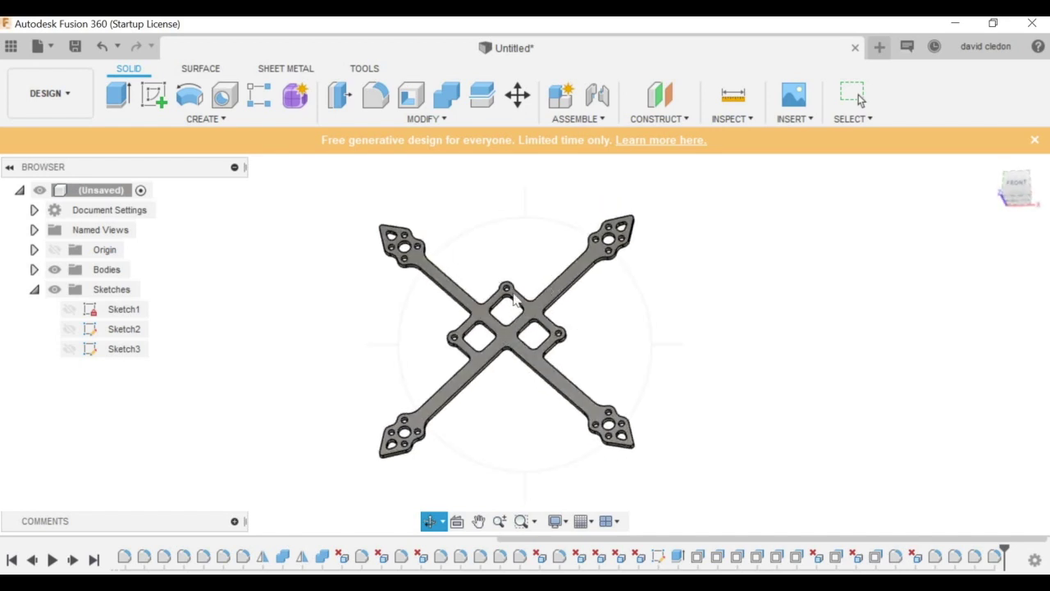
key("Escape")
Step: View the Simulation workspace with the frame loaded, and return to the Design workspace
left_click(69, 102)
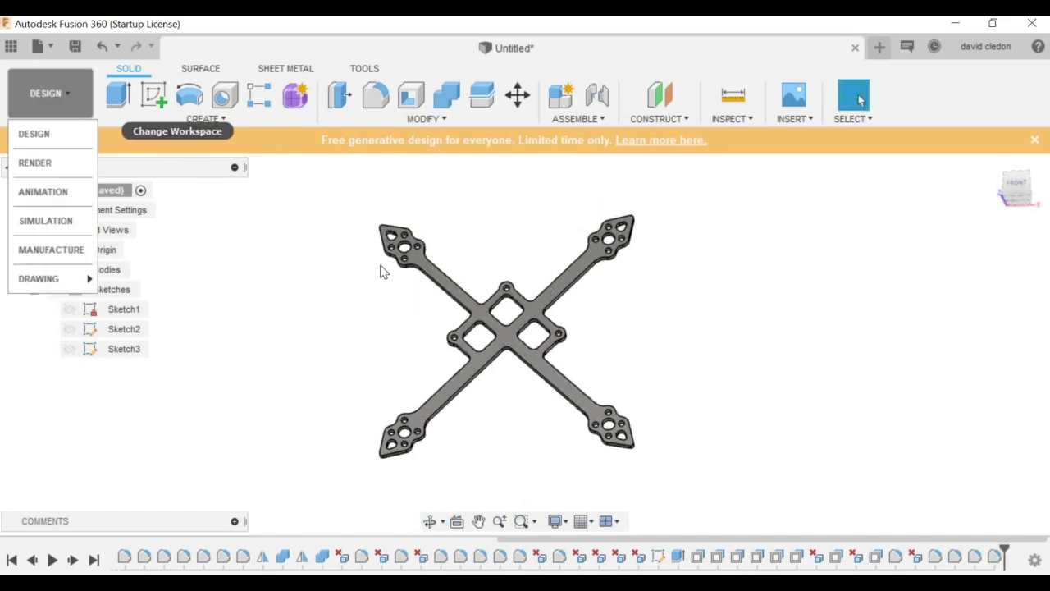
left_click(48, 221)
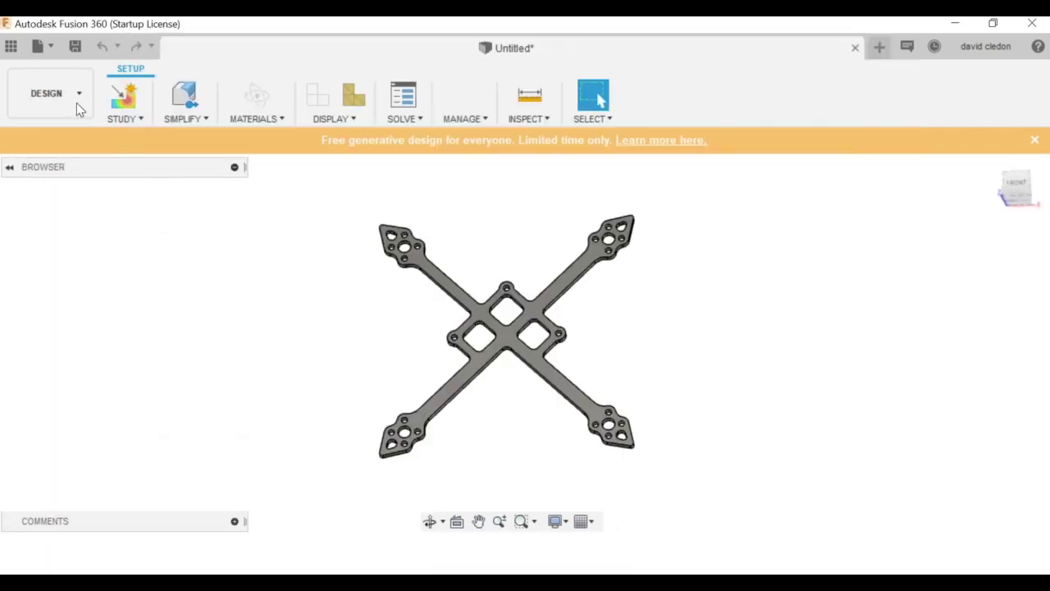
left_click(80, 103)
left_click(339, 359)
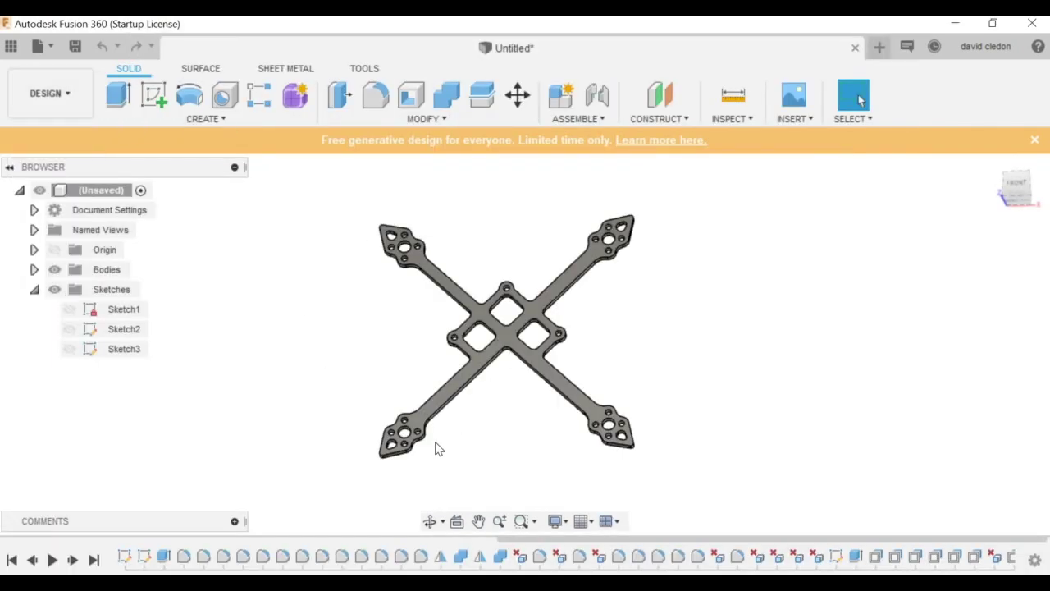
left_click(430, 521)
mouse_move(462, 336)
left_mouse_down()
mouse_move(465, 348)
mouse_move(498, 252)
mouse_move(522, 308)
mouse_move(535, 384)
left_mouse_up()
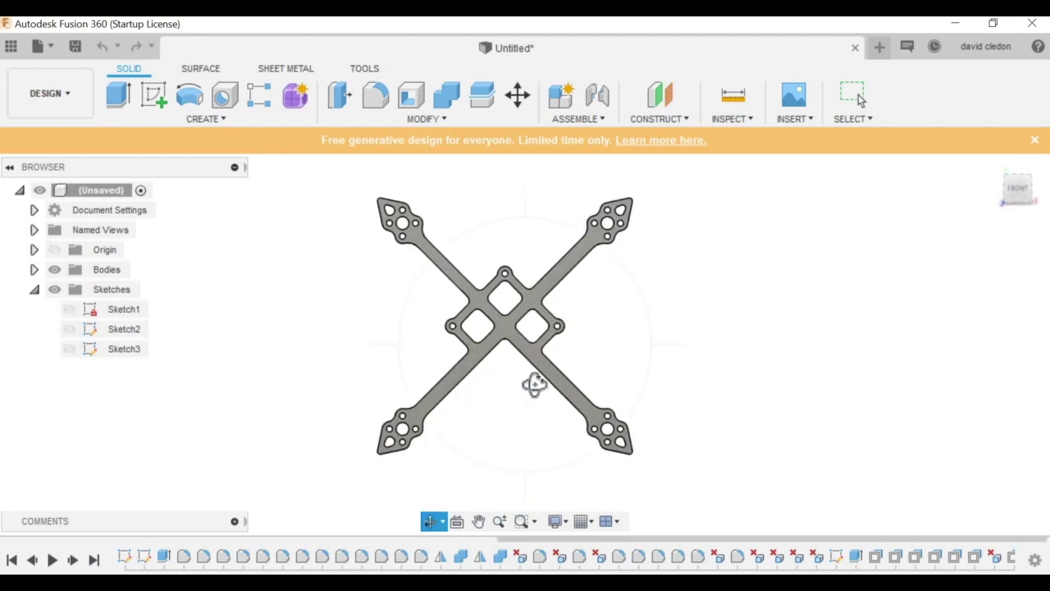
key("Escape")
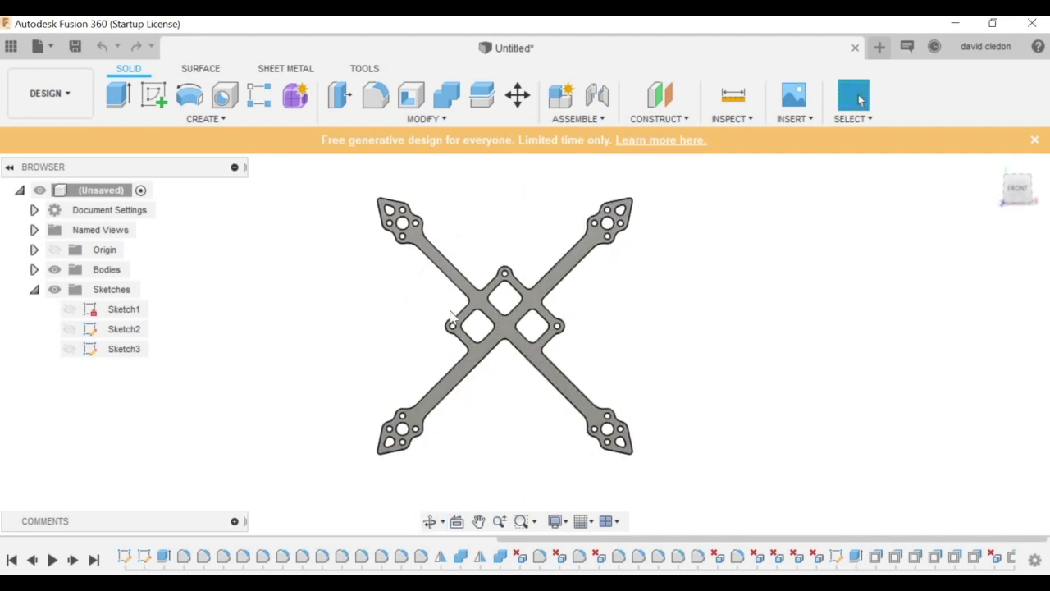
middle_click_drag(539, 275, 584, 298)
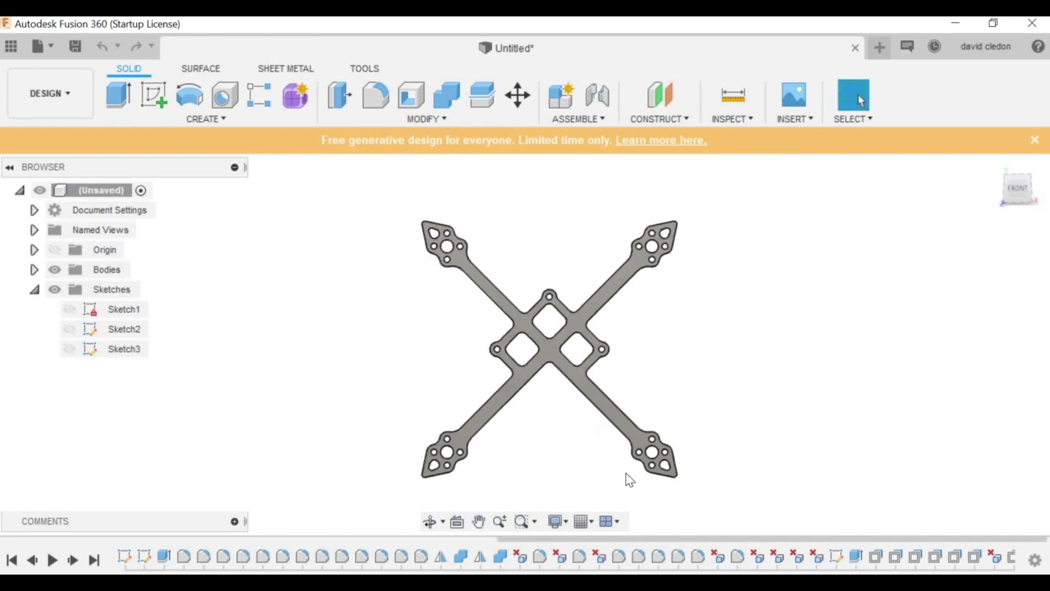
scroll(635, 416, "down", 1)
scroll(599, 372, "up", 3)
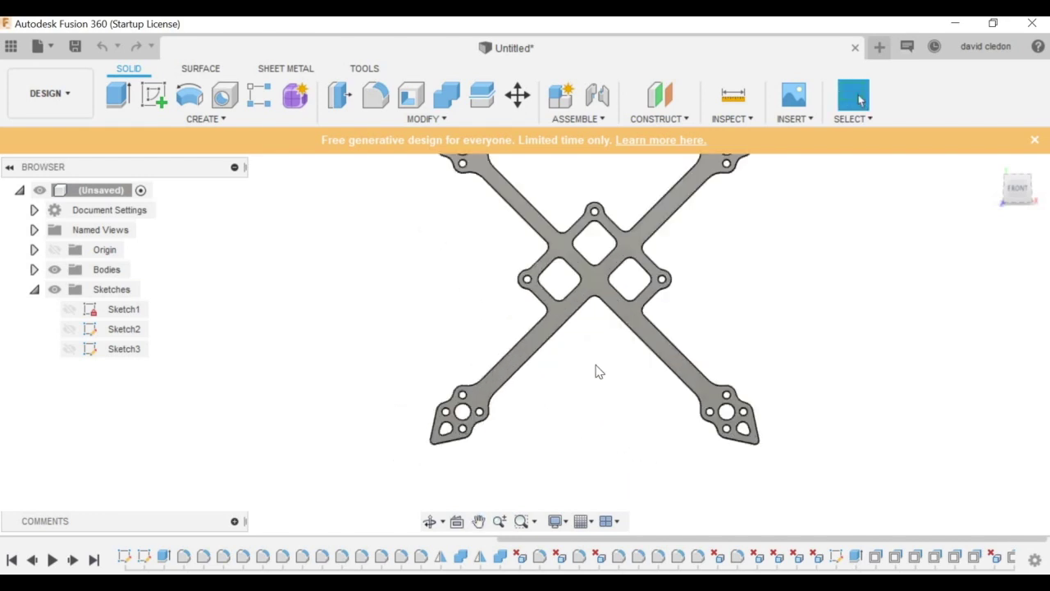
scroll(596, 366, "down", 2)
middle_click_drag(569, 389, 525, 435)
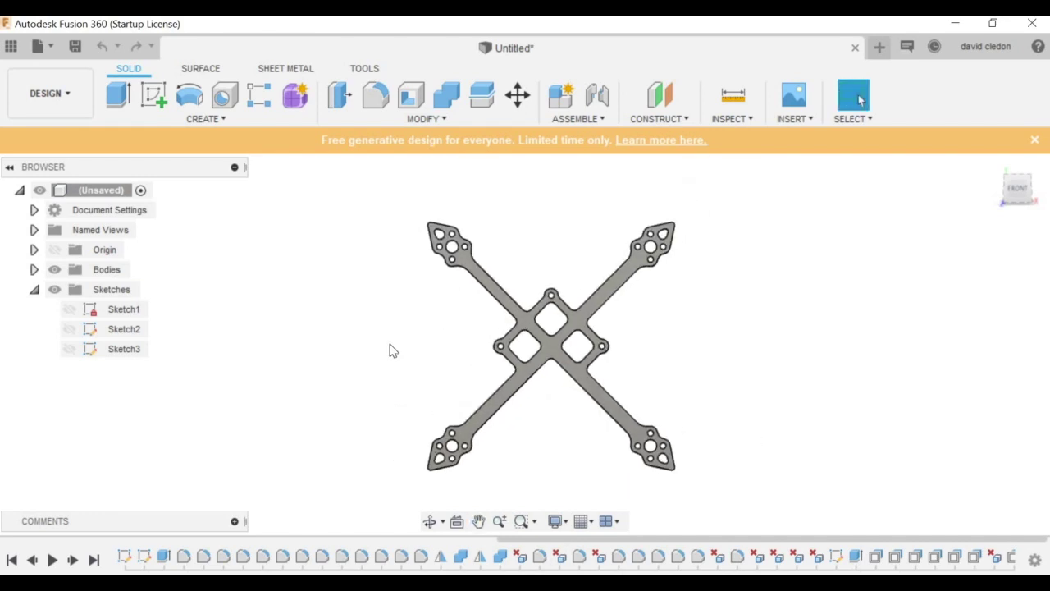
scroll(391, 351, "up", 1)
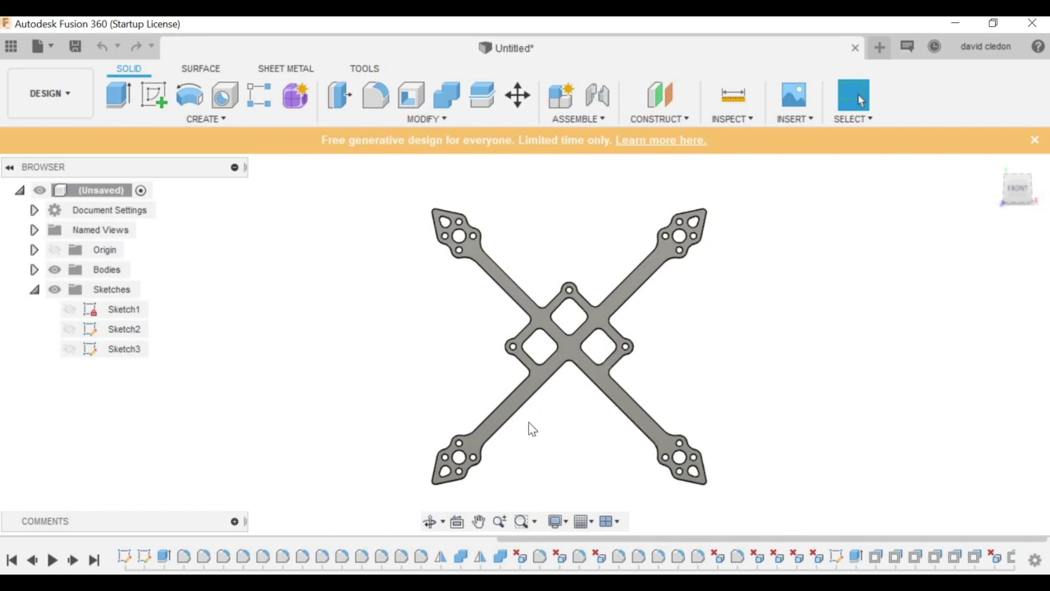
left_click(429, 521)
left_click_drag(539, 352, 549, 382)
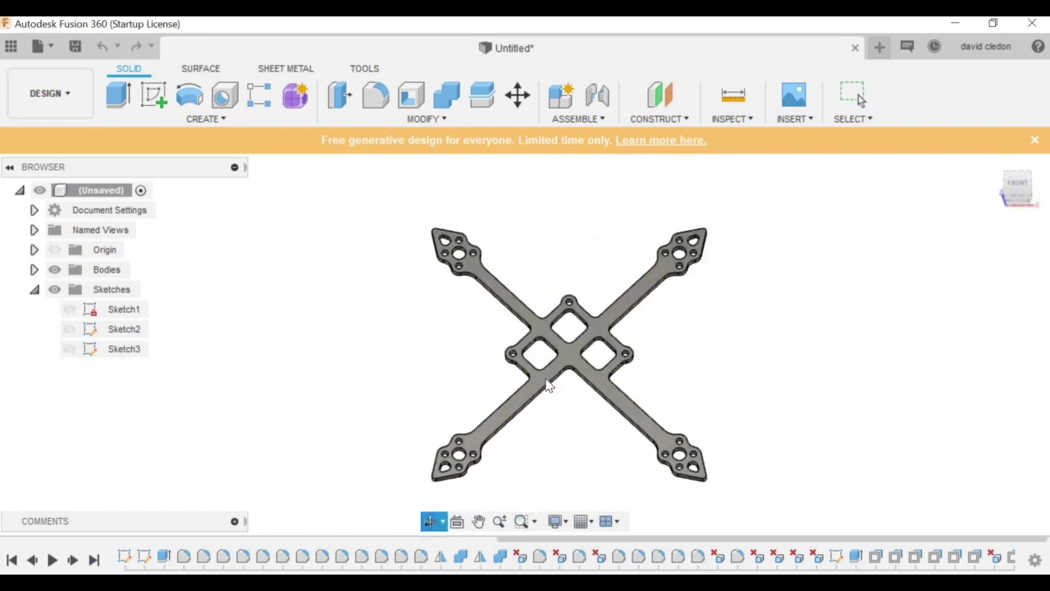
key("Escape")
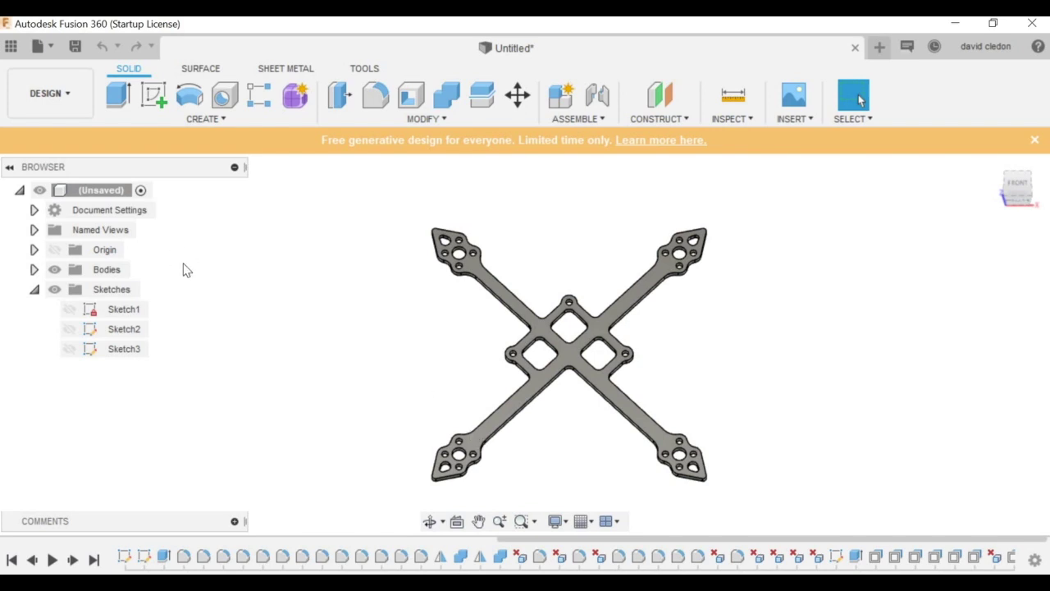
Step: Create a sketch on the frame's front face and project the whole face outline into it
left_click(156, 103)
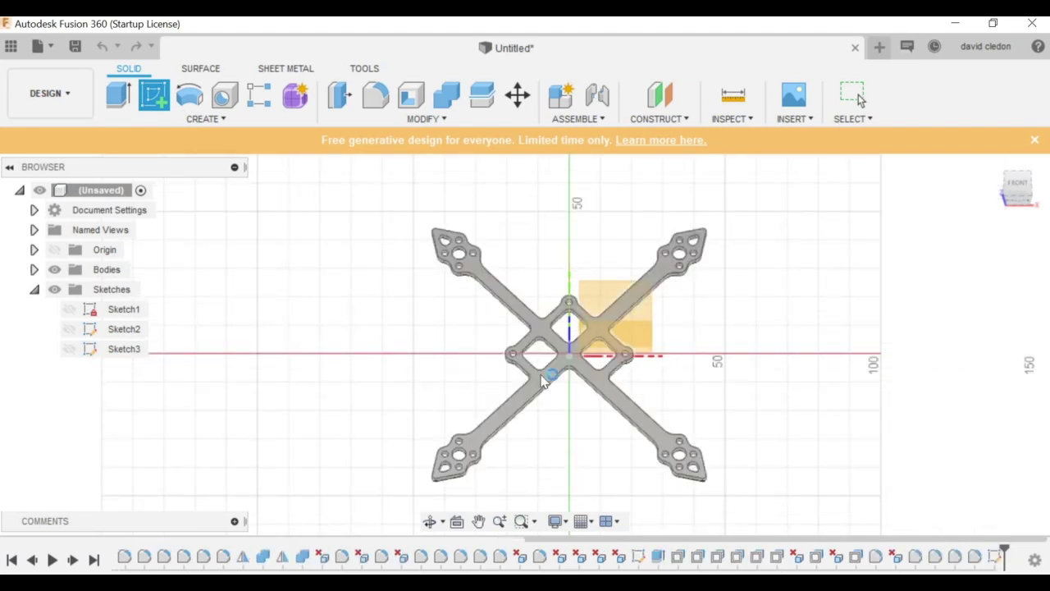
left_click(542, 381)
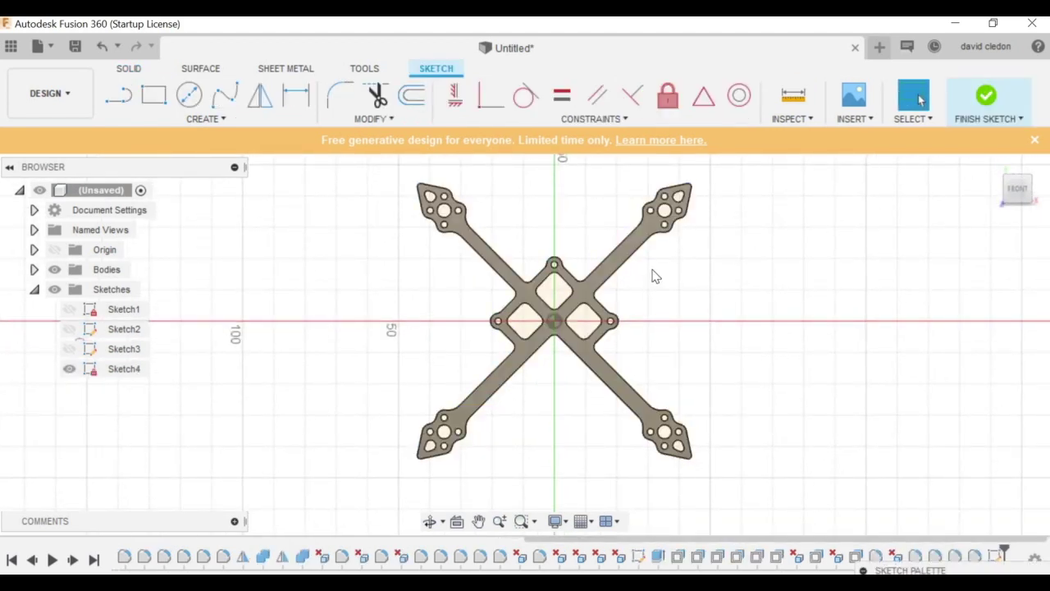
key("p")
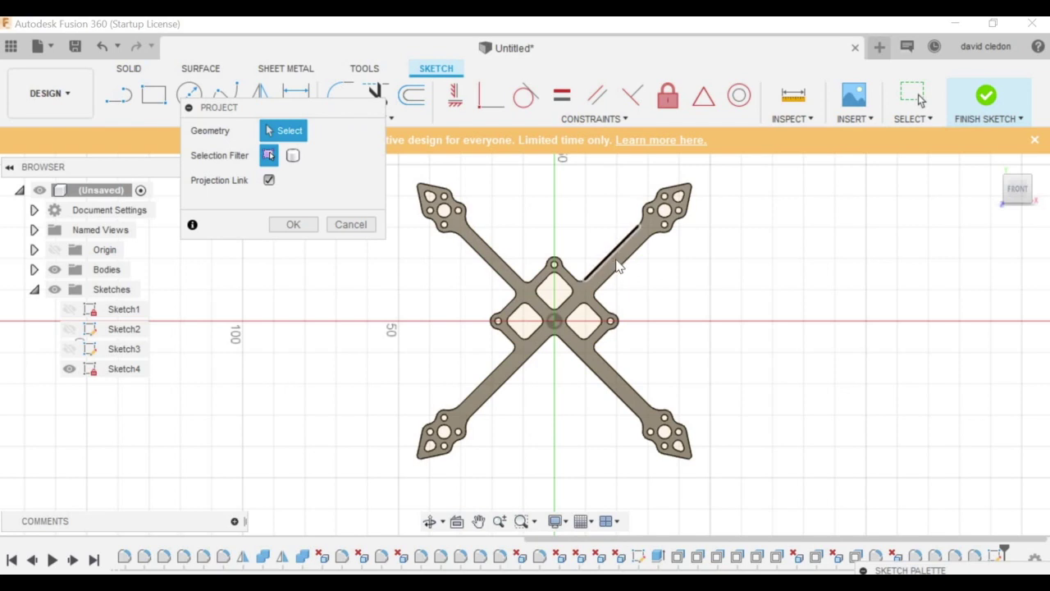
left_click(617, 267)
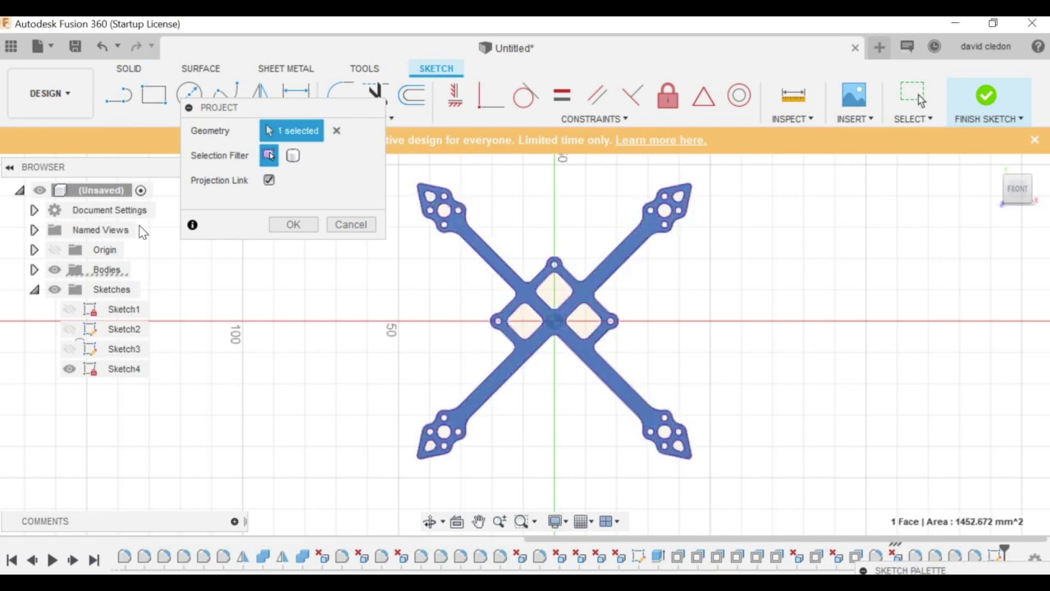
left_click(293, 227)
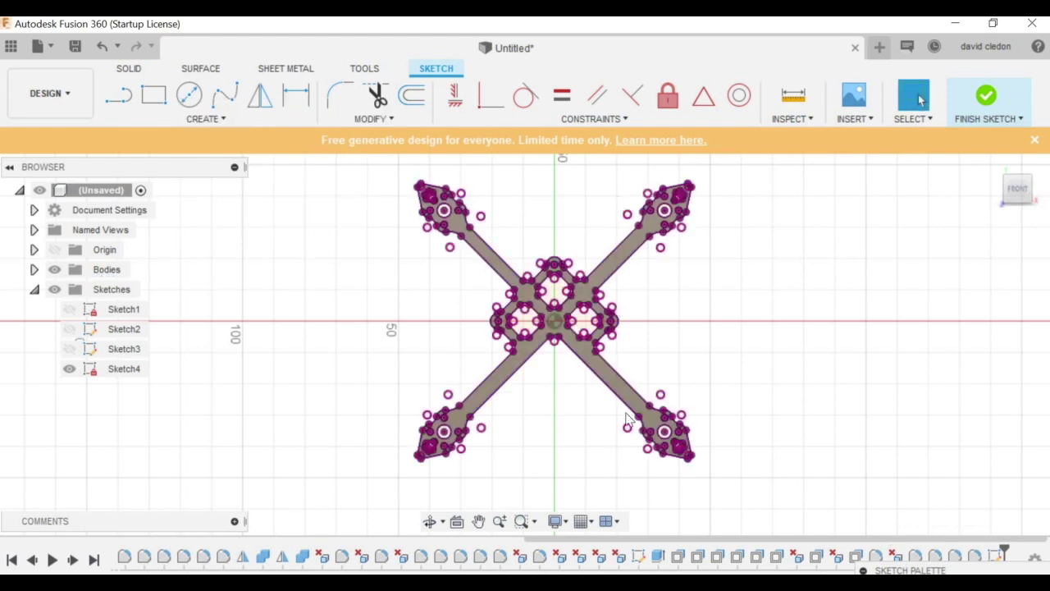
Step: Hide the bodies and inspect the projected frame outline around the central cutouts
left_click(54, 272)
left_click(54, 269)
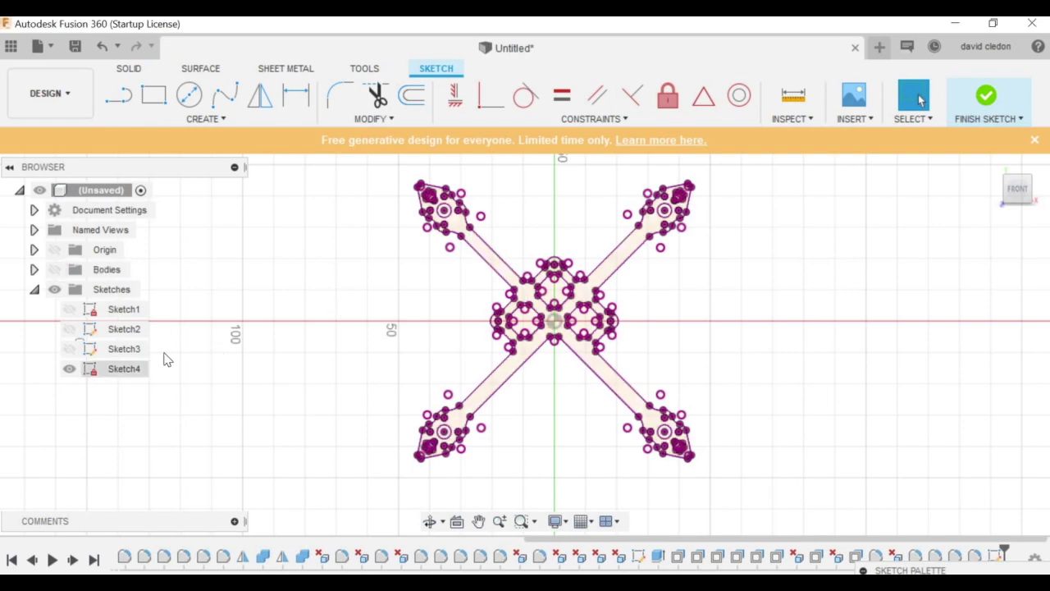
scroll(394, 300, "up", 5)
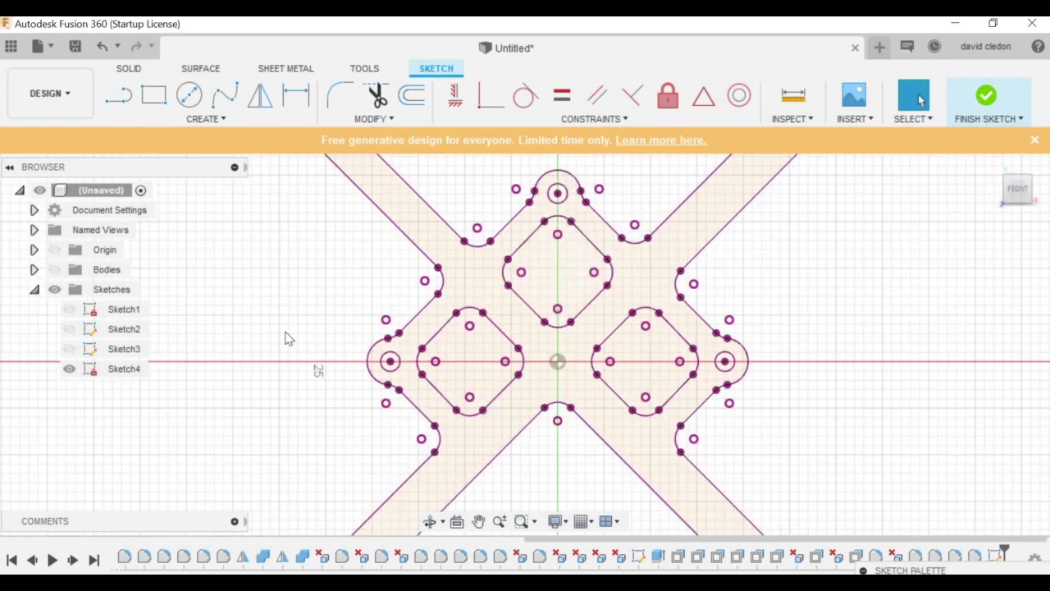
scroll(286, 337, "down", 8)
Step: Show the Save As DXF option for the projected sketch without exporting, and undo the sketch
right_click(132, 370)
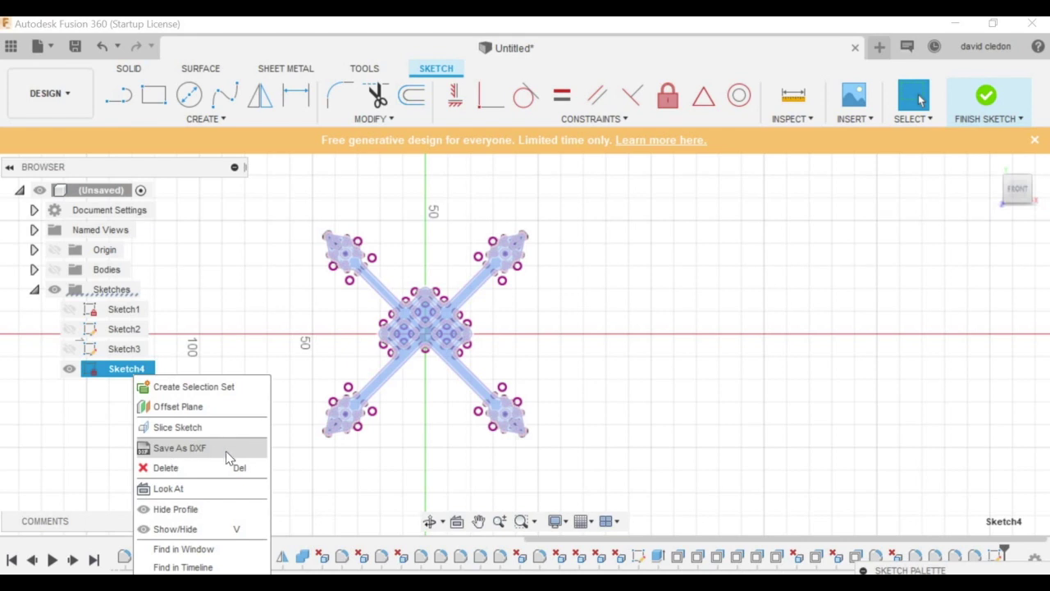
left_click(414, 451)
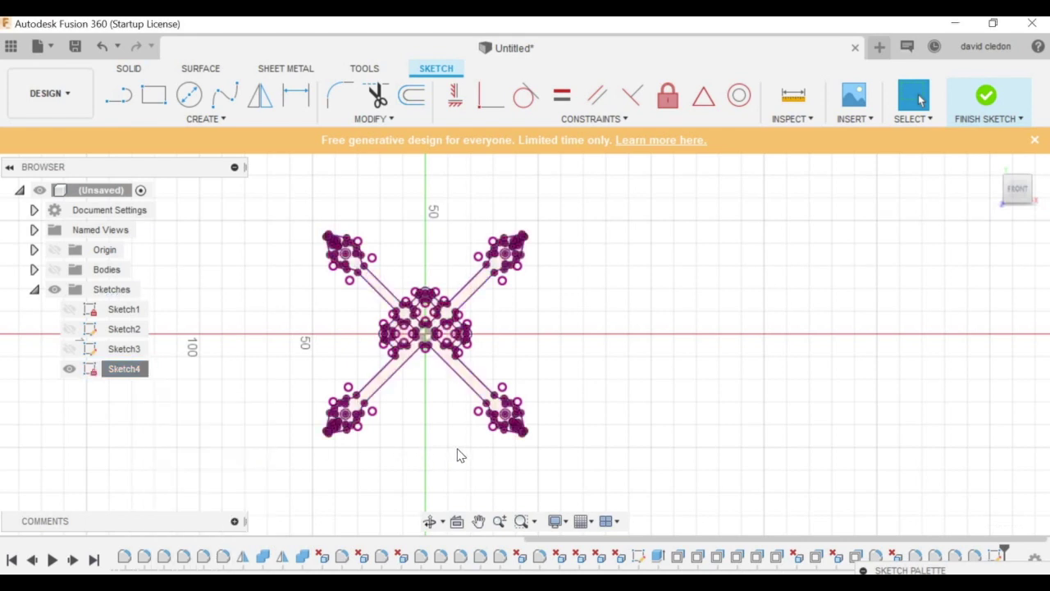
key("ctrl+z")
key("ctrl+z")
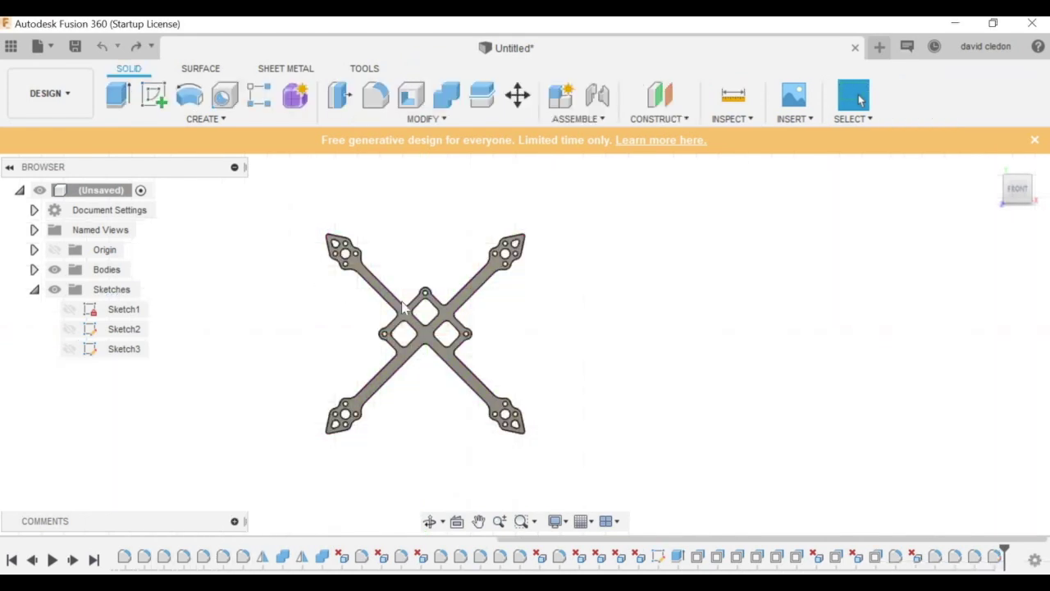
scroll(402, 306, "up", 3)
middle_click_drag(402, 305, 455, 322)
scroll(455, 323, "down", 3)
middle_click_drag(521, 291, 583, 250)
scroll(517, 304, "up", 3)
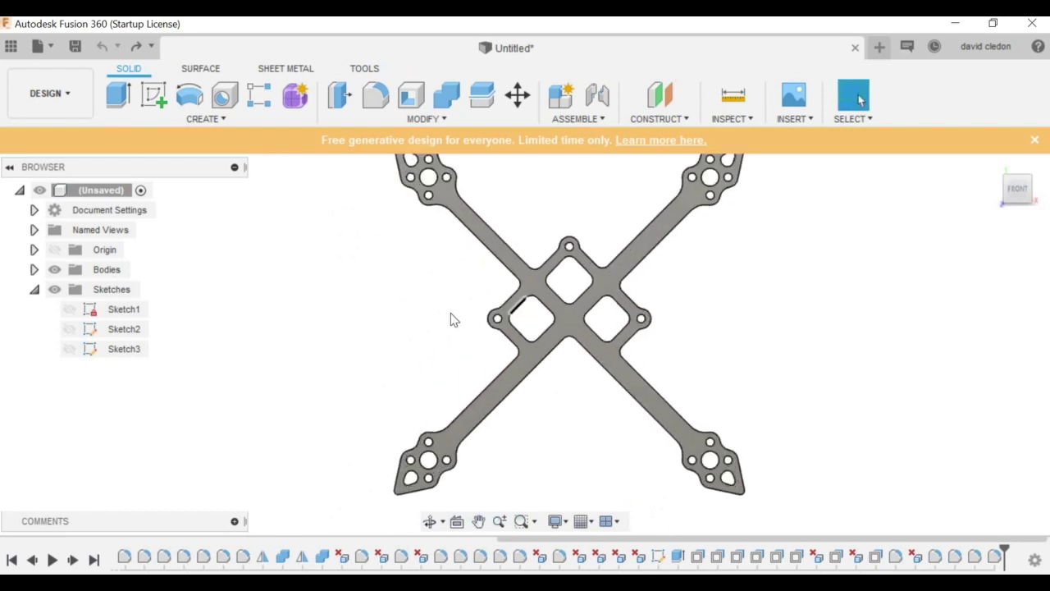
scroll(438, 331, "down", 1)
scroll(438, 331, "down", 1)
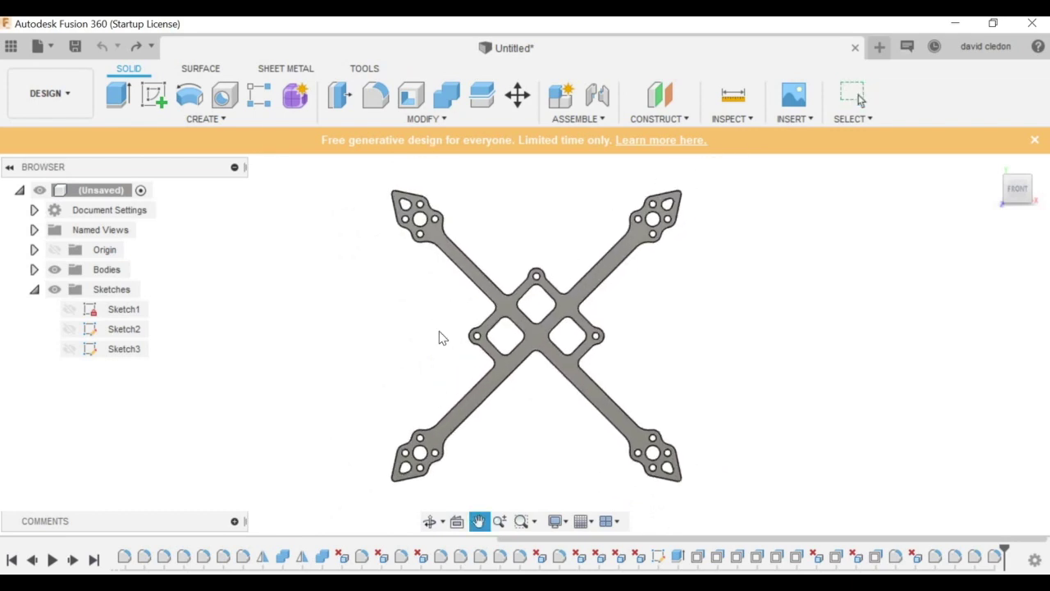
left_click(430, 521)
left_click_drag(542, 306, 494, 363)
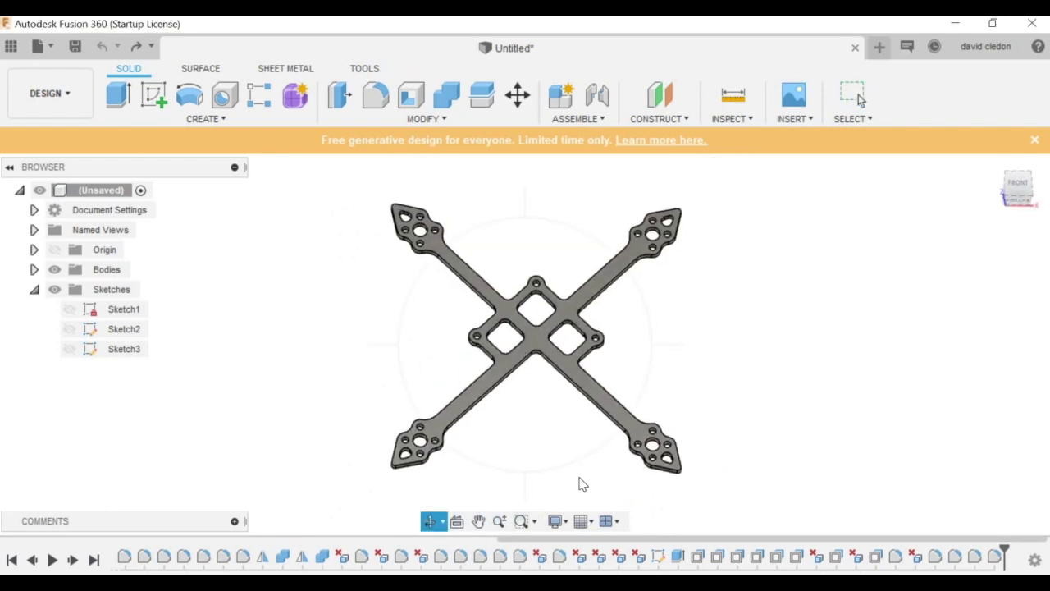
key("Escape")
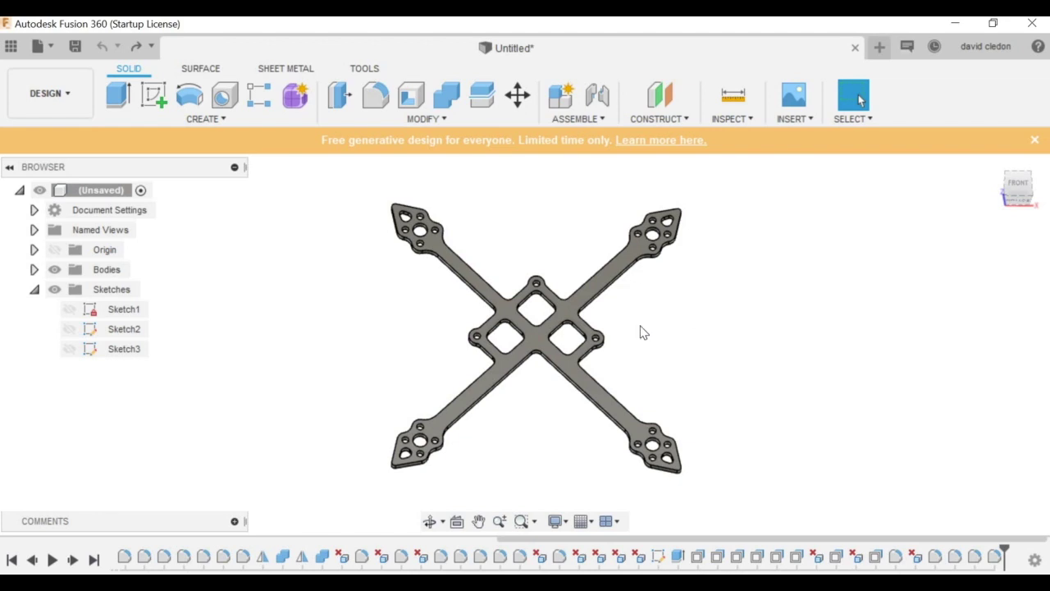
left_click(430, 521)
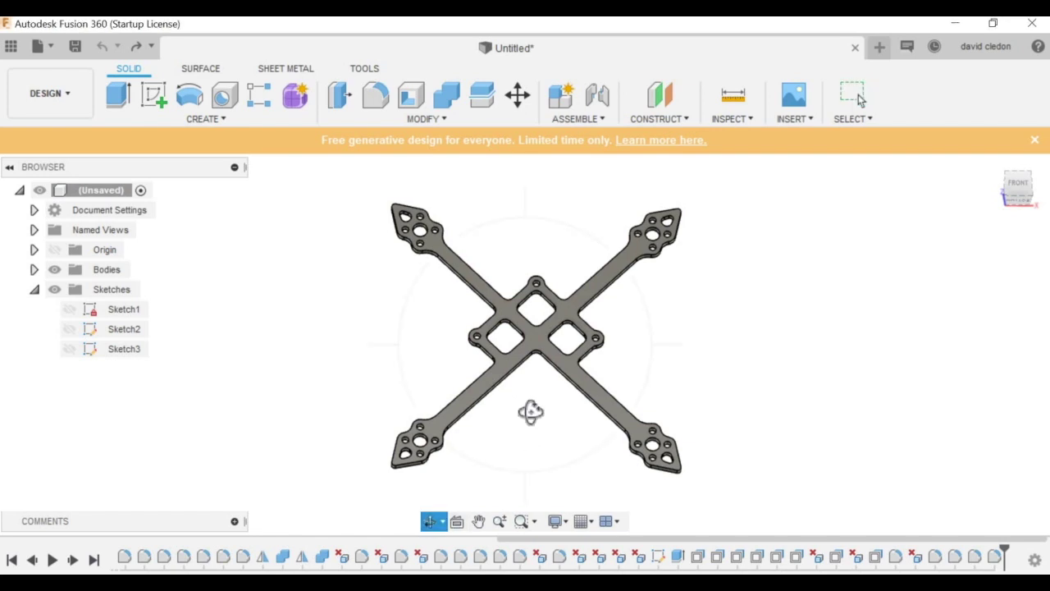
left_click_drag(532, 380, 527, 386)
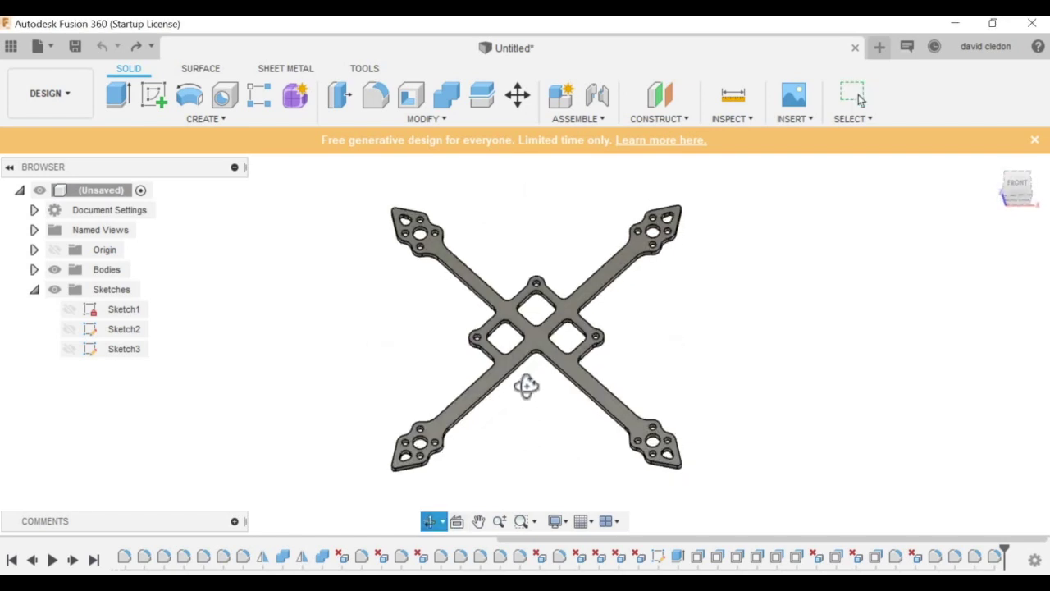